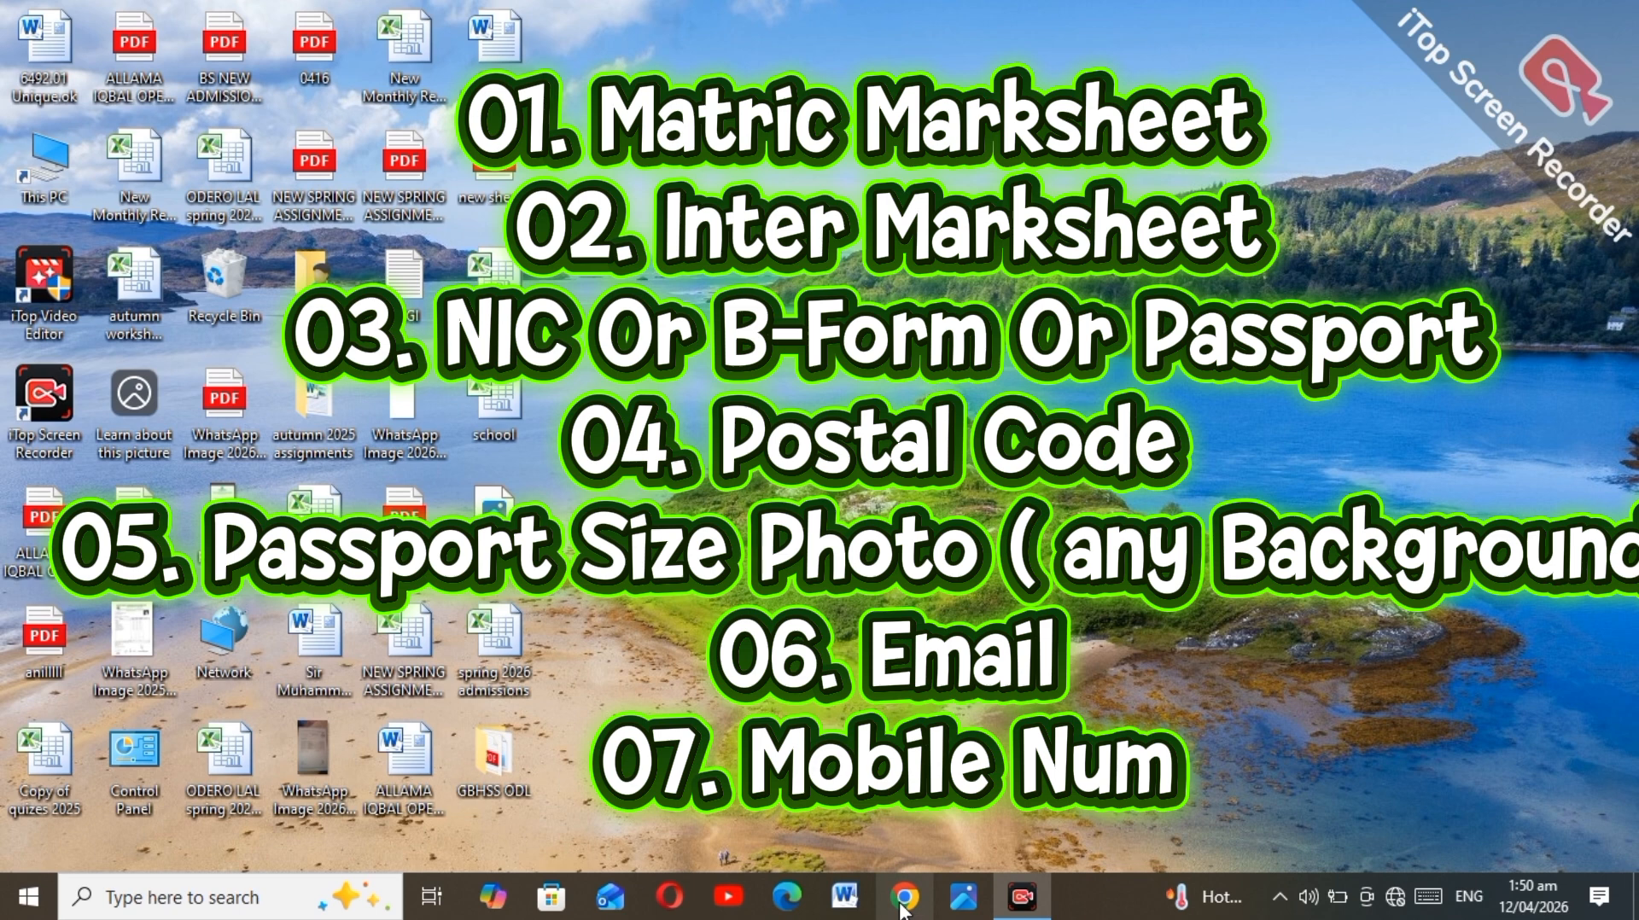
Step: Bring up Chrome on a new tab and search for 'aiou'
left_click(903, 906)
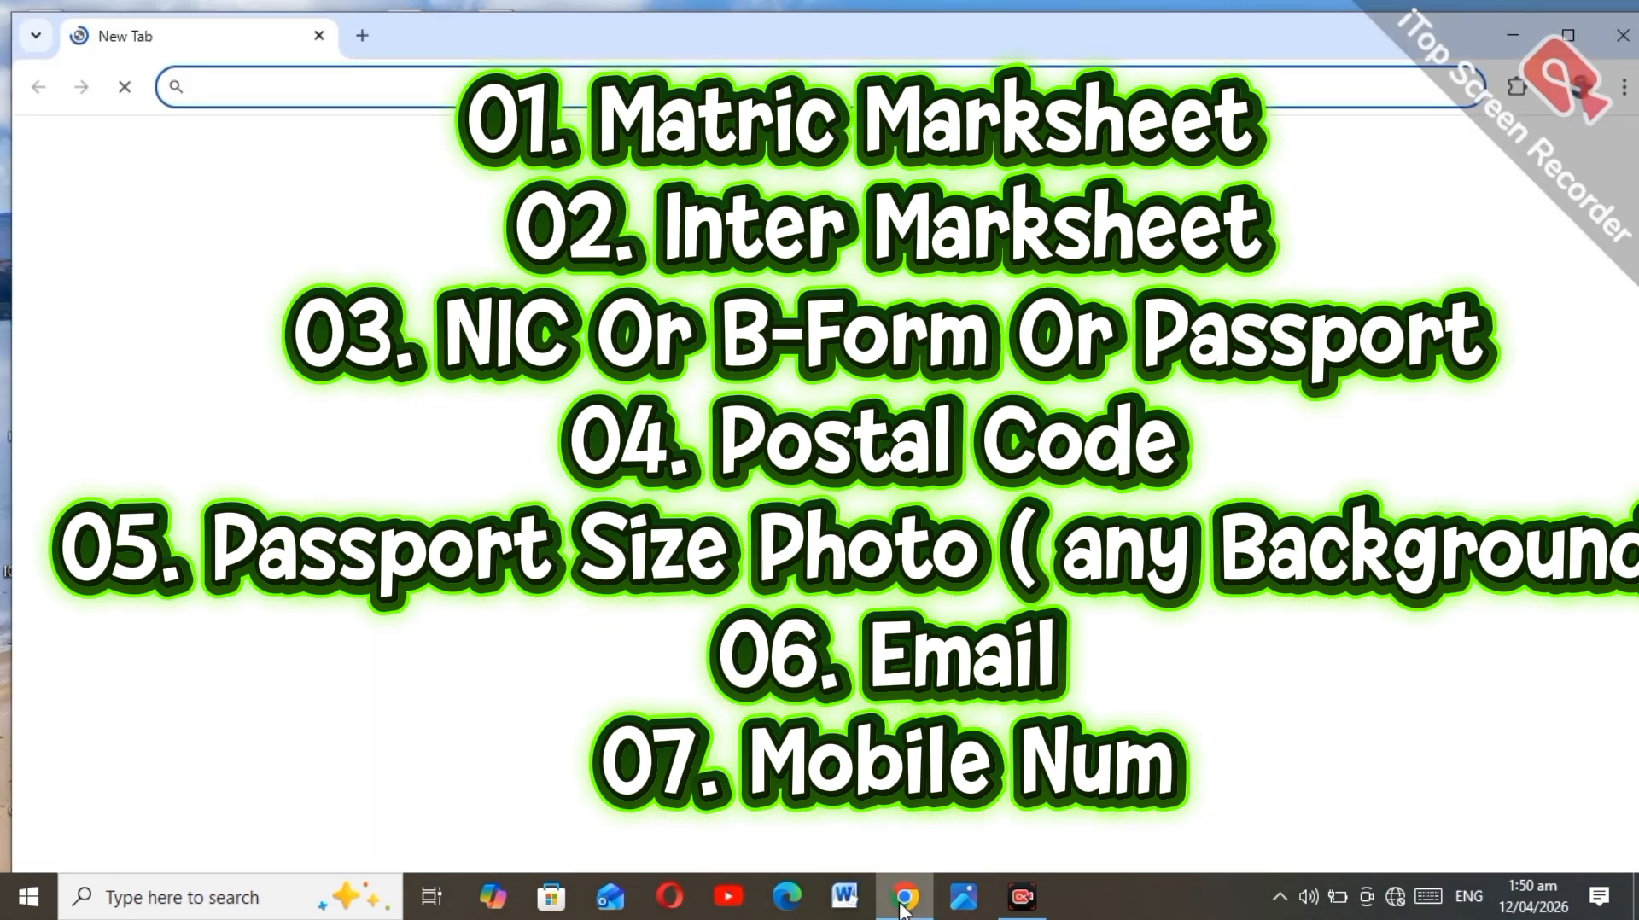
left_click(903, 907)
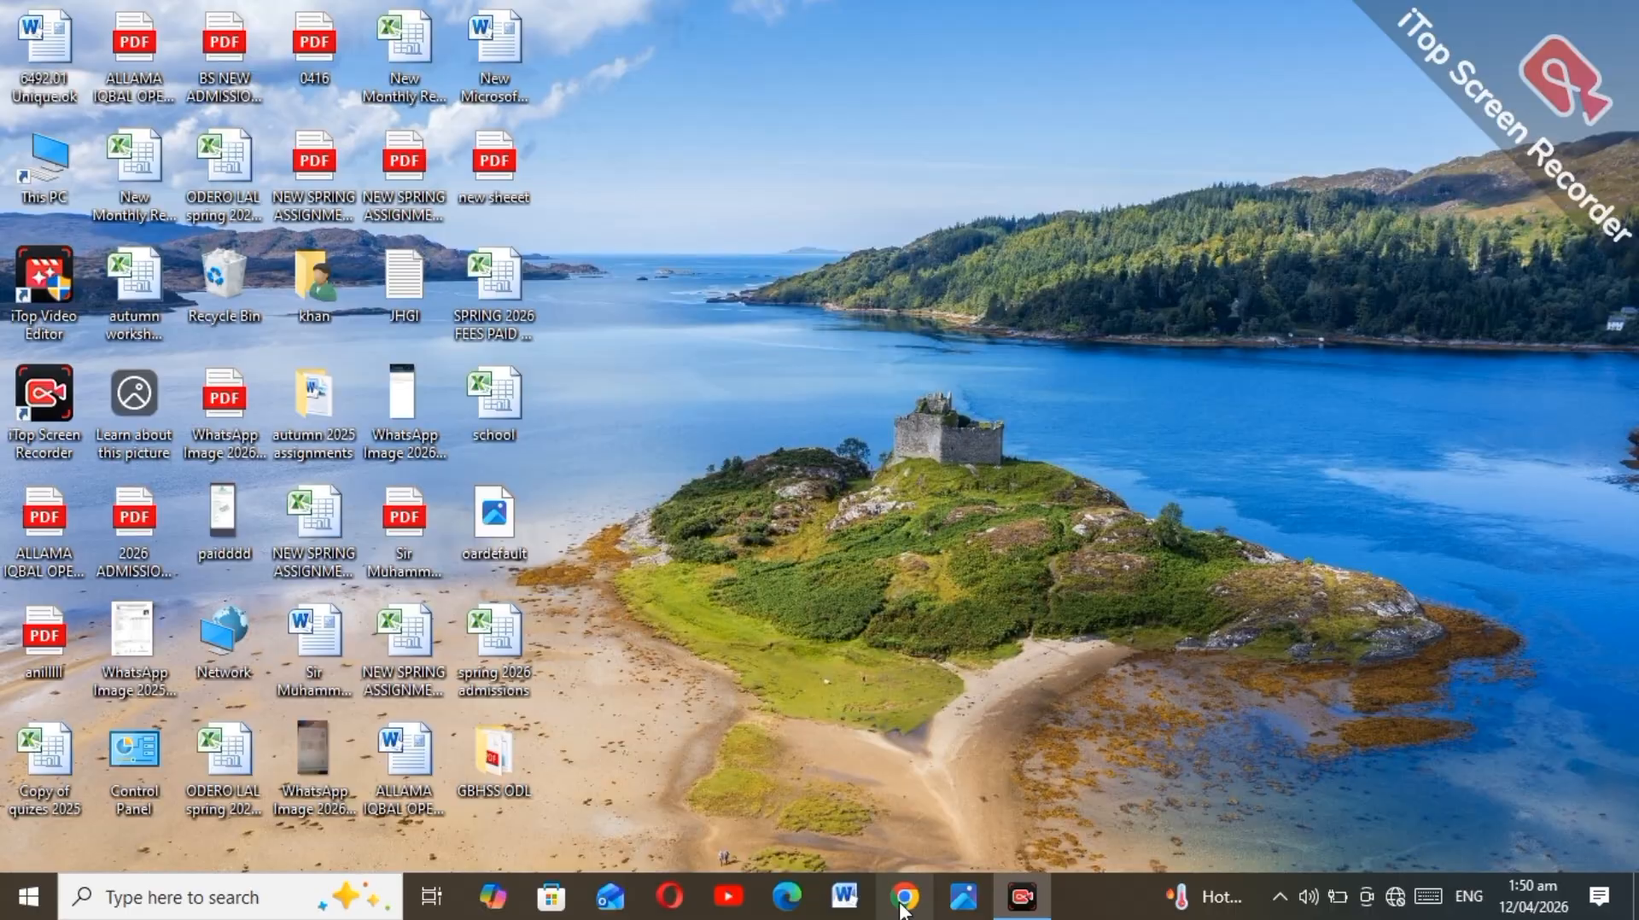
left_click(903, 907)
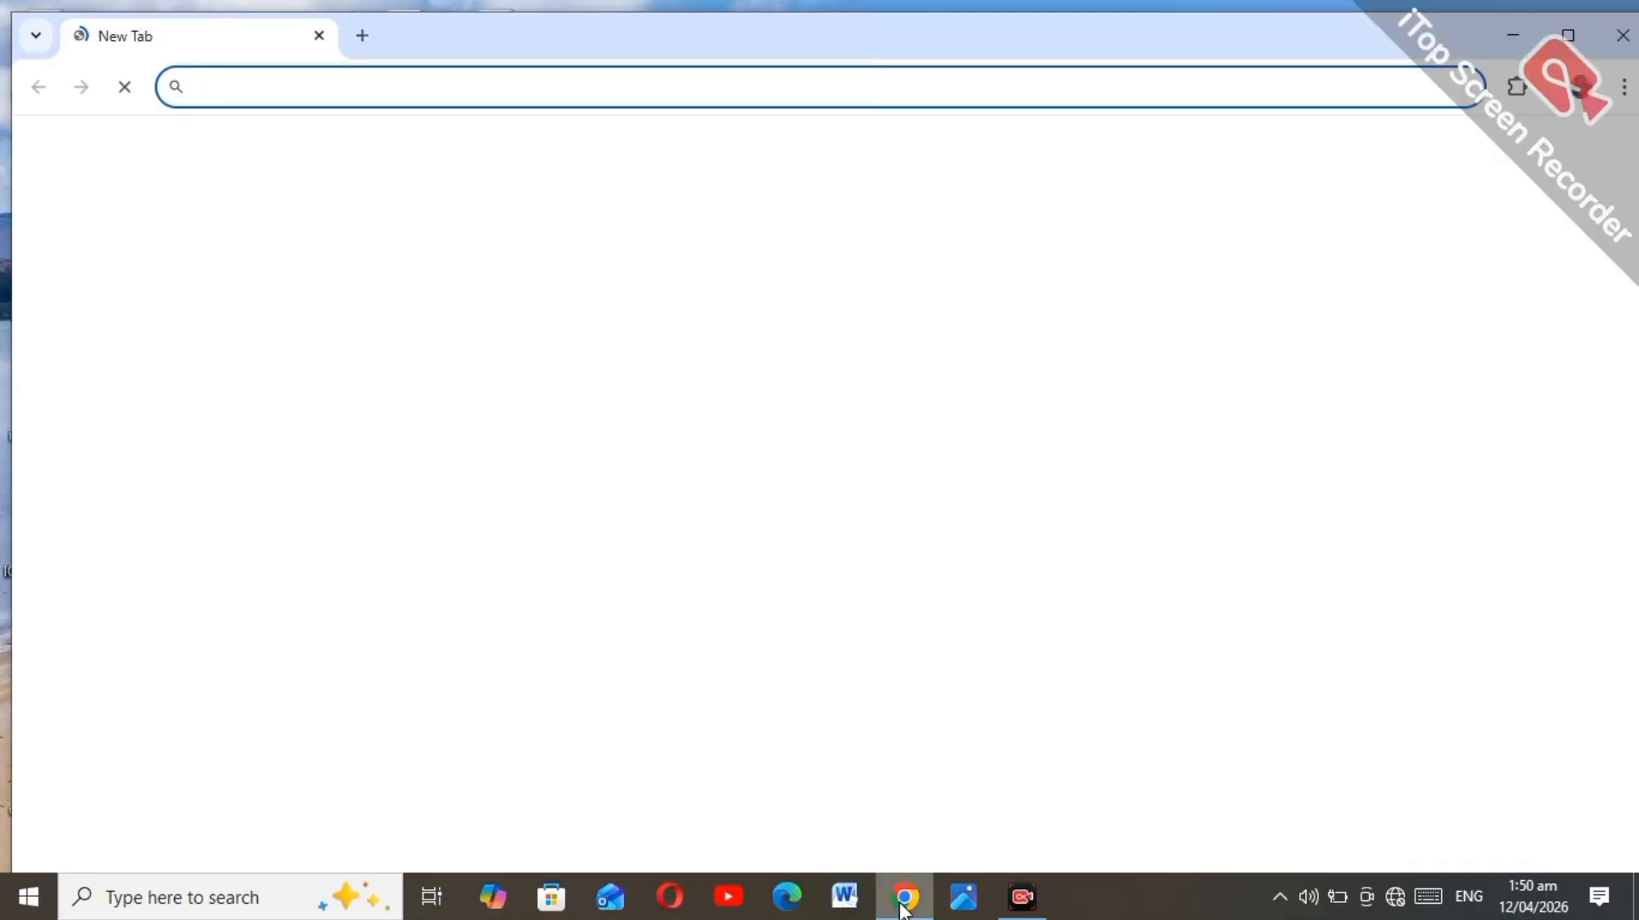
left_click(902, 907)
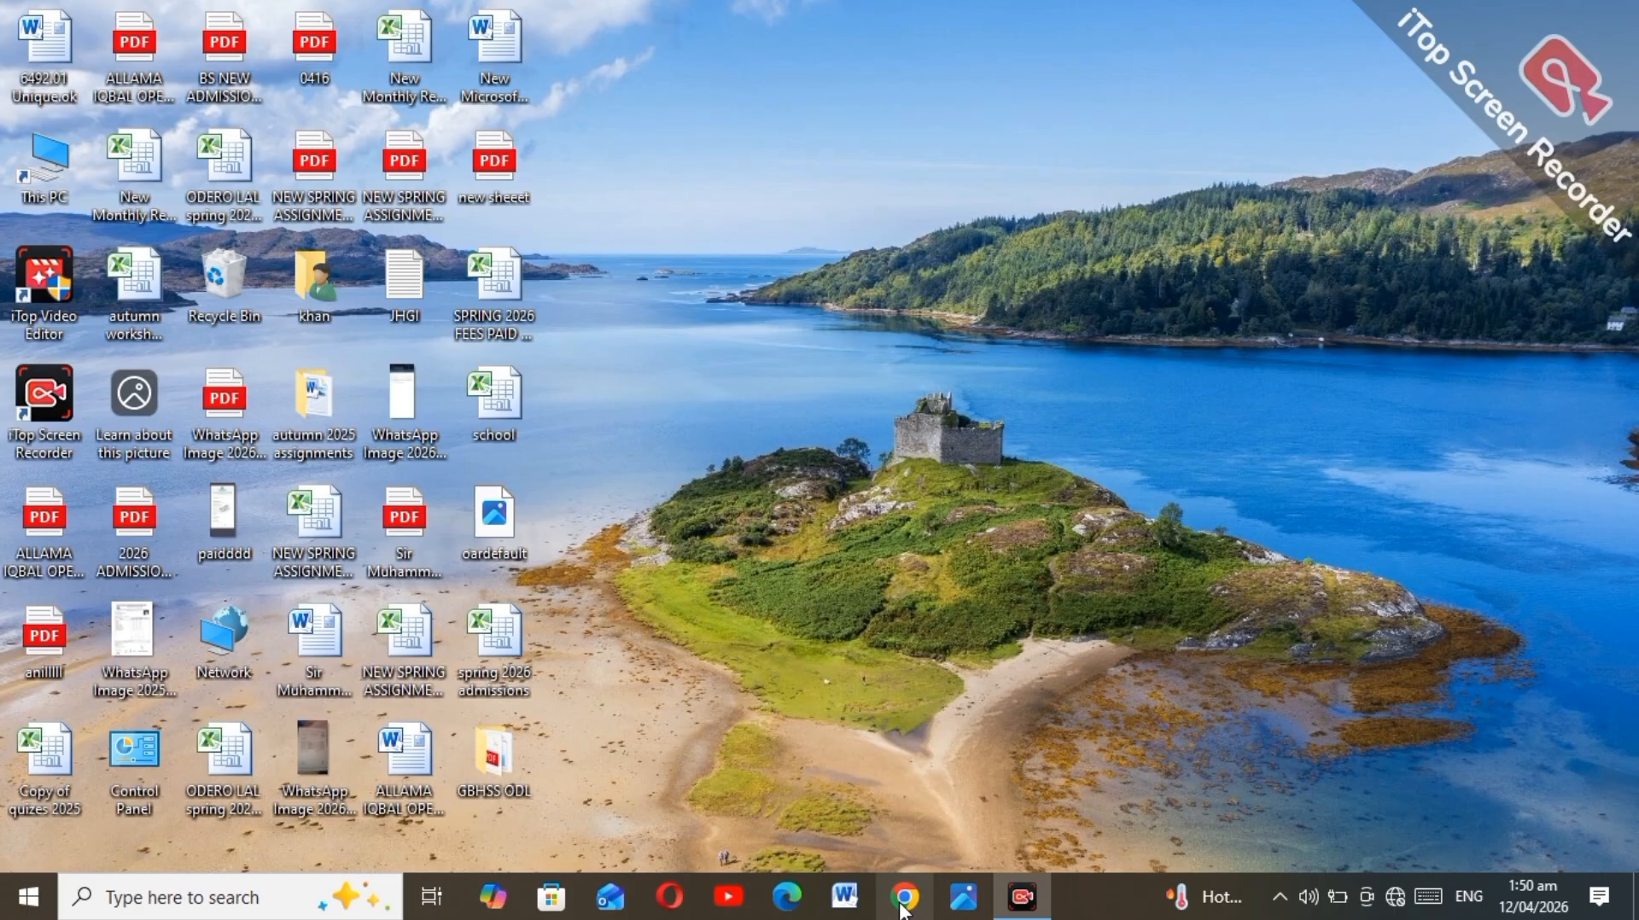
left_click(903, 908)
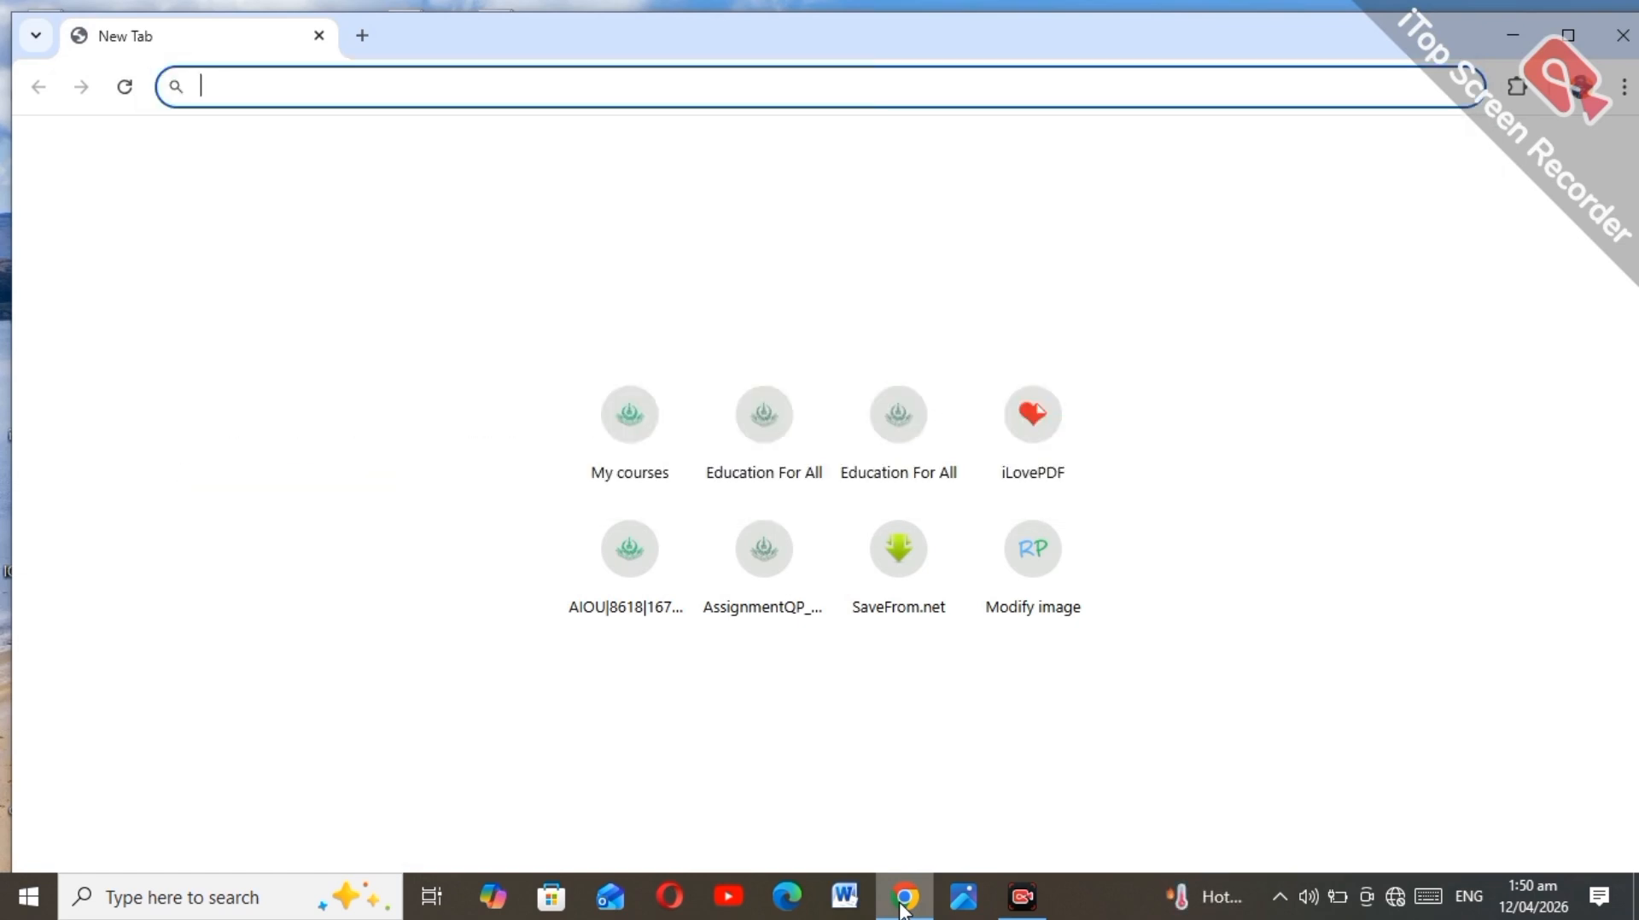
type("aiou")
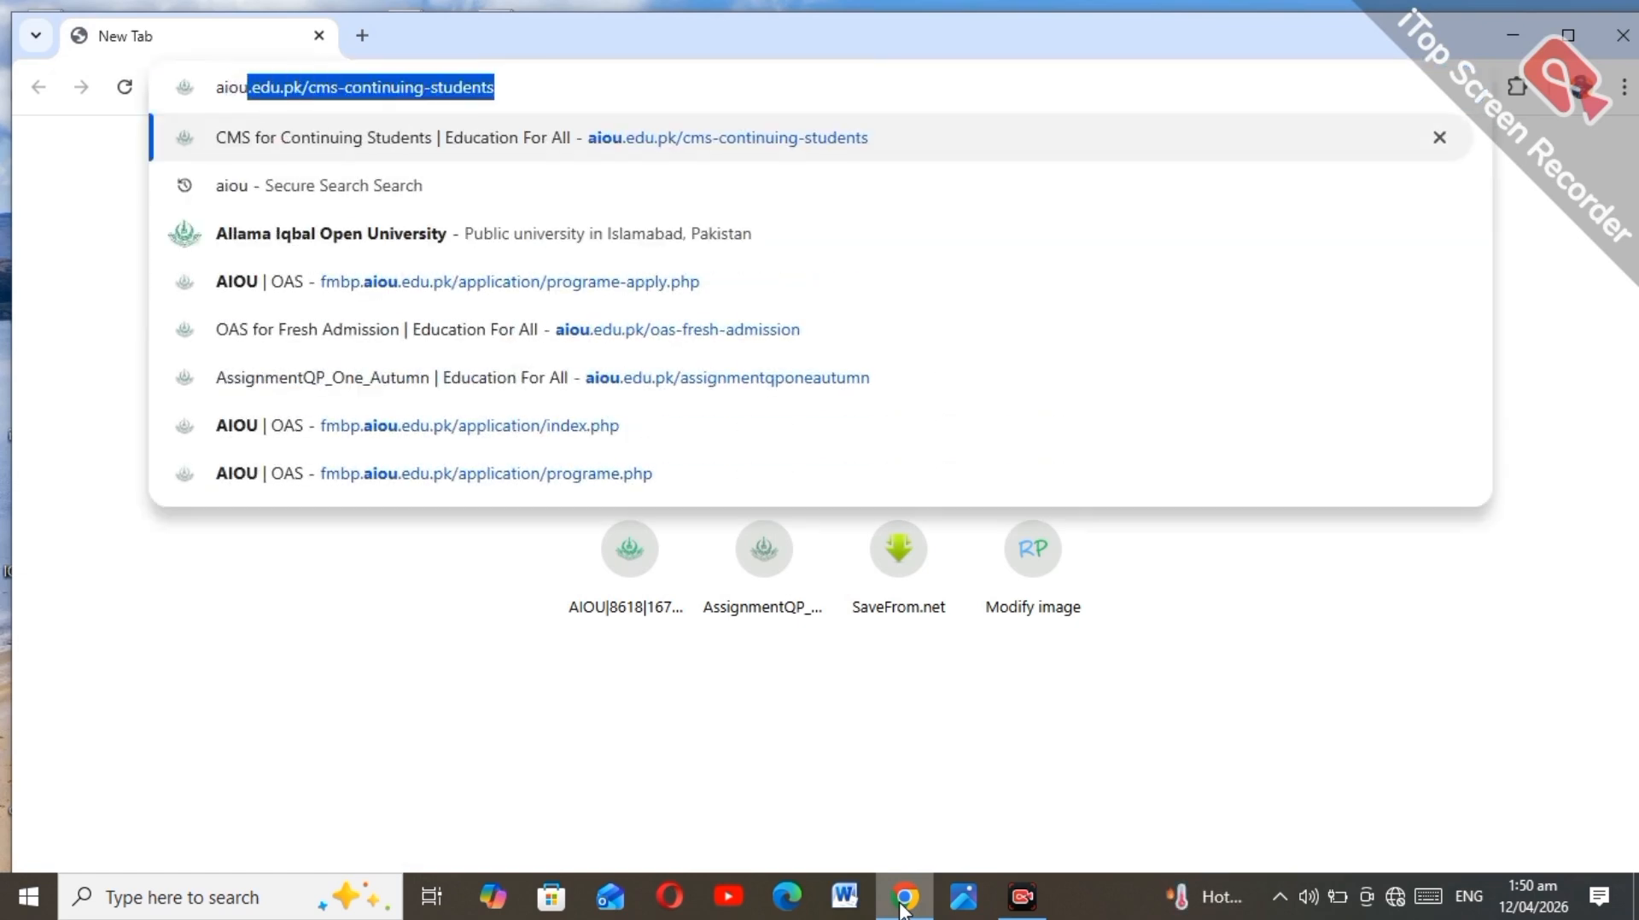
key("Return")
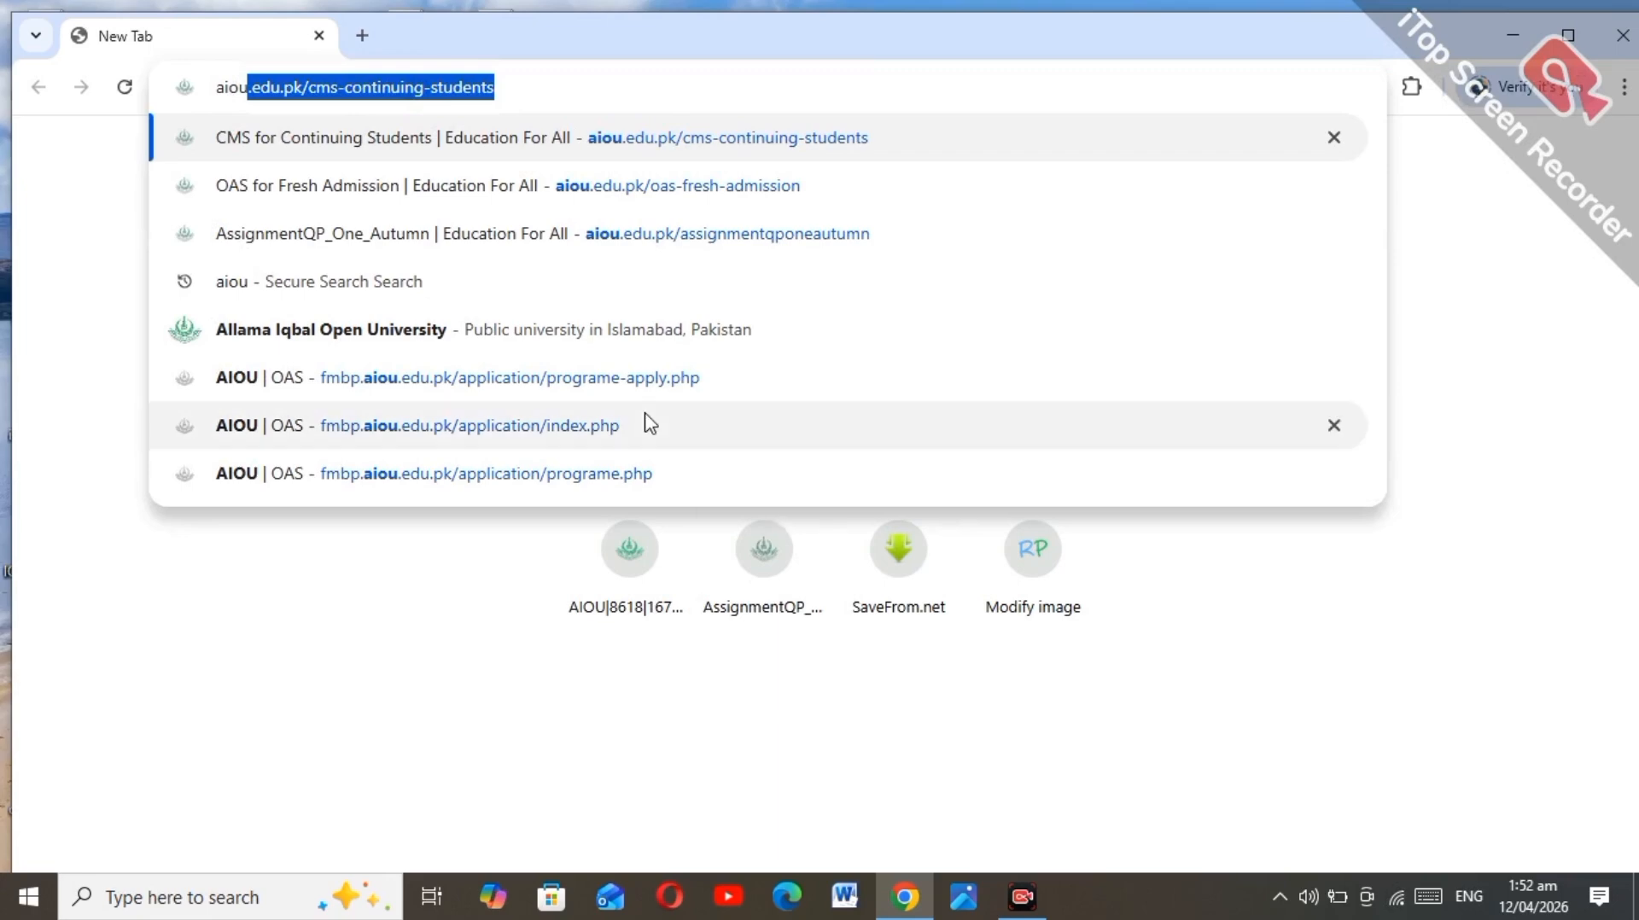
Step: From the Yahoo results for aiou, open Admissions (OAS) and then the new-admission login portal
left_click(453, 272)
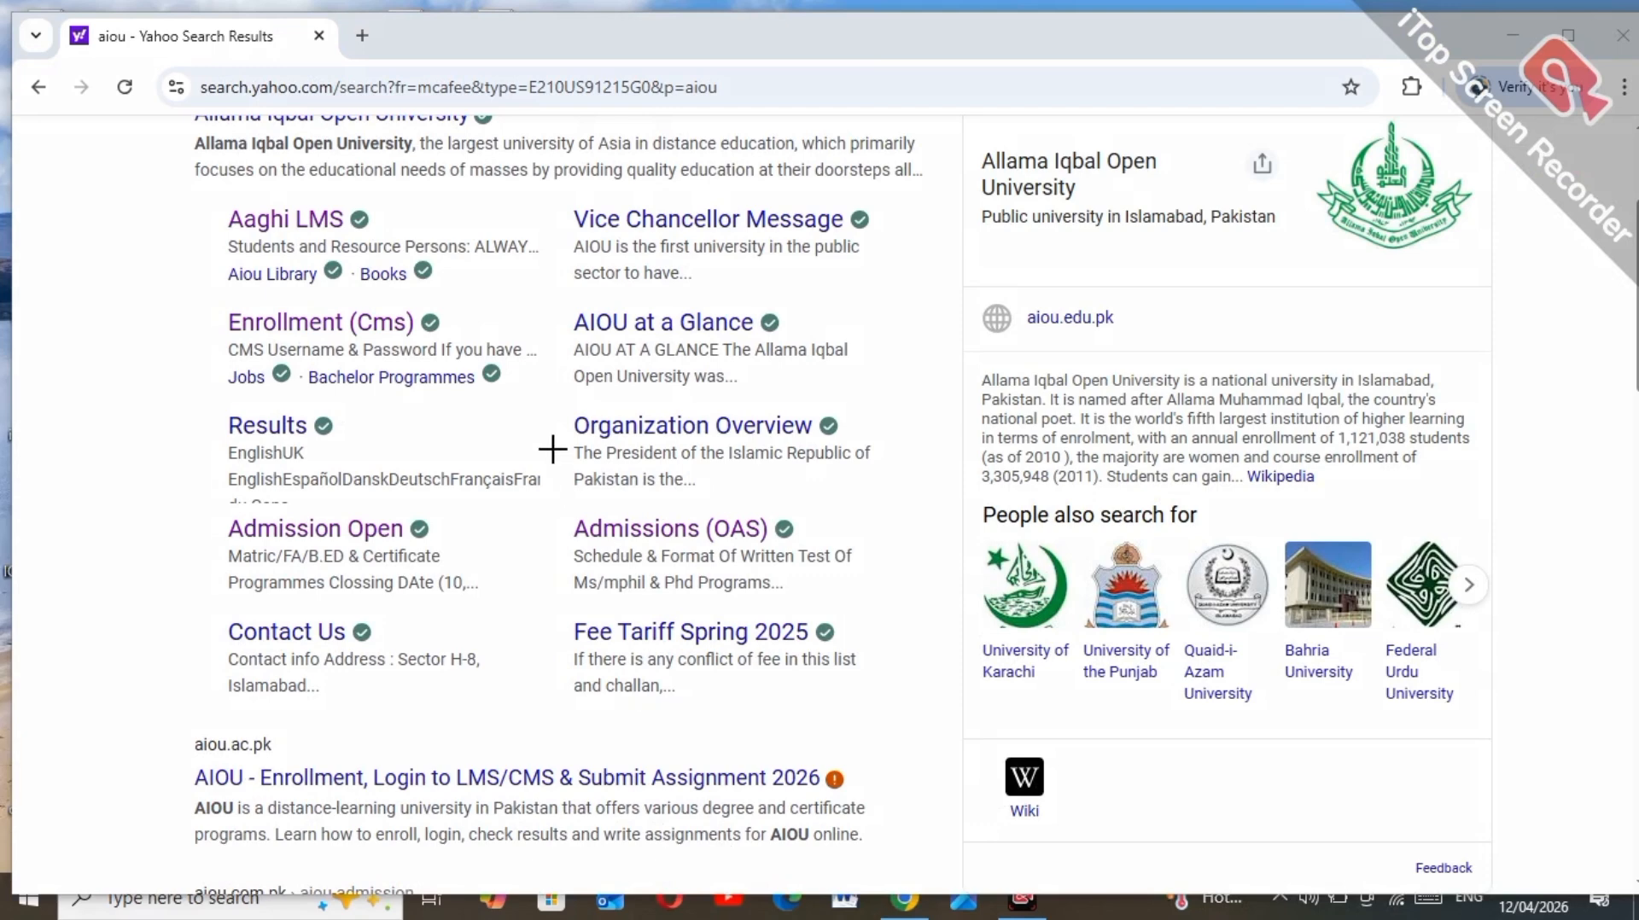
mouse_move(554, 499)
left_mouse_down()
mouse_move(791, 587)
mouse_move(852, 580)
mouse_move(876, 604)
left_mouse_up()
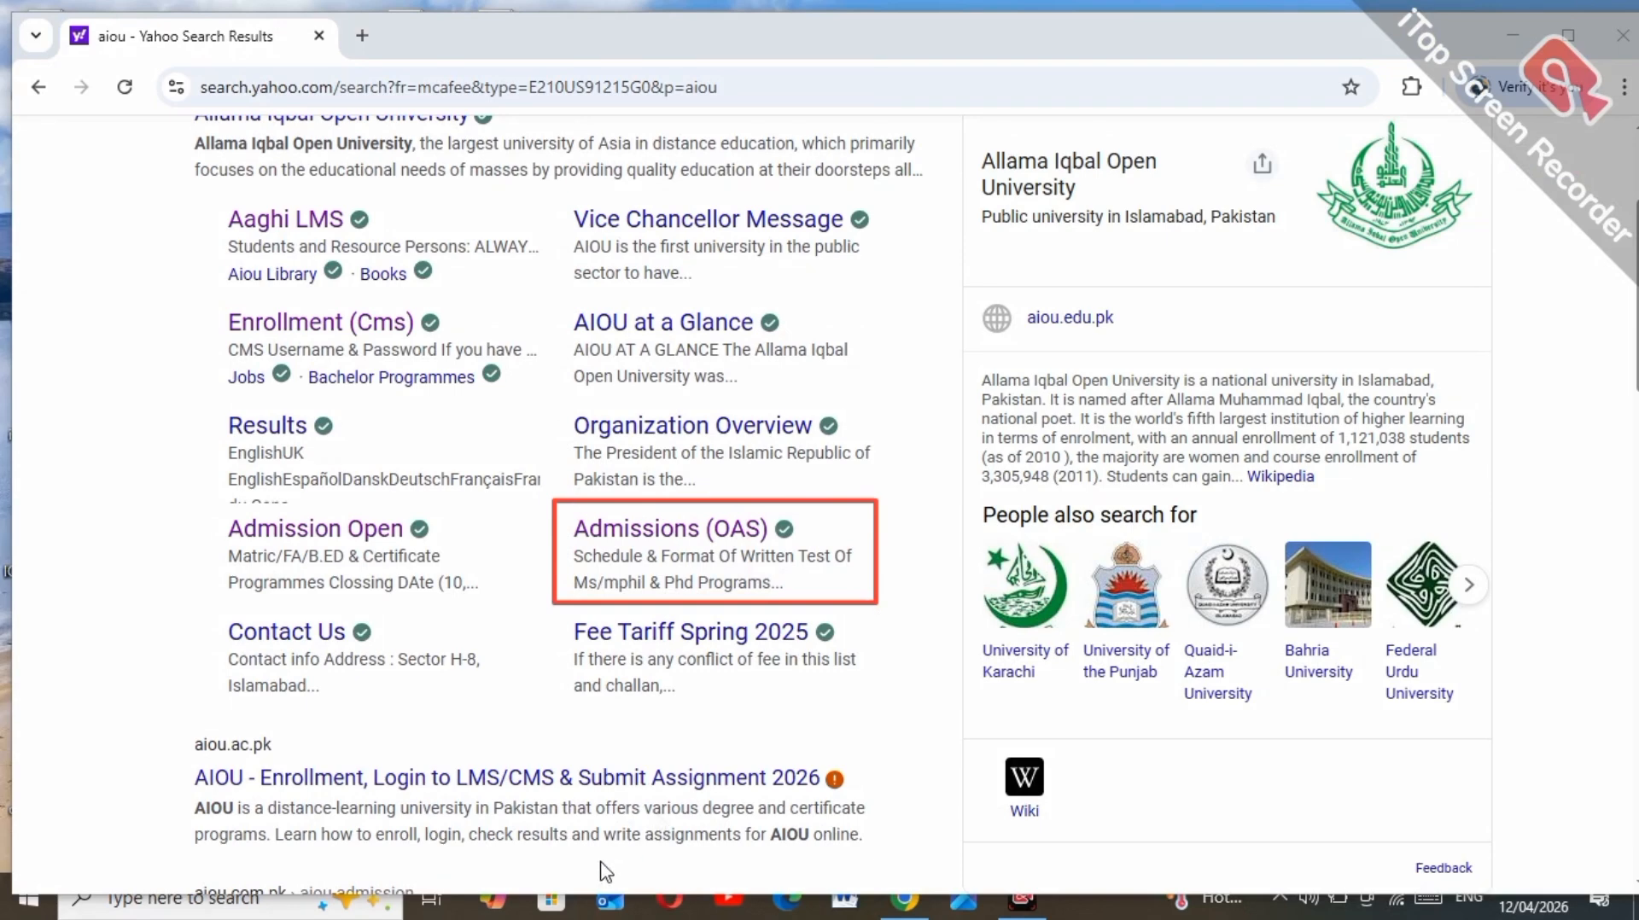
left_click(620, 553)
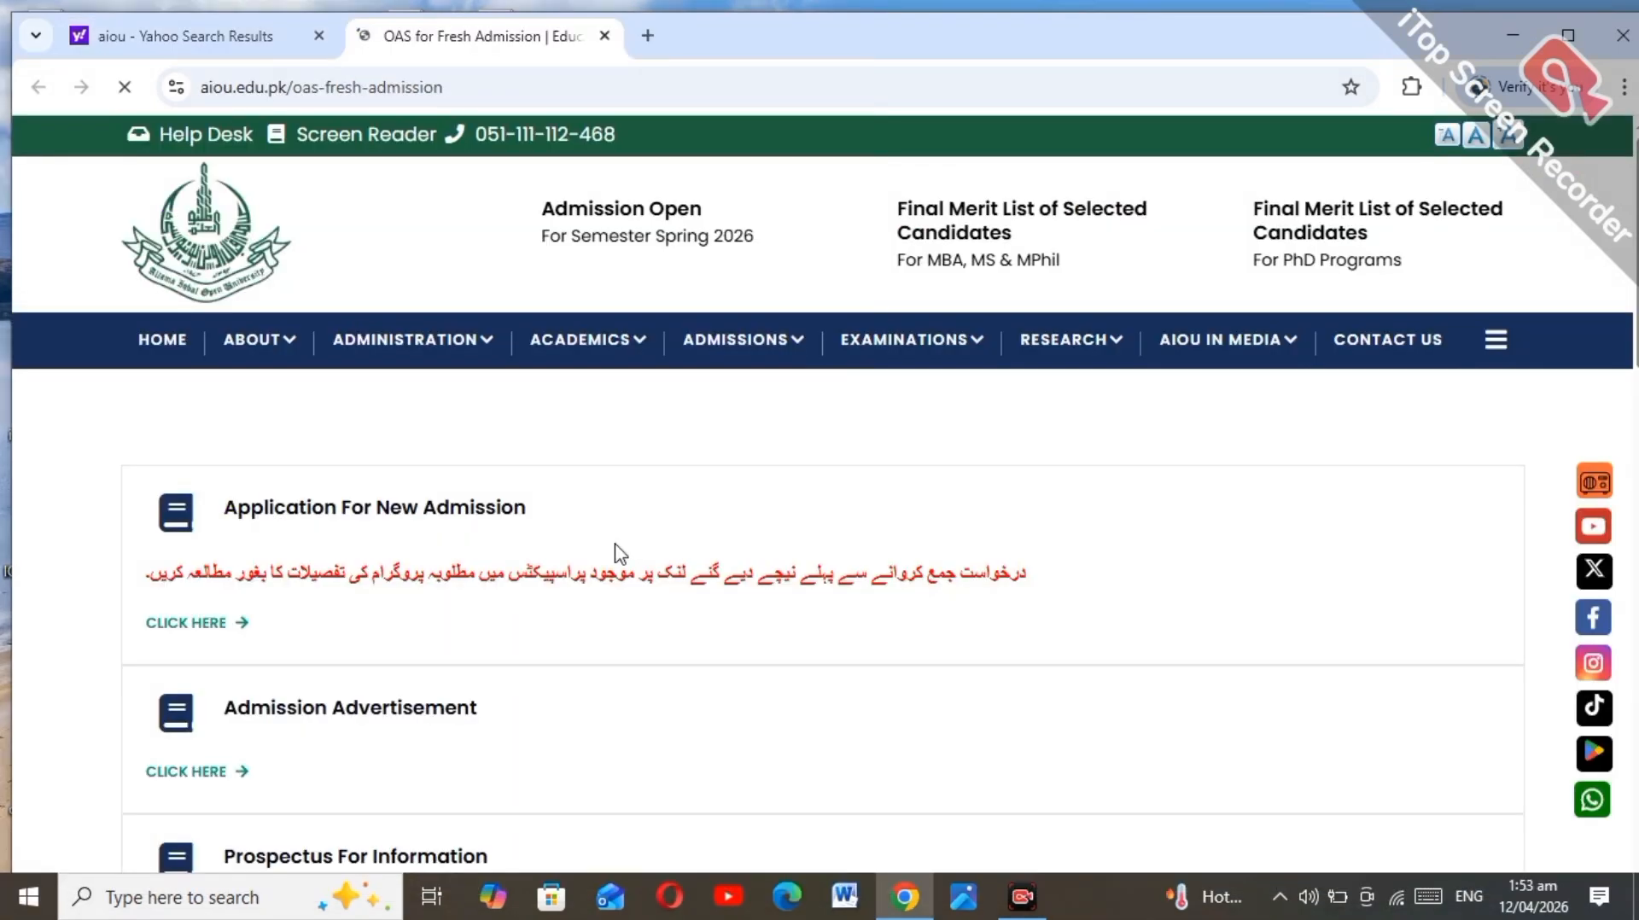
left_click(191, 626)
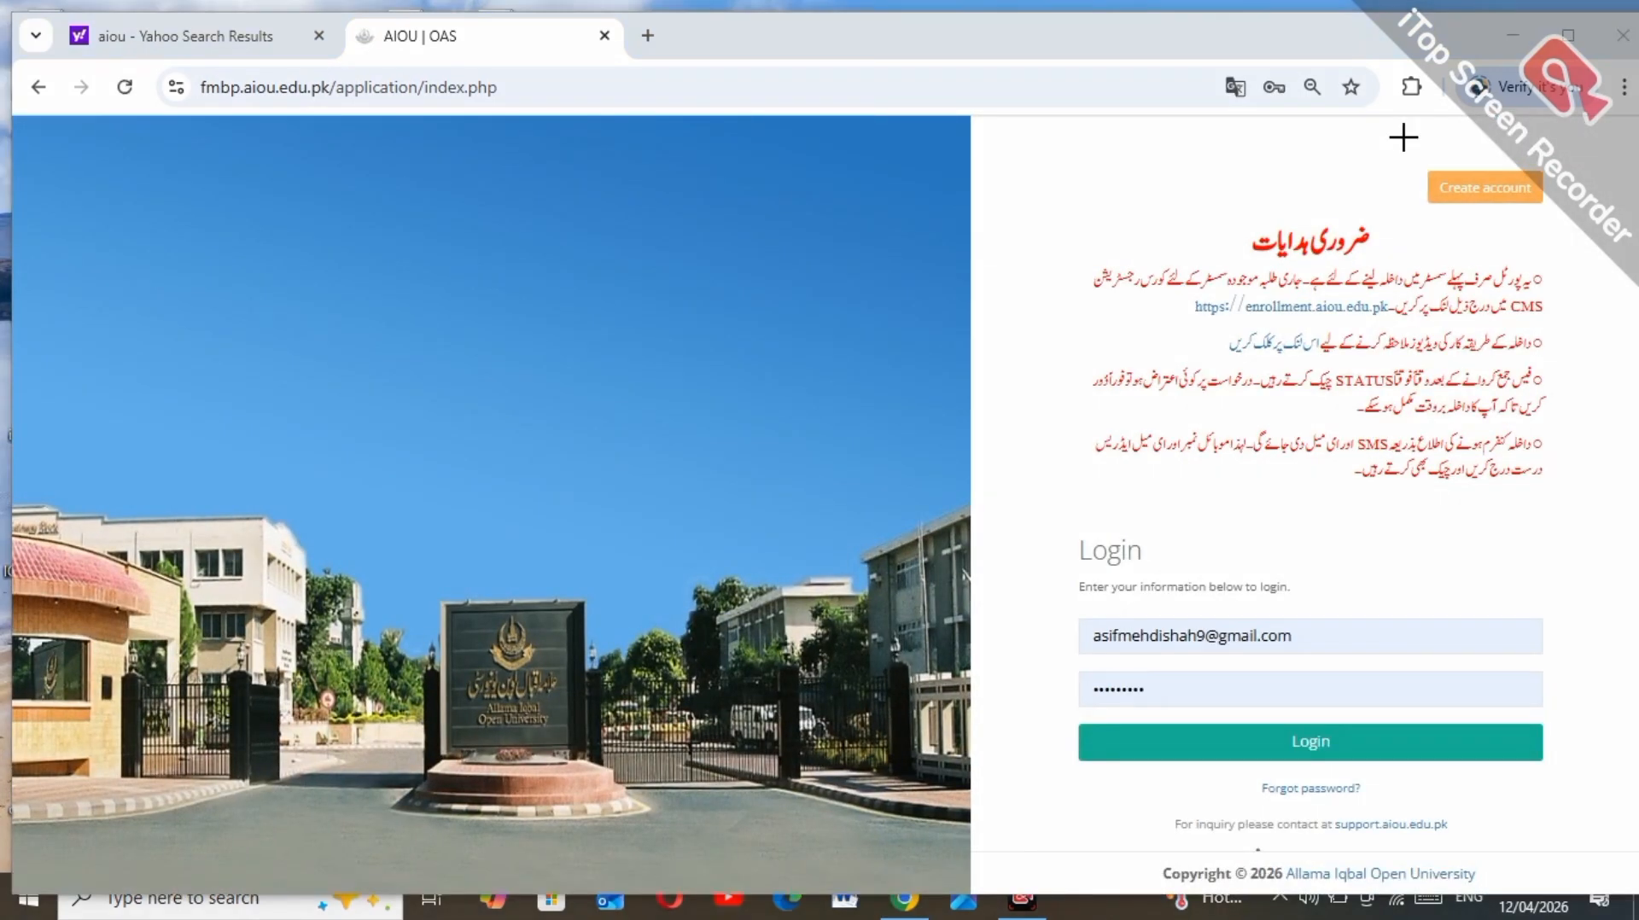
Step: Highlight the account-creation and login areas, then sign in with the saved credentials
mouse_move(1402, 136)
left_mouse_down()
mouse_move(1477, 208)
mouse_move(1576, 226)
left_mouse_up()
mouse_move(1051, 714)
left_mouse_down()
mouse_move(1306, 773)
mouse_move(1378, 768)
left_mouse_up()
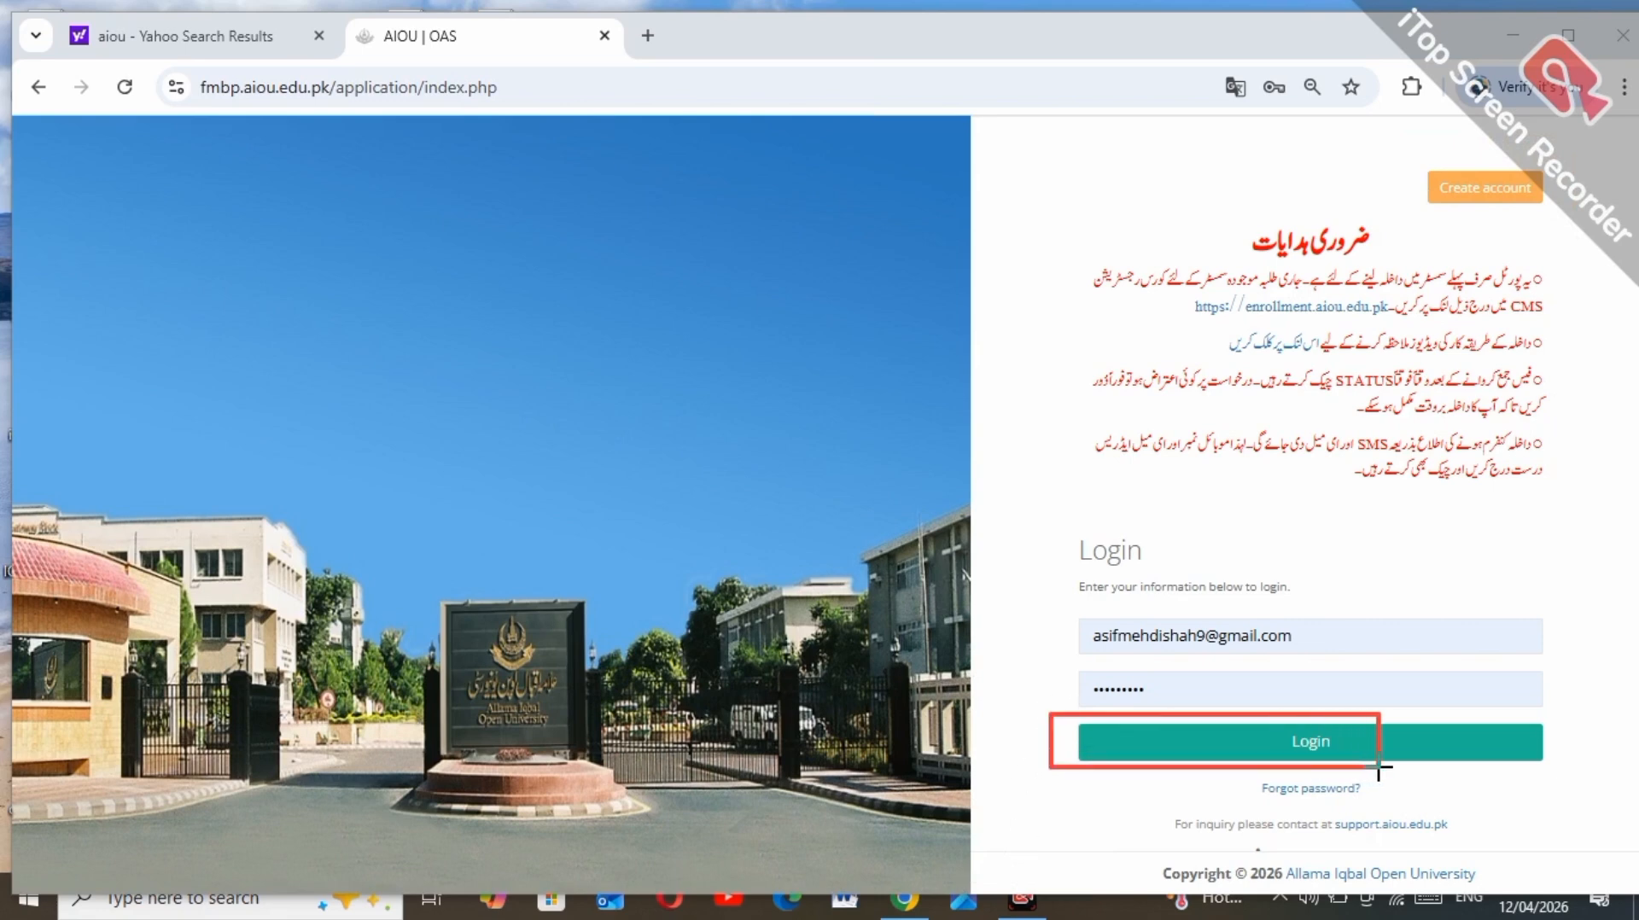
key("Escape")
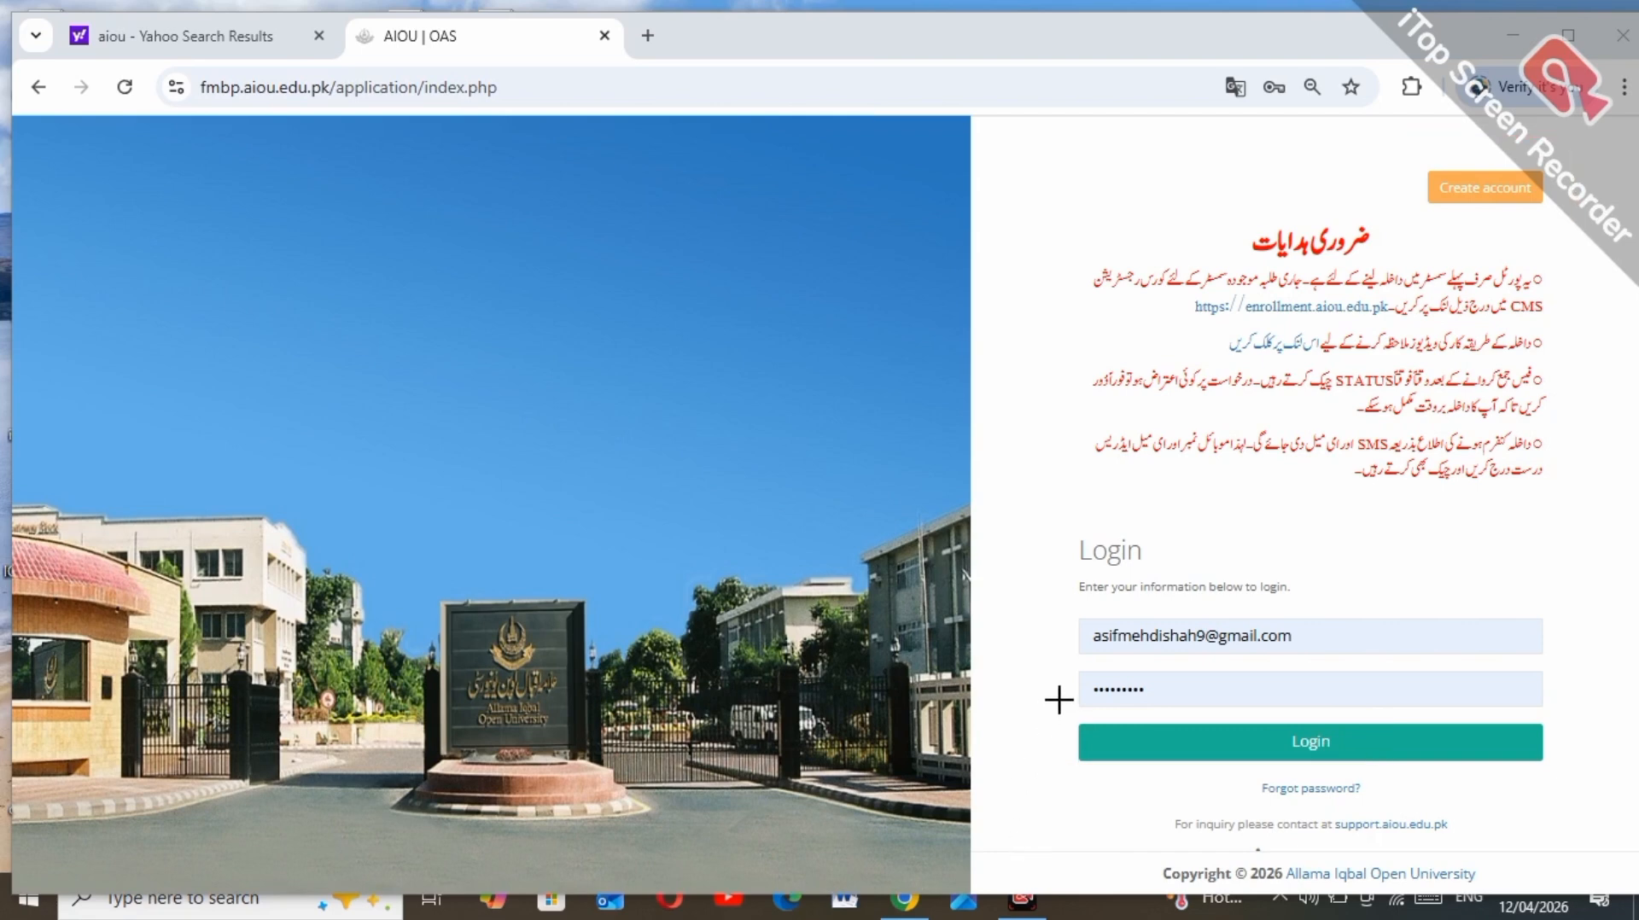
left_click_drag(1049, 714, 1380, 769)
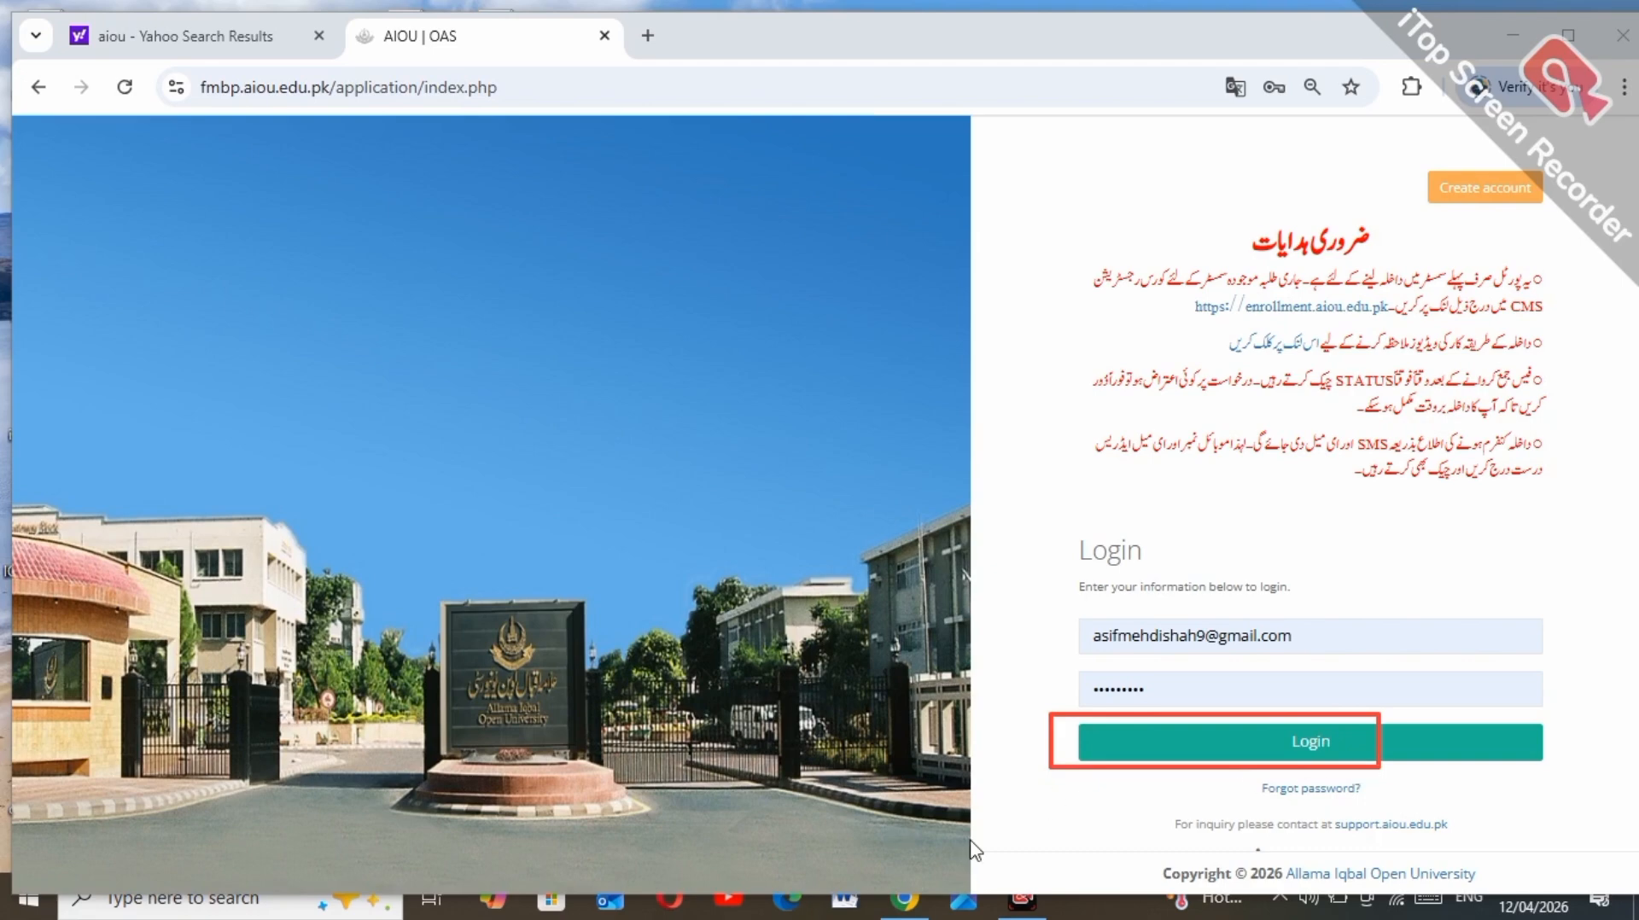
left_click(1336, 750)
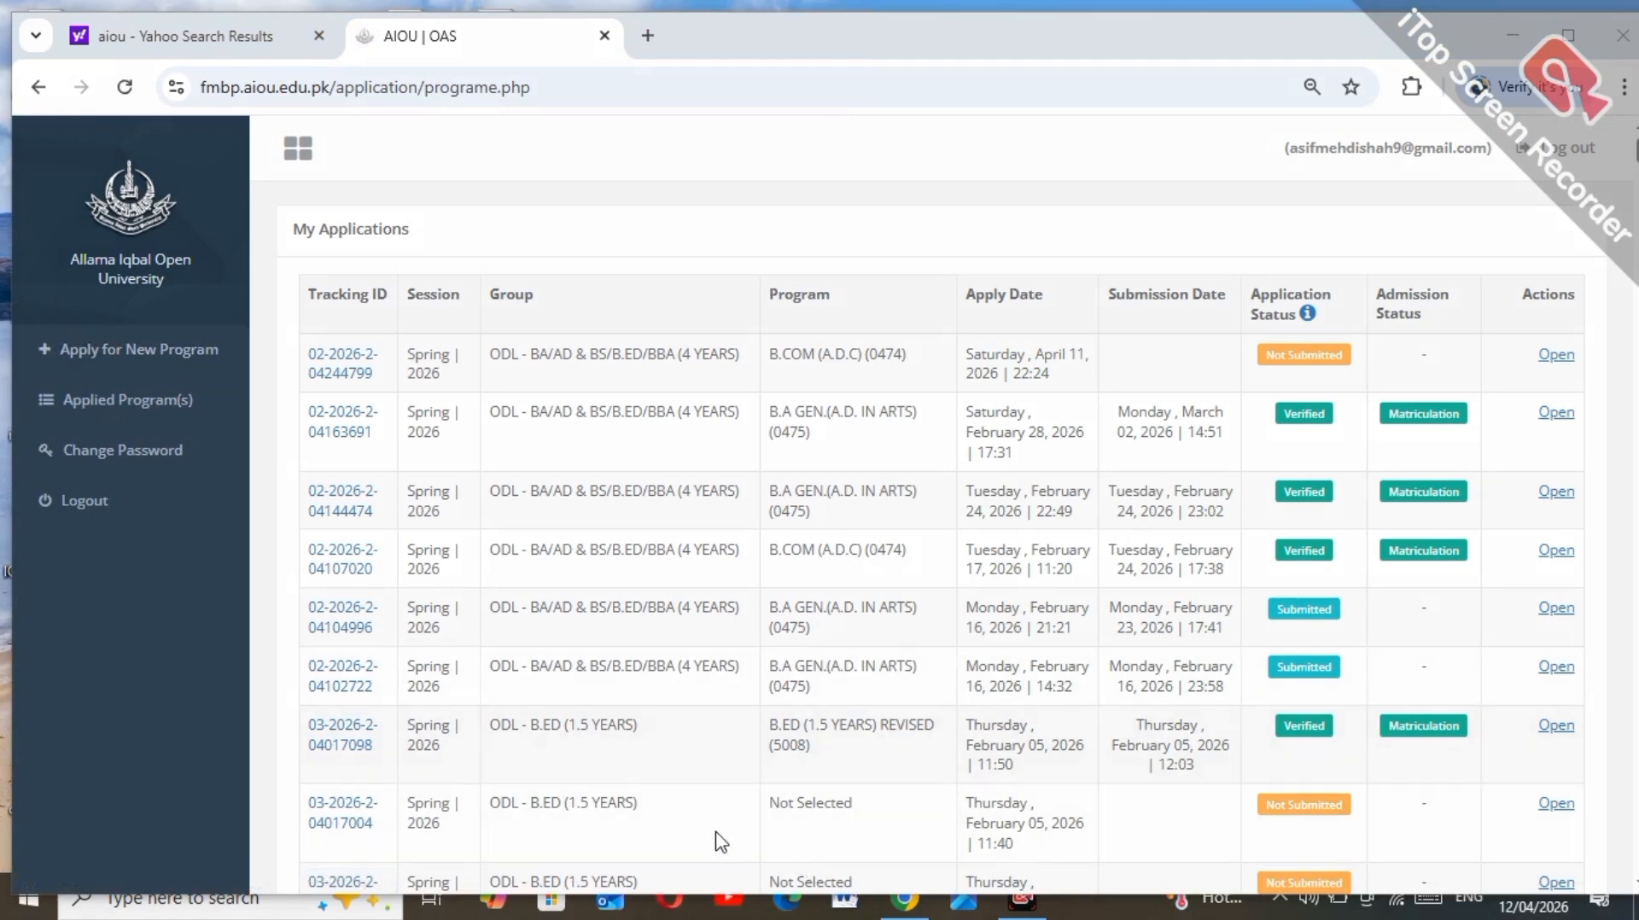
Step: Highlight the Apply for New Program option in the sidebar
left_click_drag(23, 321, 263, 371)
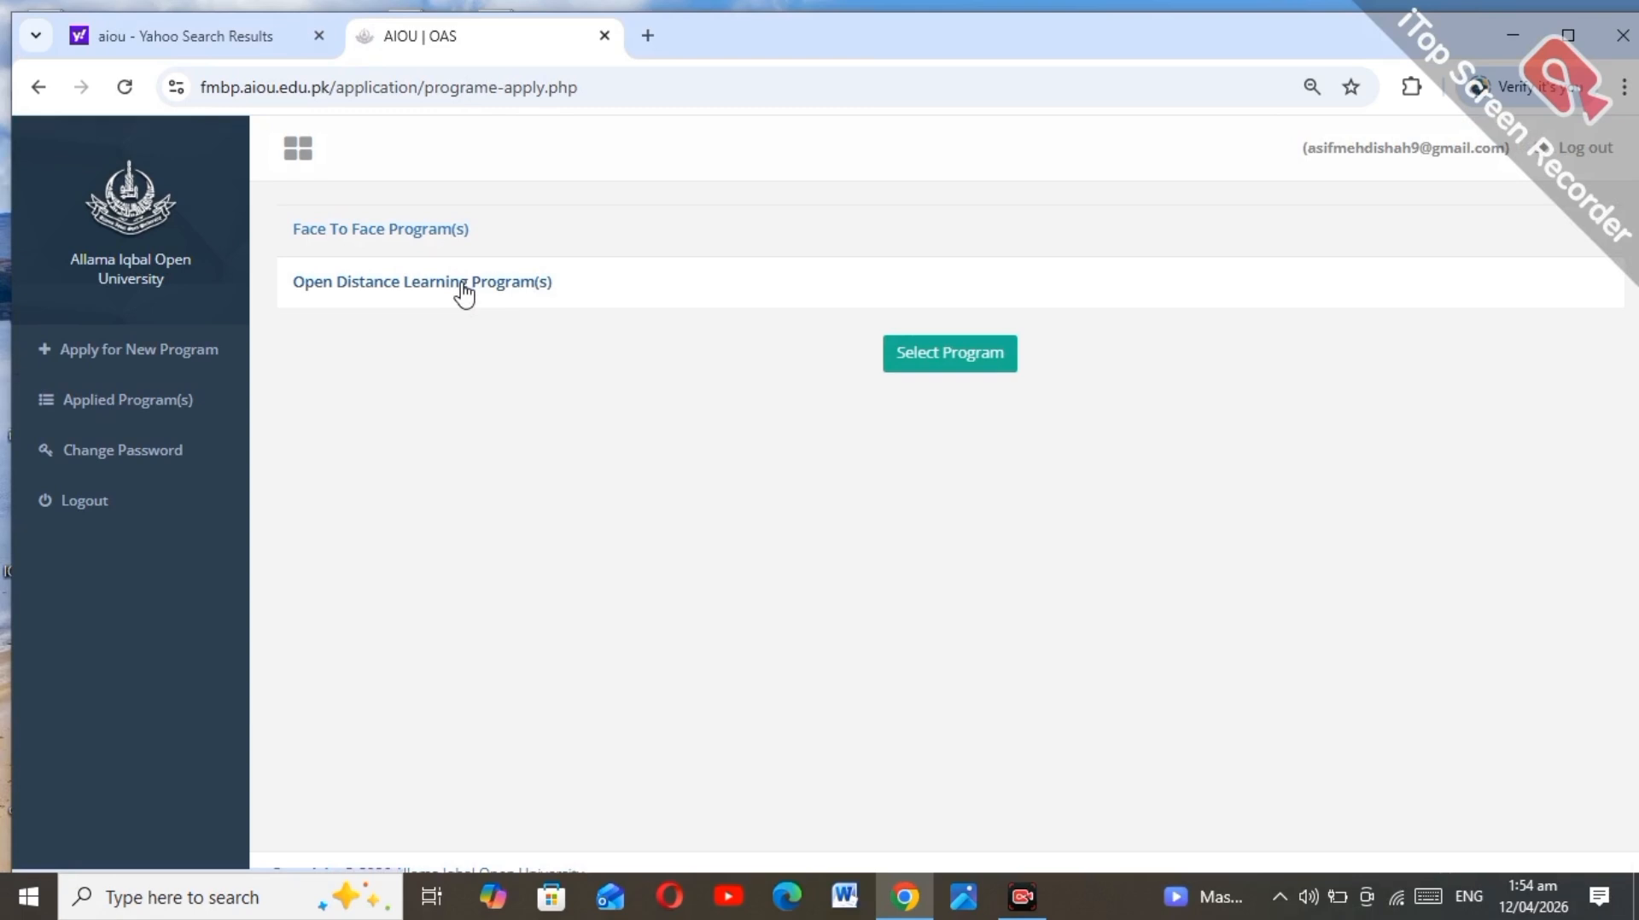
Step: Select the ODL BA/AD & BS/B.ED/BBA (4 YEARS) program, declining to copy previous application details
left_click(462, 286)
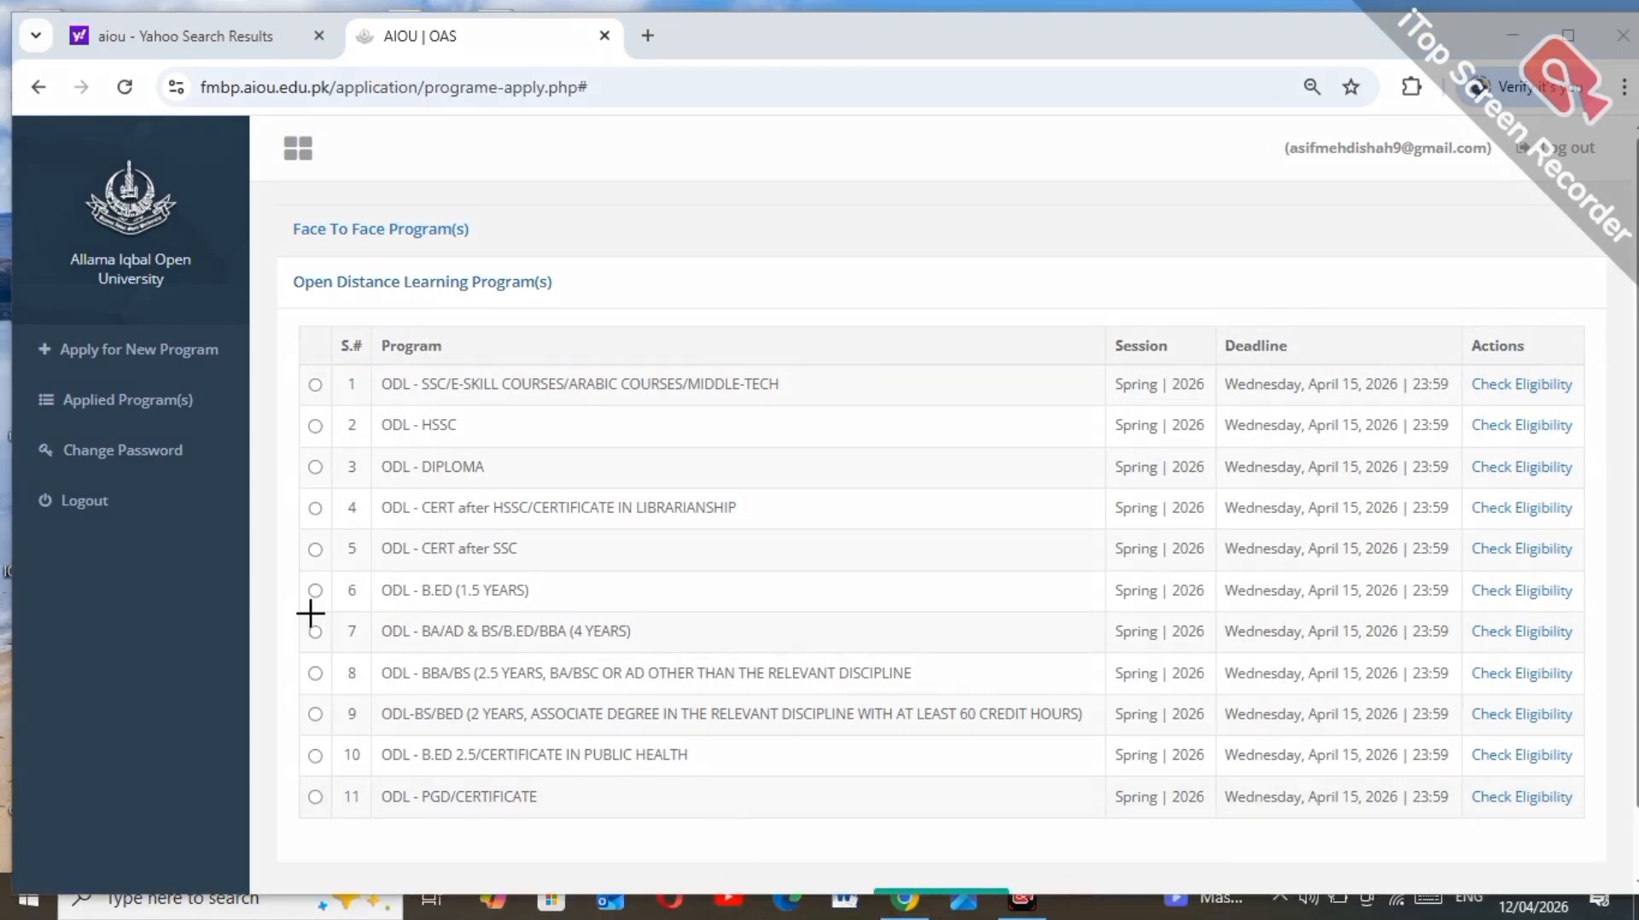
mouse_move(294, 608)
left_mouse_down()
mouse_move(514, 658)
mouse_move(680, 654)
left_mouse_up()
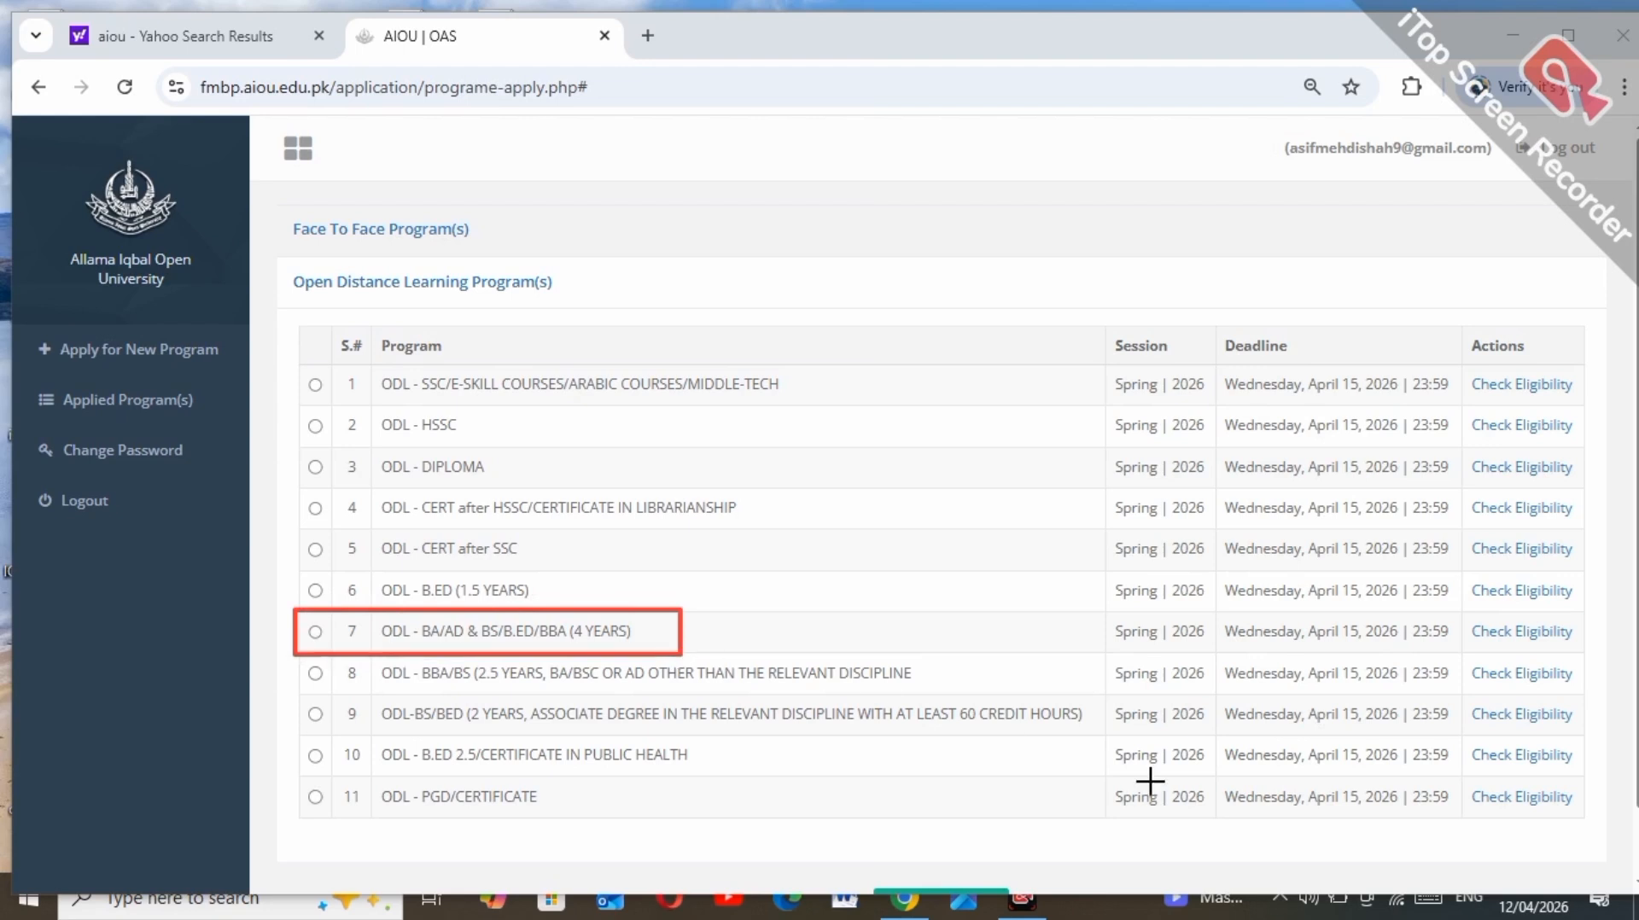
left_click(1085, 850)
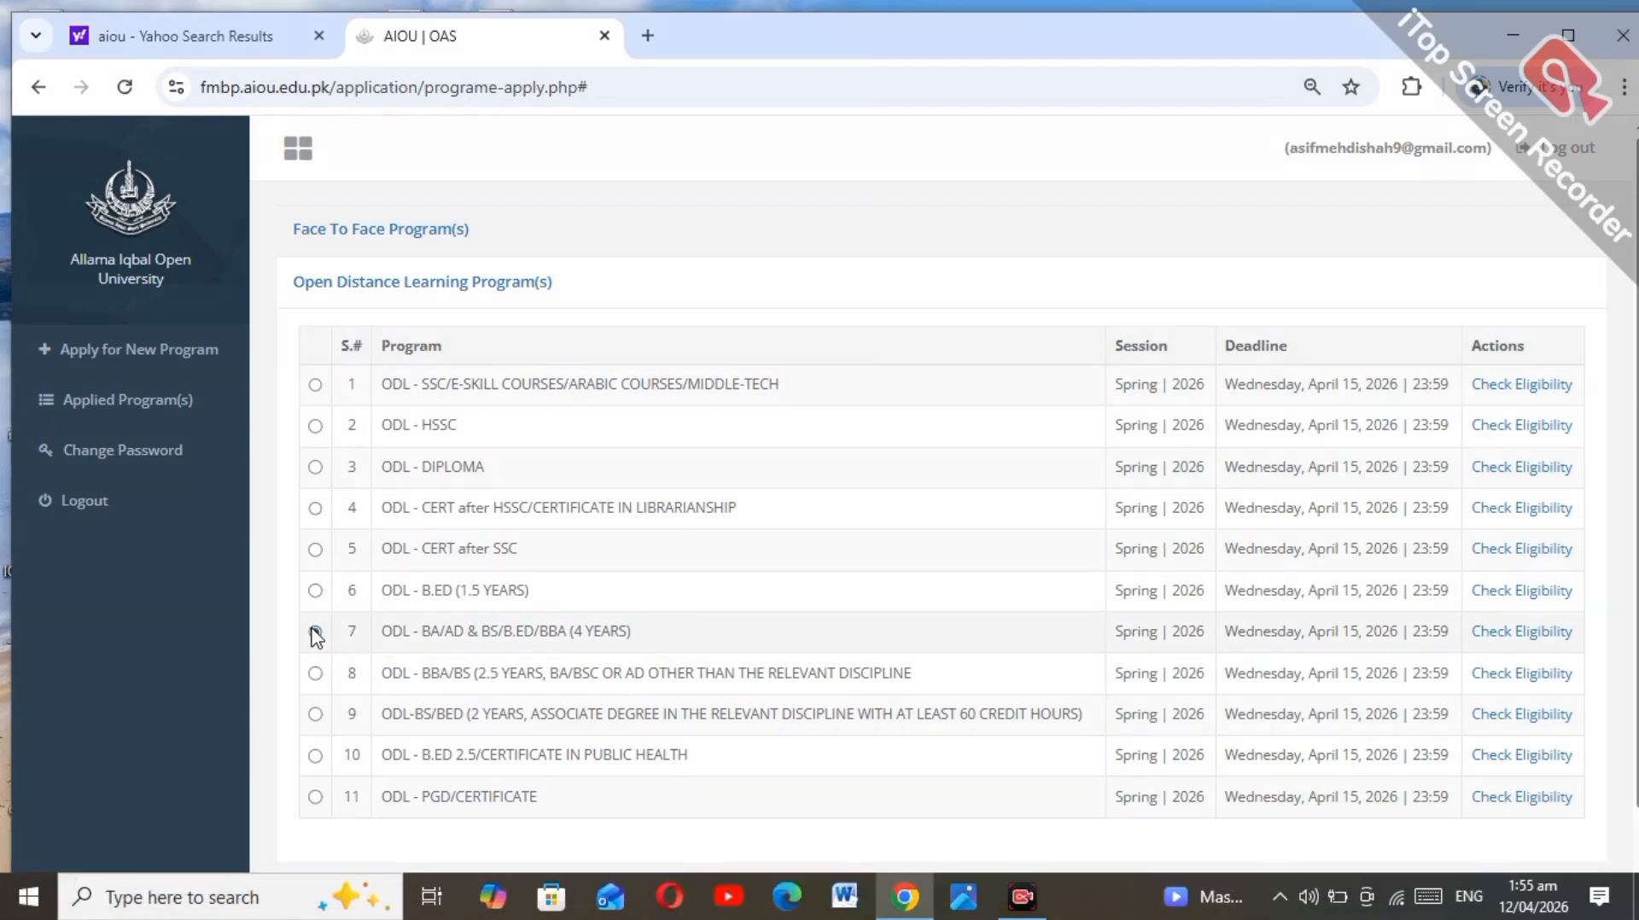
left_click(315, 632)
scroll(1593, 832, "down", 1)
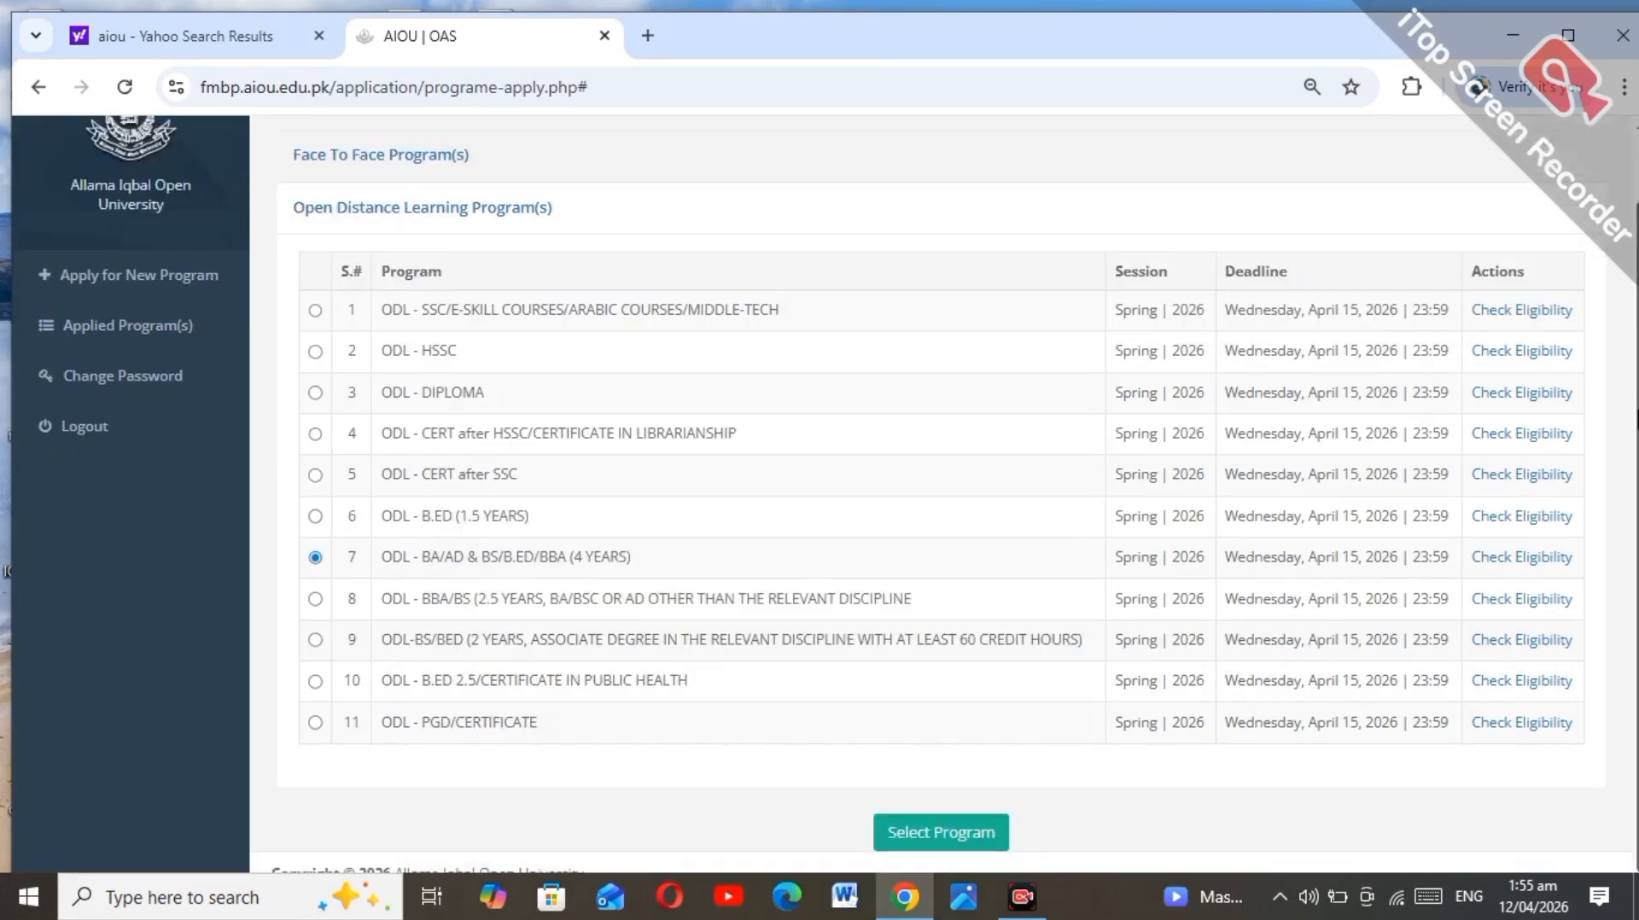
left_click(927, 825)
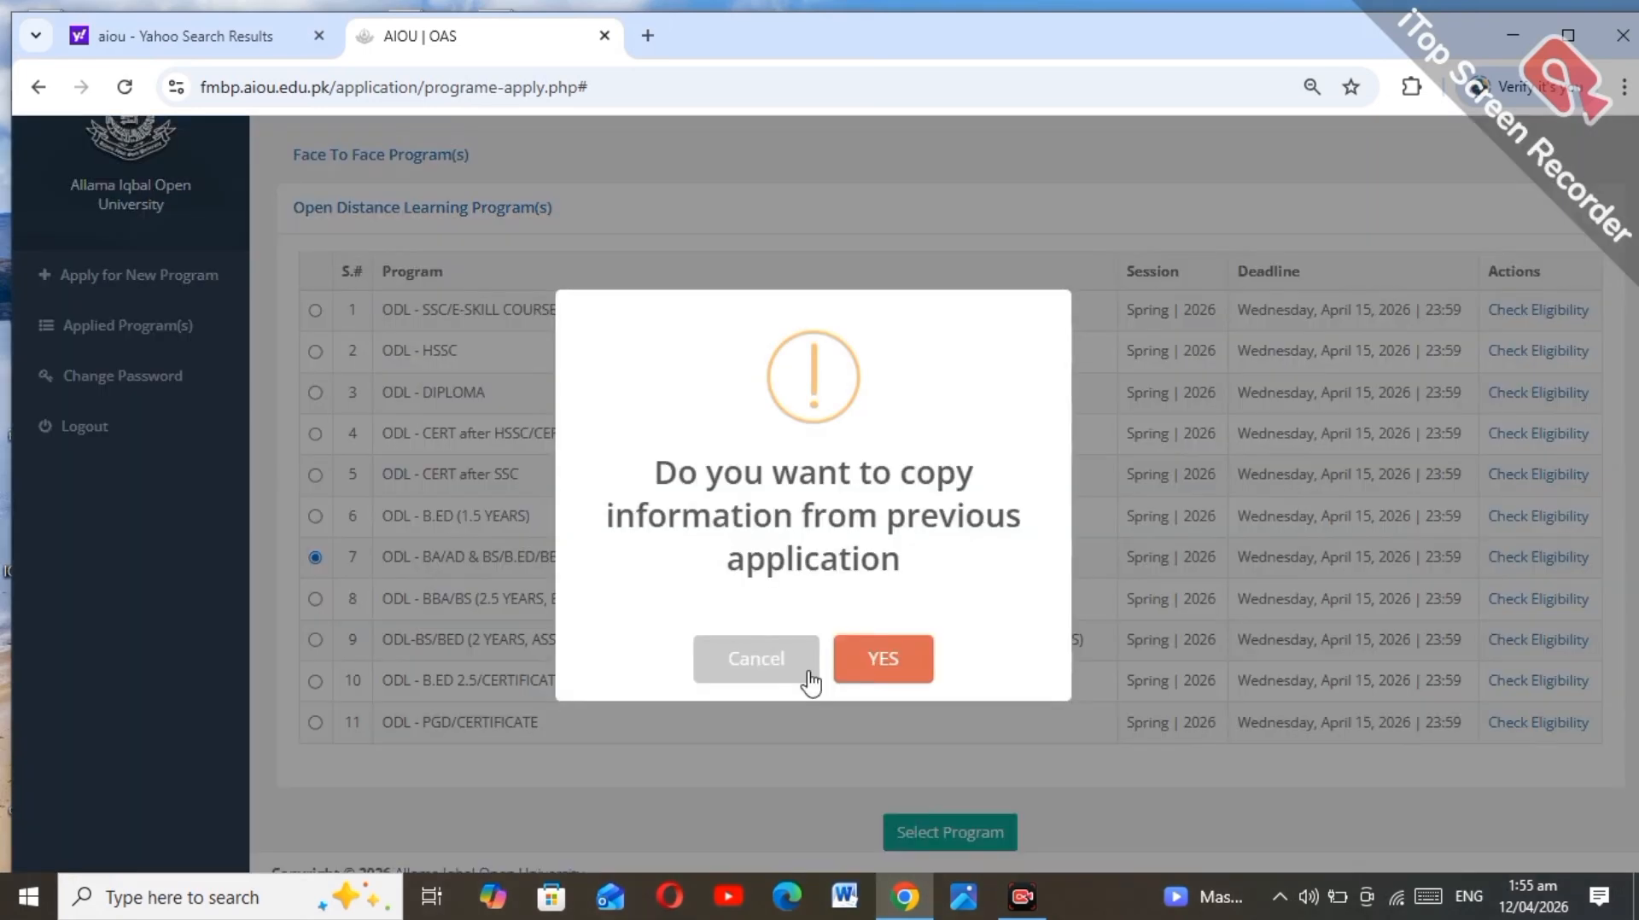
left_click(811, 681)
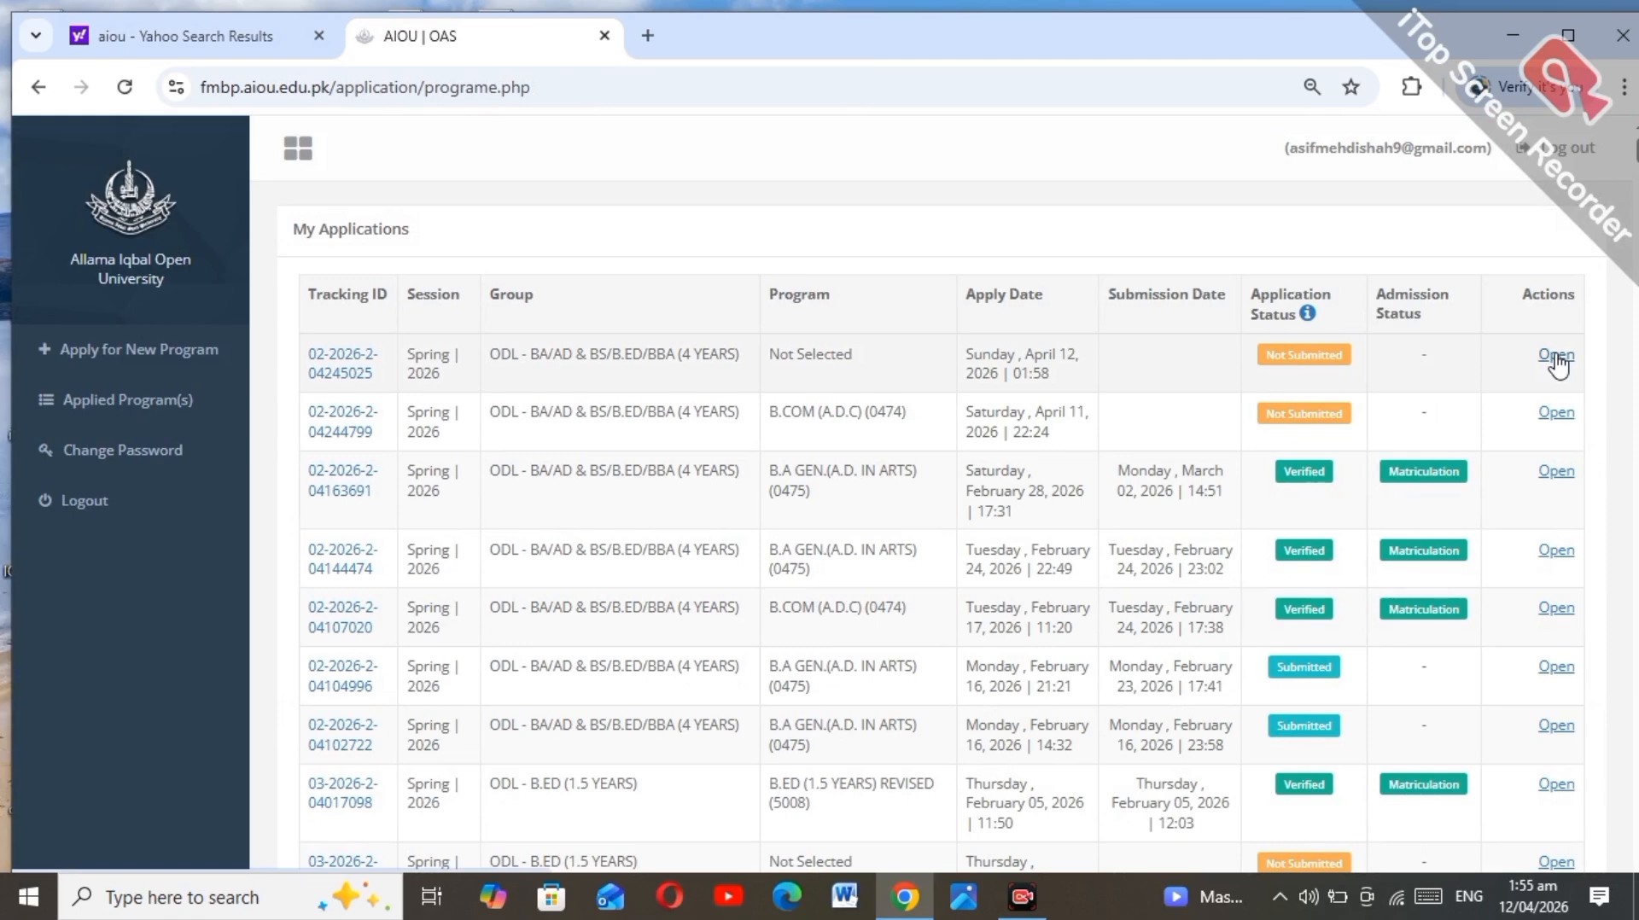
Step: Open the new not-submitted application and highlight its degree information section
left_click(1083, 851)
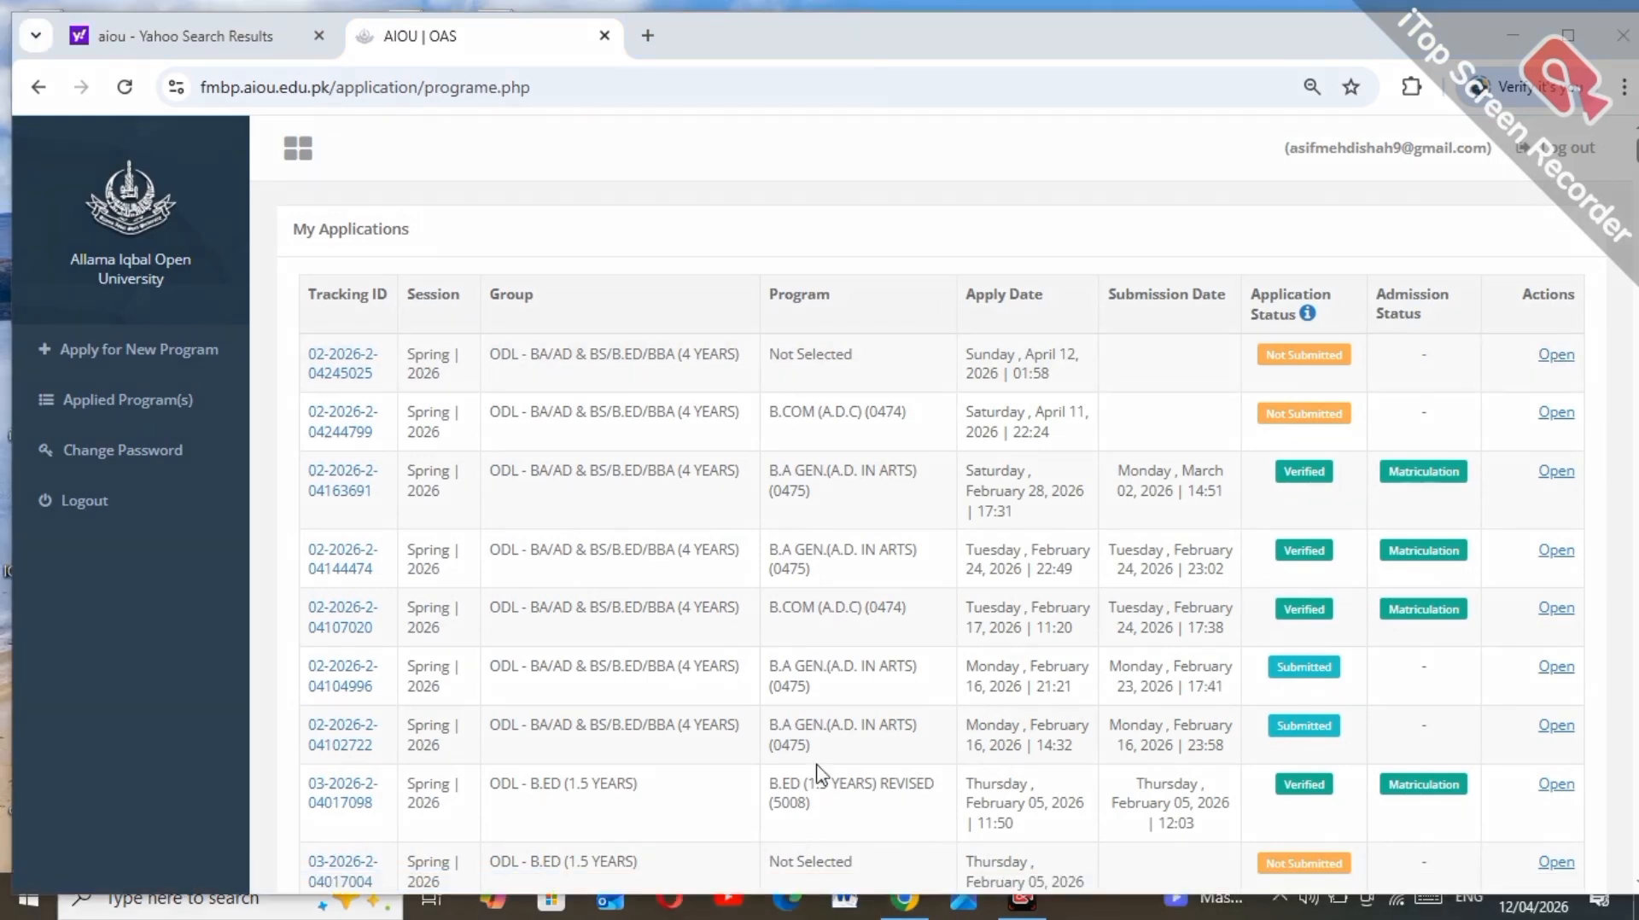
left_click(1555, 355)
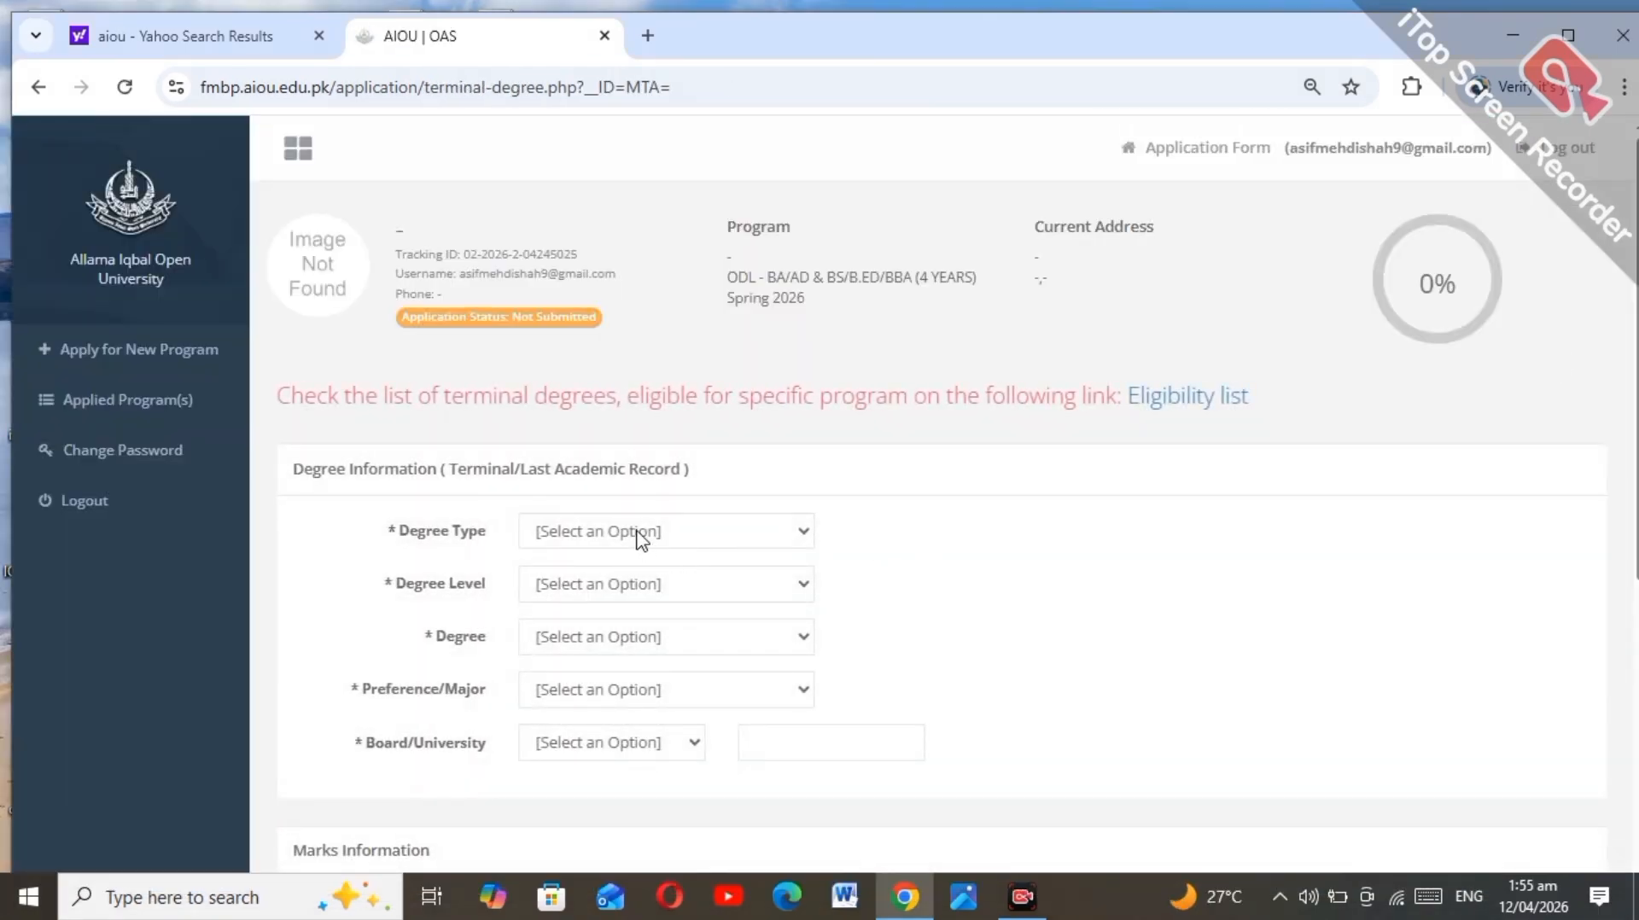
left_click(1100, 853)
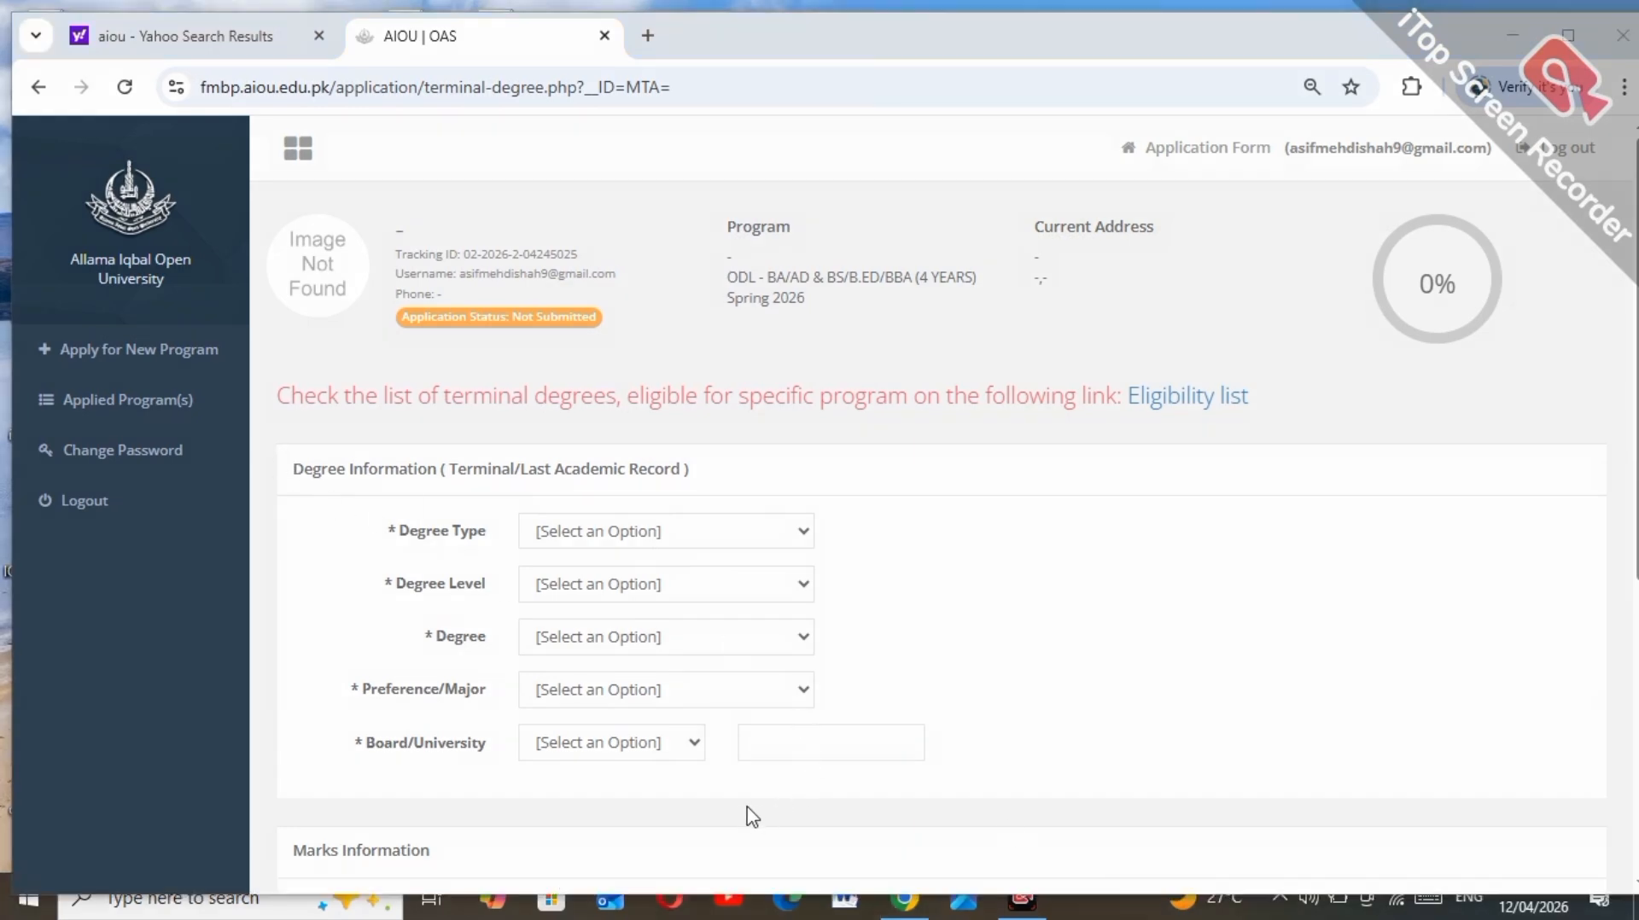
left_click(733, 835)
mouse_move(272, 449)
left_mouse_down()
mouse_move(739, 510)
mouse_move(821, 504)
left_mouse_up()
Step: Set the terminal degree to Degree, 12 Years, F.Sc., Pre-Medical, board FBISE Islamabad
left_click(587, 532)
left_click(591, 598)
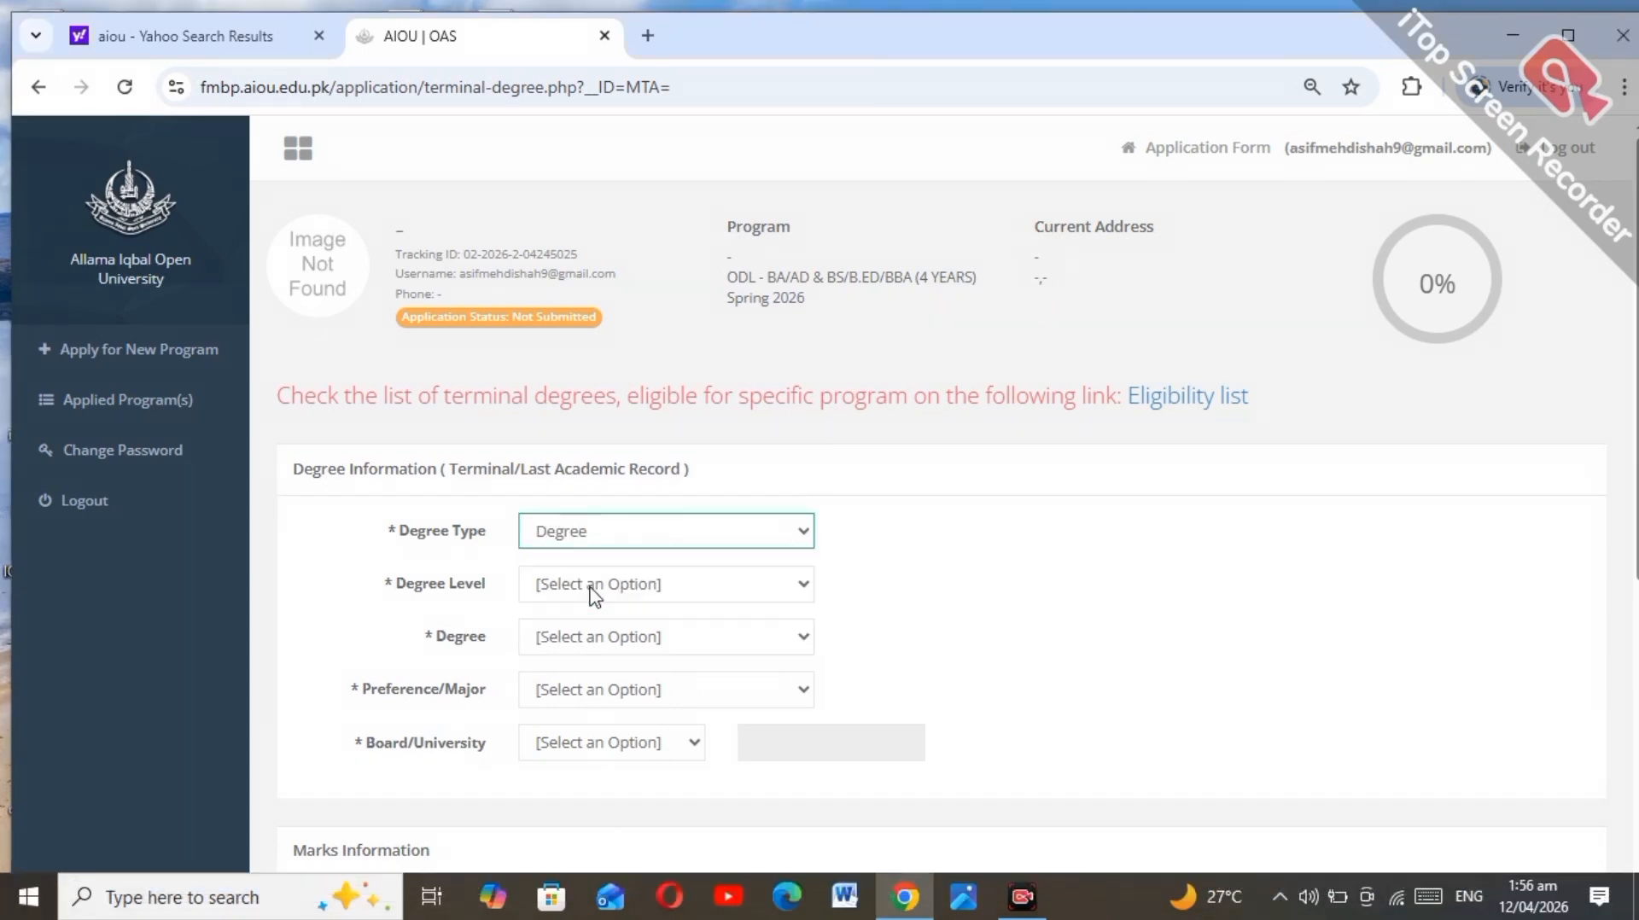
left_click(593, 586)
left_click(597, 651)
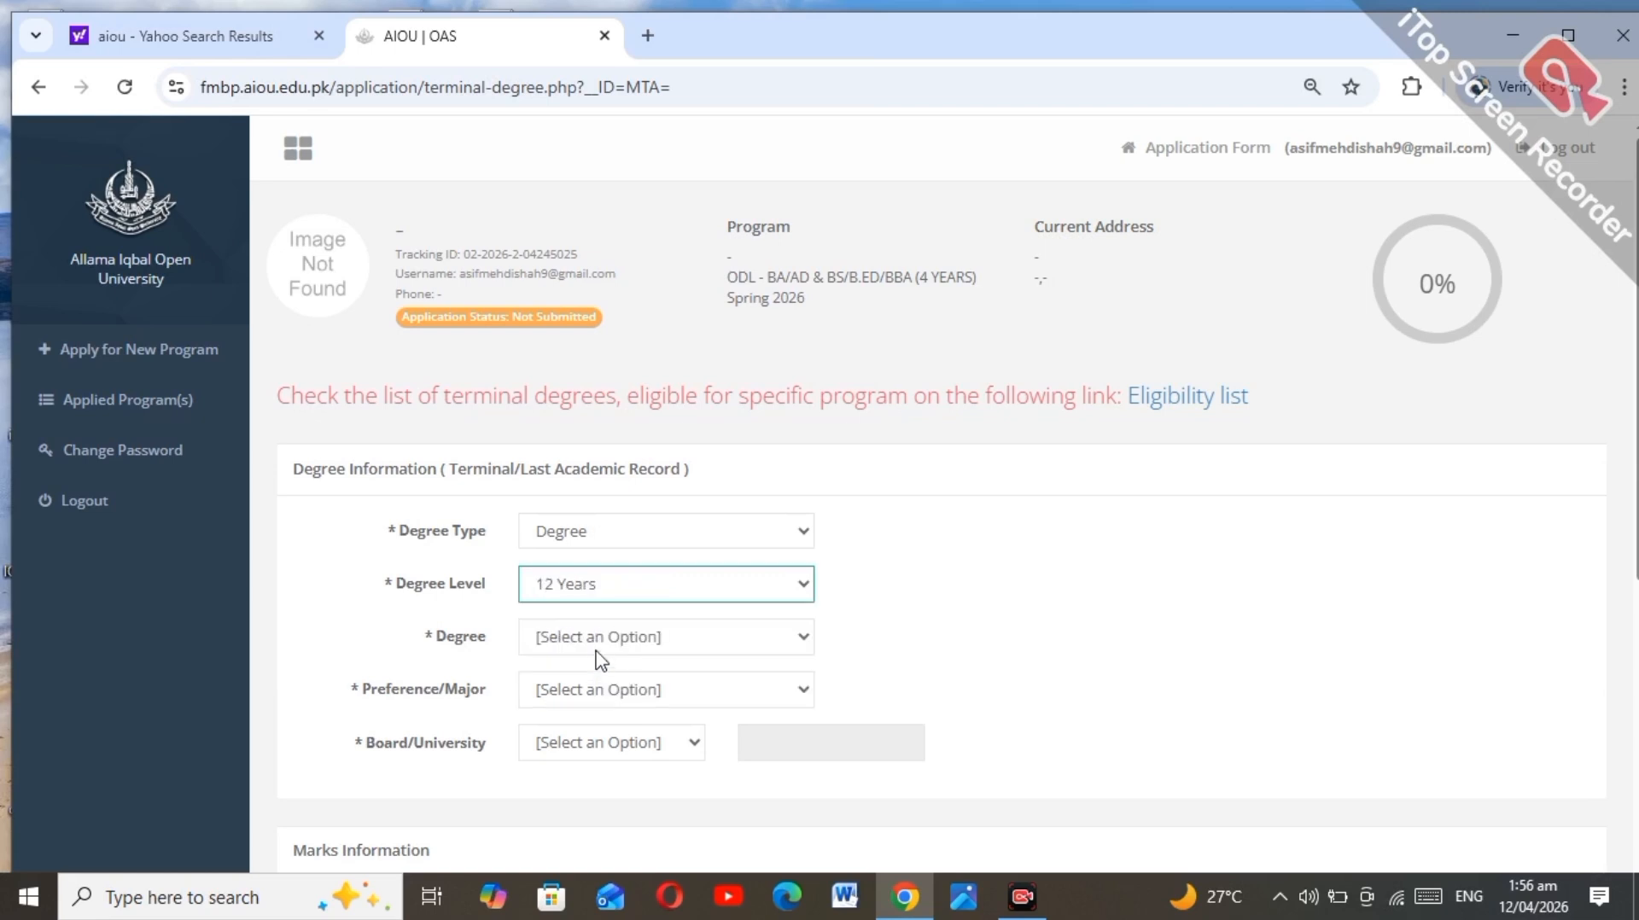
left_click(595, 643)
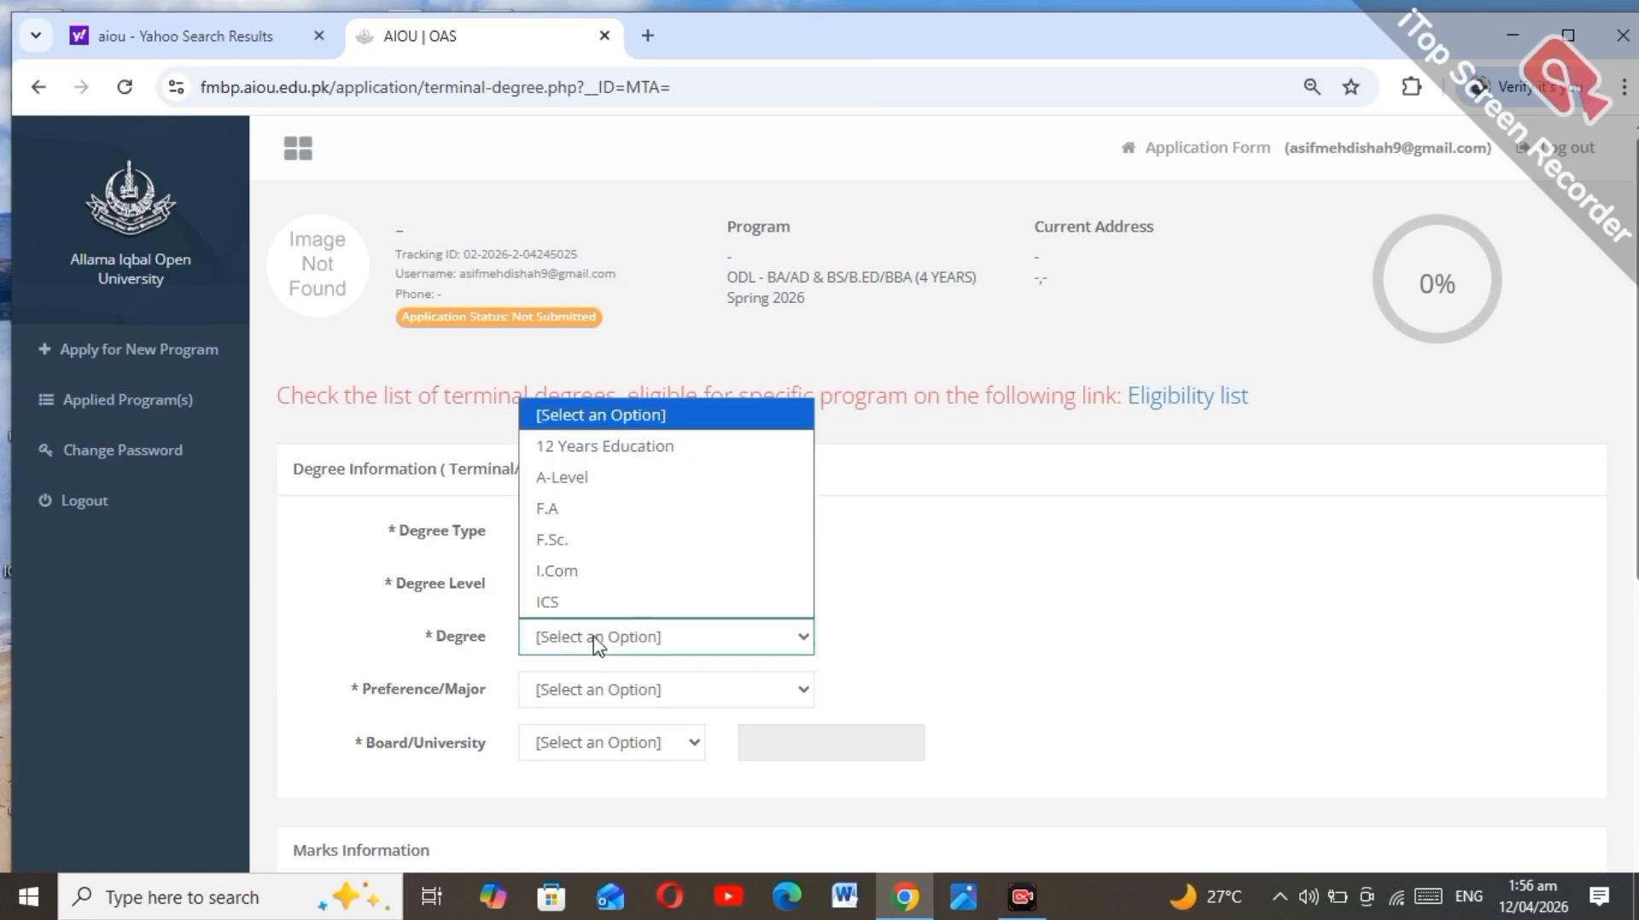
left_click(597, 540)
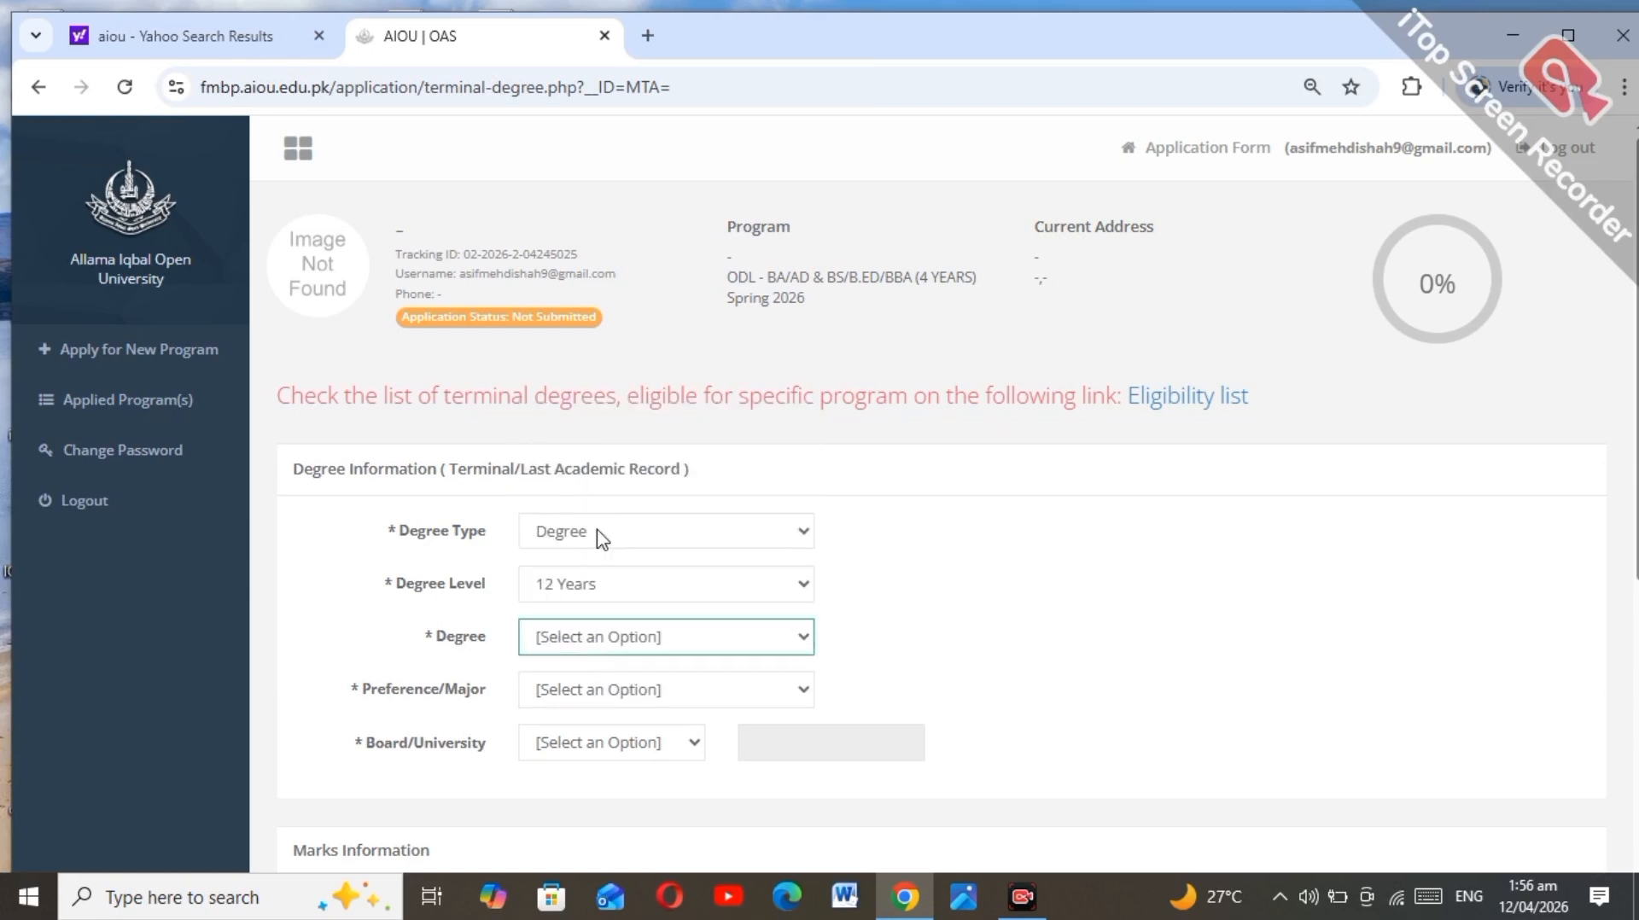
left_click(631, 693)
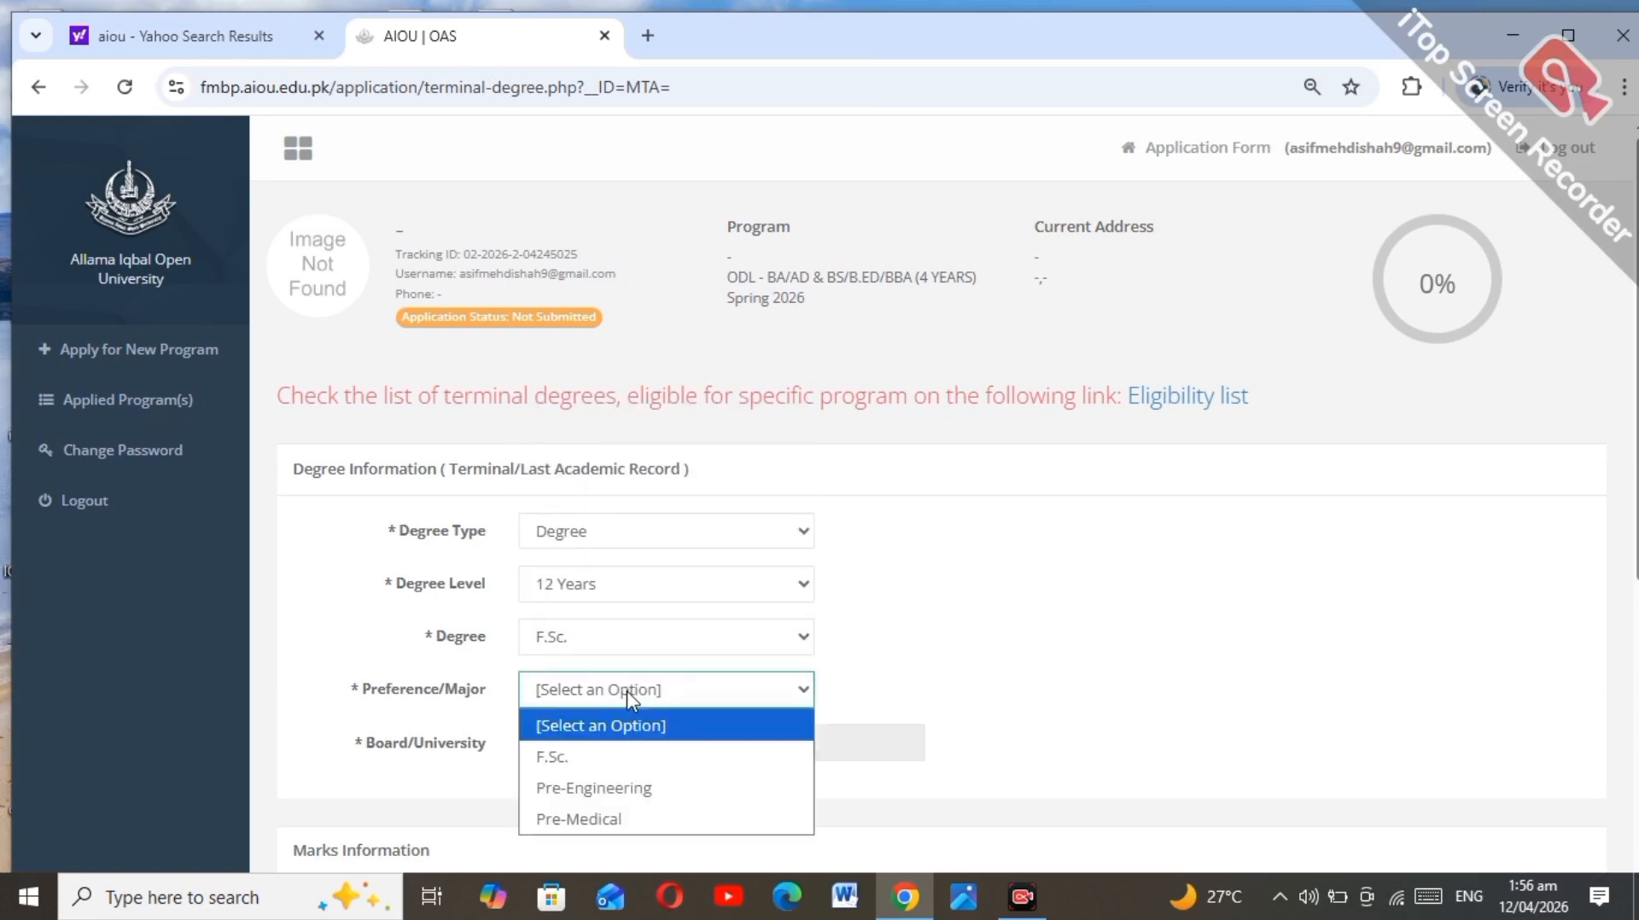
left_click(629, 826)
left_click(629, 745)
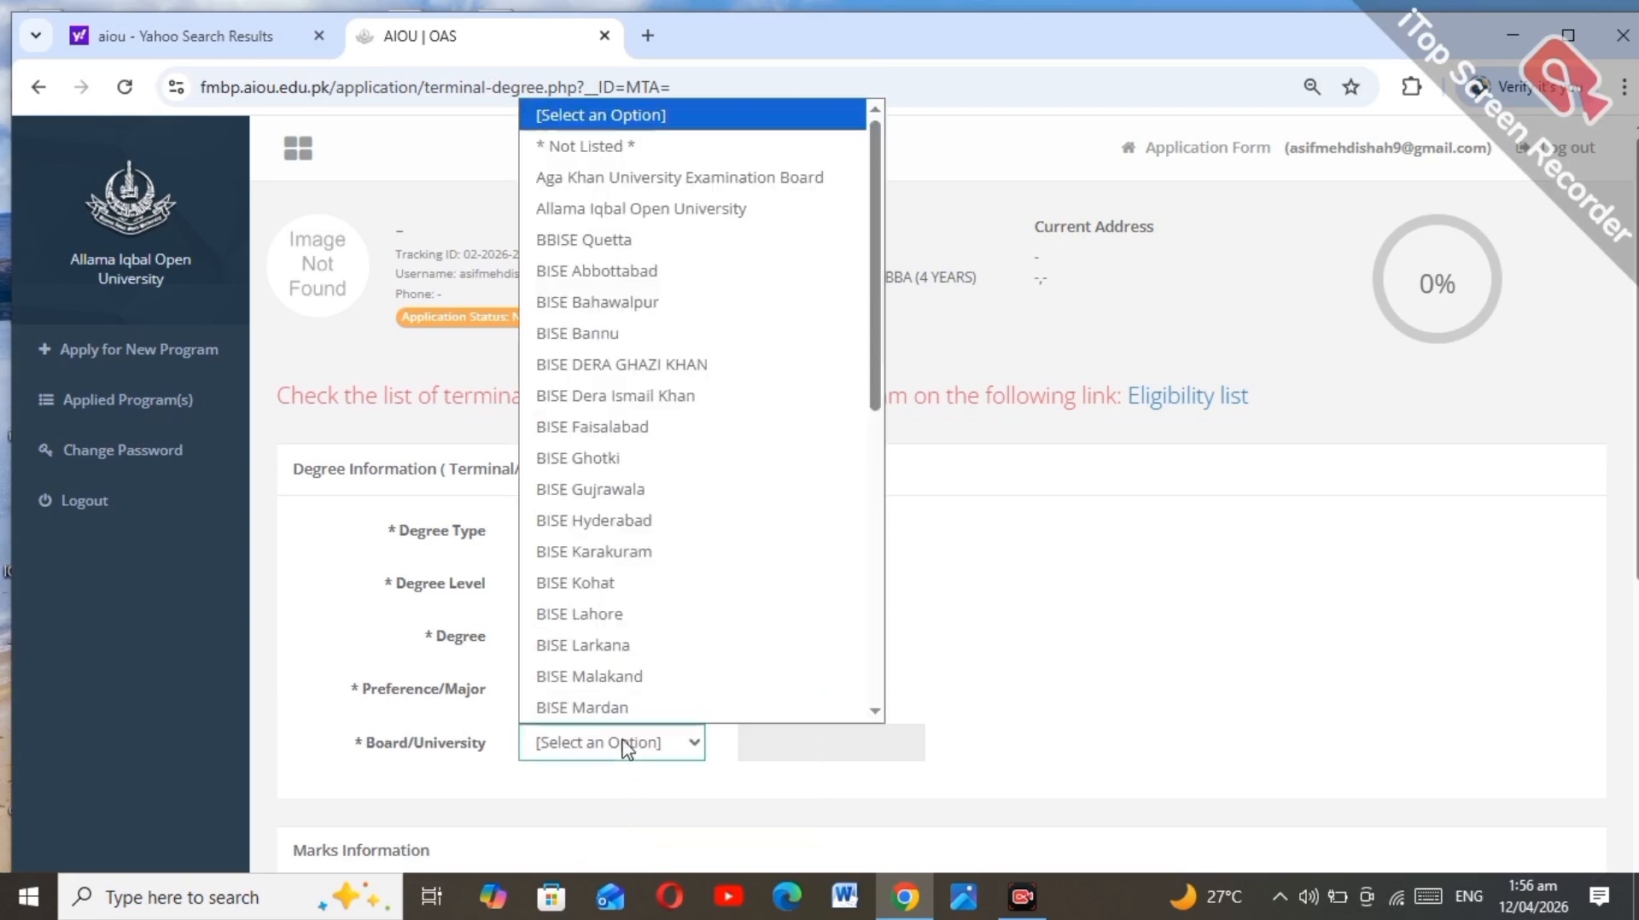
left_click_drag(877, 384, 875, 704)
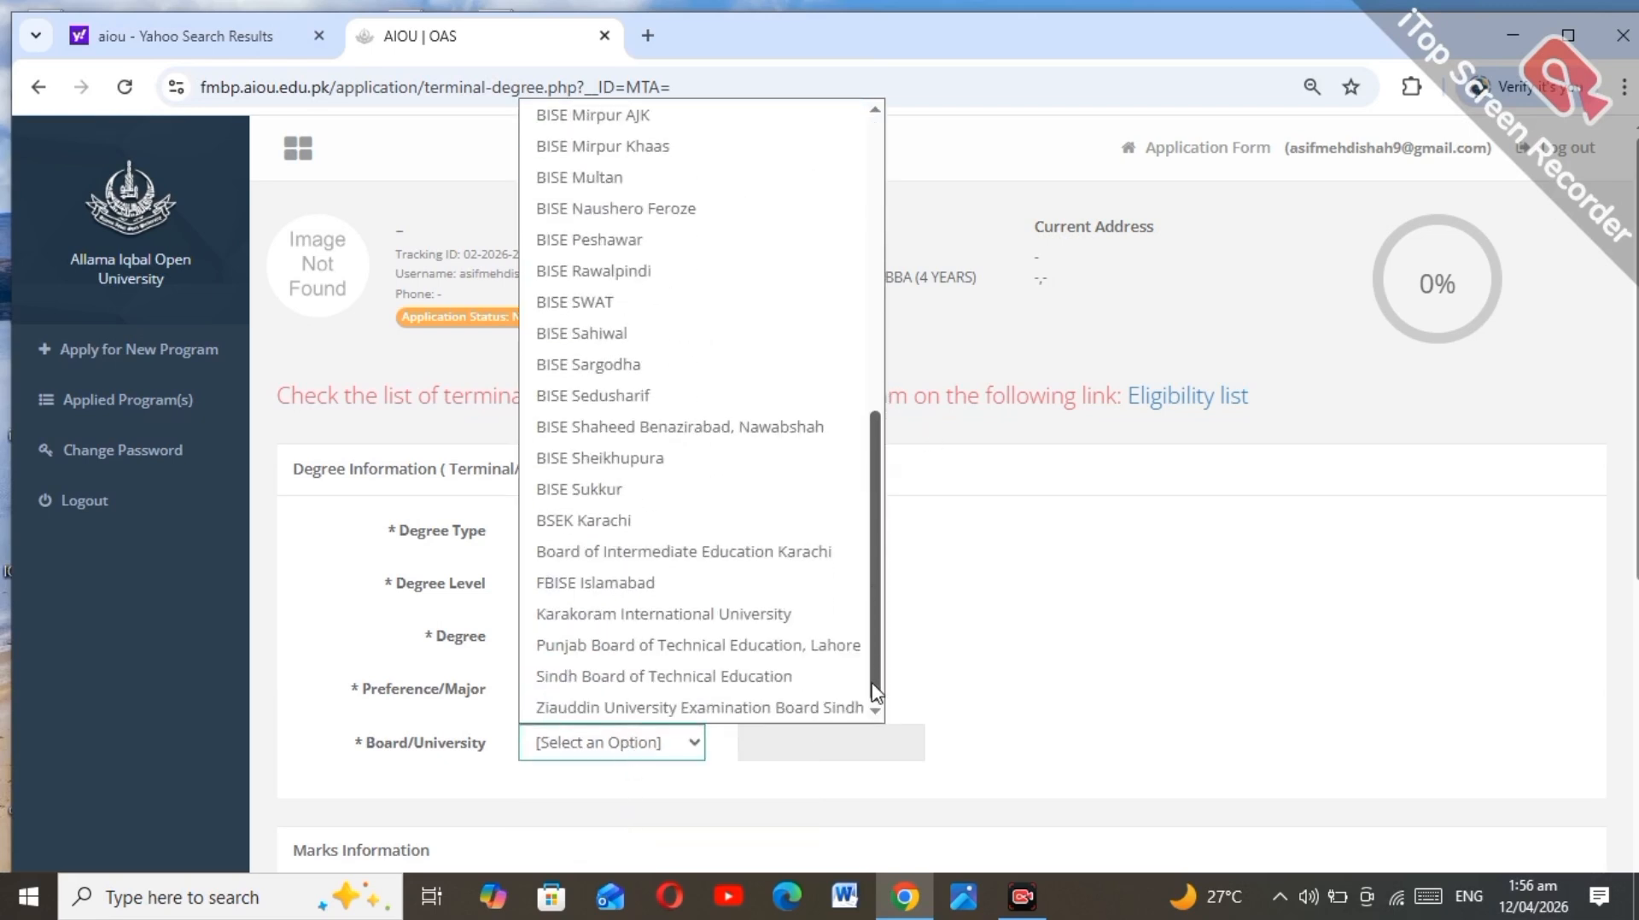
left_click(755, 583)
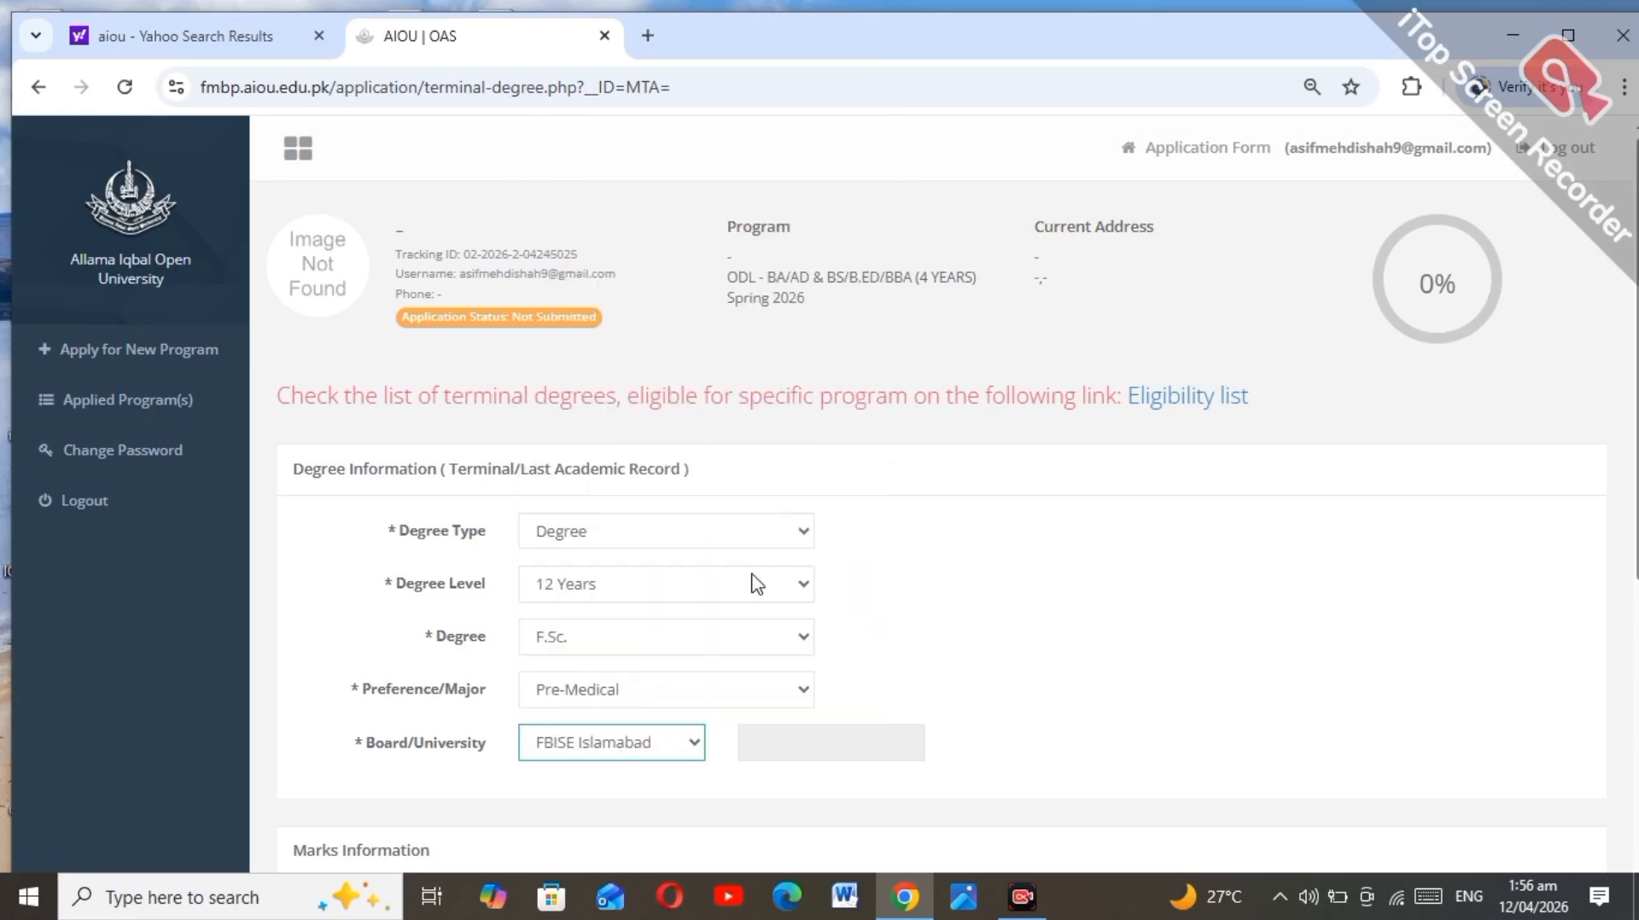
scroll(755, 583, "down", 5)
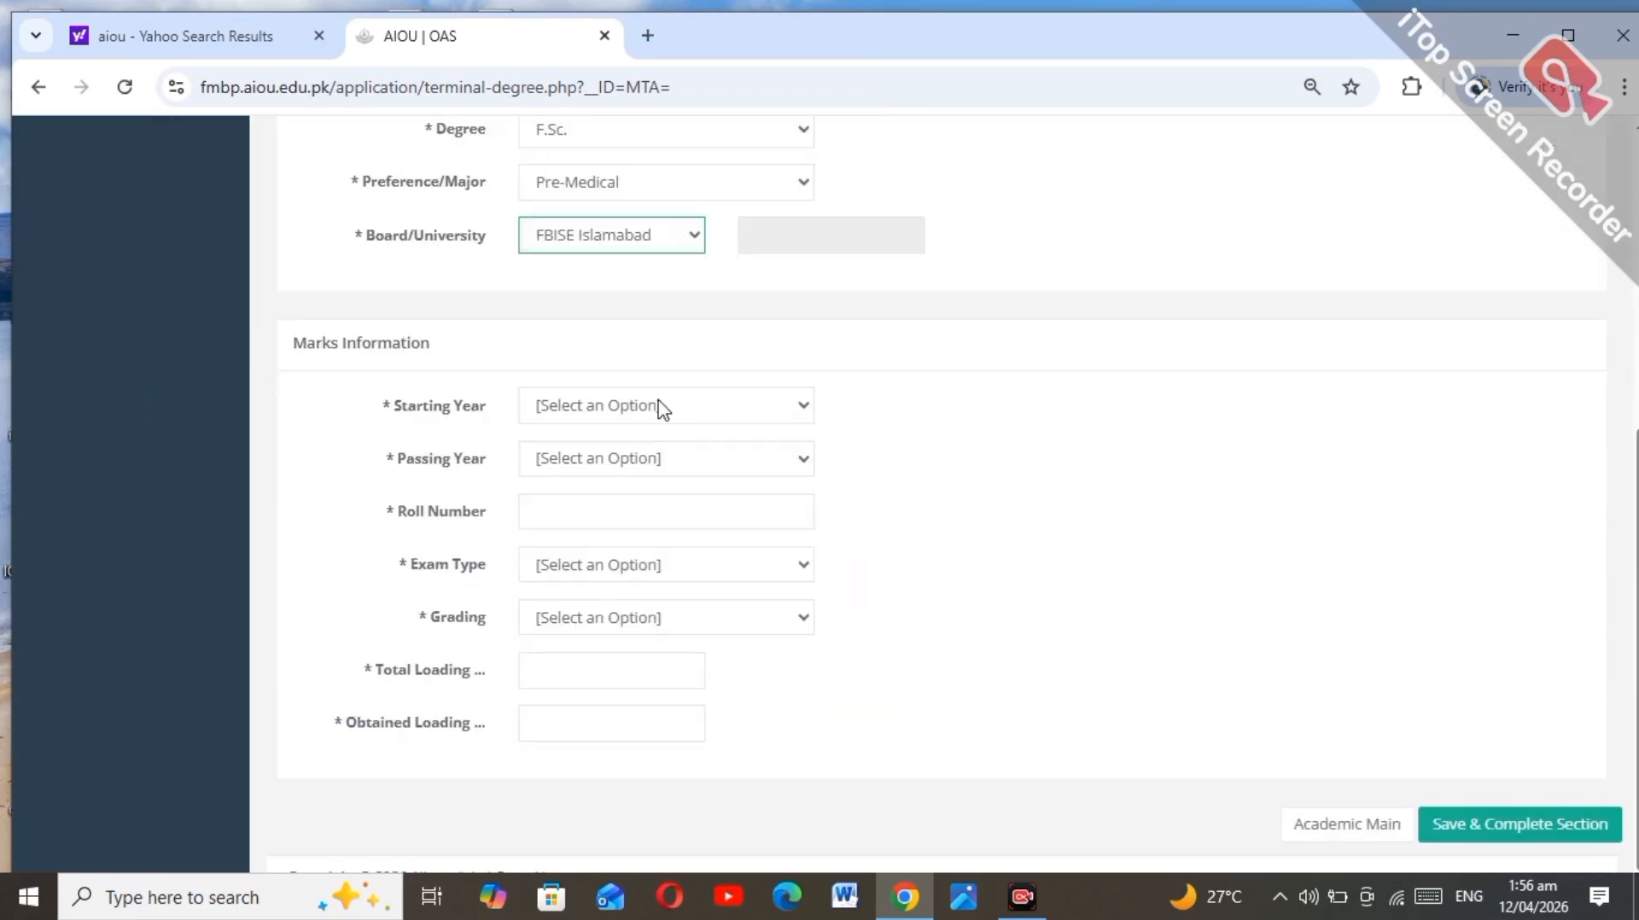
Step: Set starting year 2018, passing year 2020, and fill the roll number from its saved suggestion
left_click(587, 461)
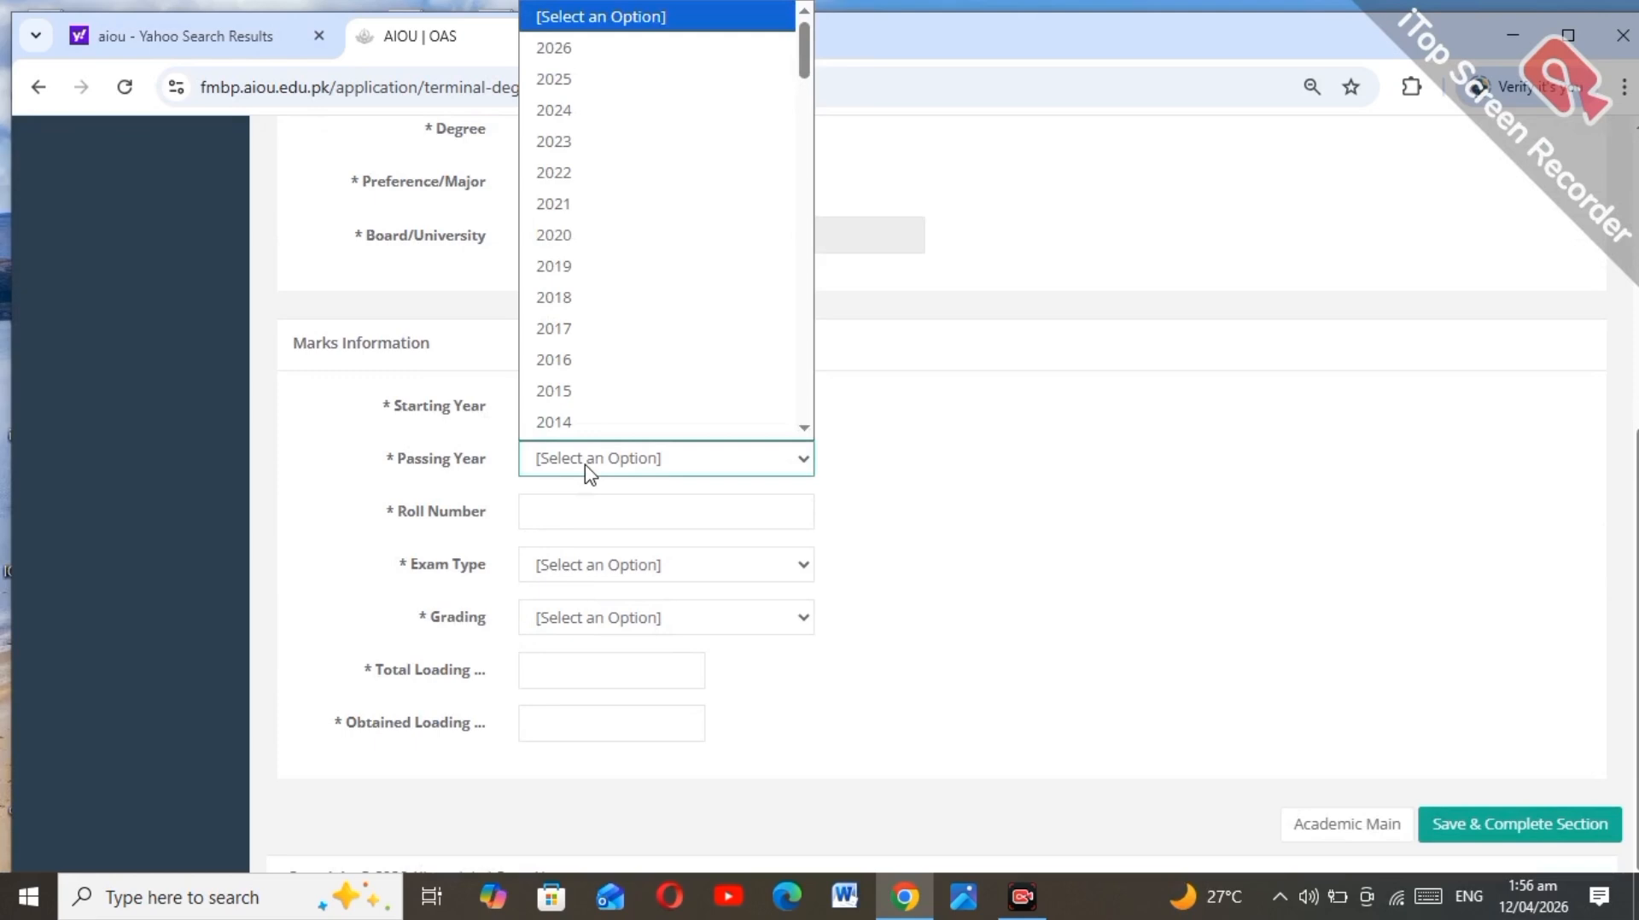
left_click(585, 239)
left_click(567, 411)
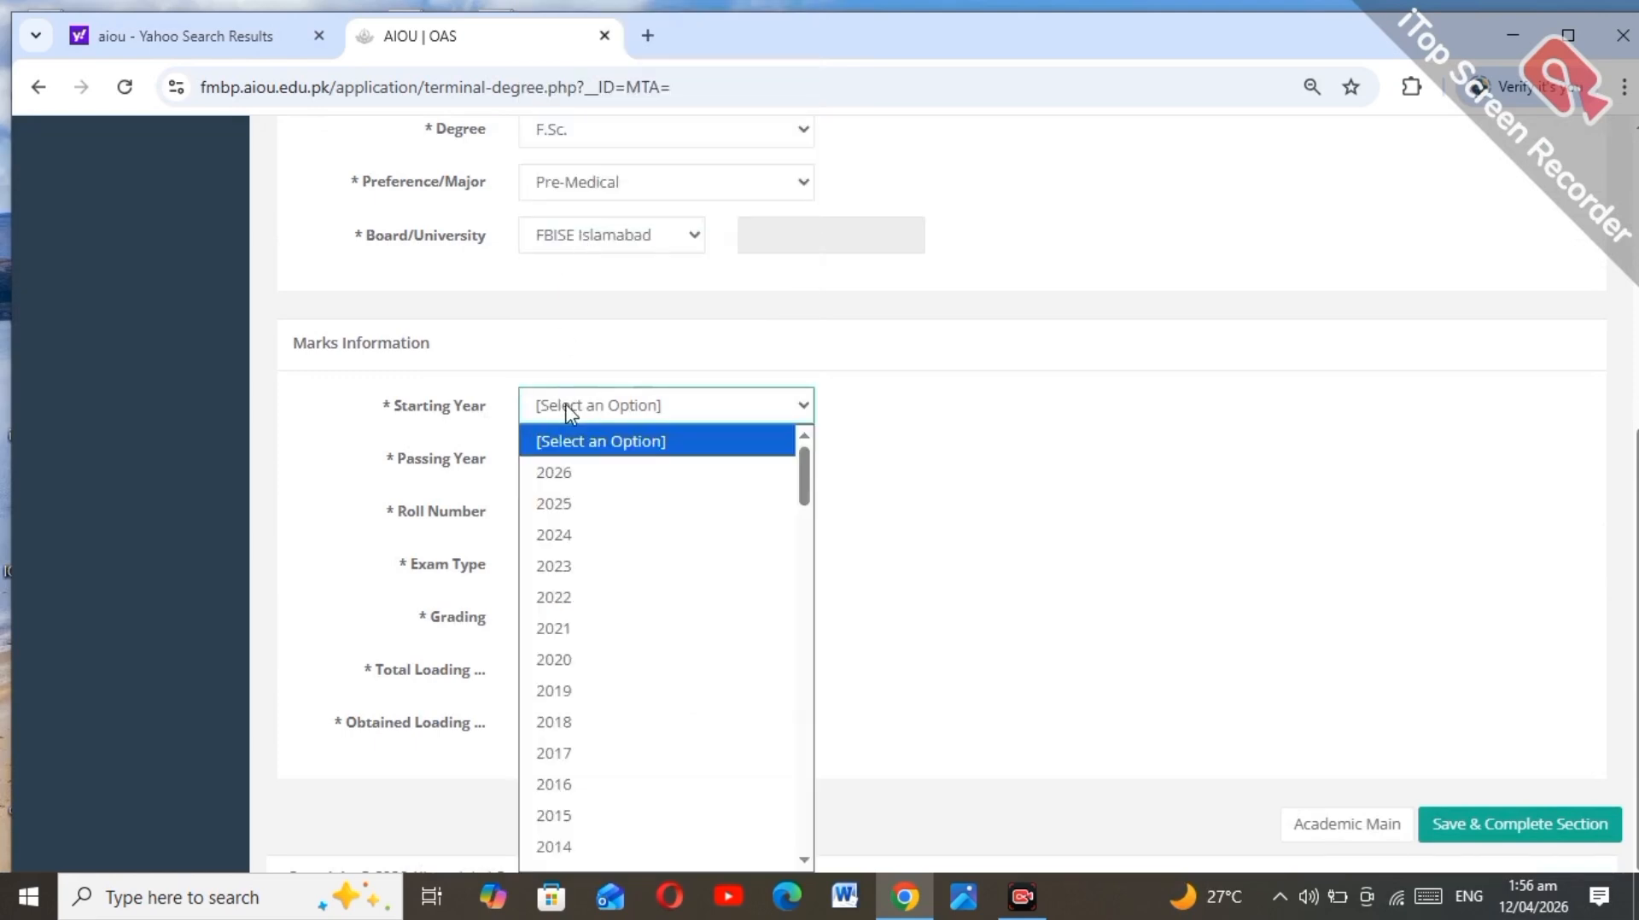
left_click(575, 722)
left_click(575, 515)
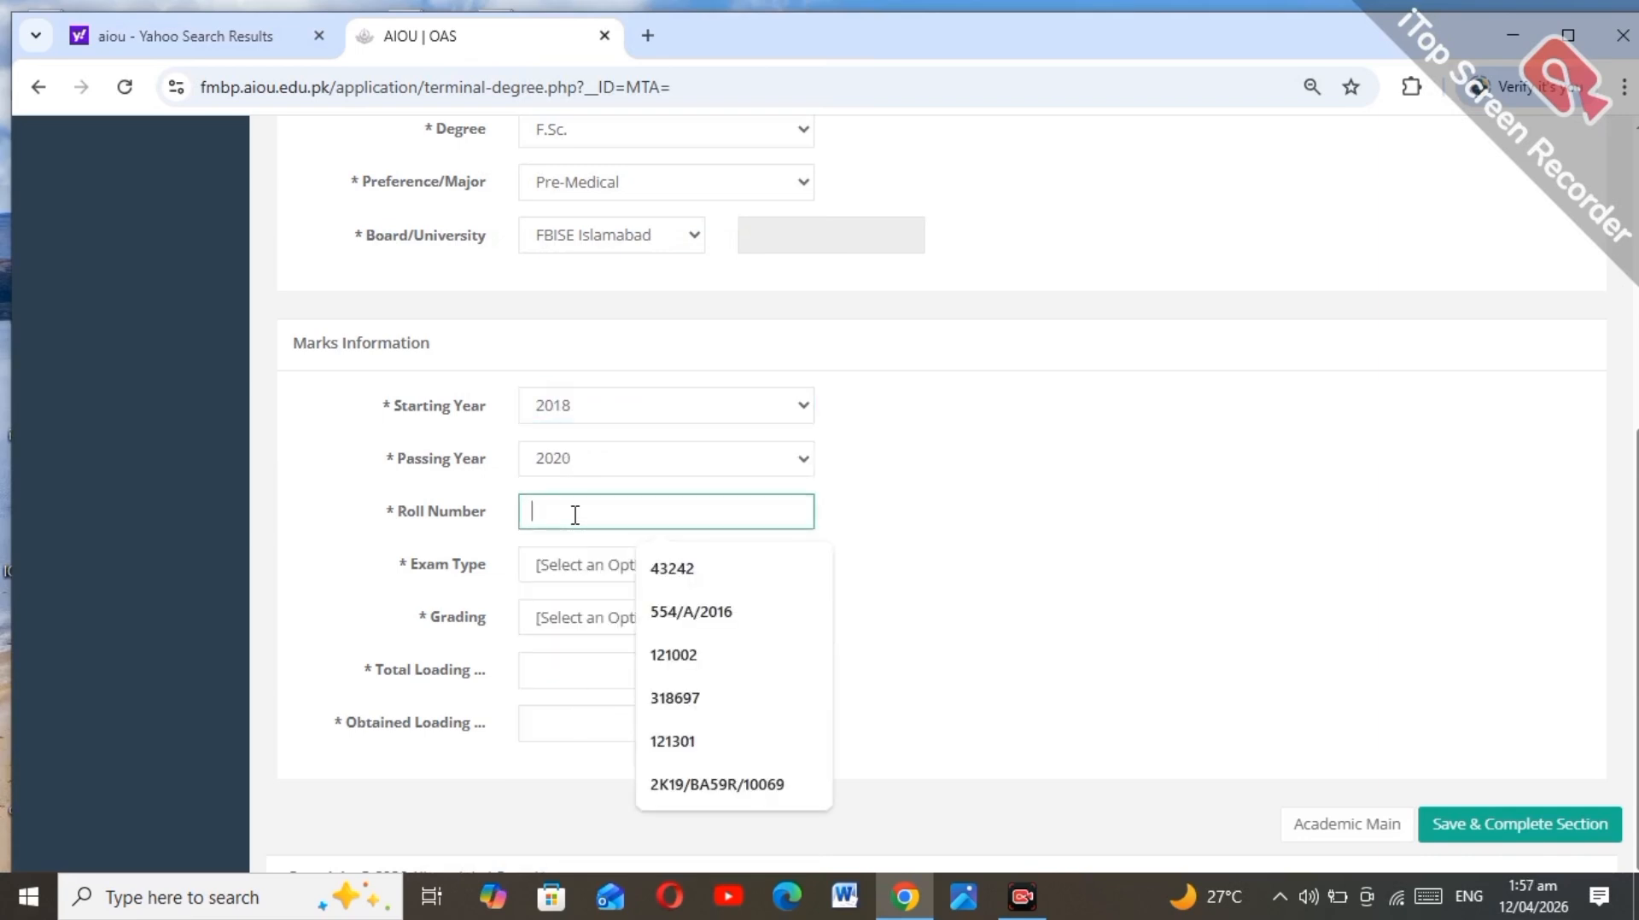
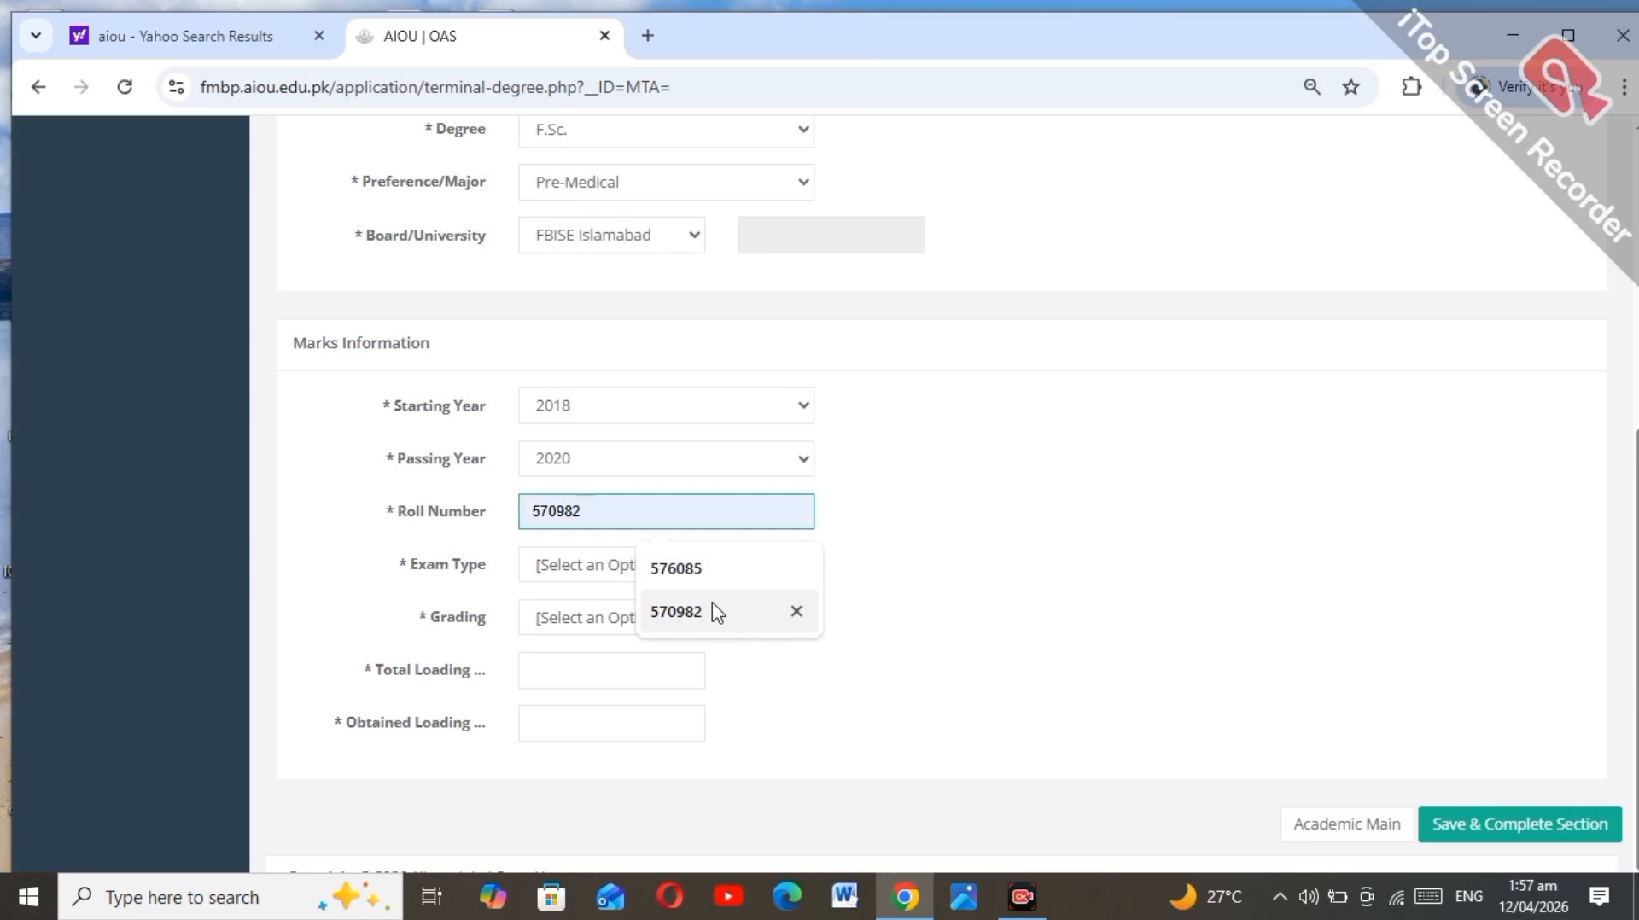
left_click(716, 612)
Step: Enter Annual exam, Marks grading, 889 of 1100 marks, and save the academic section
left_click(684, 571)
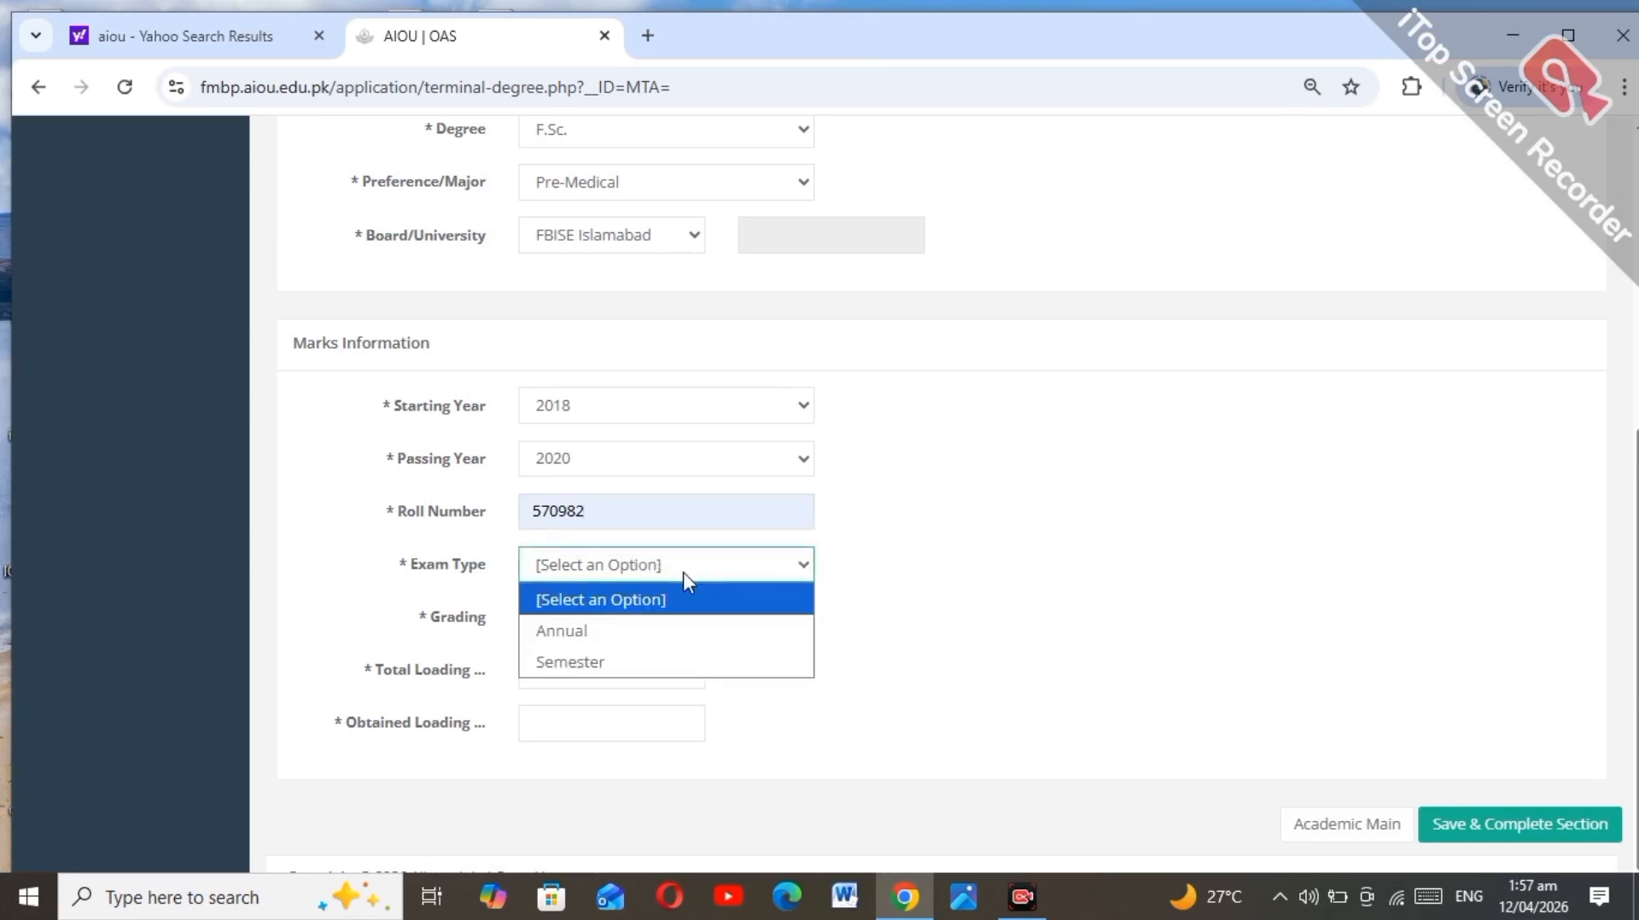
left_click(655, 647)
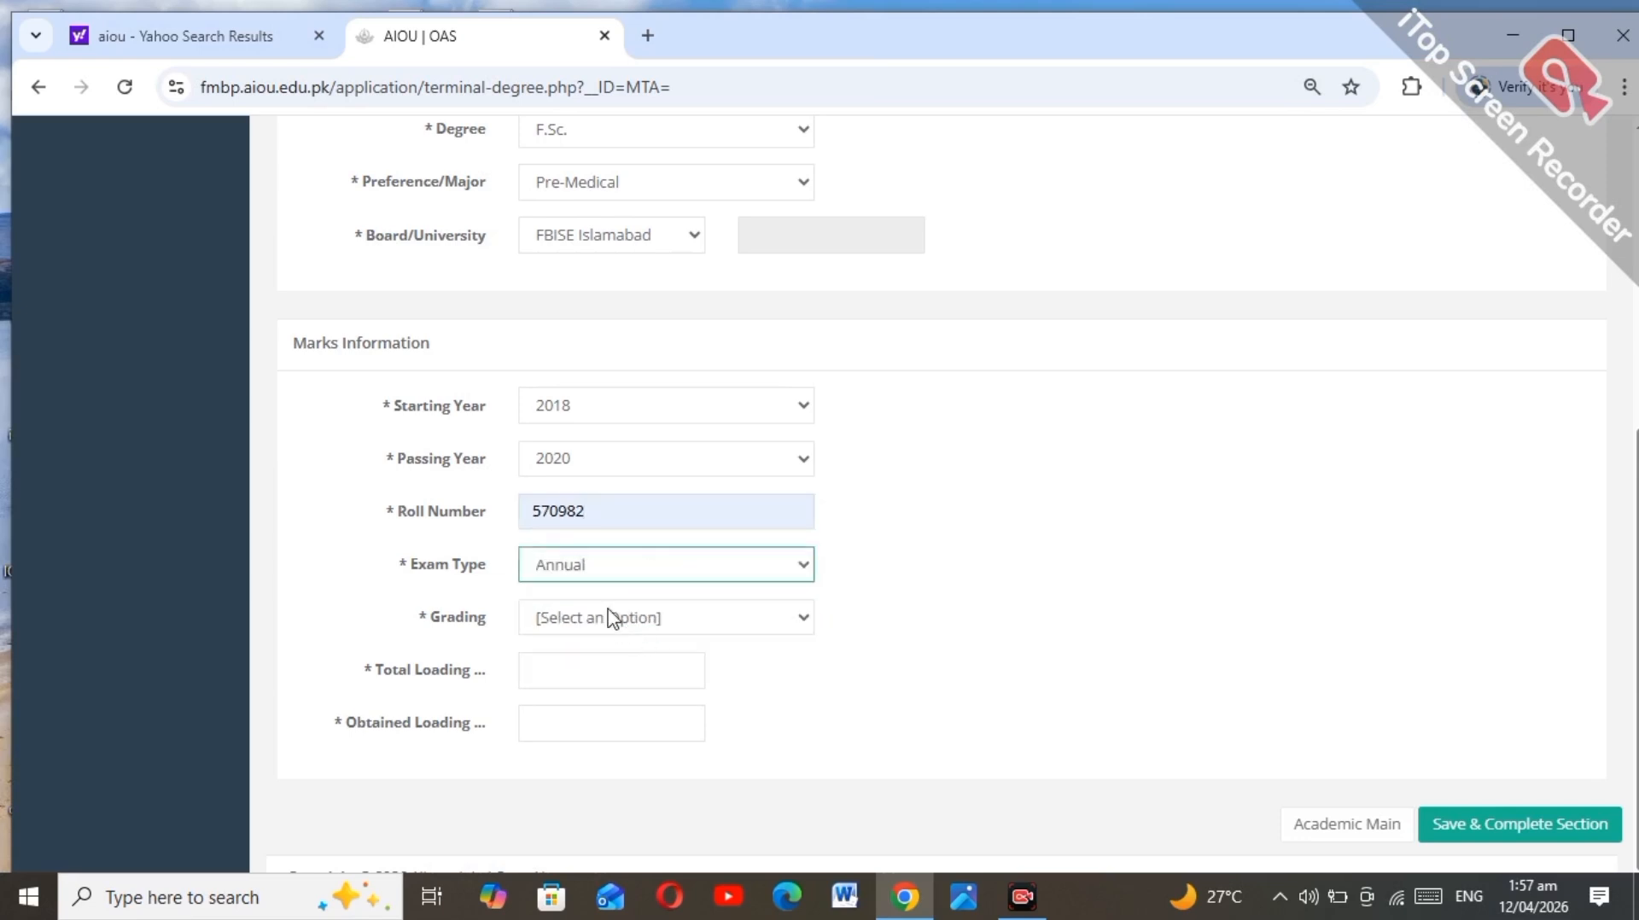
left_click(611, 618)
left_click(598, 687)
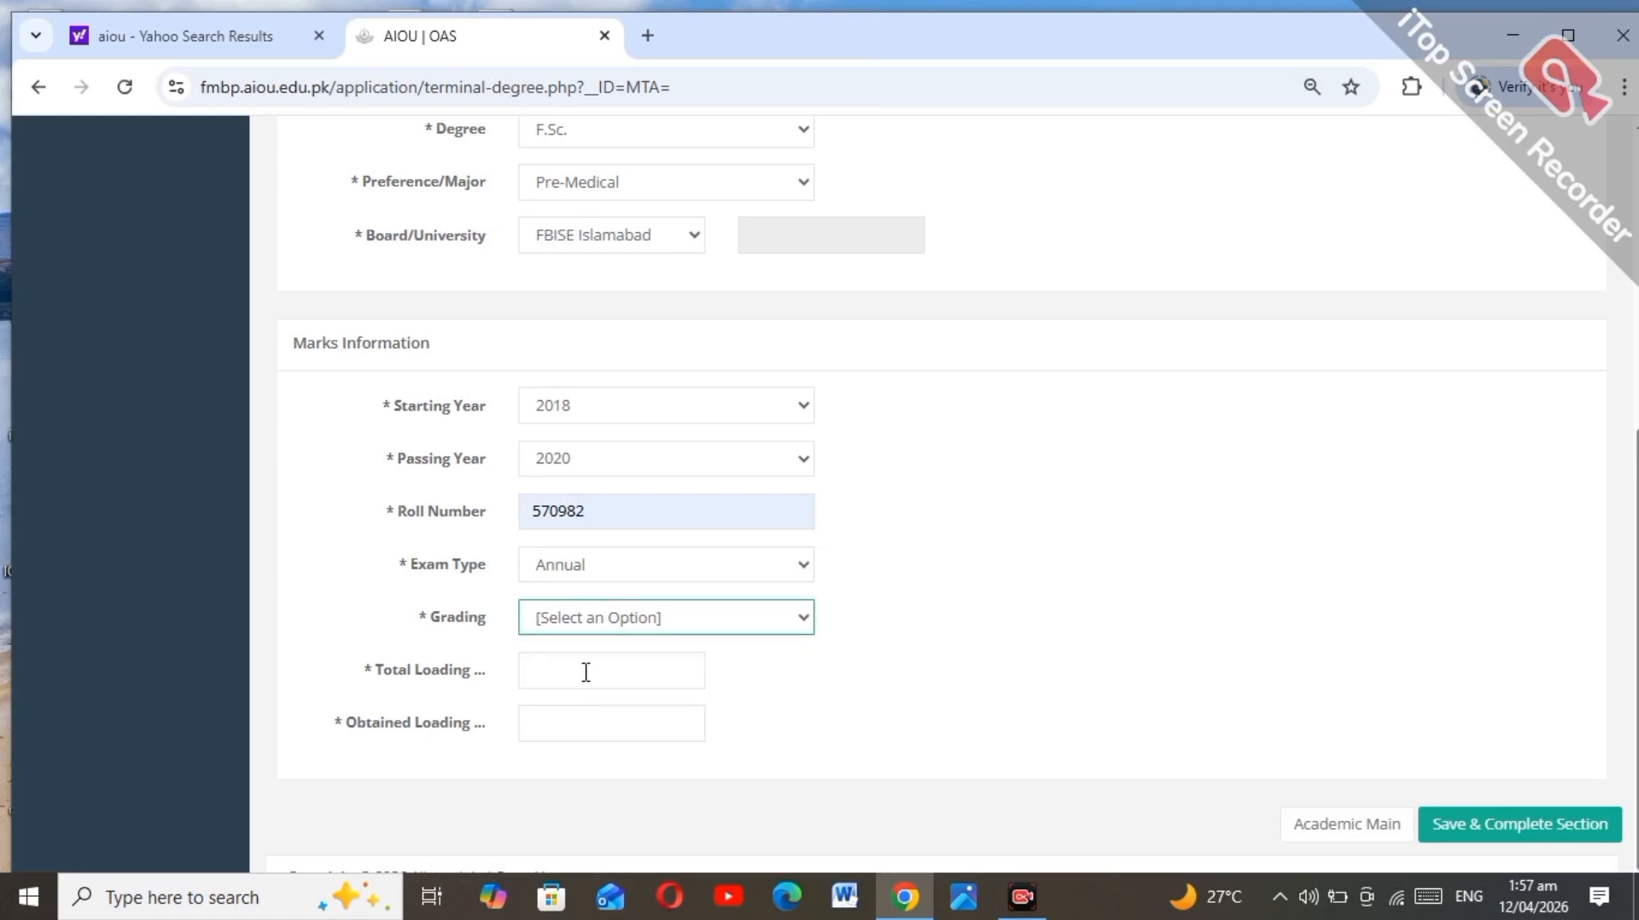
left_click(582, 670)
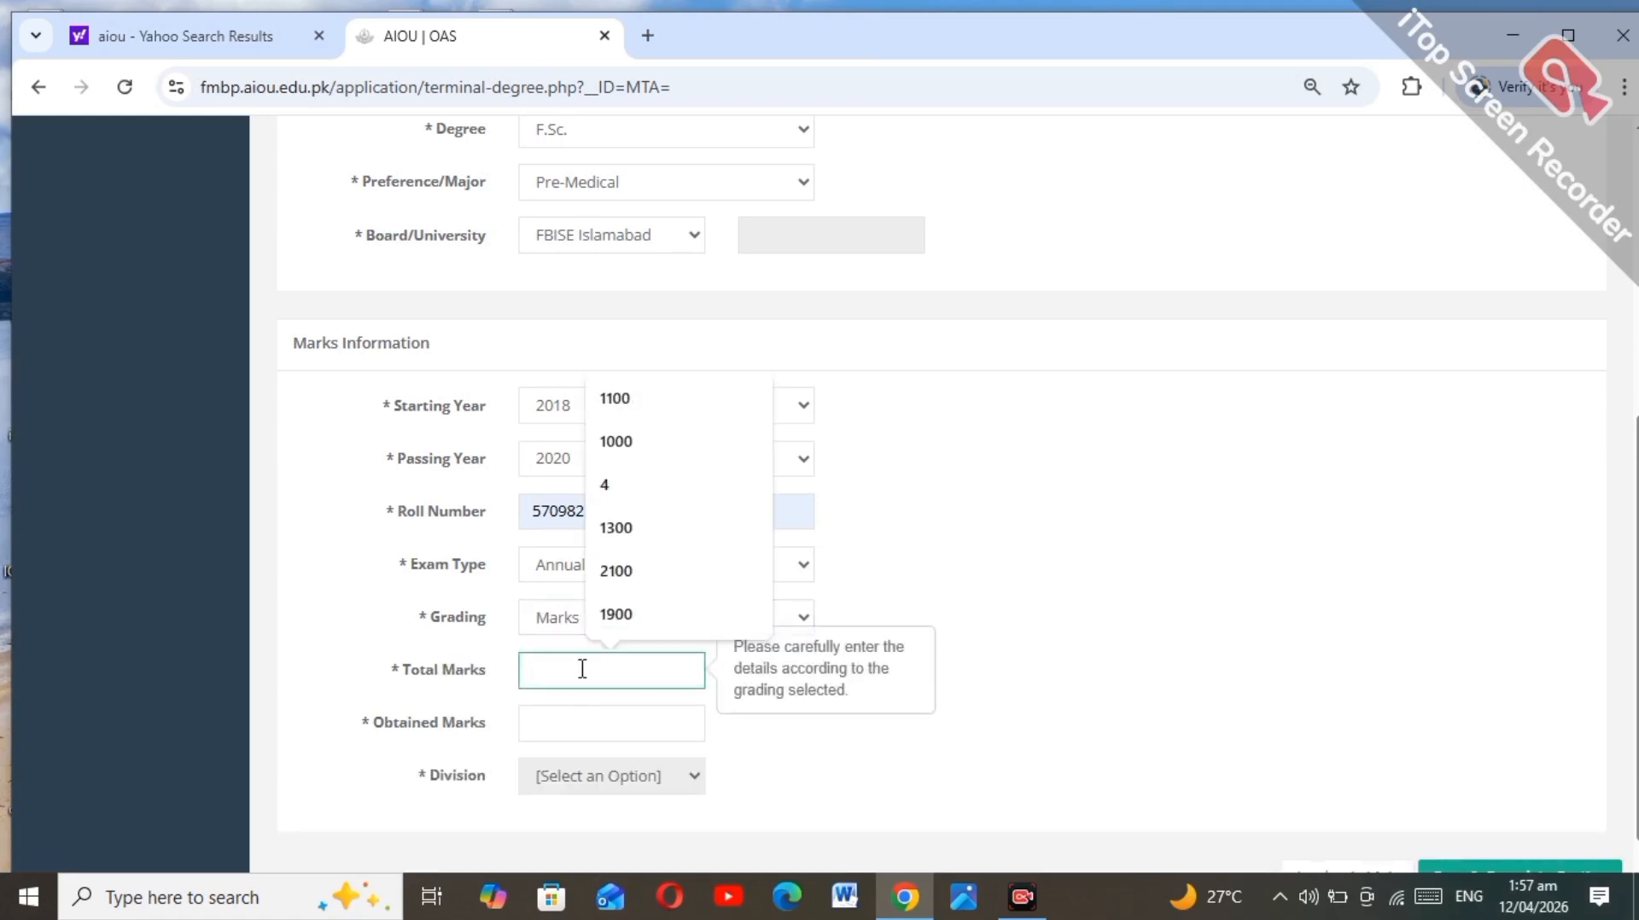
left_click(622, 401)
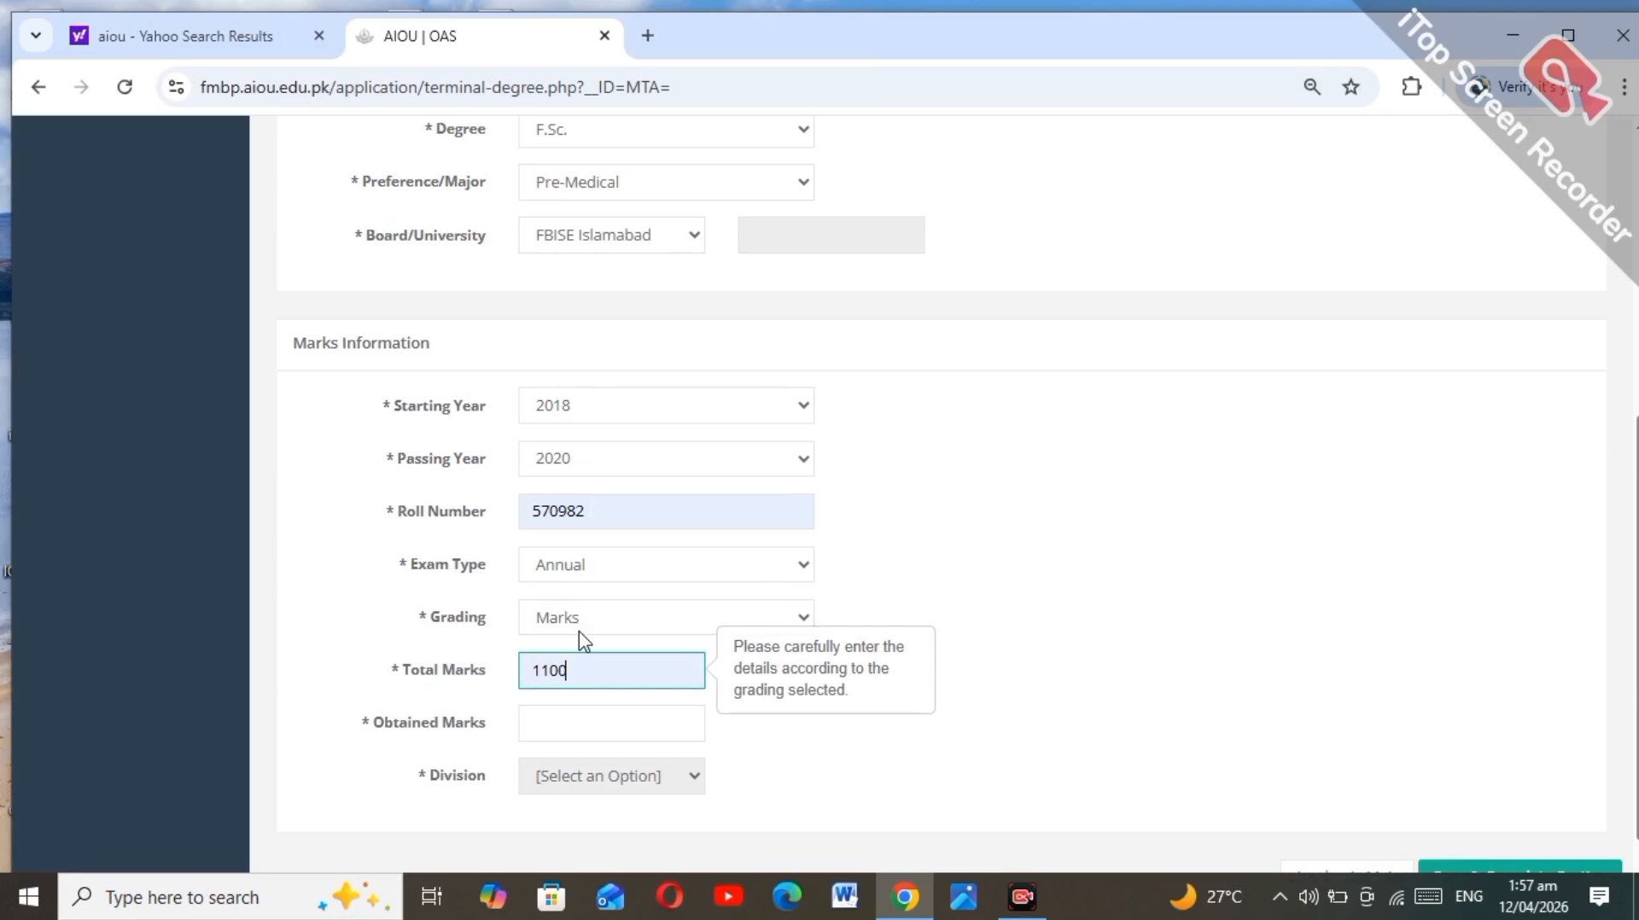
left_click(561, 726)
type("88")
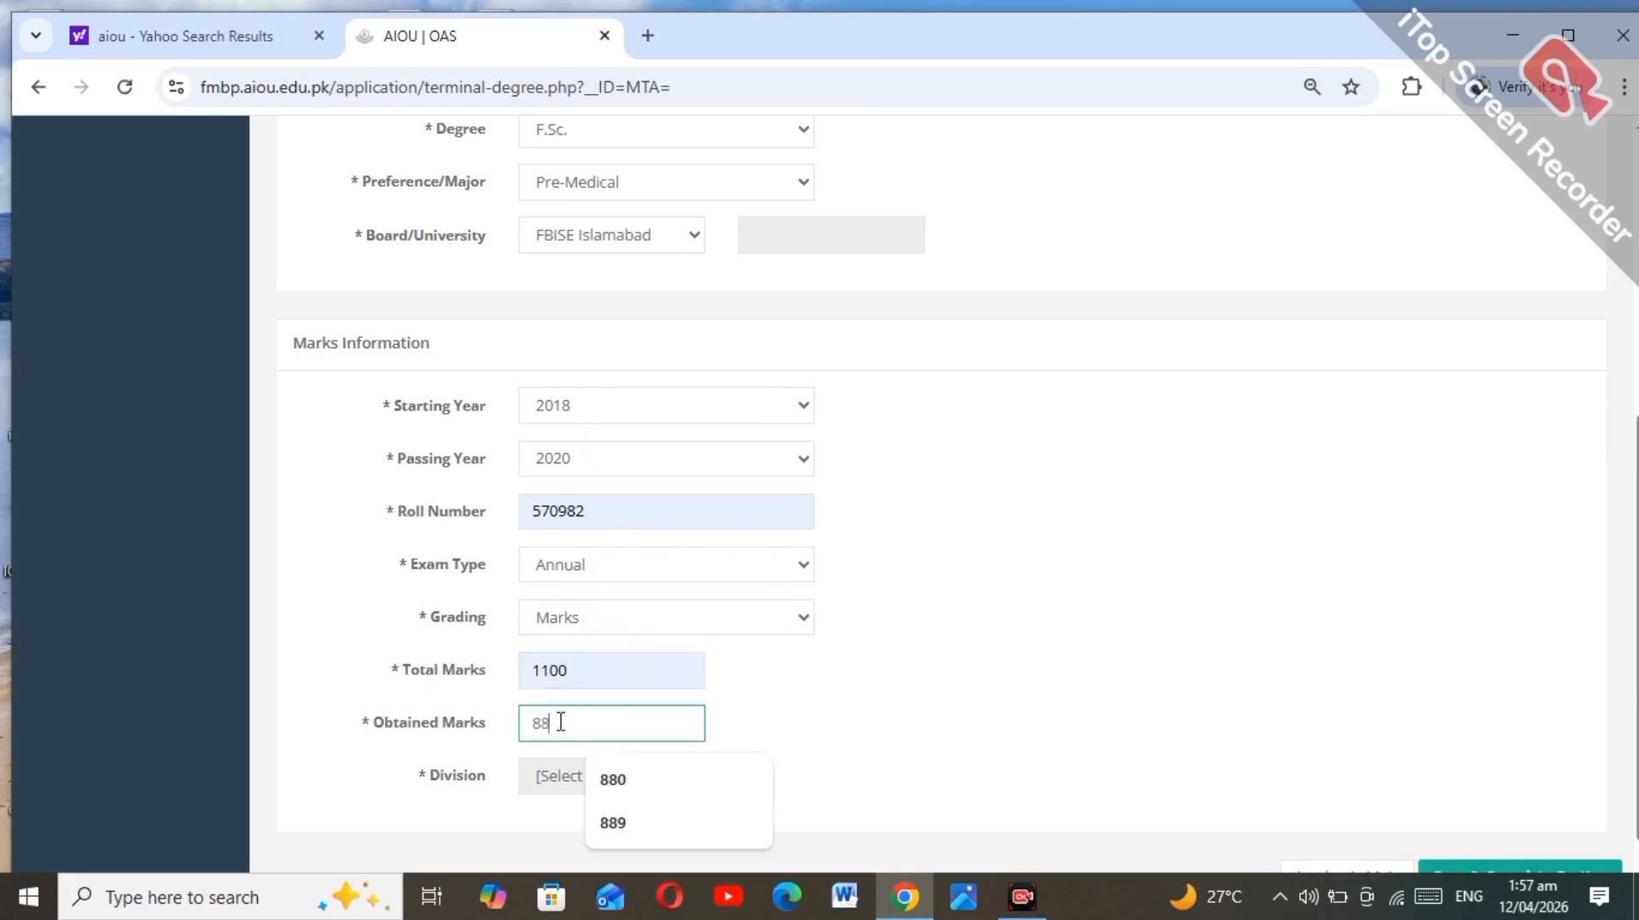
type("9")
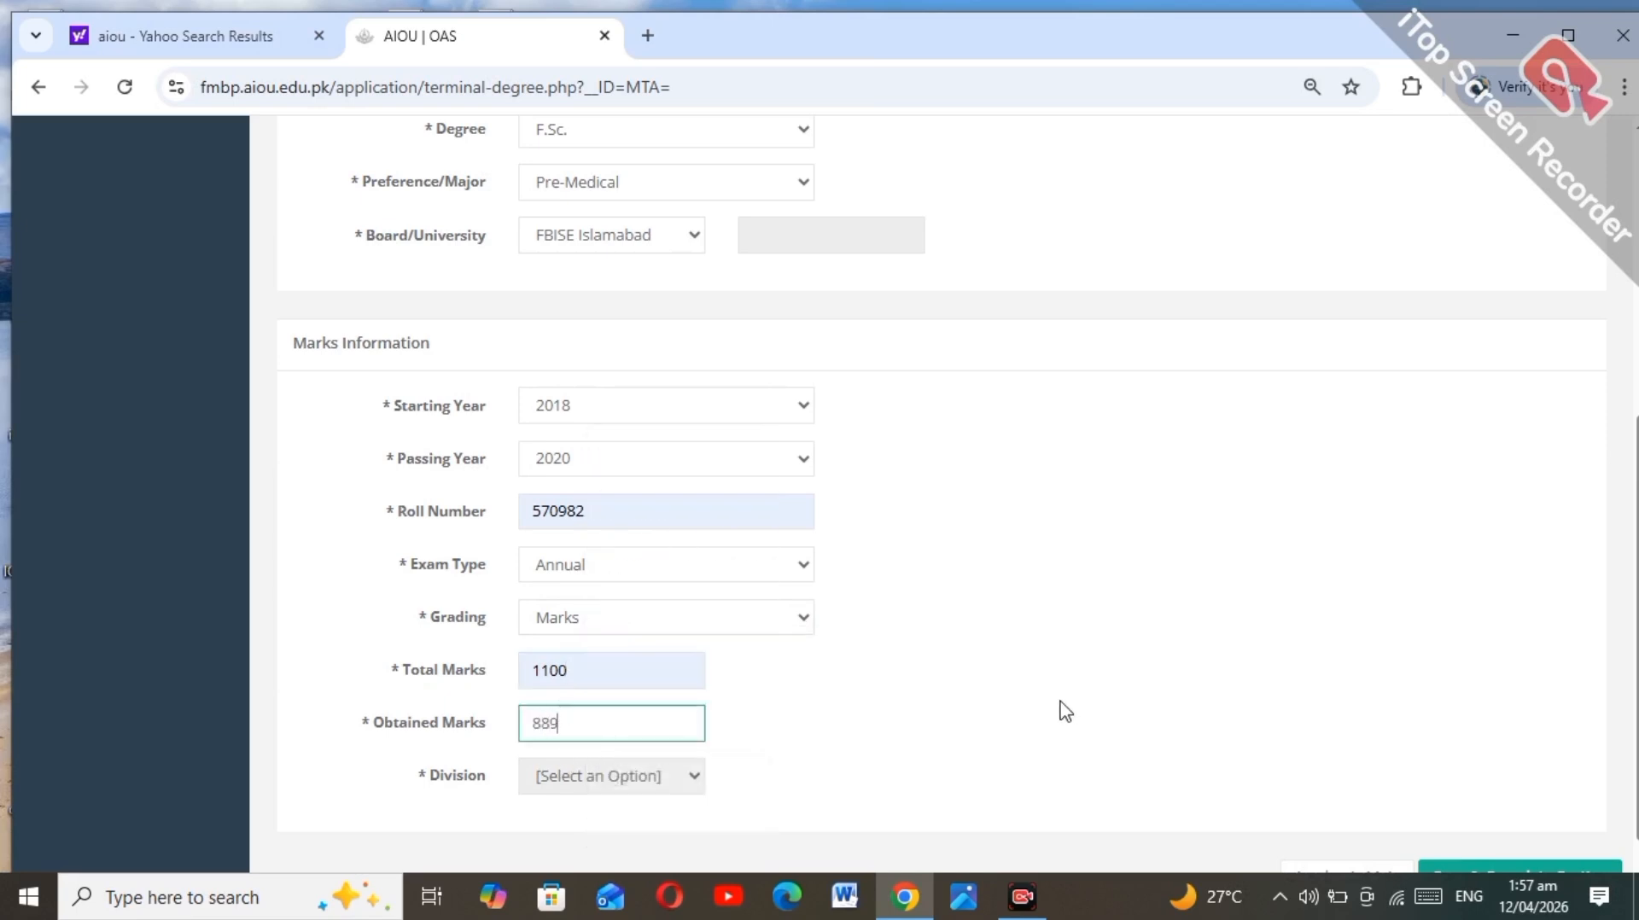
left_click(1065, 711)
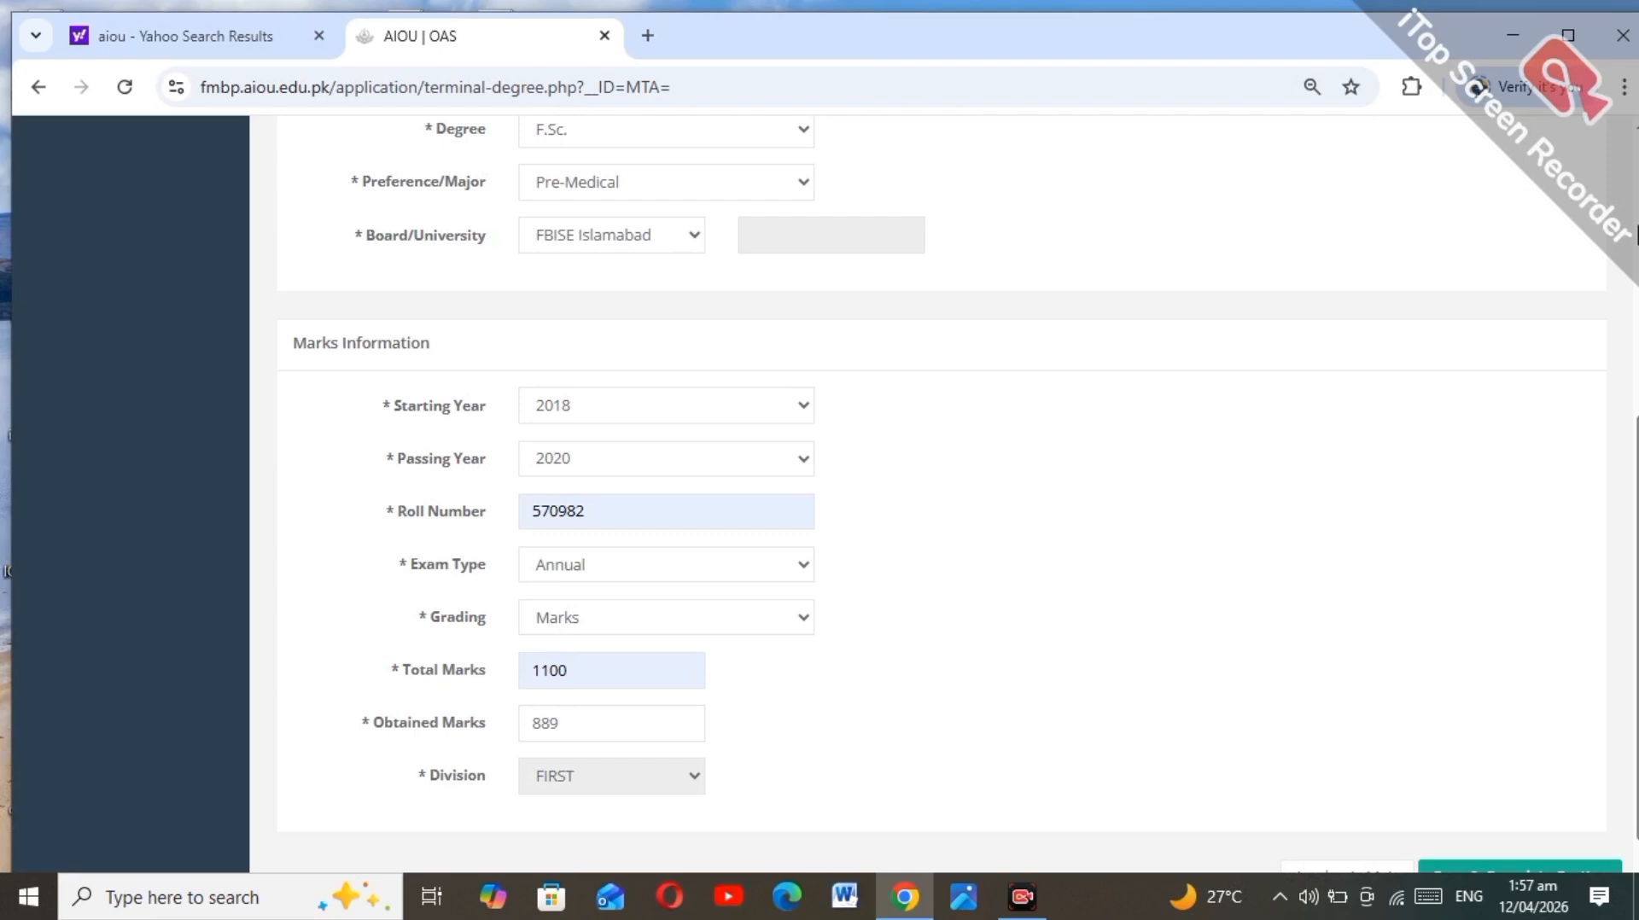
scroll(939, 495, "up", 5)
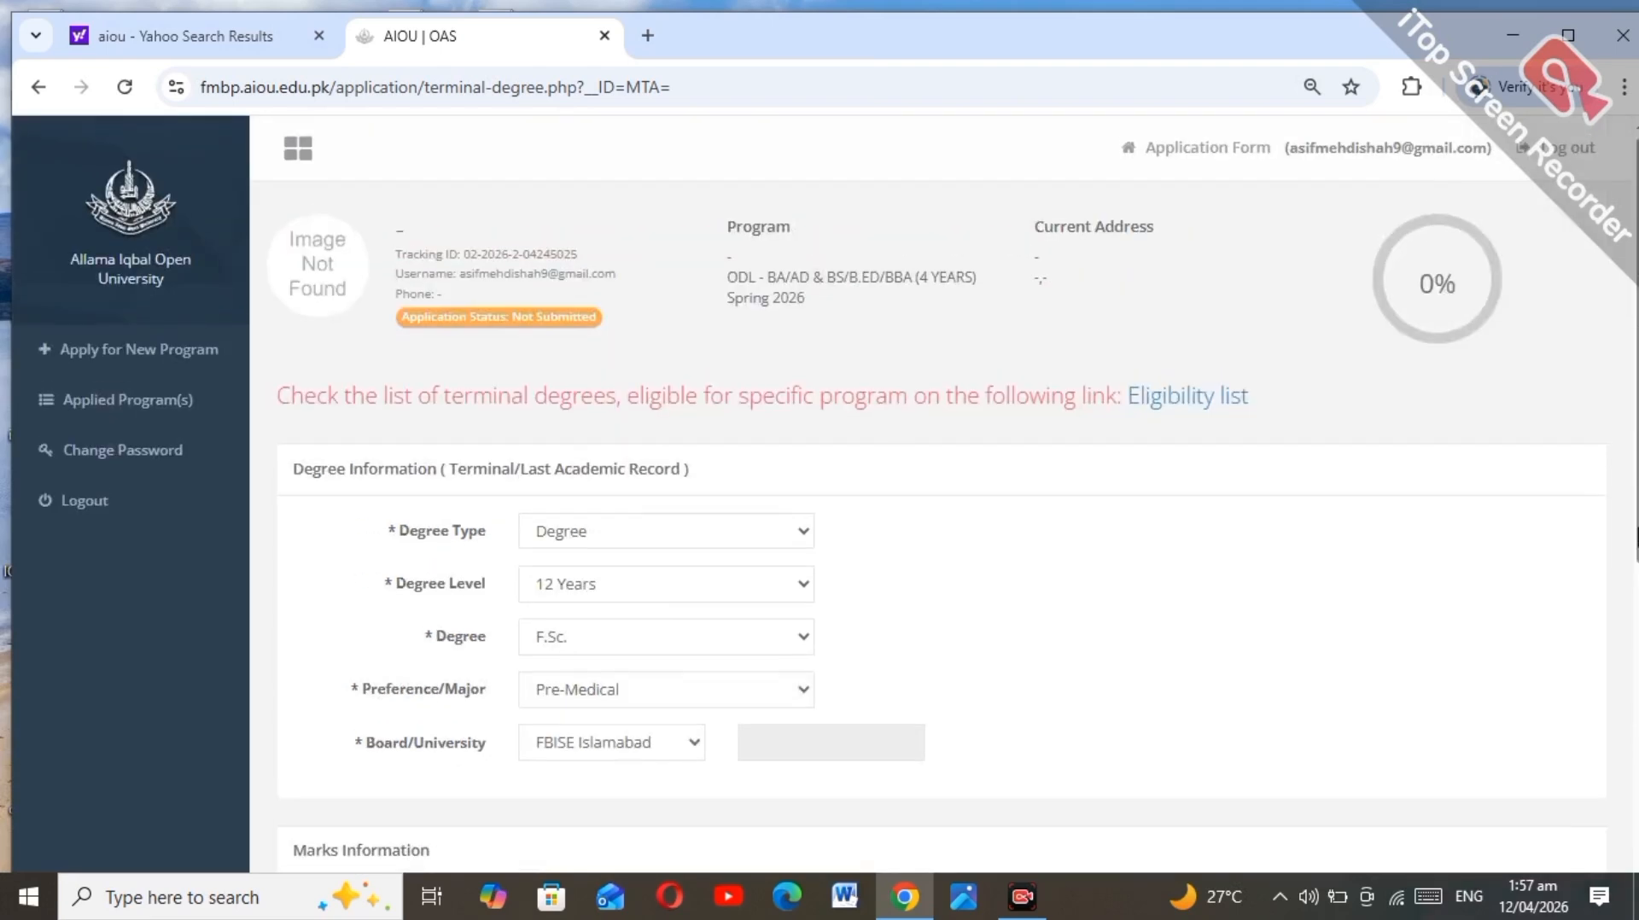
scroll(939, 495, "down", 5)
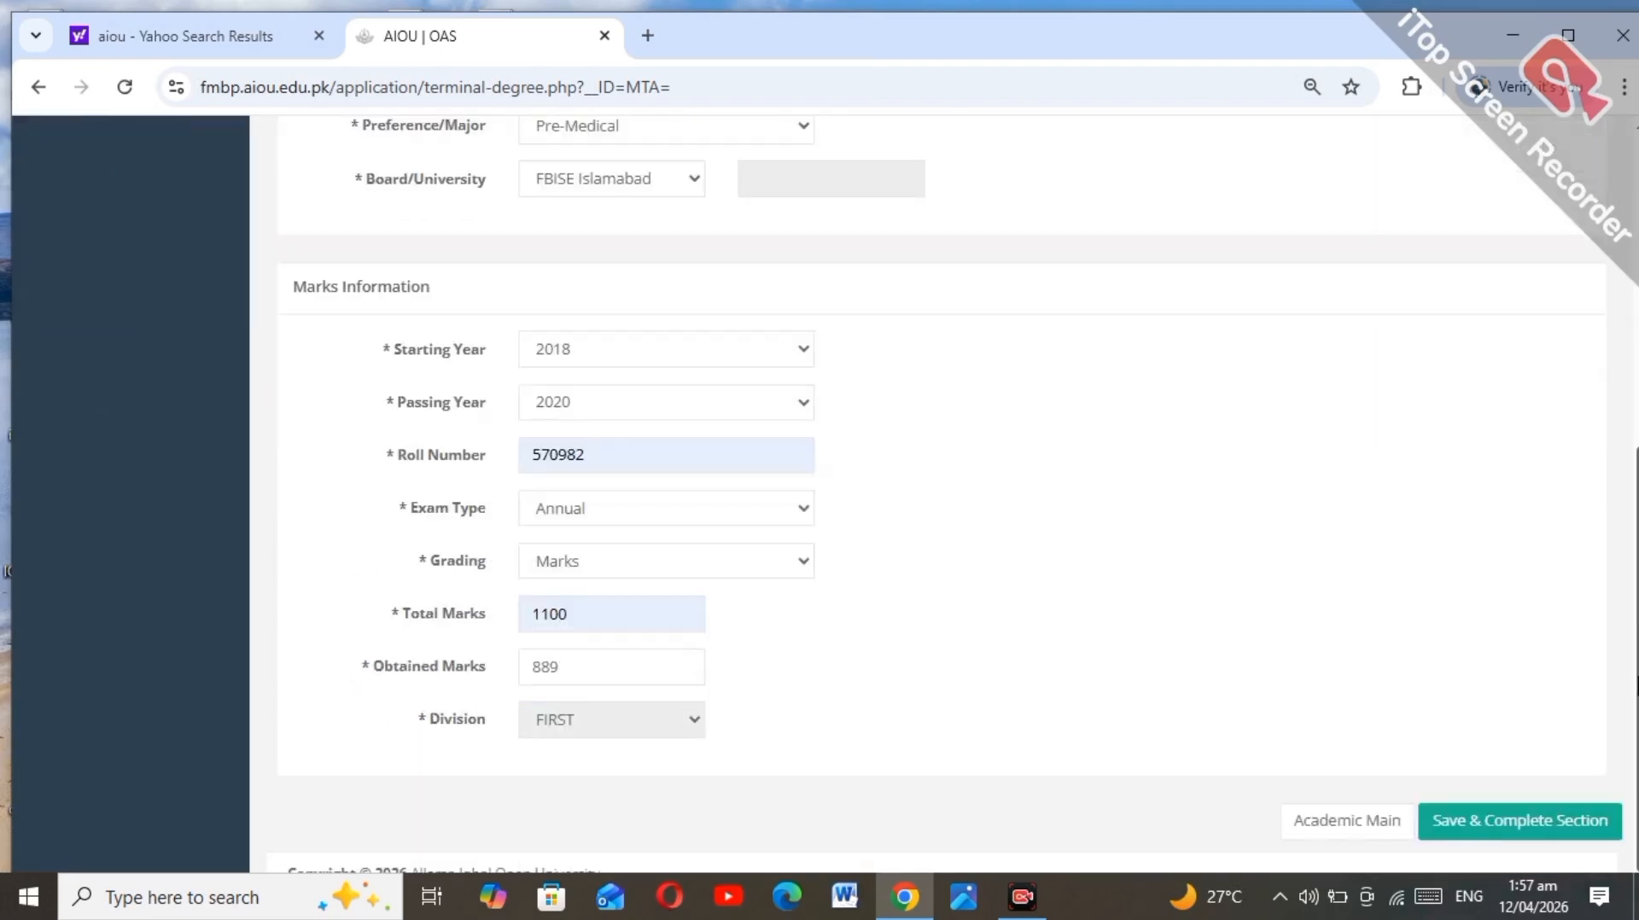
left_click(1470, 818)
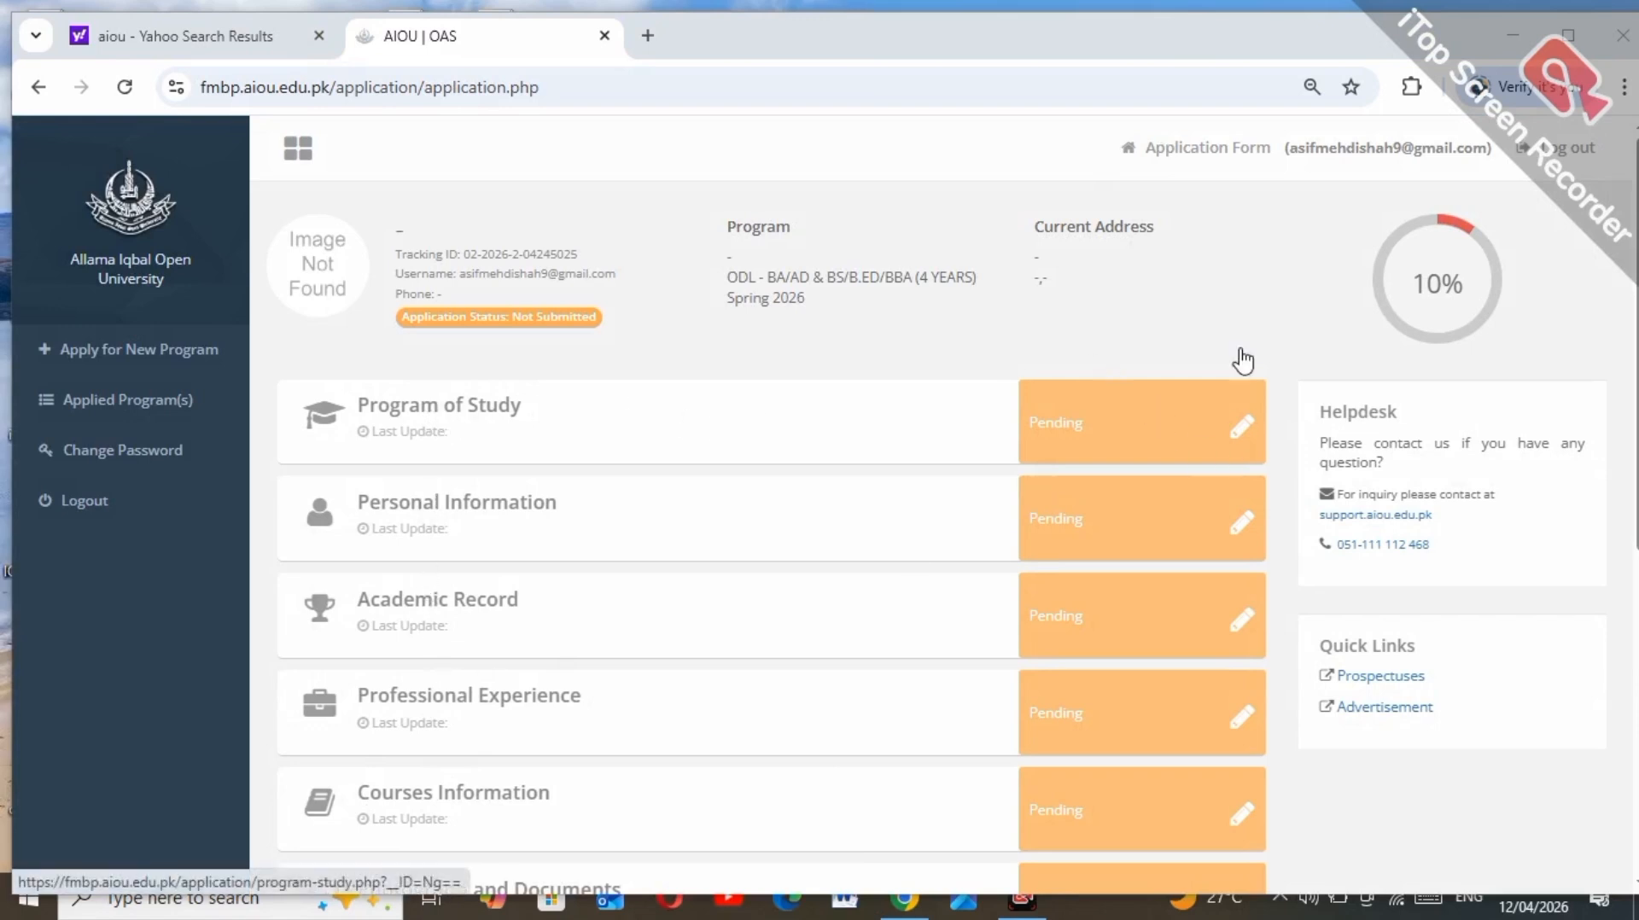
Step: Add the LOCAL program B.COM (A.D.C) to the applied list and save Program of Study
left_click(1242, 422)
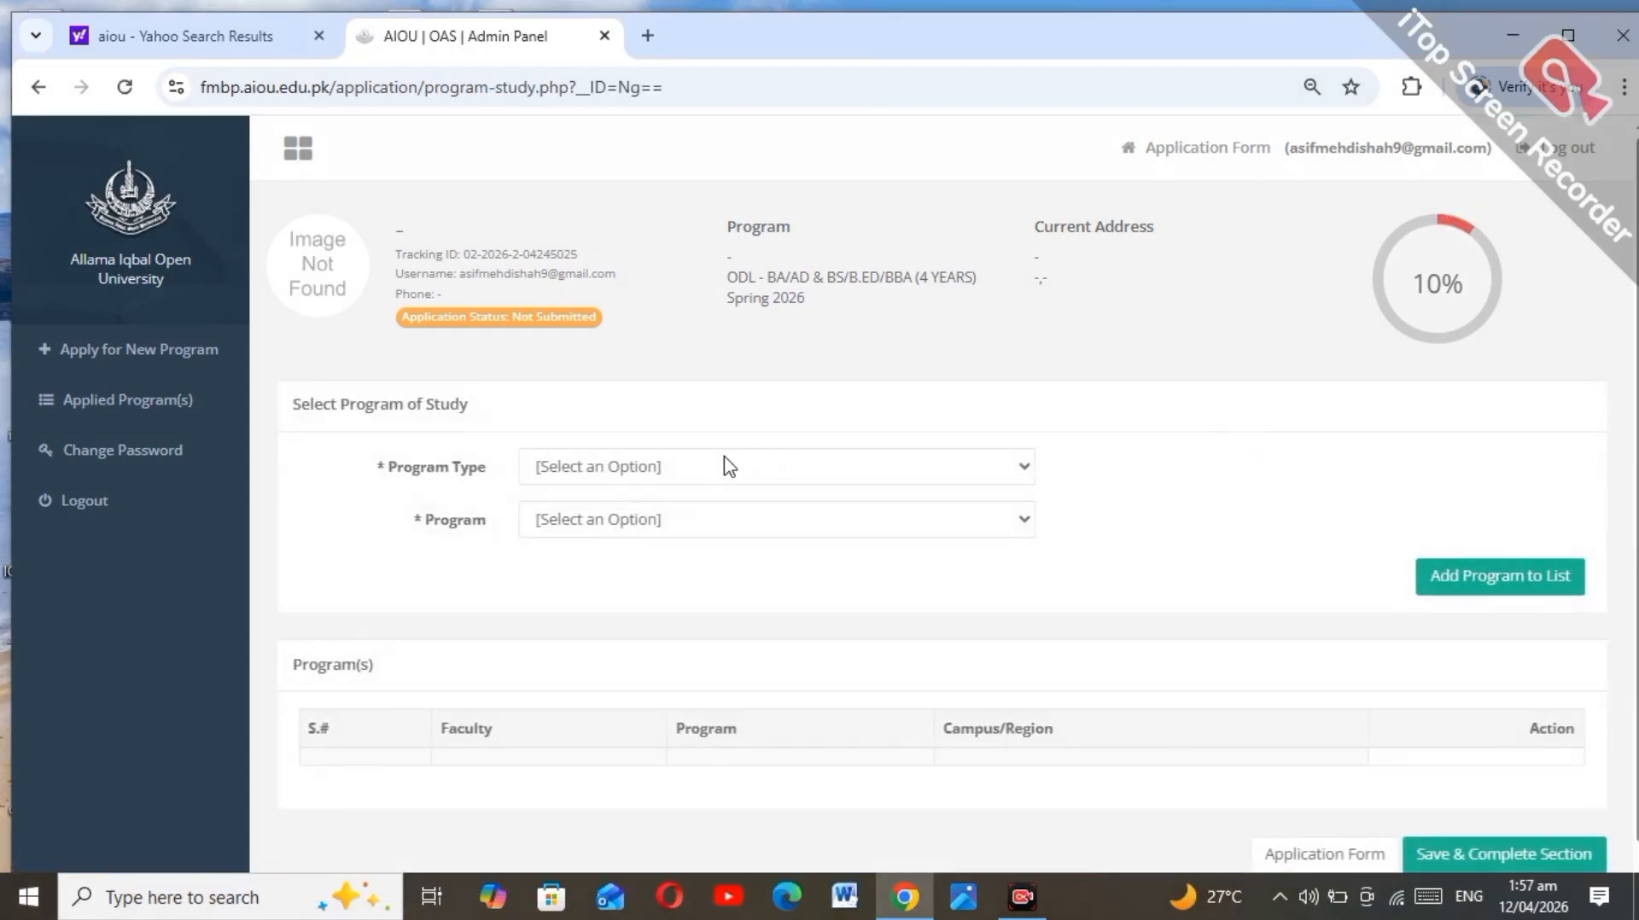
left_click(725, 466)
left_click(700, 534)
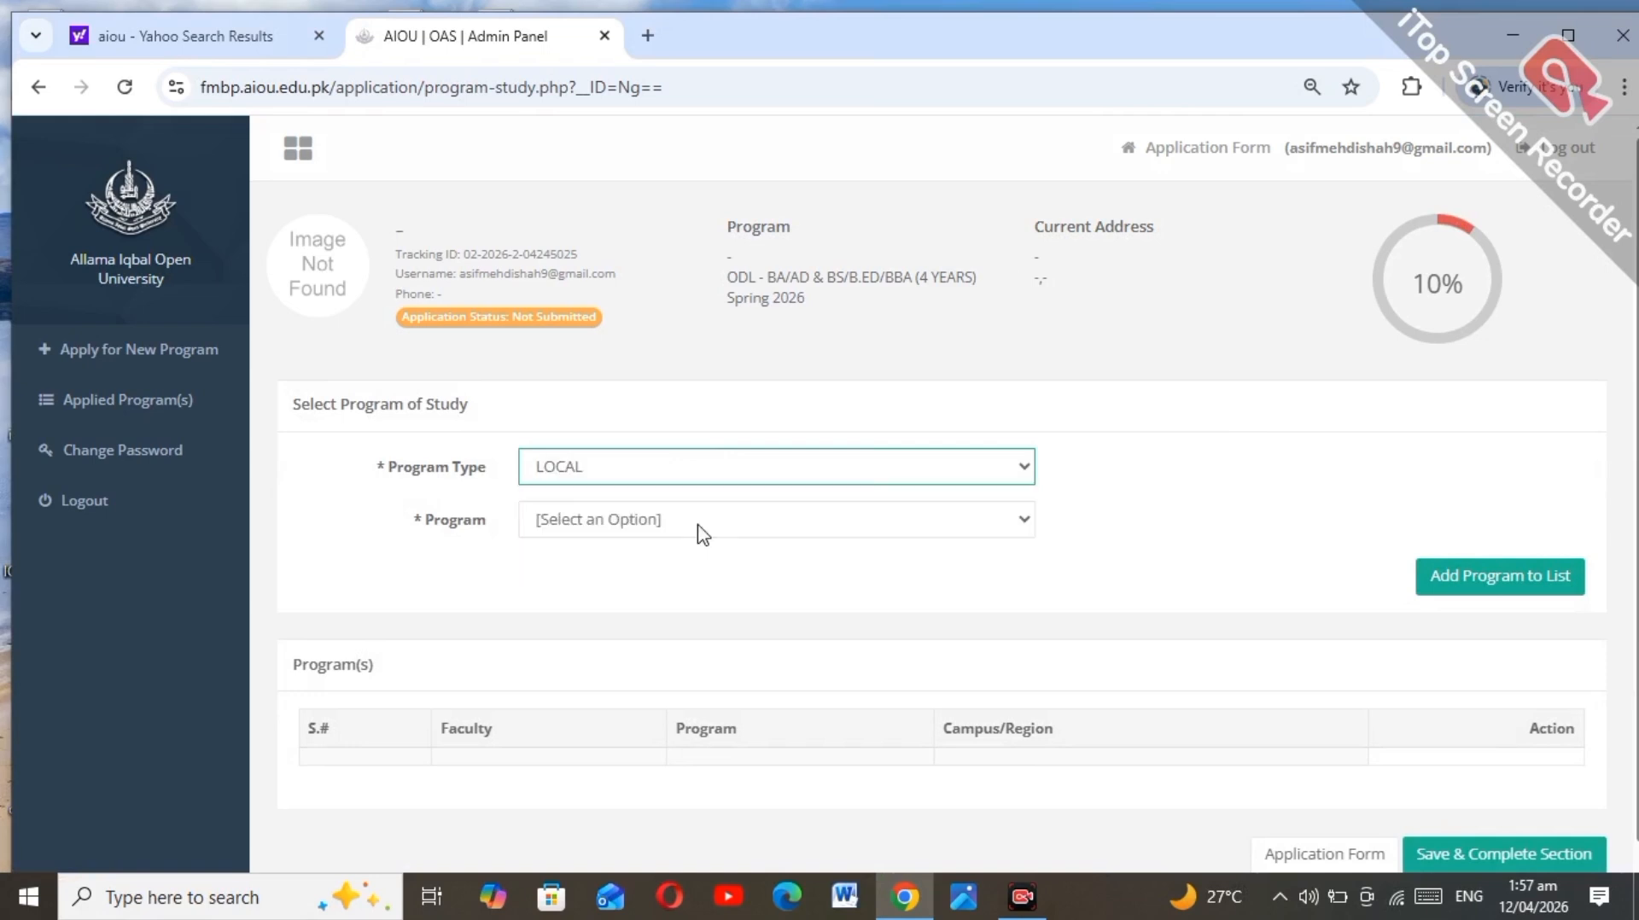
left_click(693, 527)
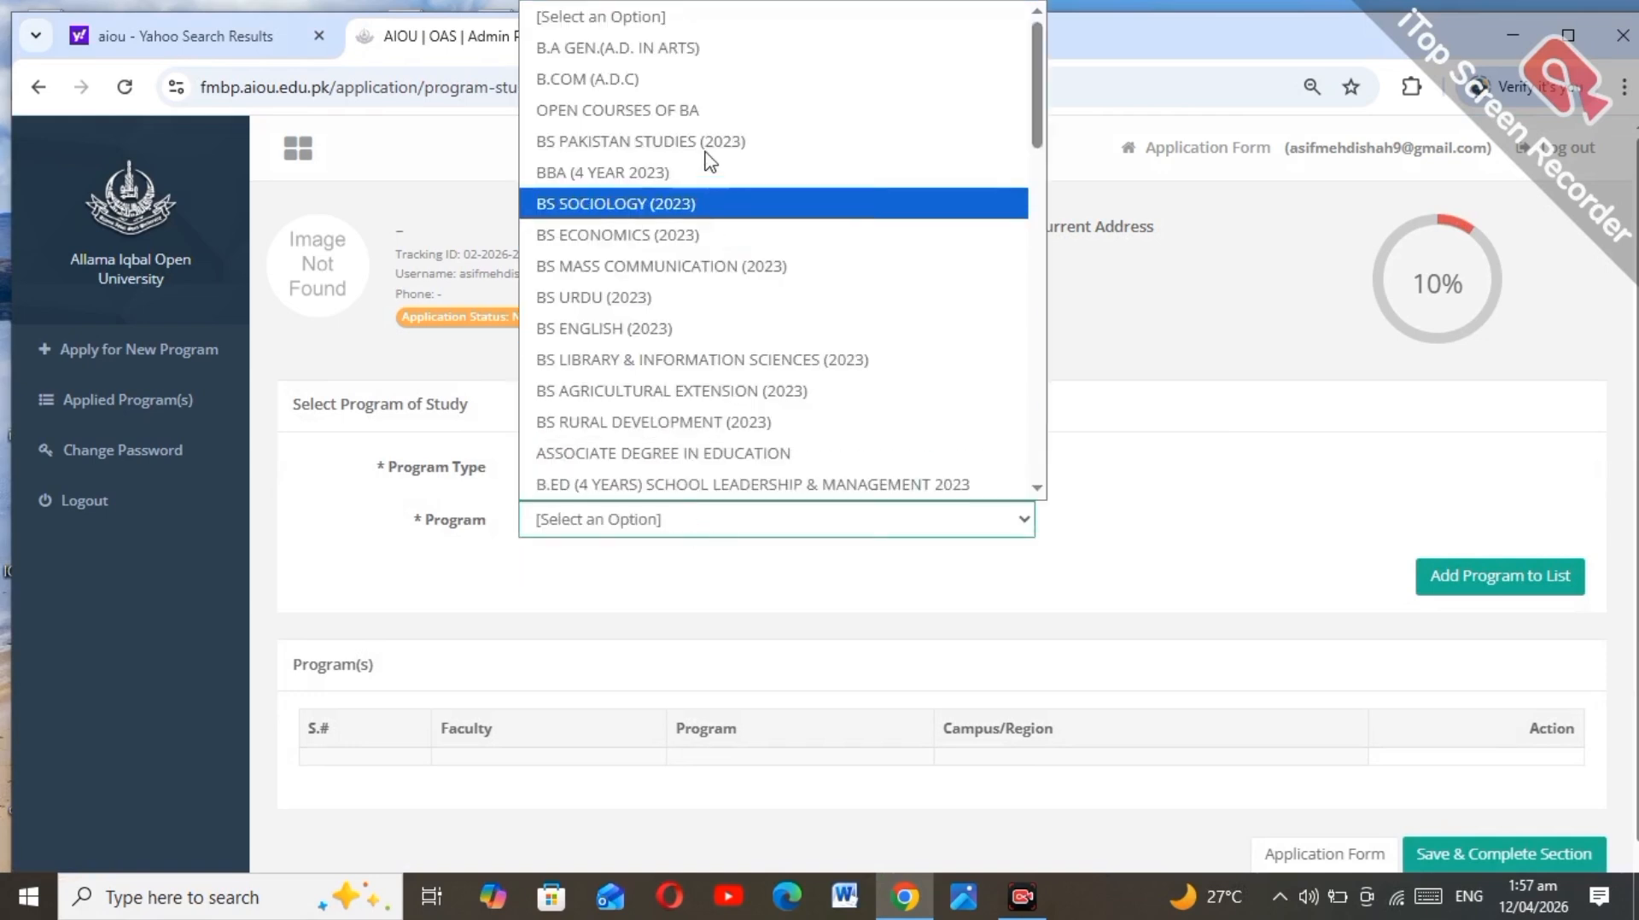
left_click(701, 80)
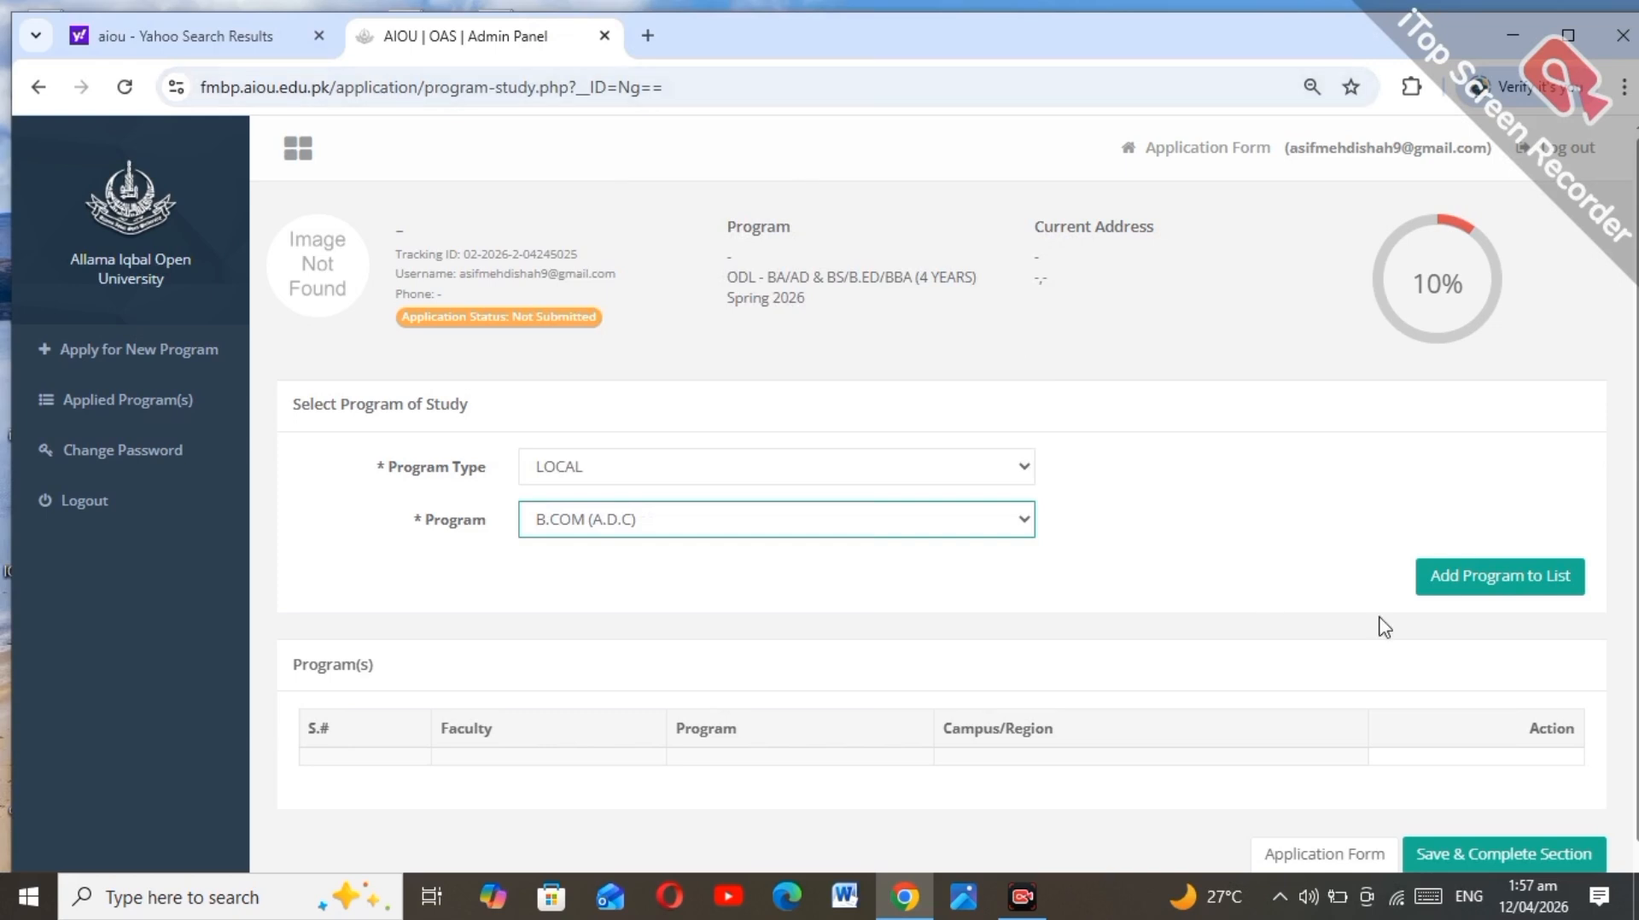
left_click(1458, 579)
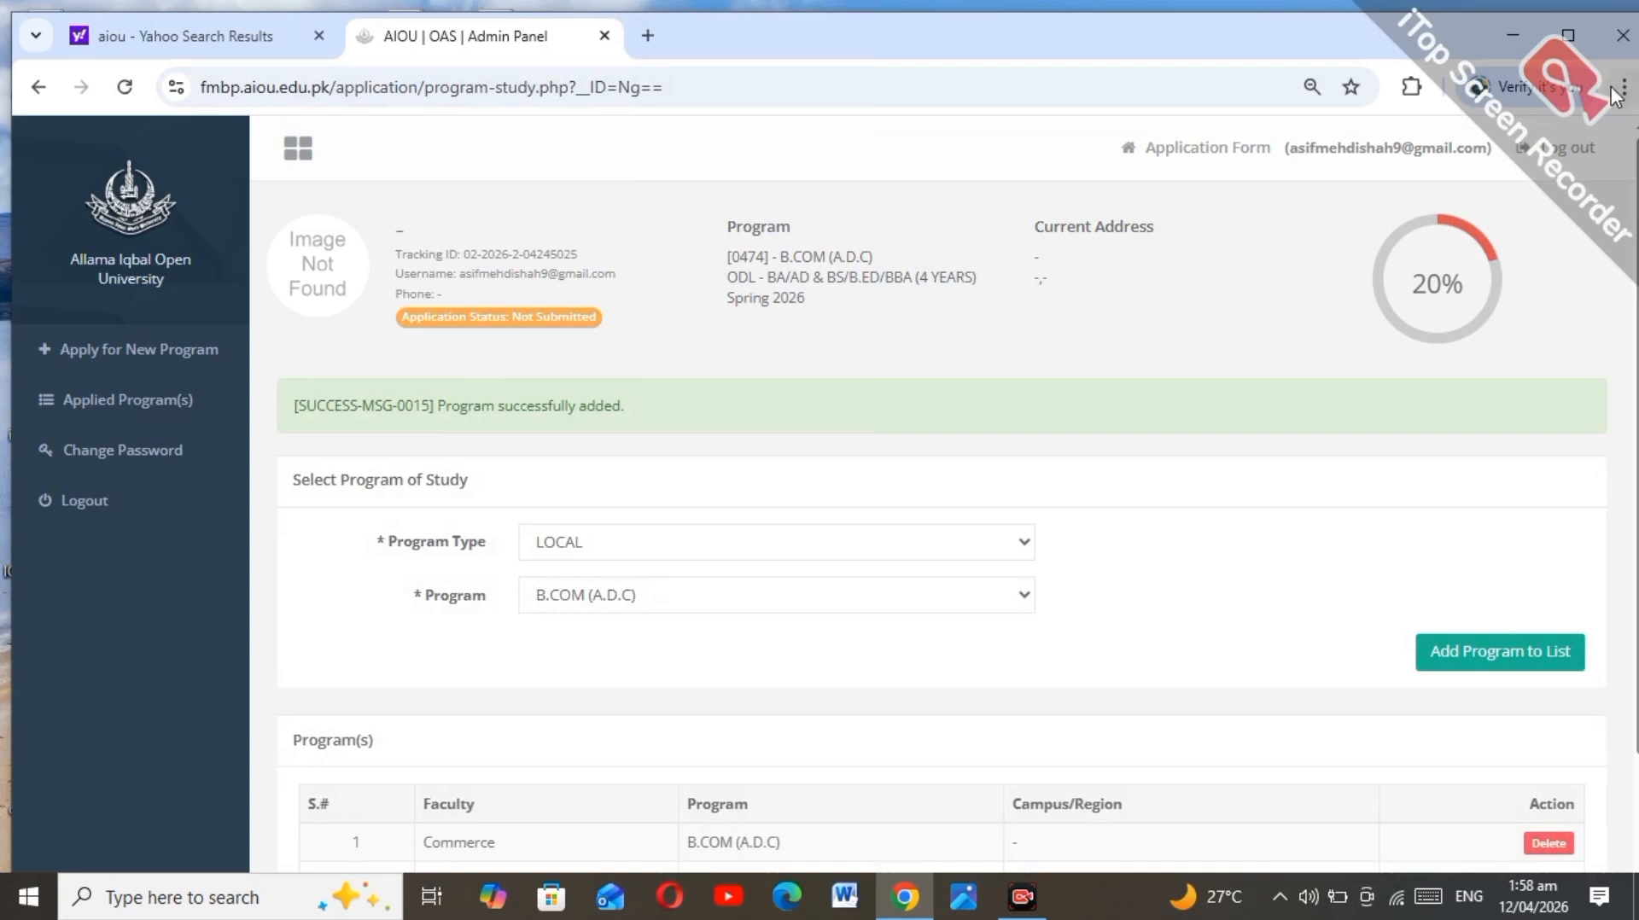
left_click(1562, 38)
scroll(1451, 512, "down", 2)
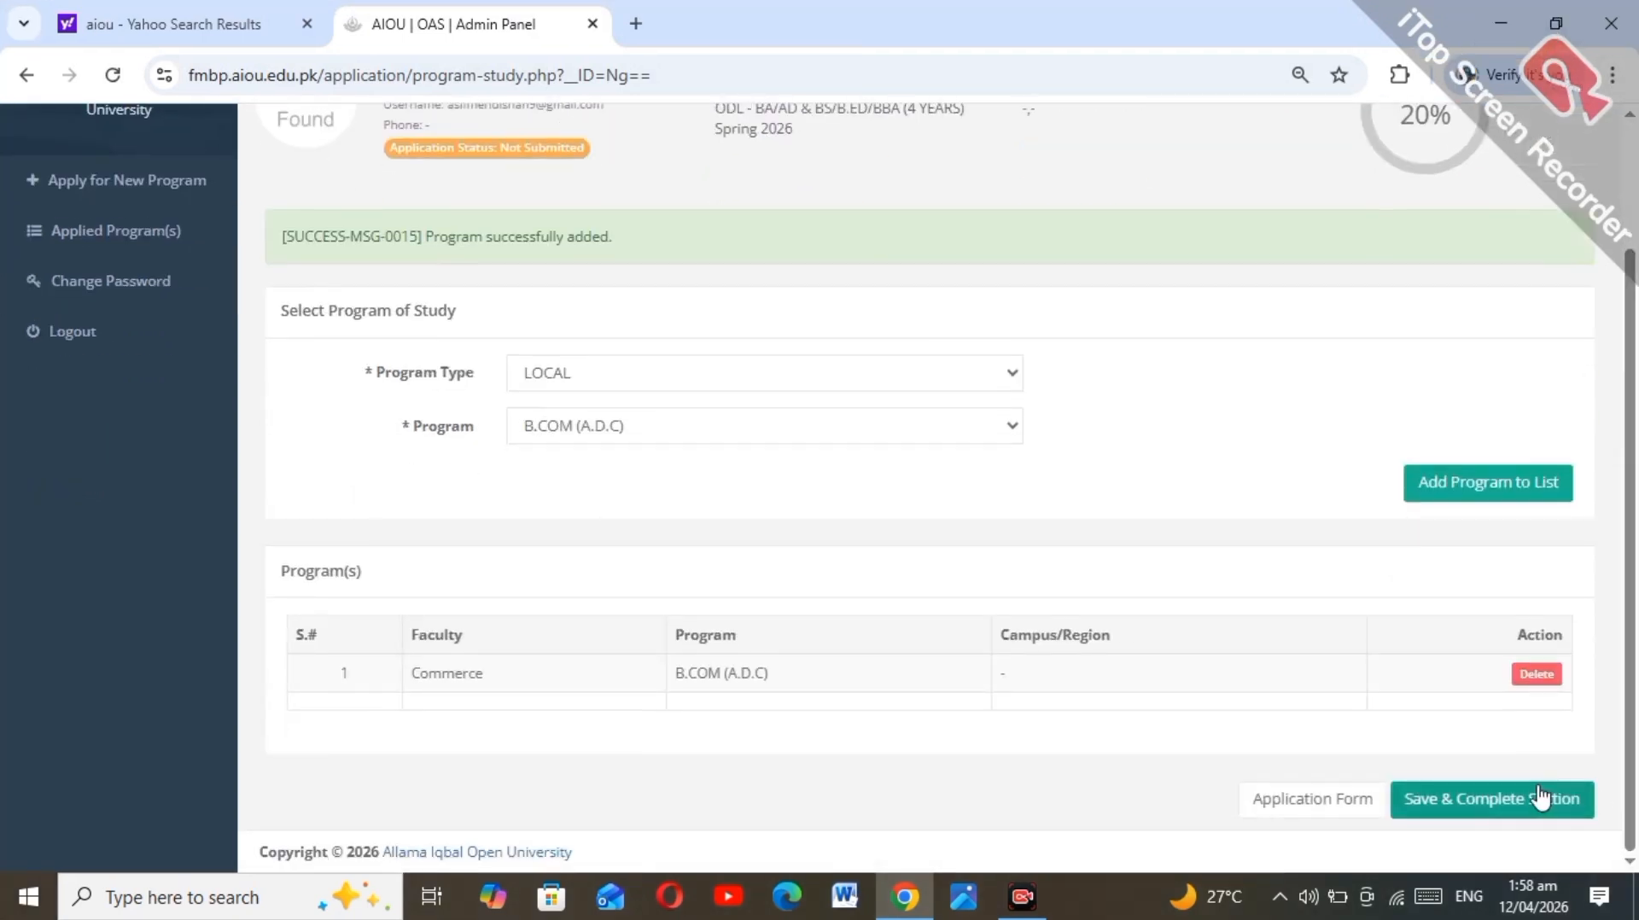
left_click(1526, 802)
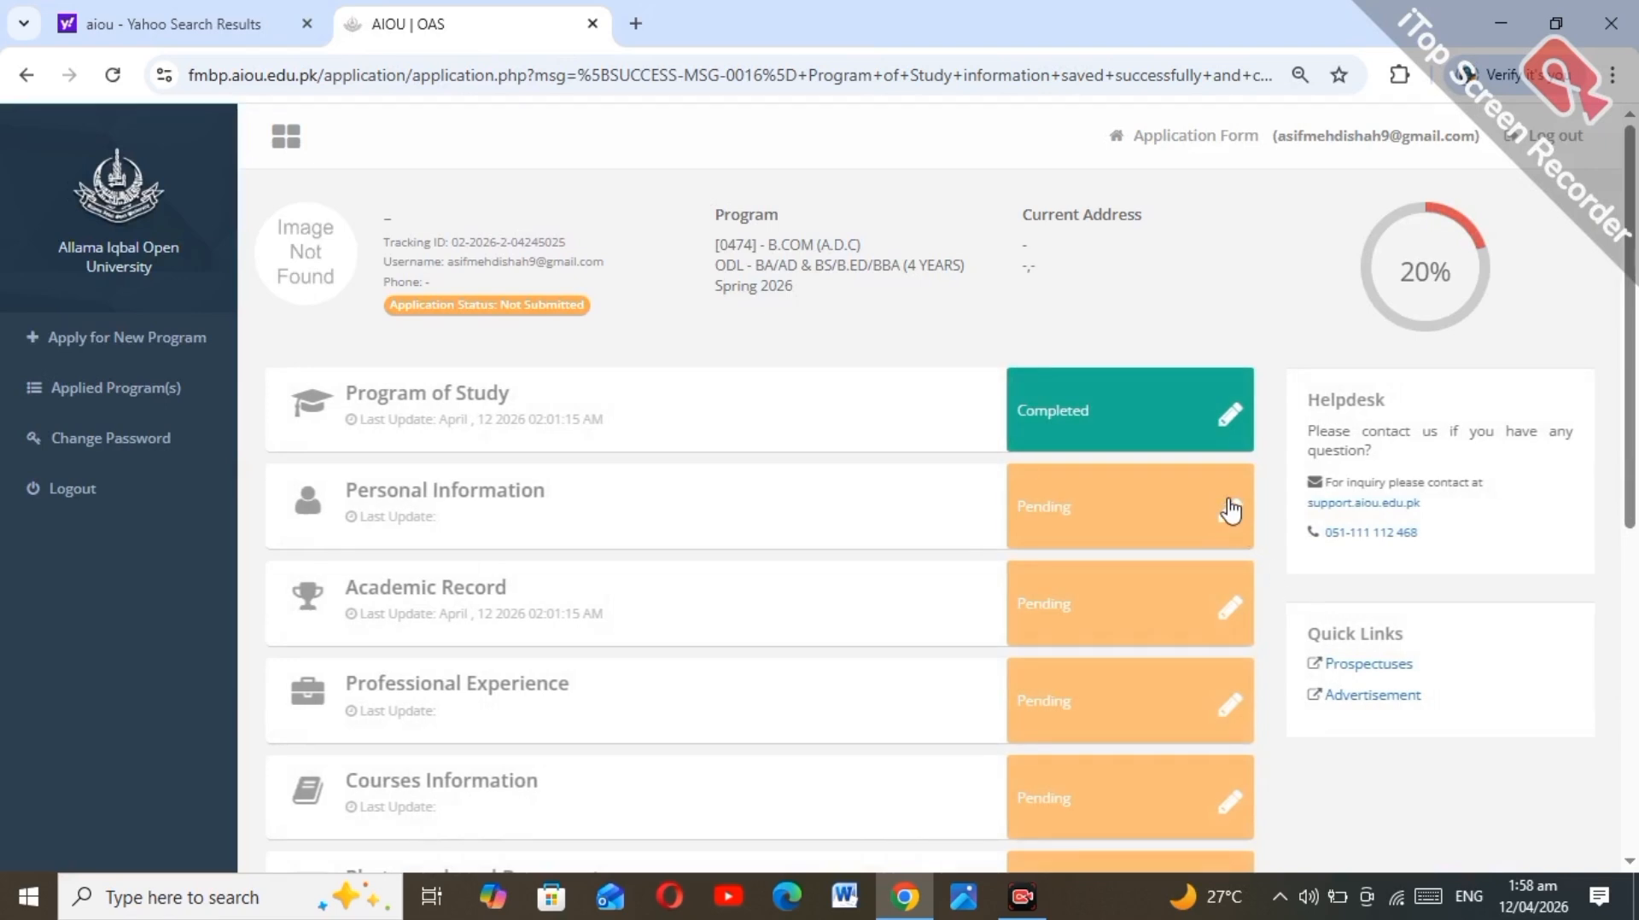
Step: Open the Personal Information section and get the name fields ready for input
left_click(1231, 515)
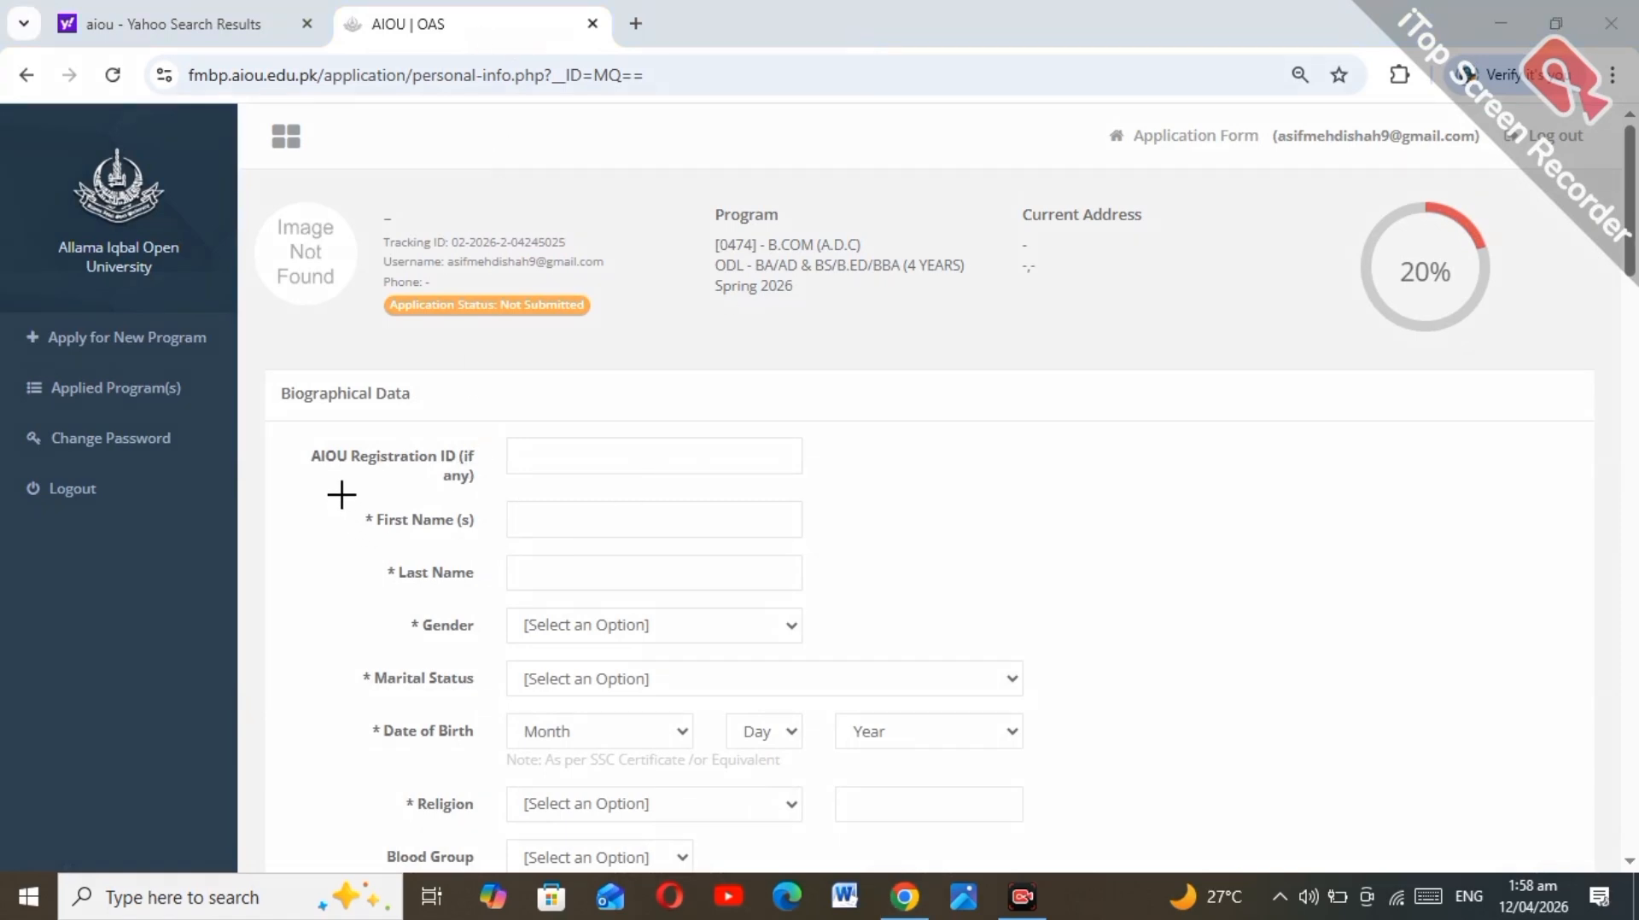
left_click_drag(342, 495, 833, 546)
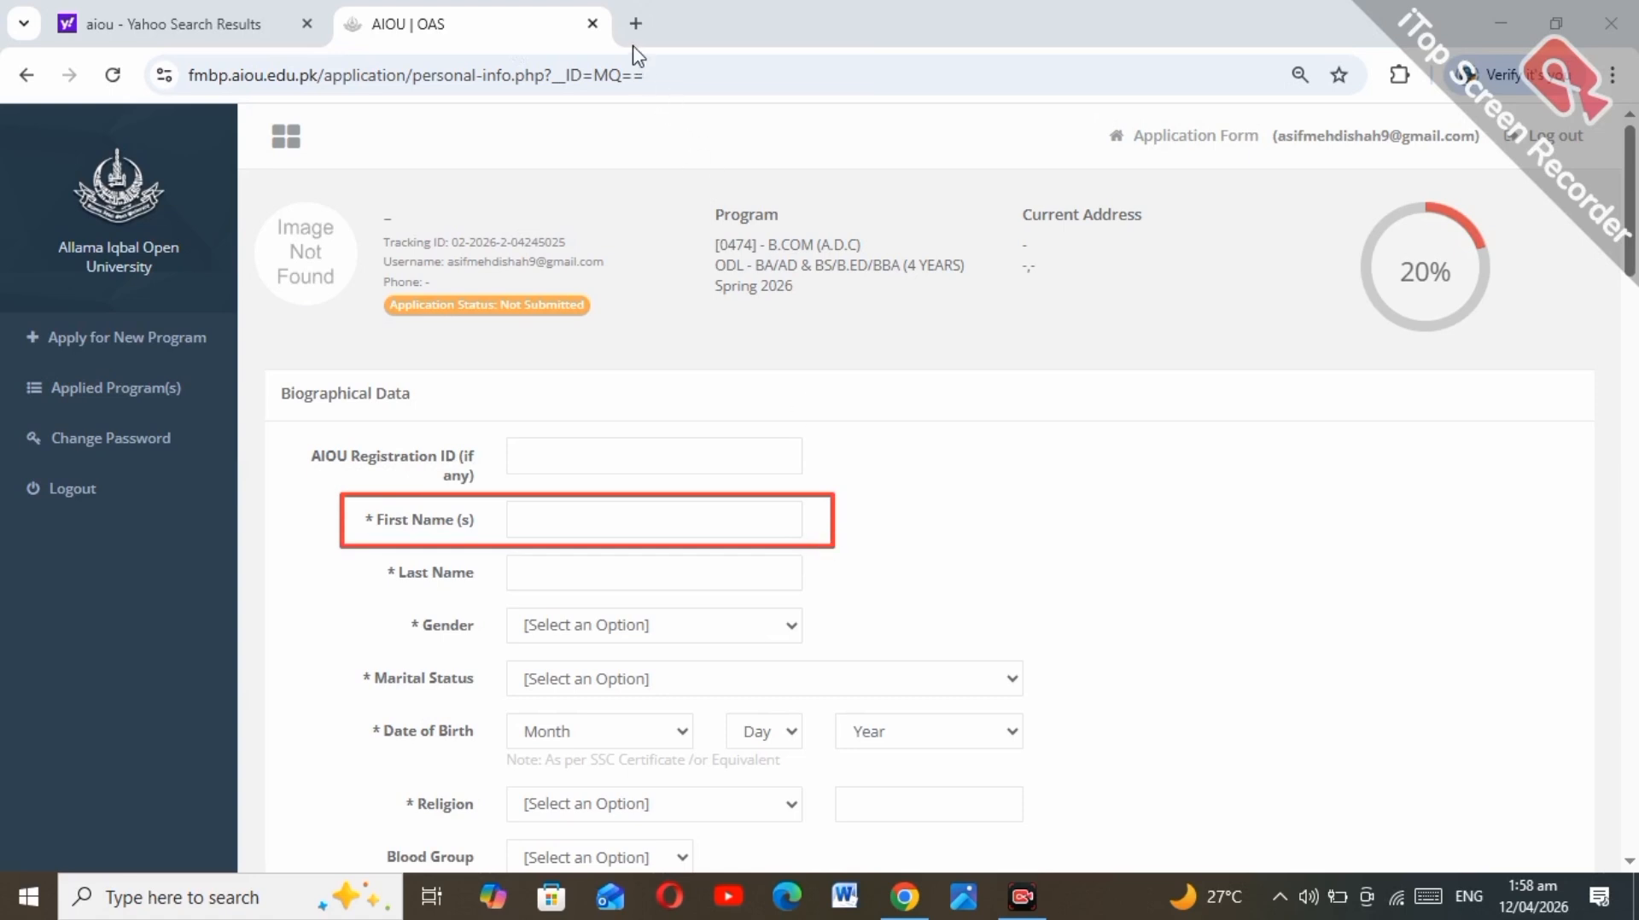
left_click(765, 44)
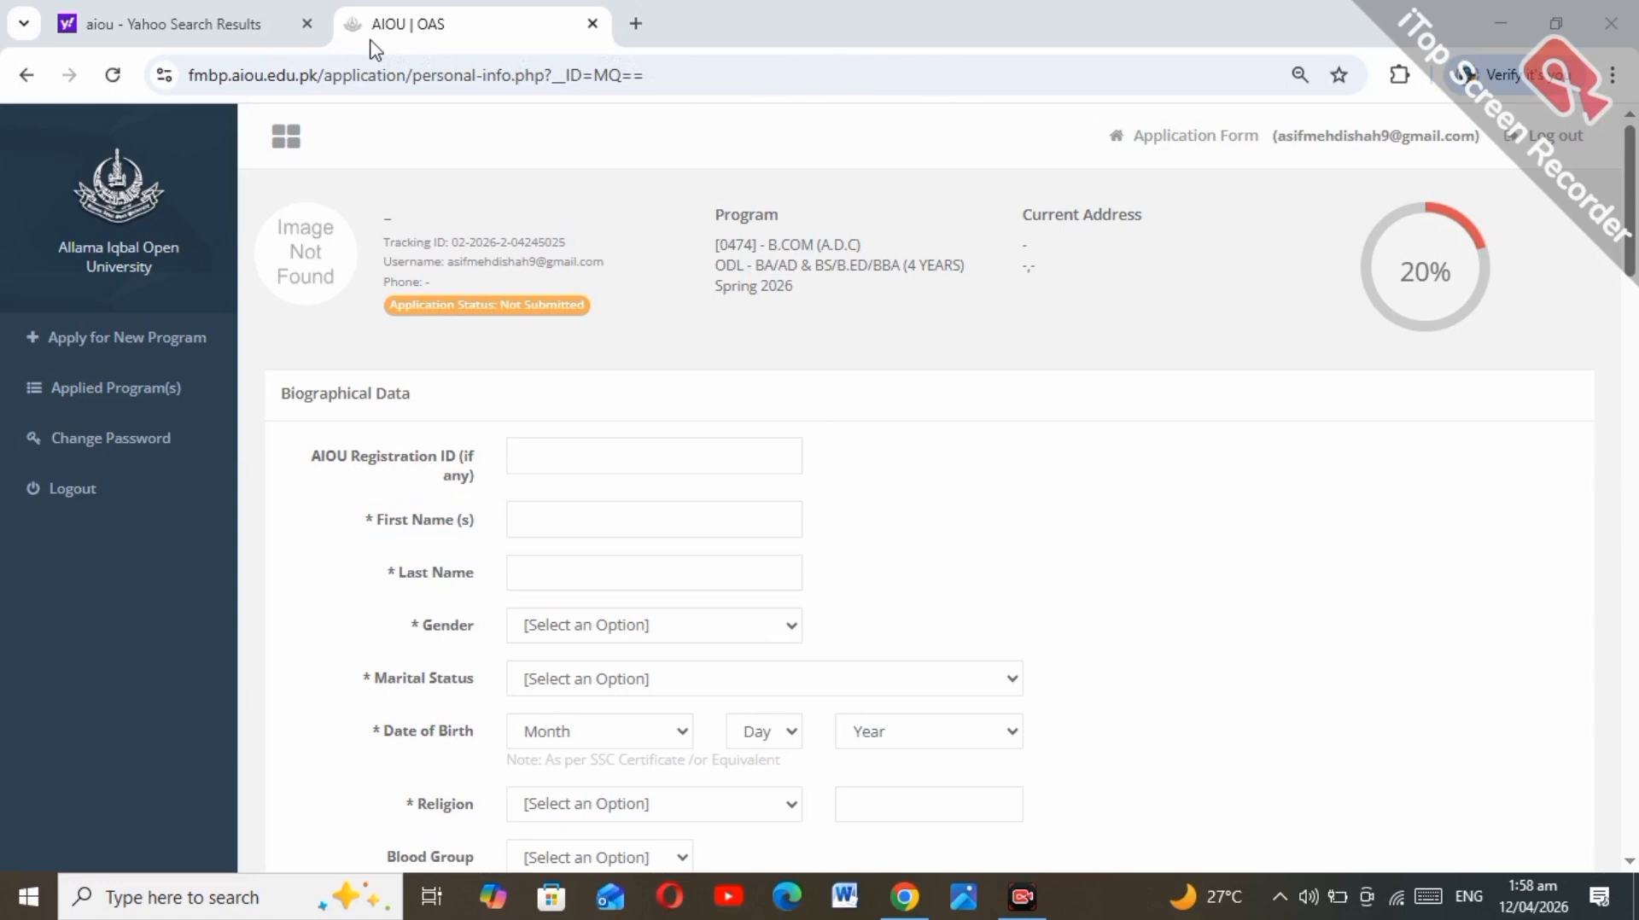
left_click(602, 568)
left_click(531, 573)
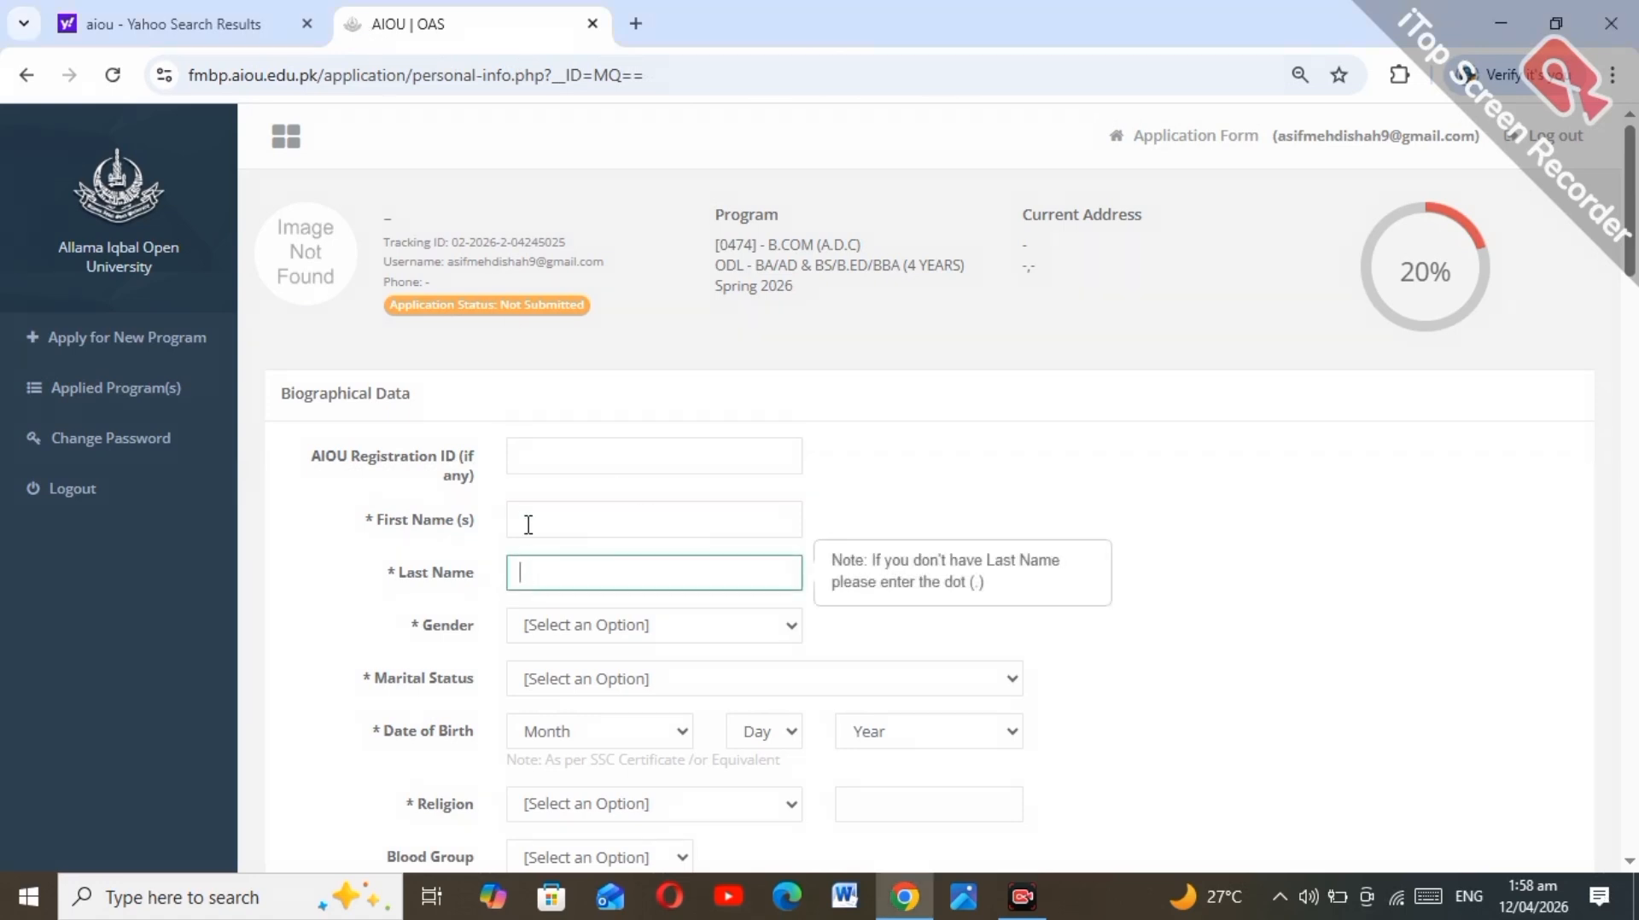
left_click(527, 517)
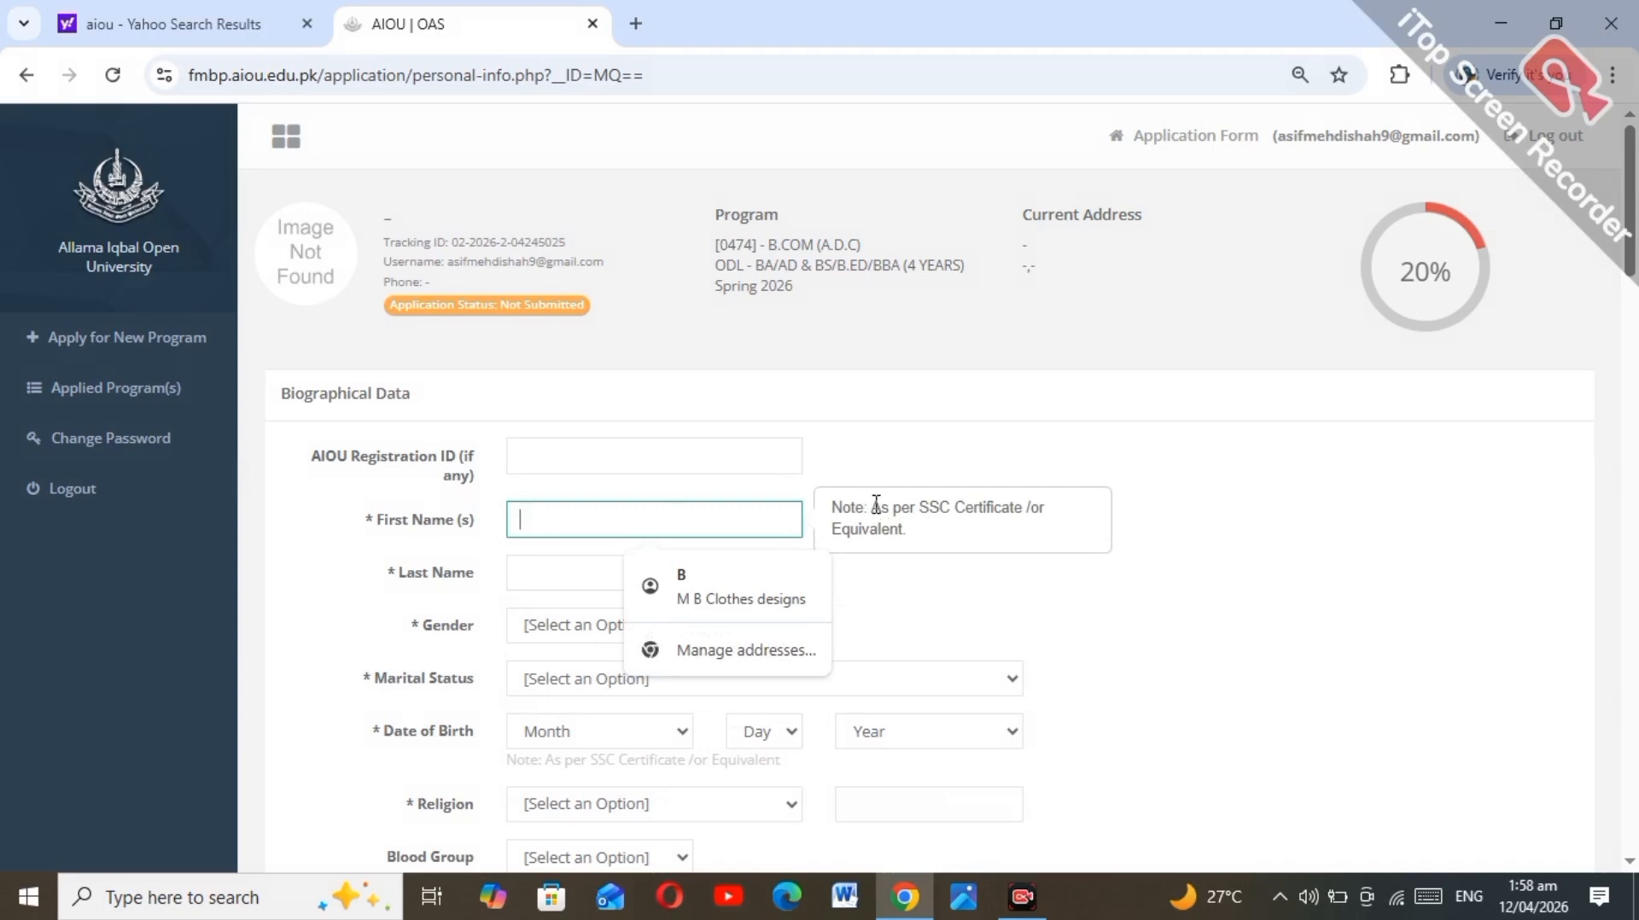
left_click(905, 534)
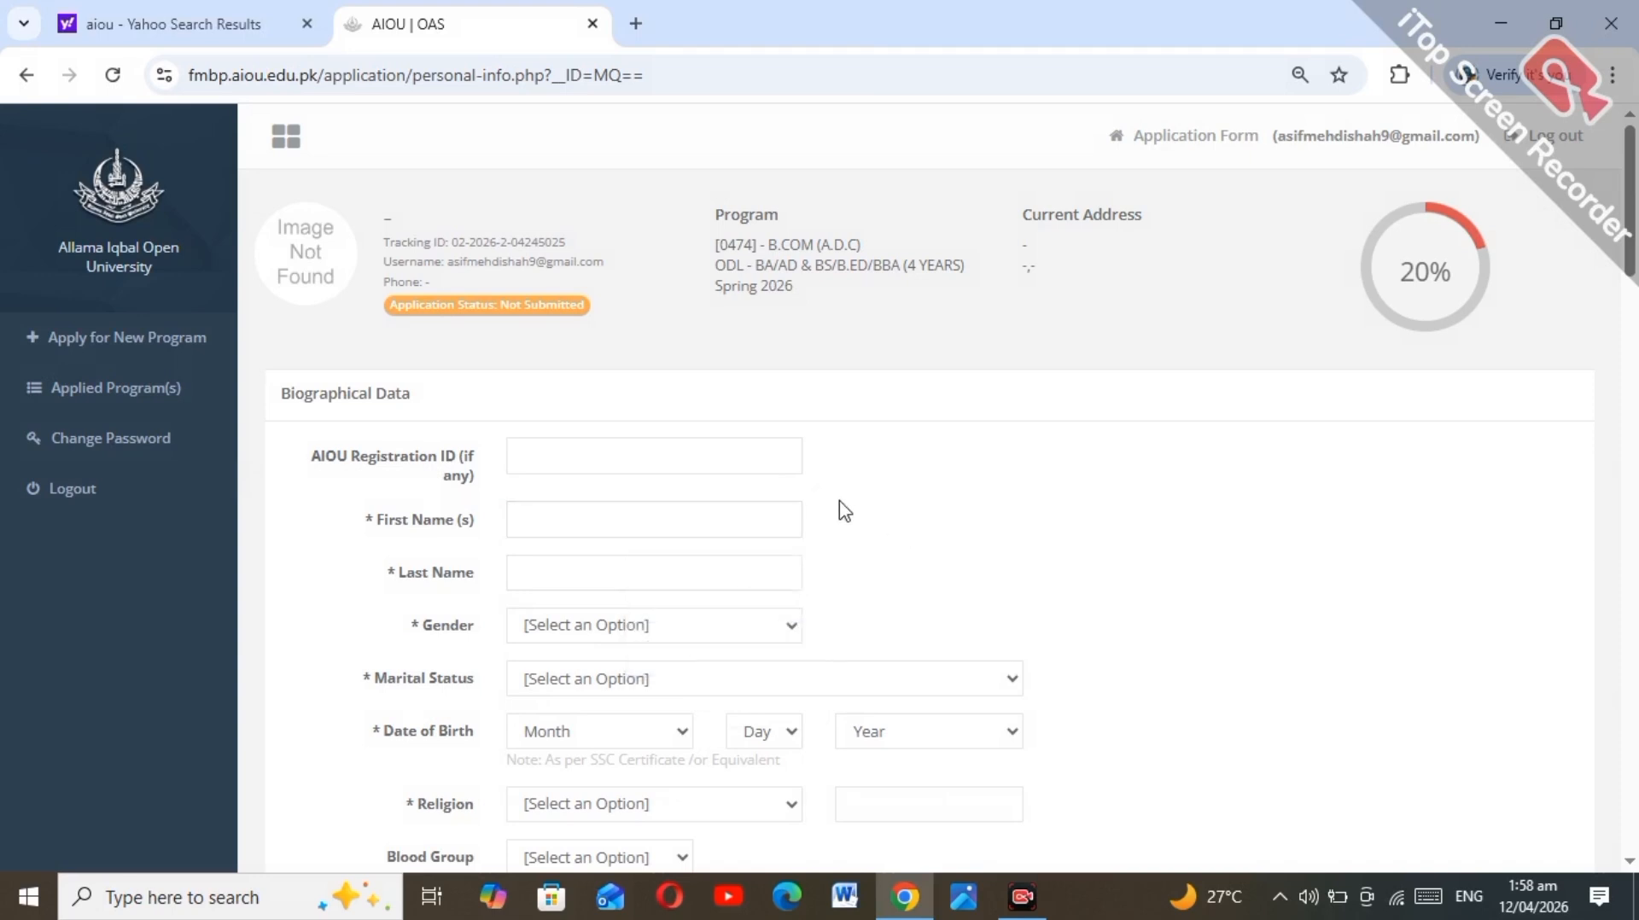
Step: Enter the applicant's first name and last name using the browser's saved suggestions
left_click(637, 521)
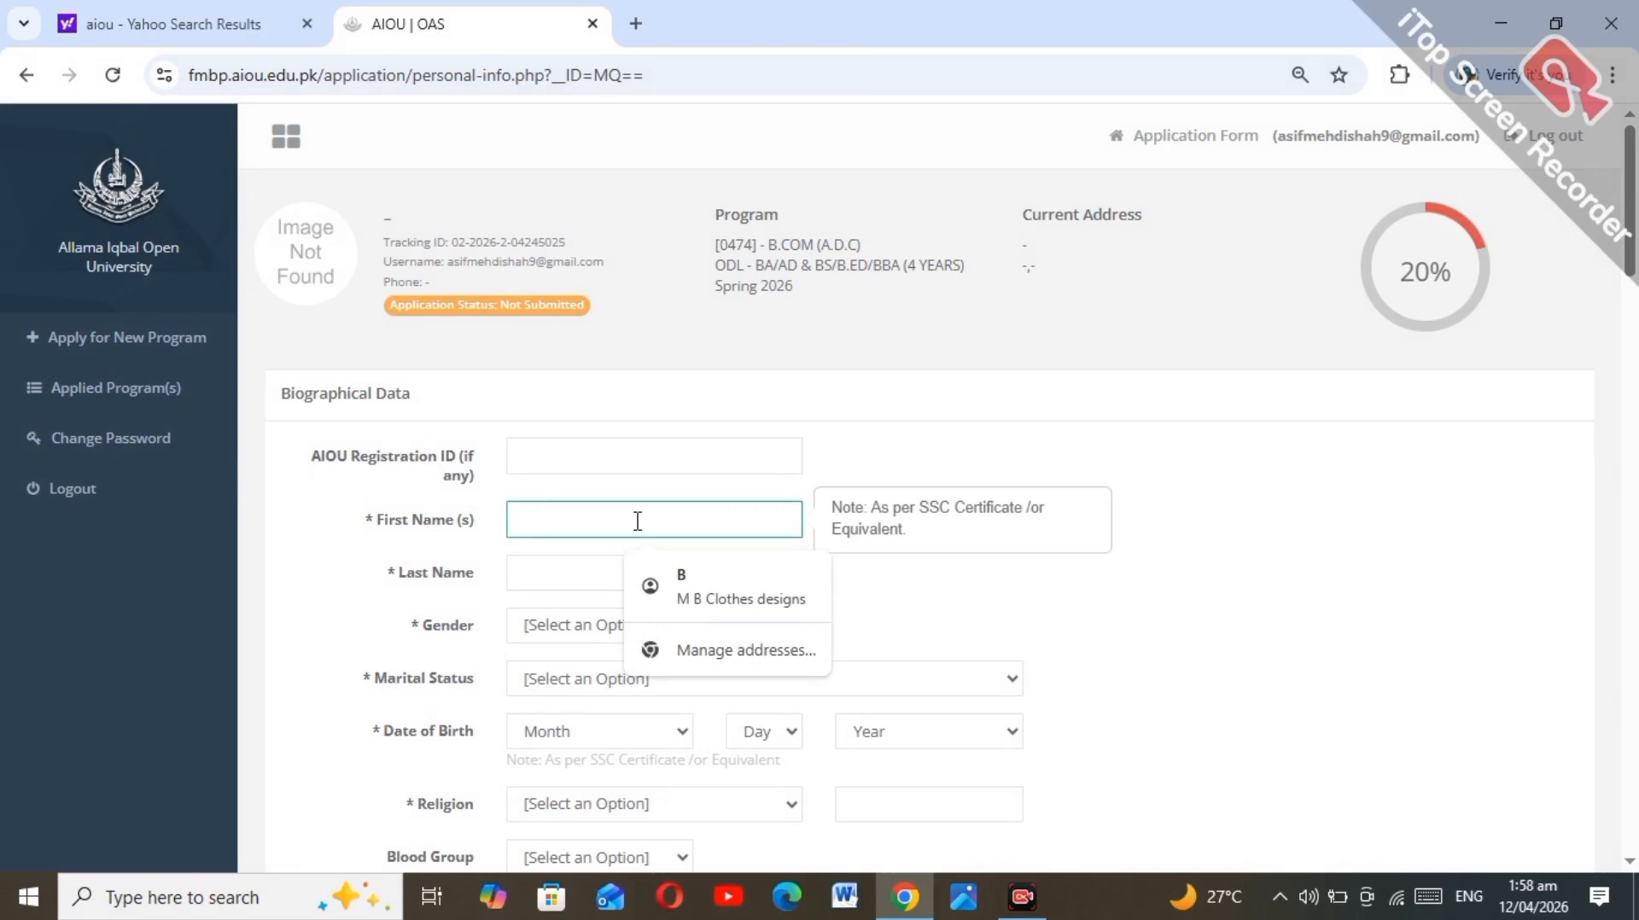
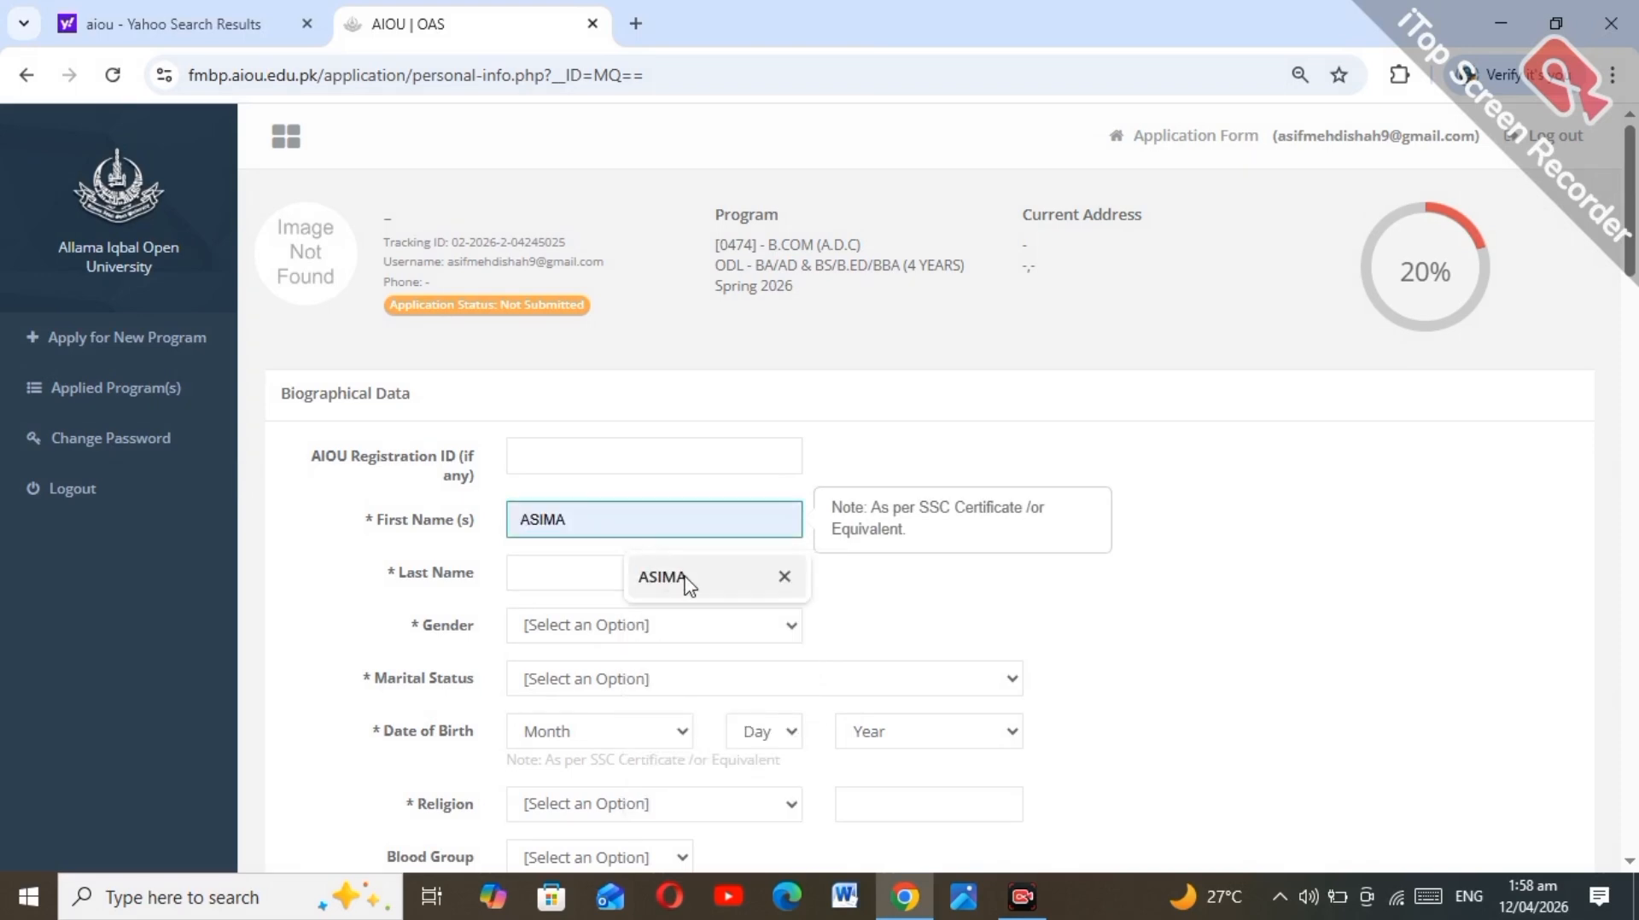
left_click(682, 582)
left_click(604, 571)
type("HU")
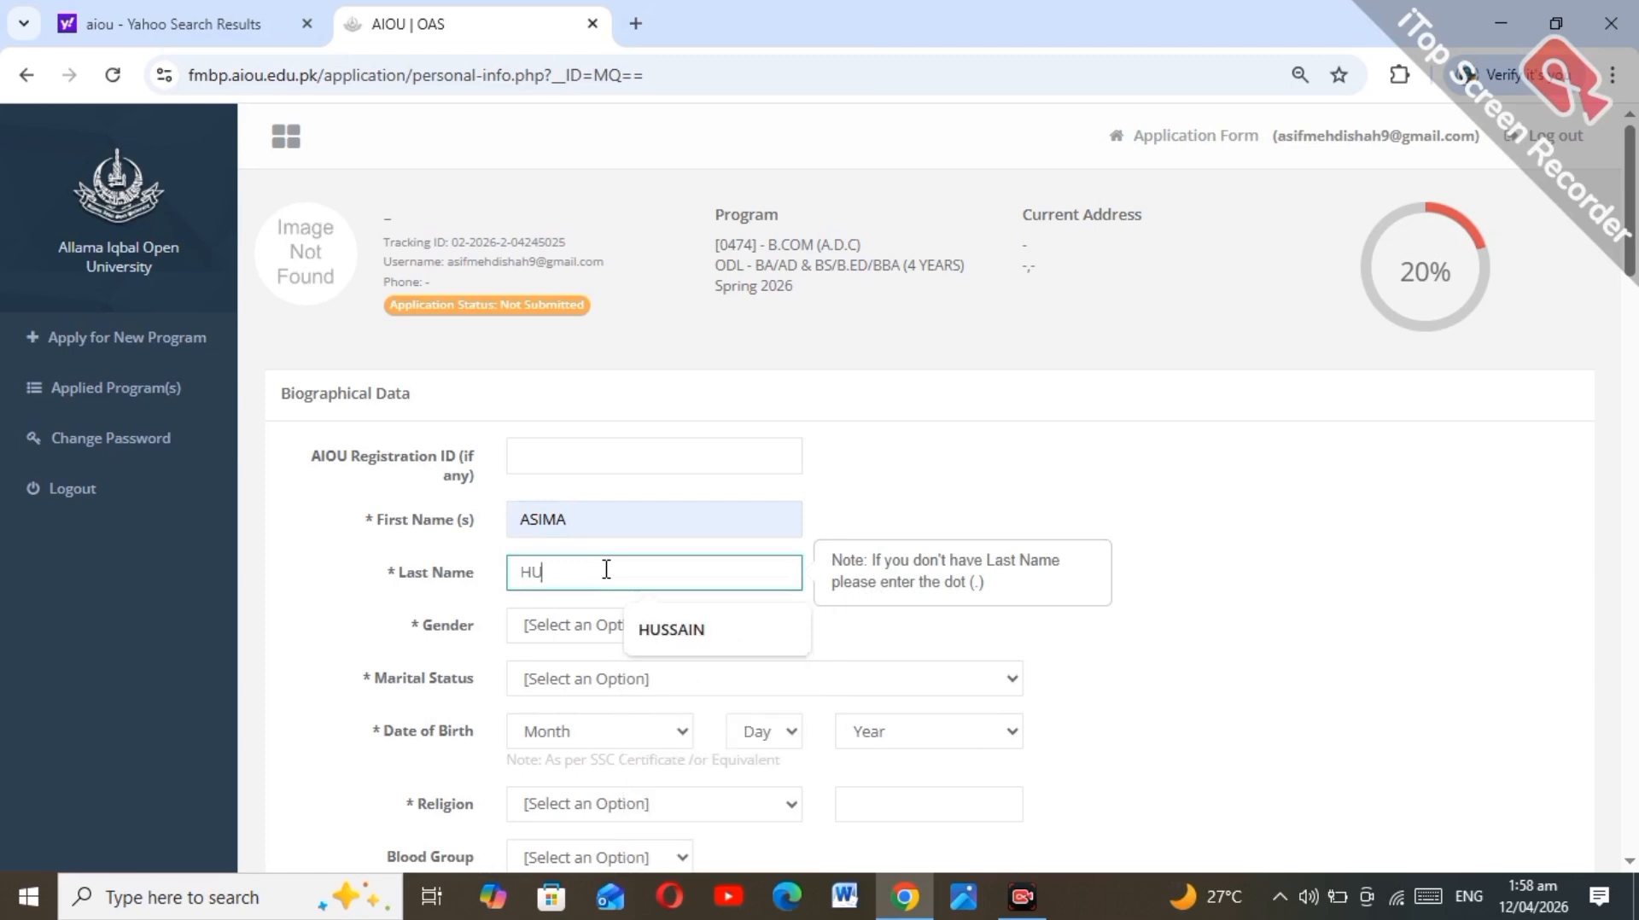
left_click(670, 629)
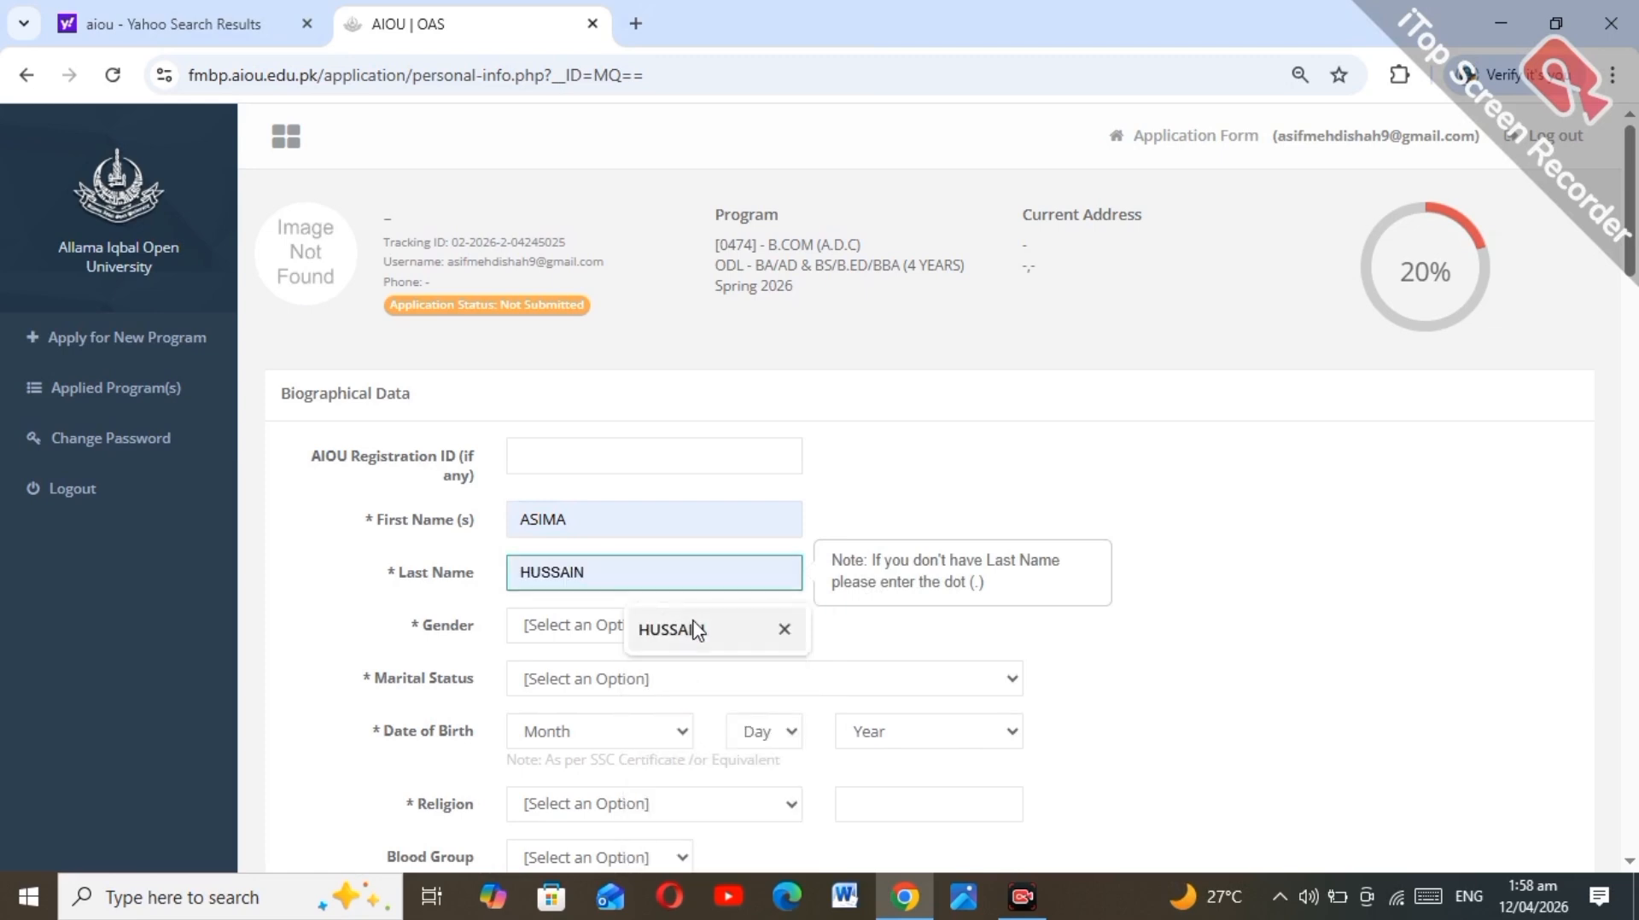
left_click(636, 629)
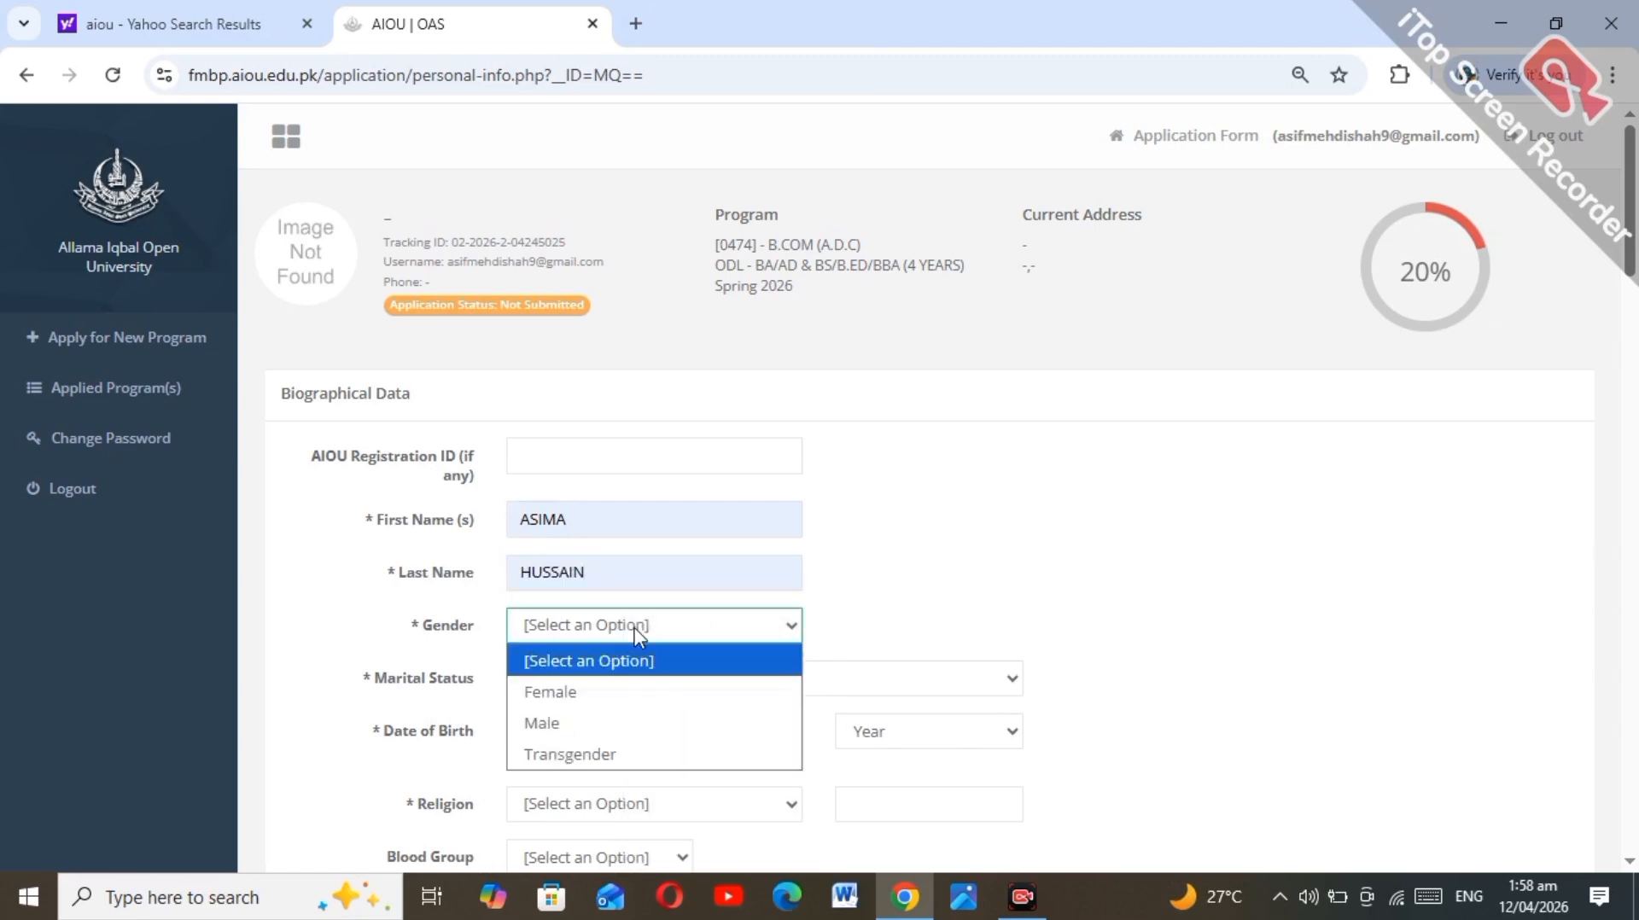
left_click(618, 695)
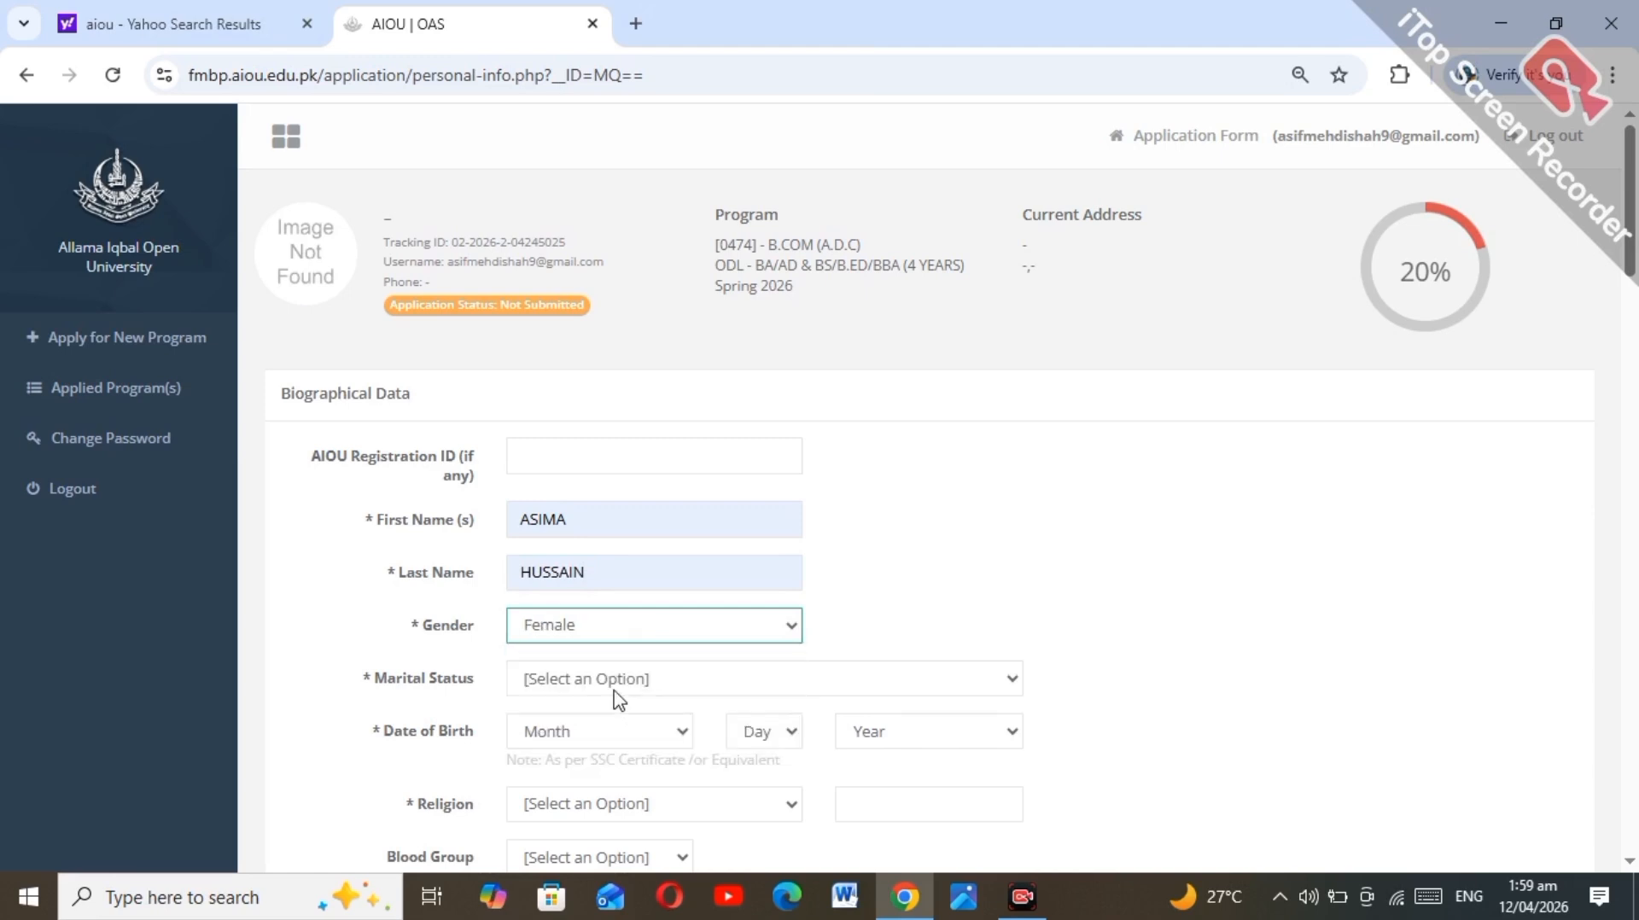
left_click(608, 680)
left_click(593, 579)
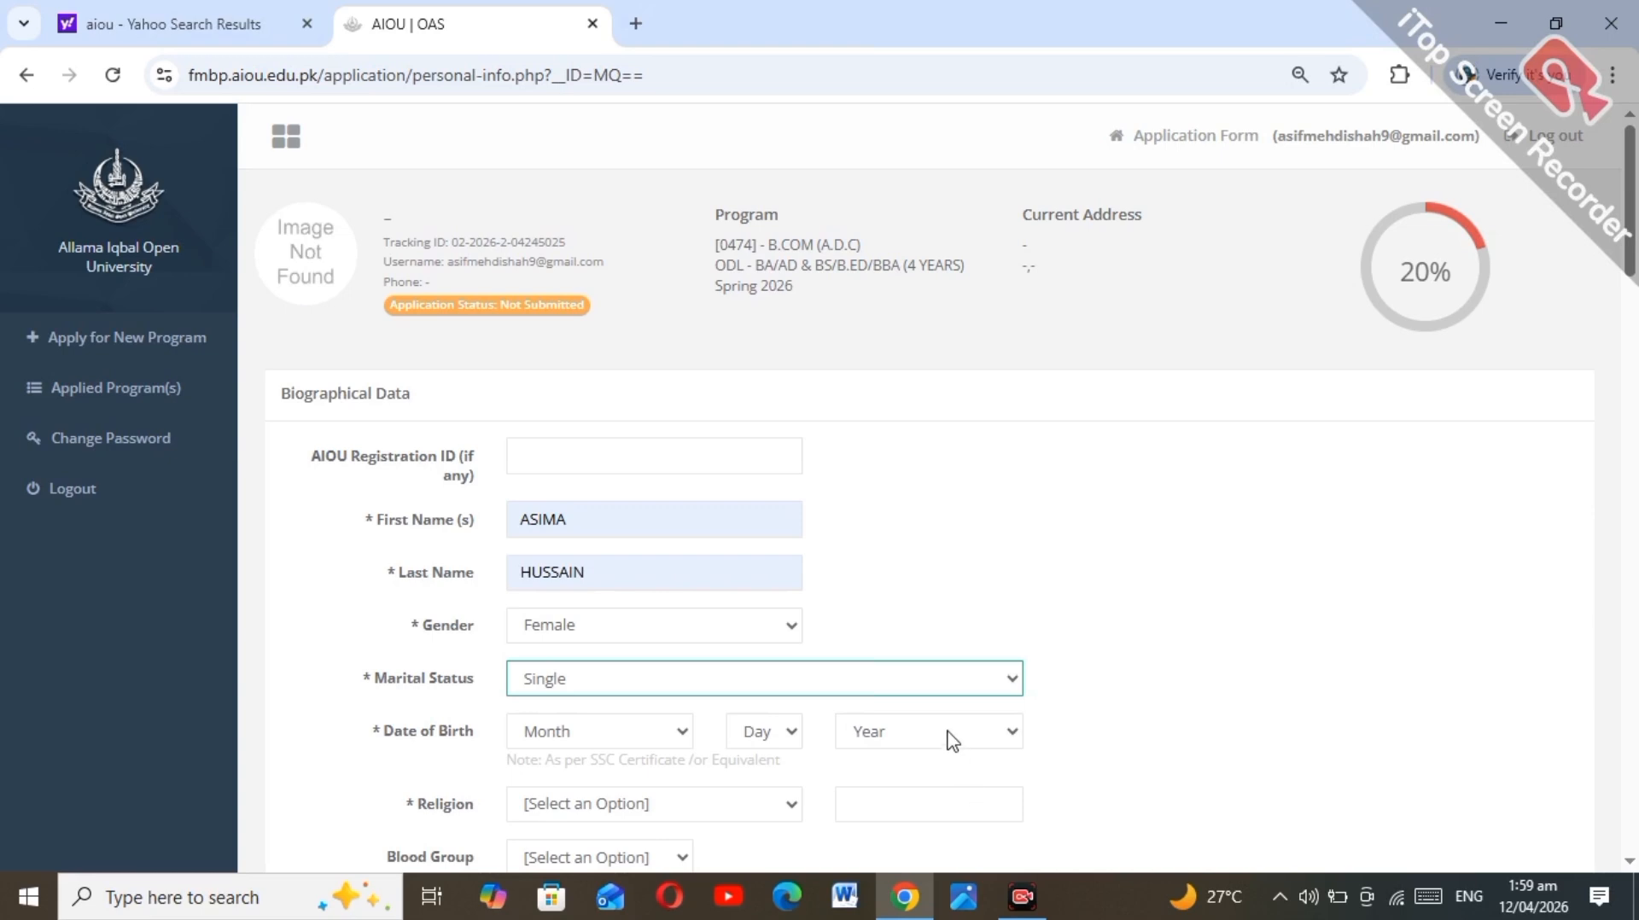
left_click(948, 734)
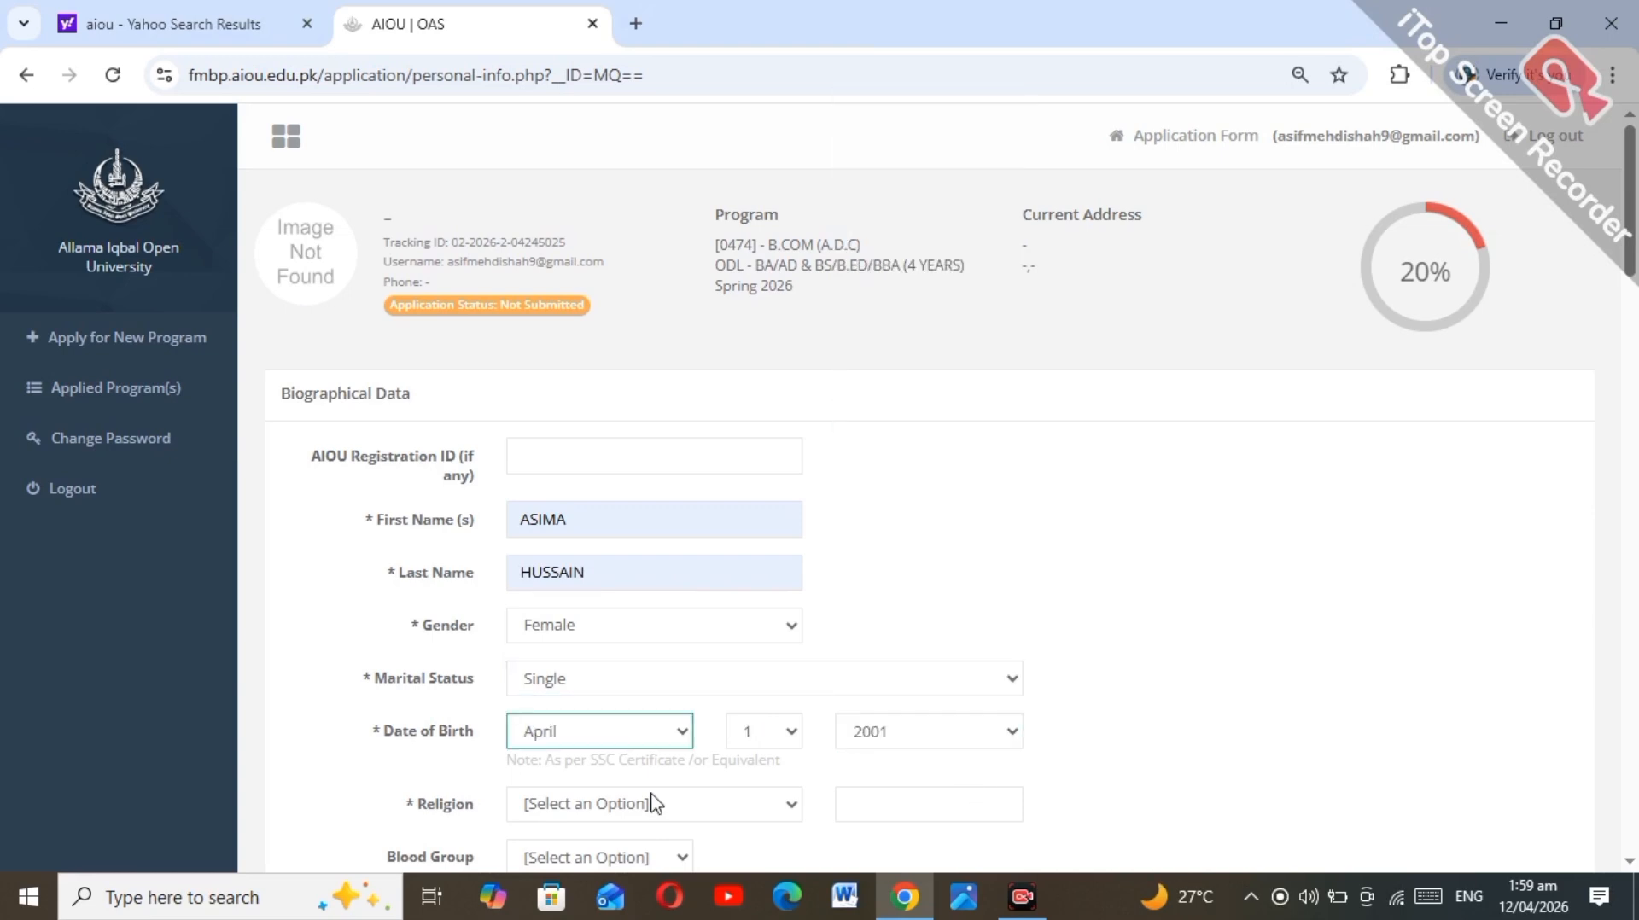
left_click(650, 798)
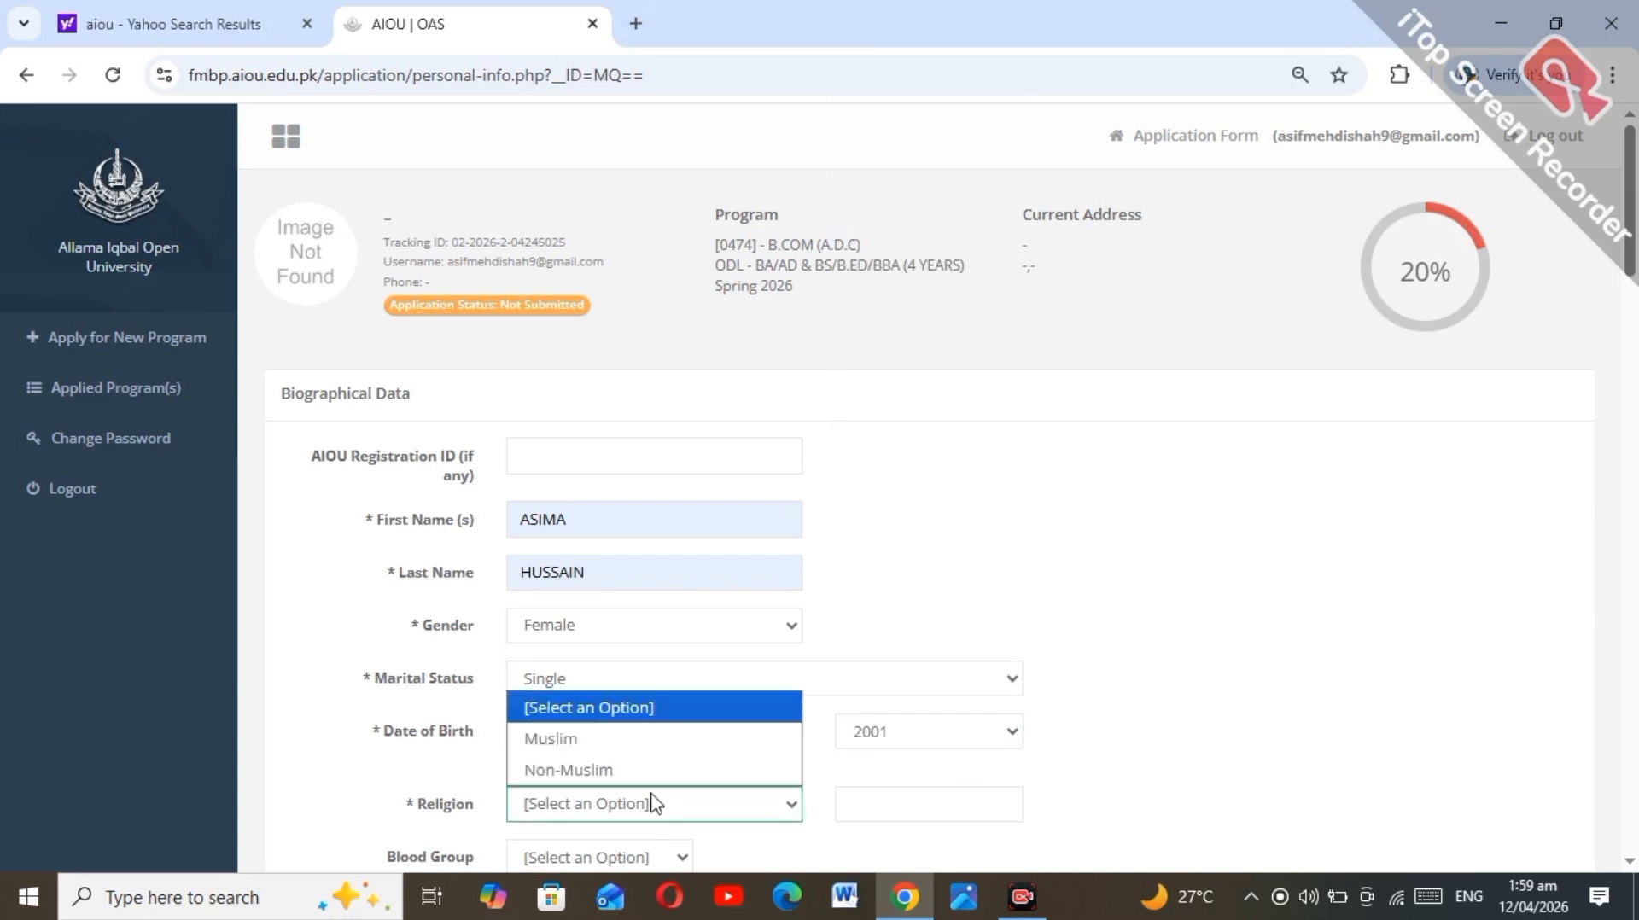
left_click(645, 739)
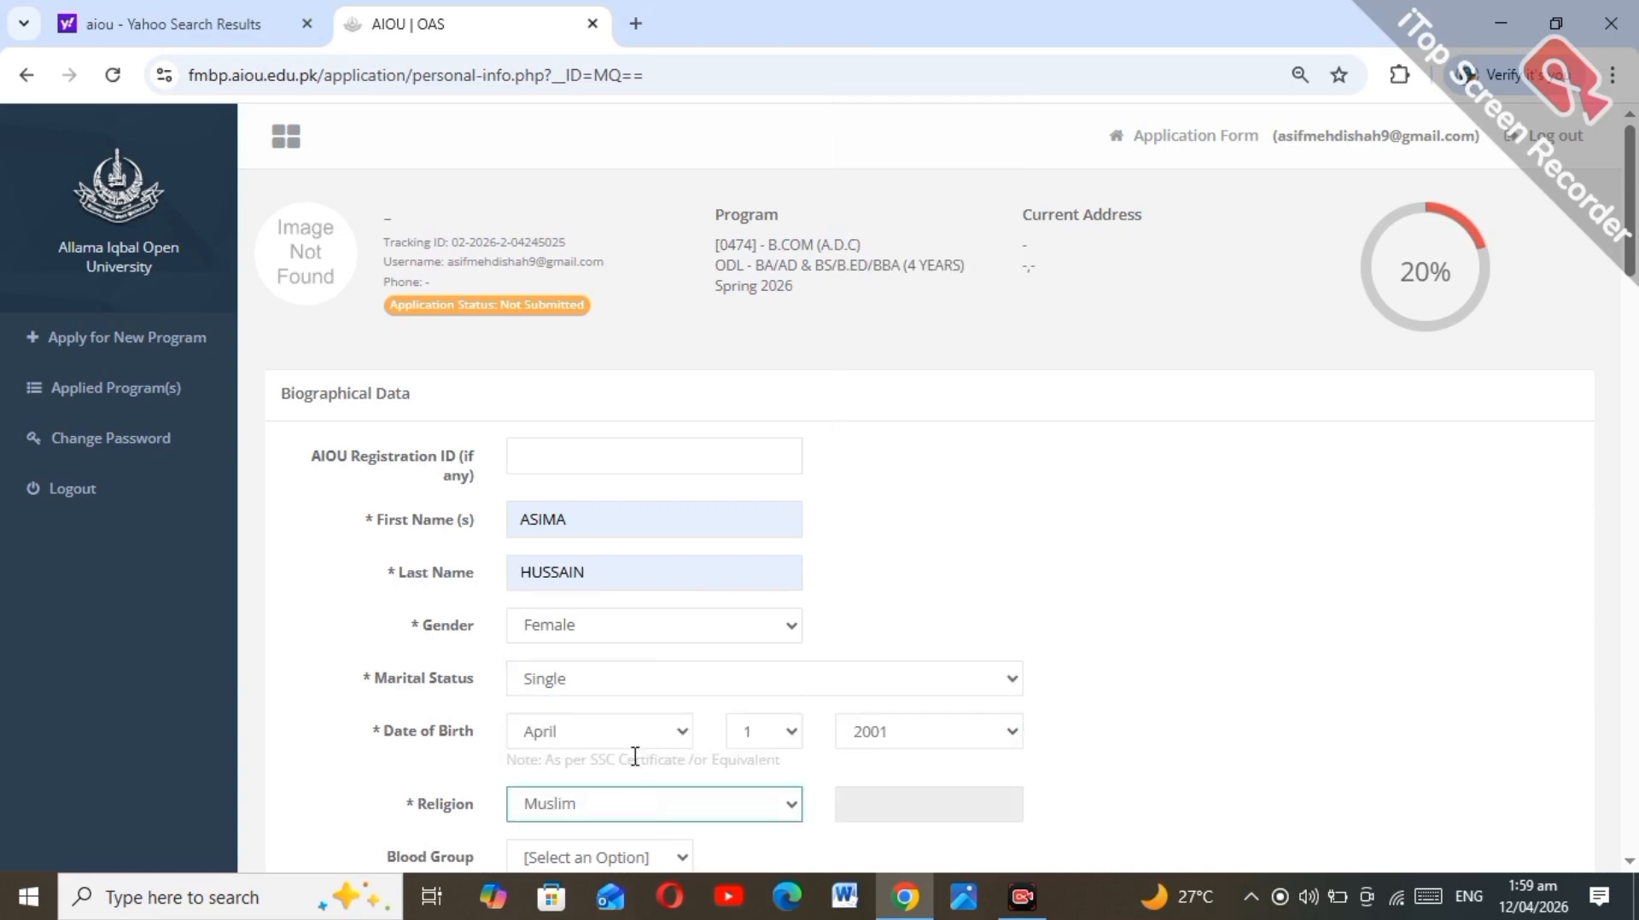
left_click(608, 860)
left_click(1065, 693)
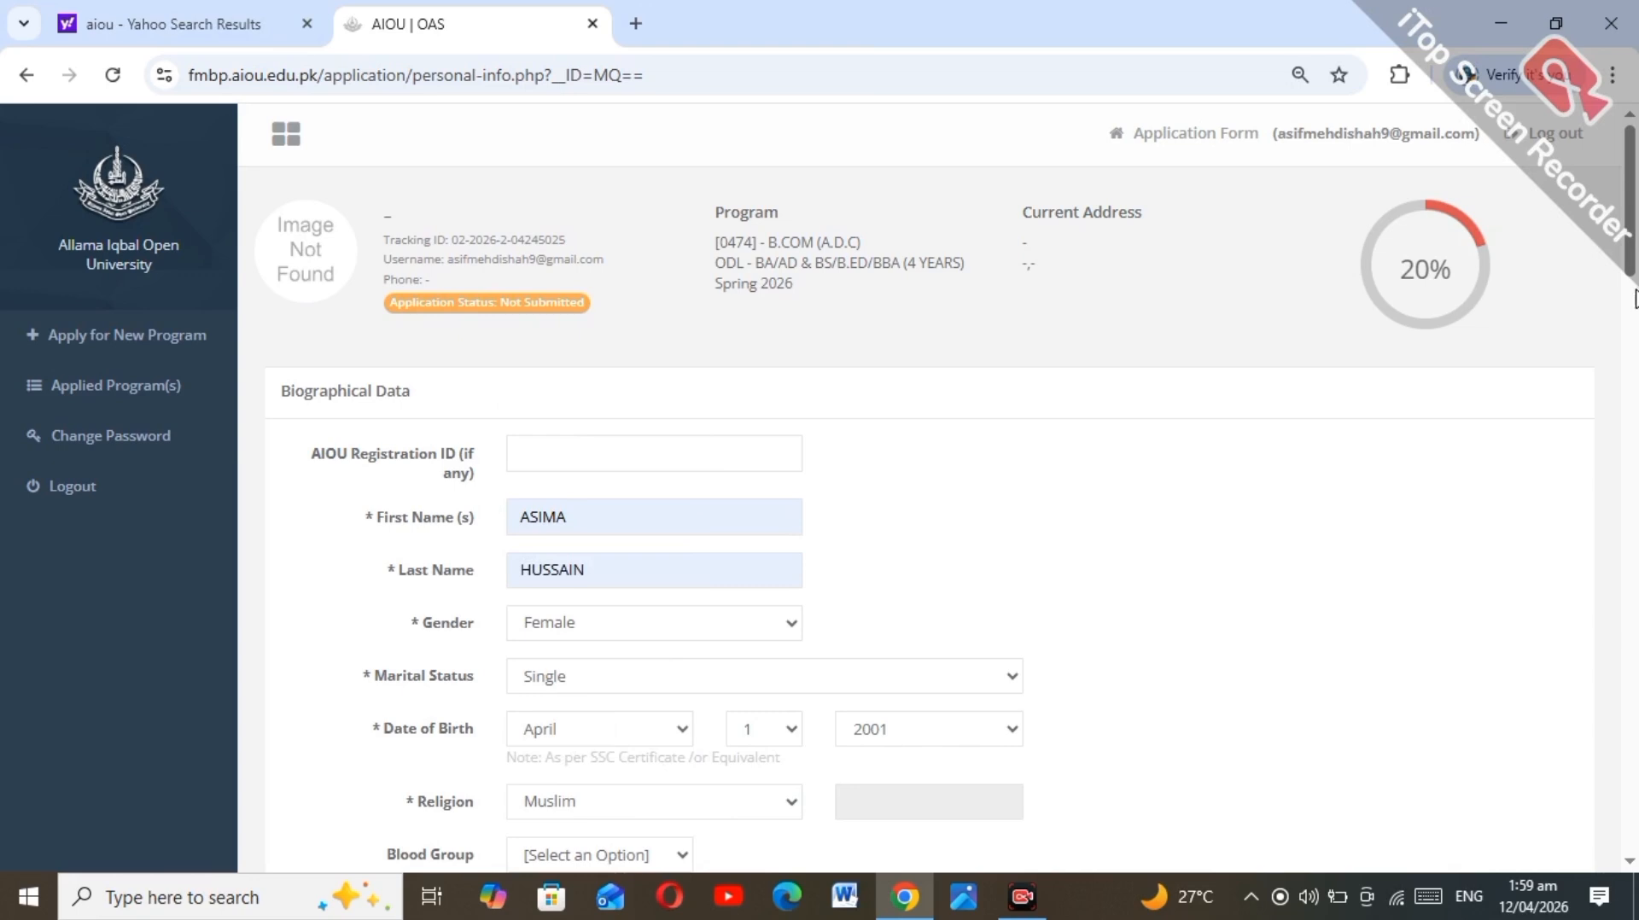
left_click_drag(1634, 235, 1637, 365)
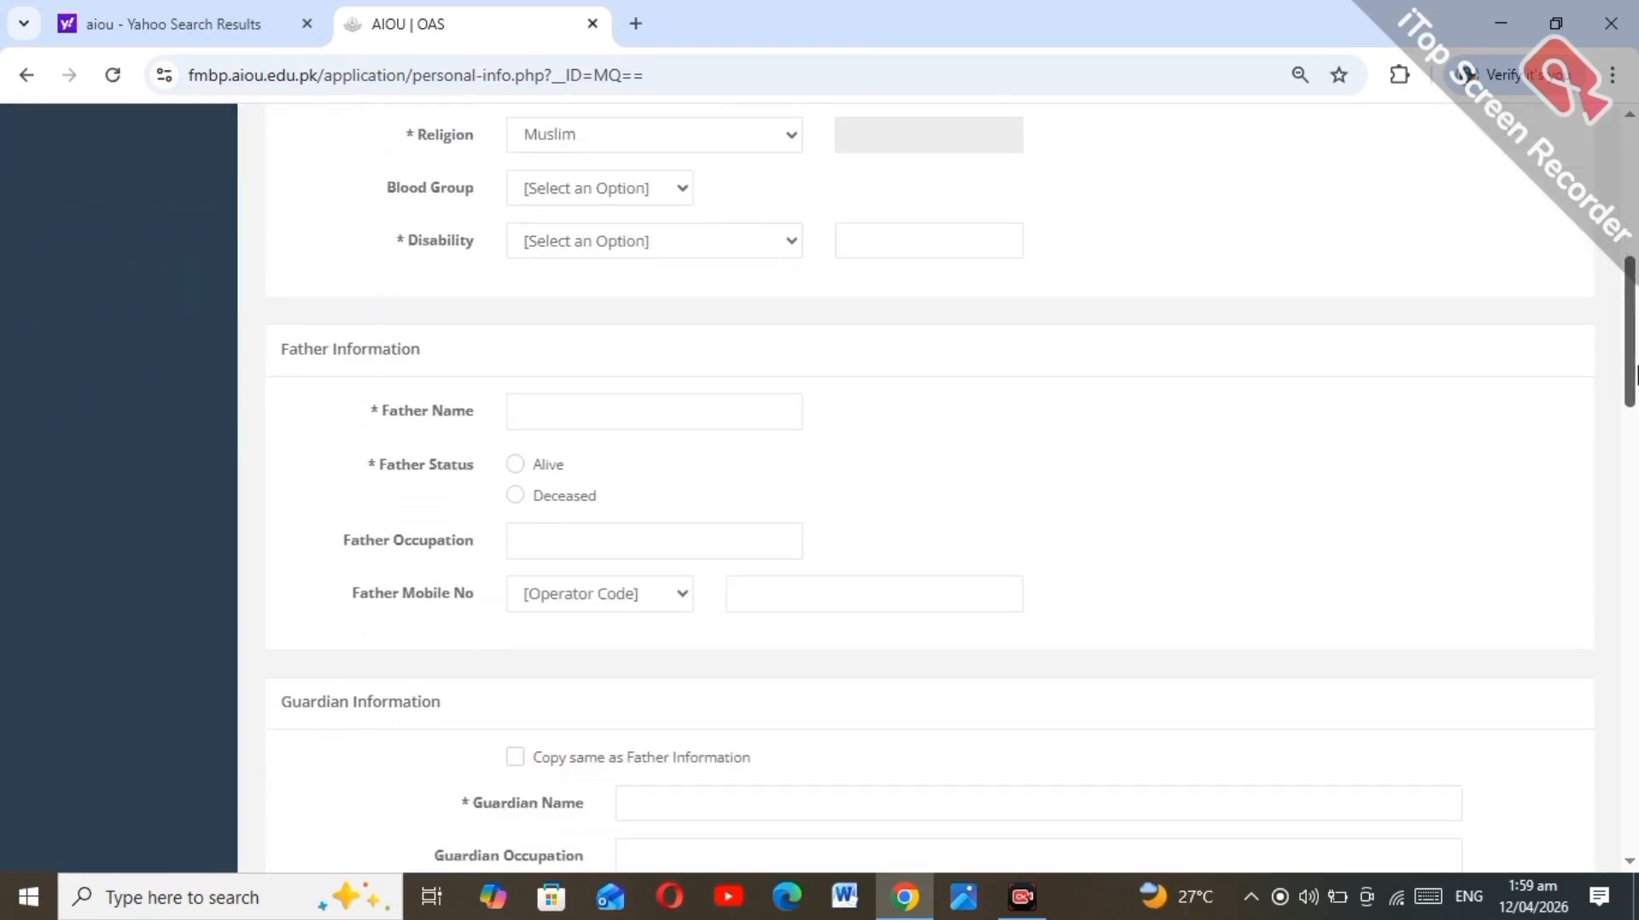
Step: Set Disability to None, enter the father's name from the autofill suggestion, and mark him Alive
left_click(585, 248)
left_click(589, 340)
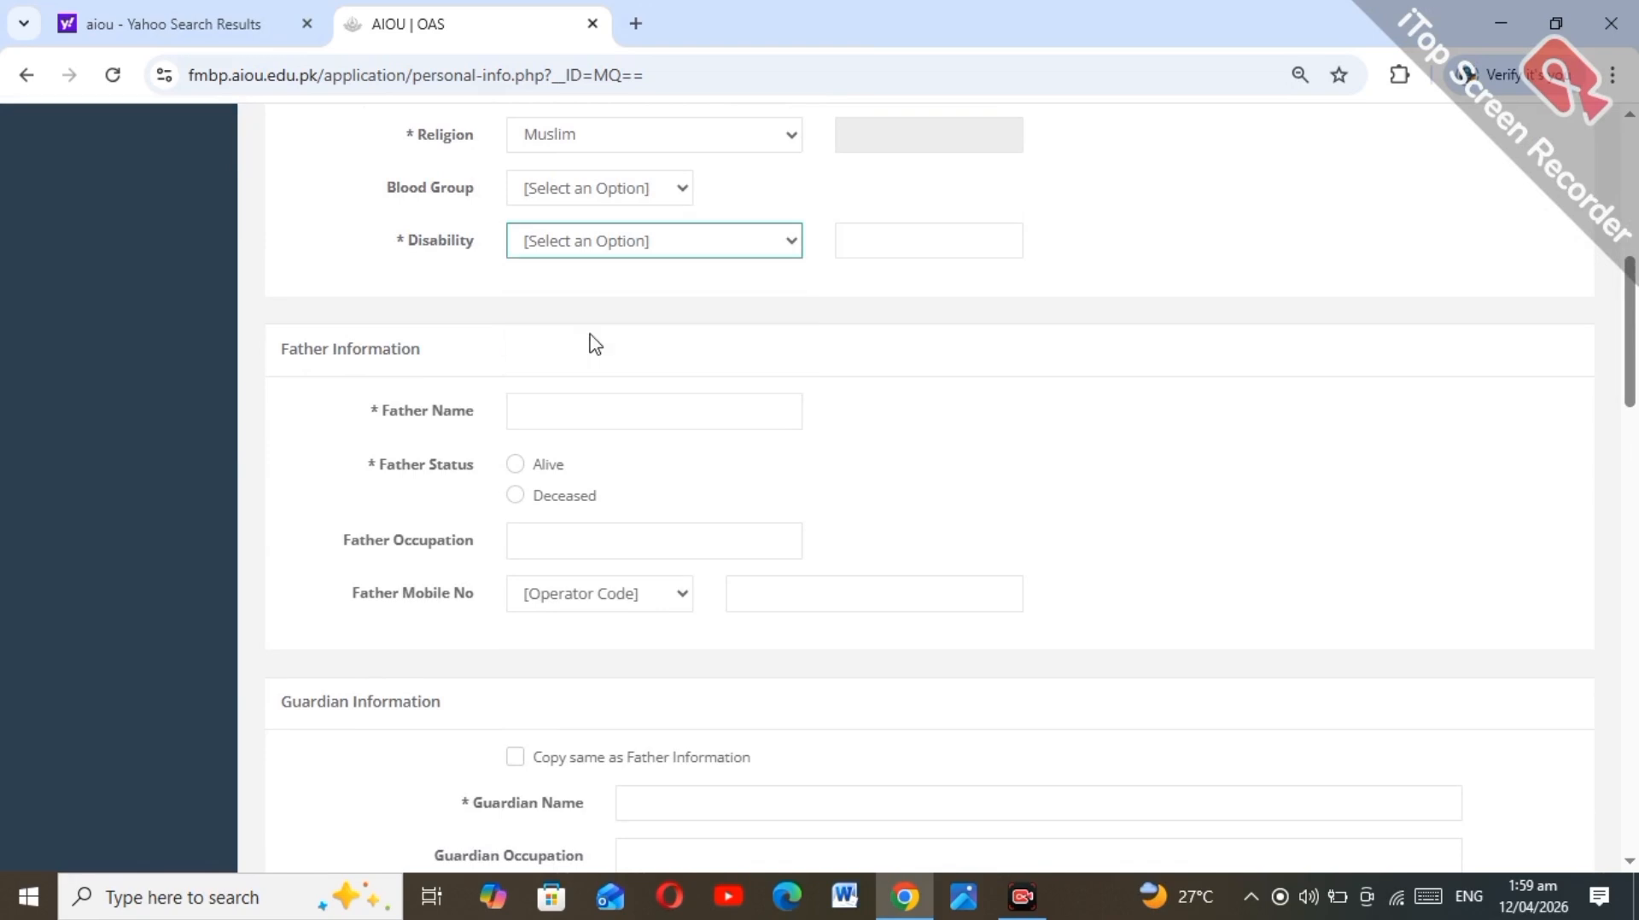
left_click(563, 424)
type("A")
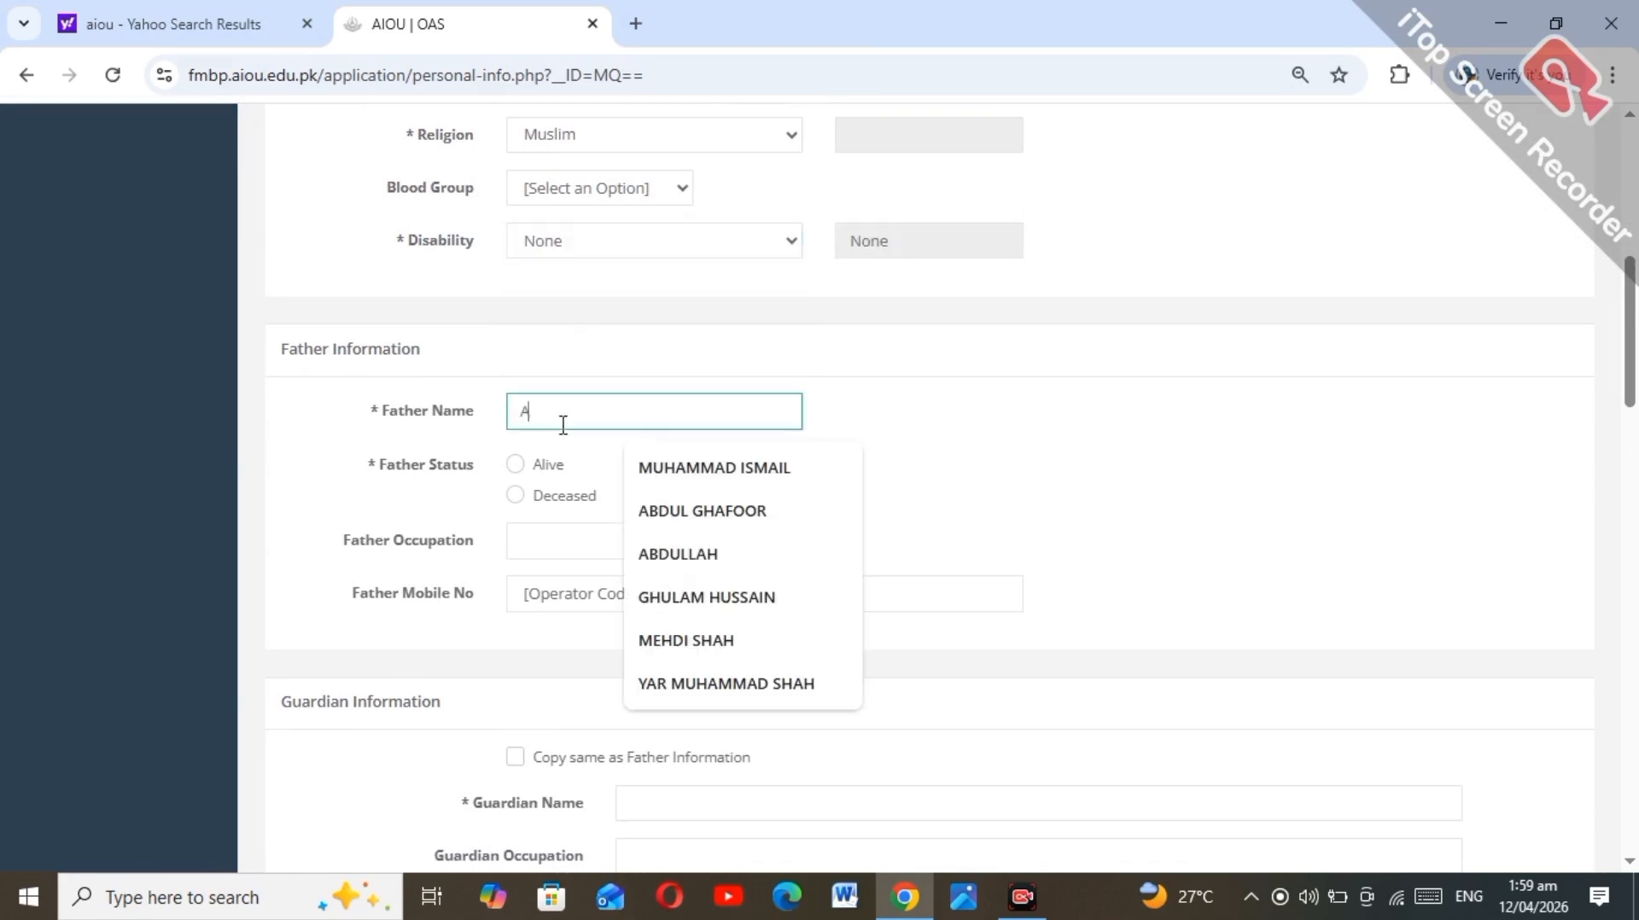
type("F")
left_click(688, 475)
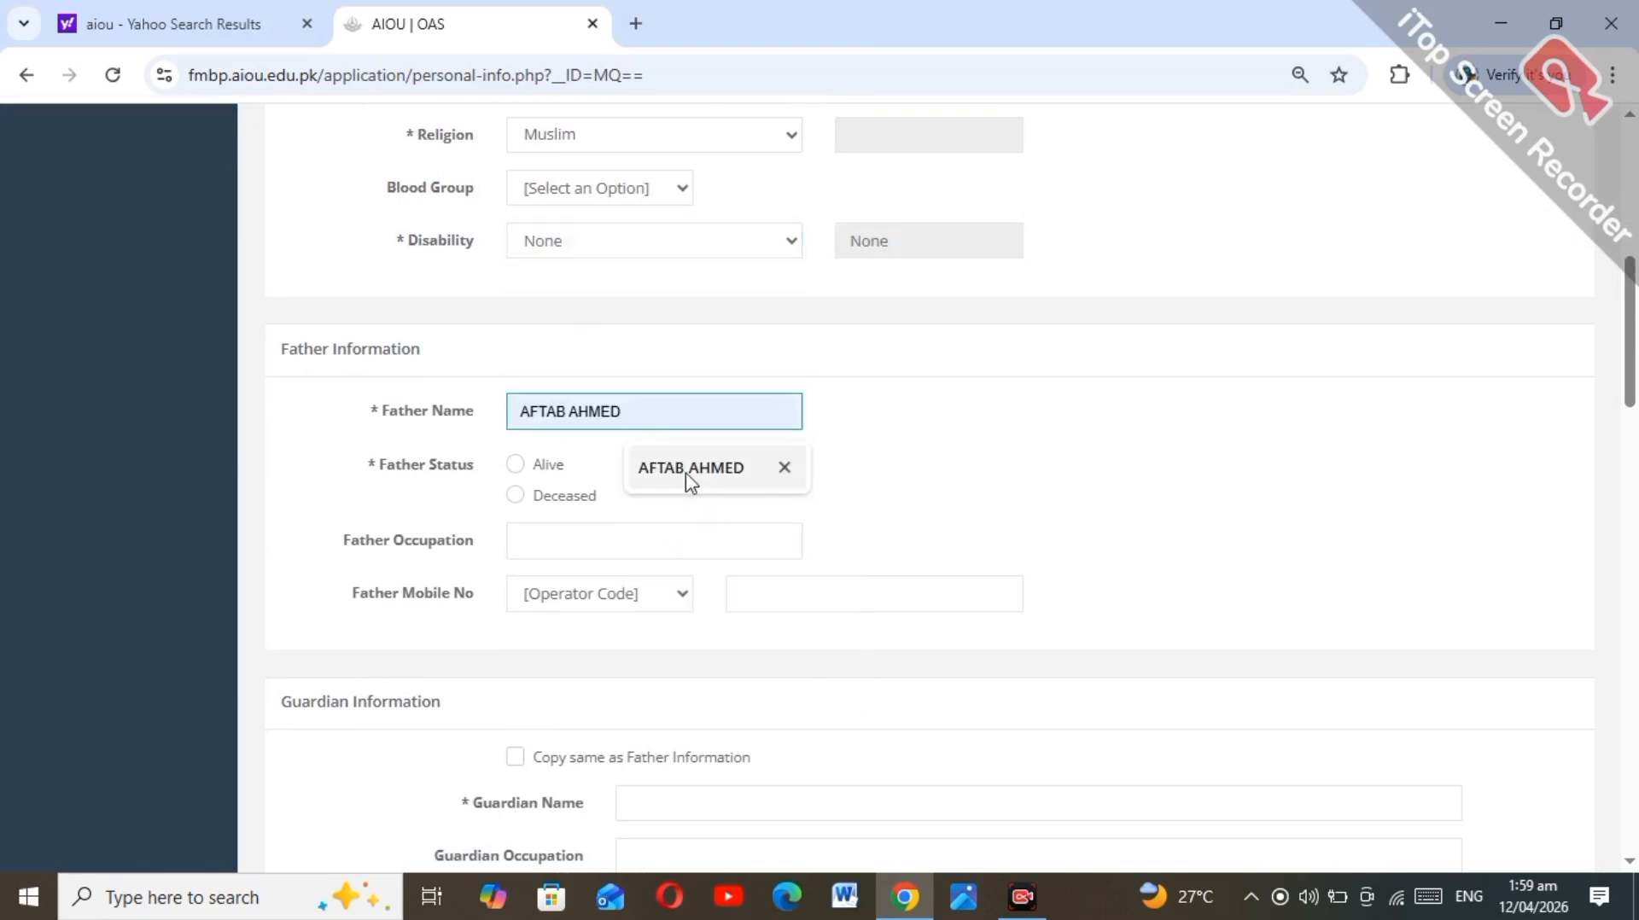
left_click(688, 477)
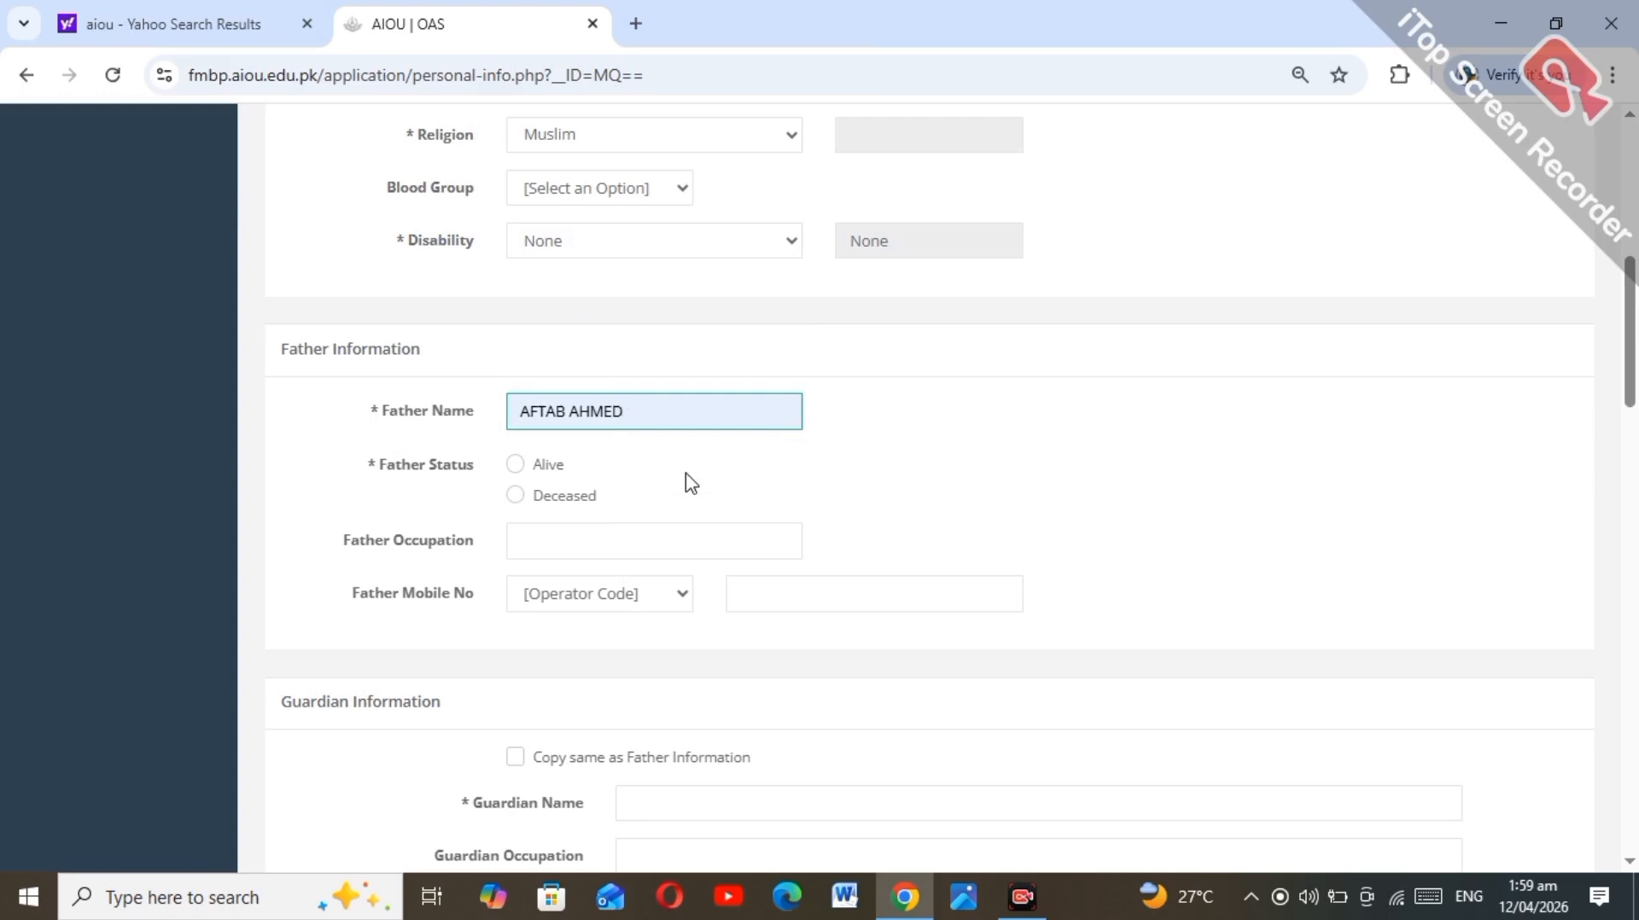
left_click(515, 466)
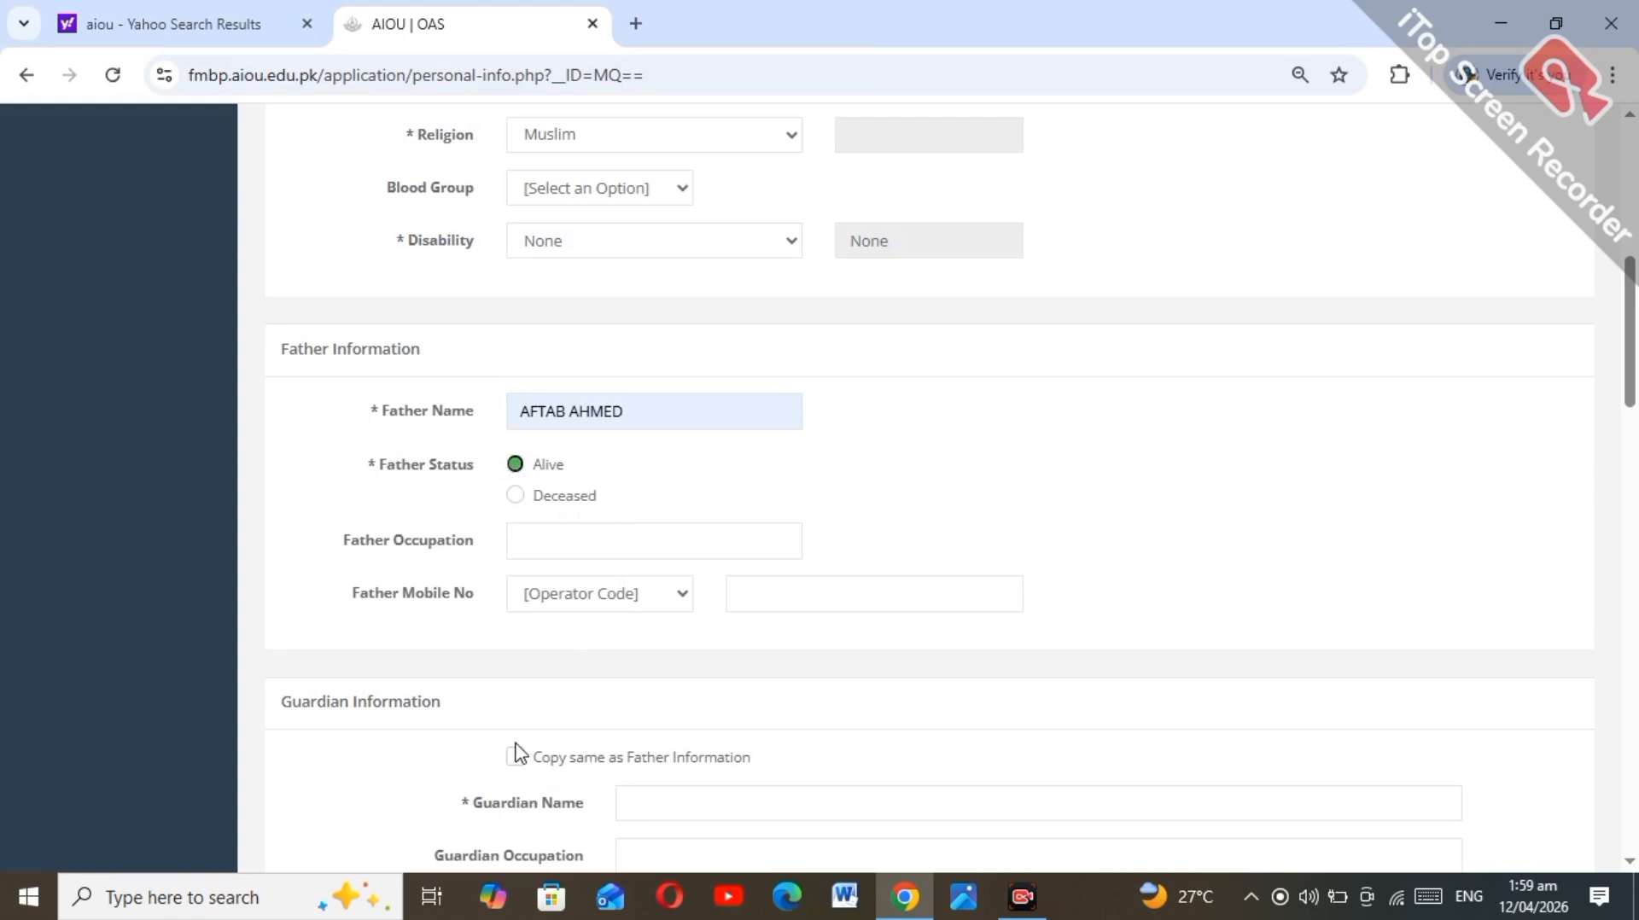
left_click_drag(1630, 349, 1635, 444)
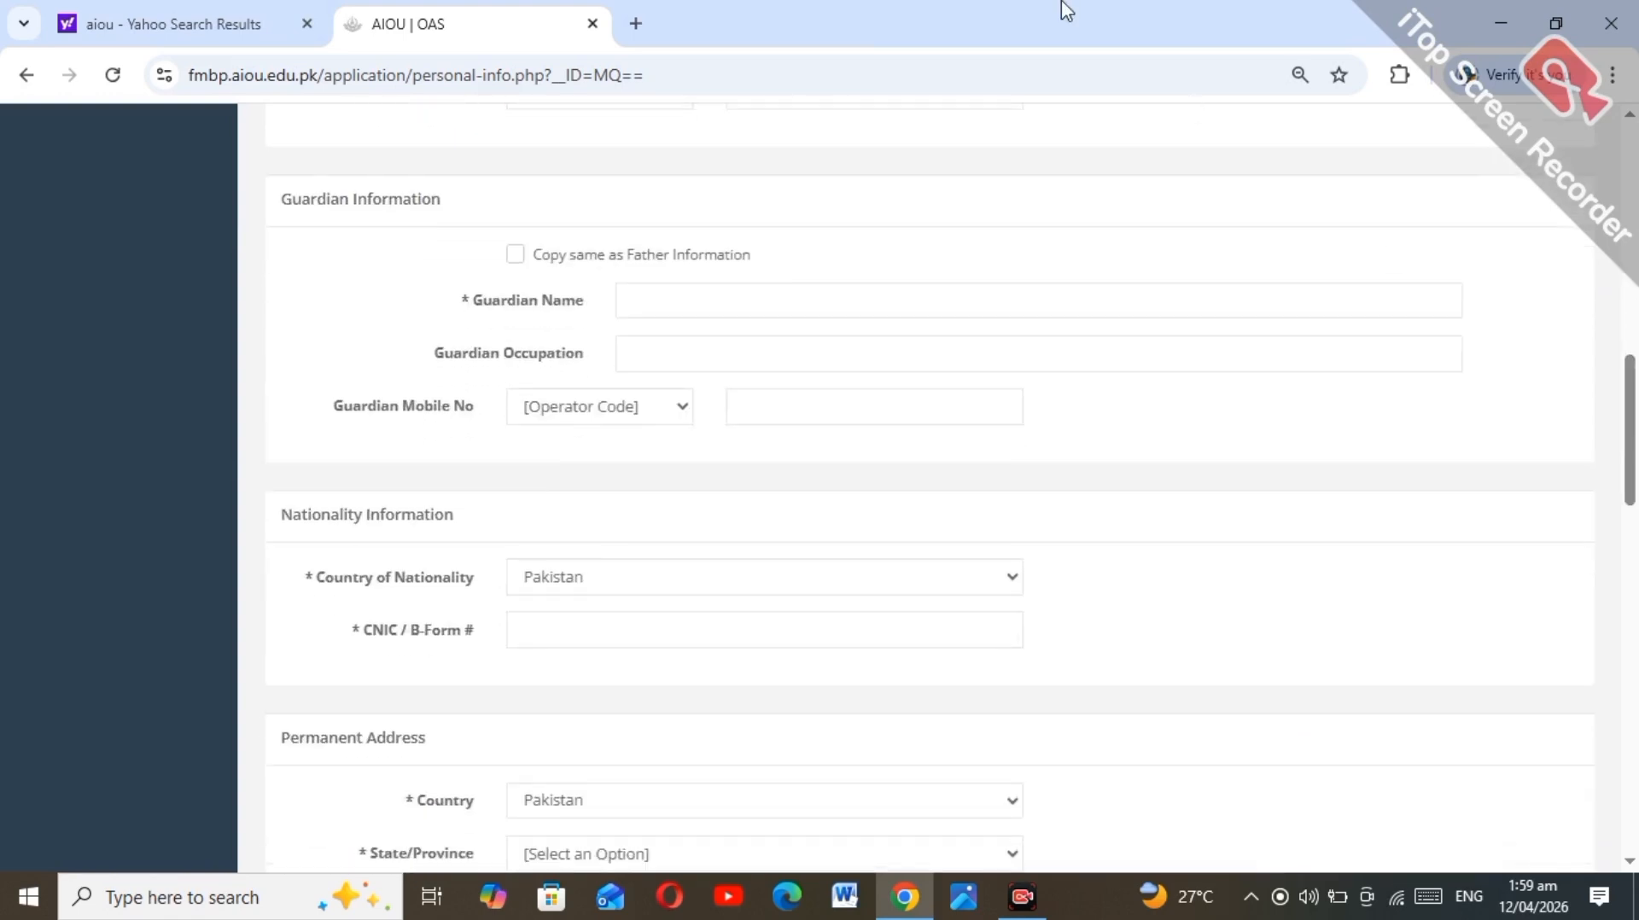
Step: Leave 'Copy same as Father Information' ticked so the guardian name, occupation and mobile fields collapse
left_click(517, 256)
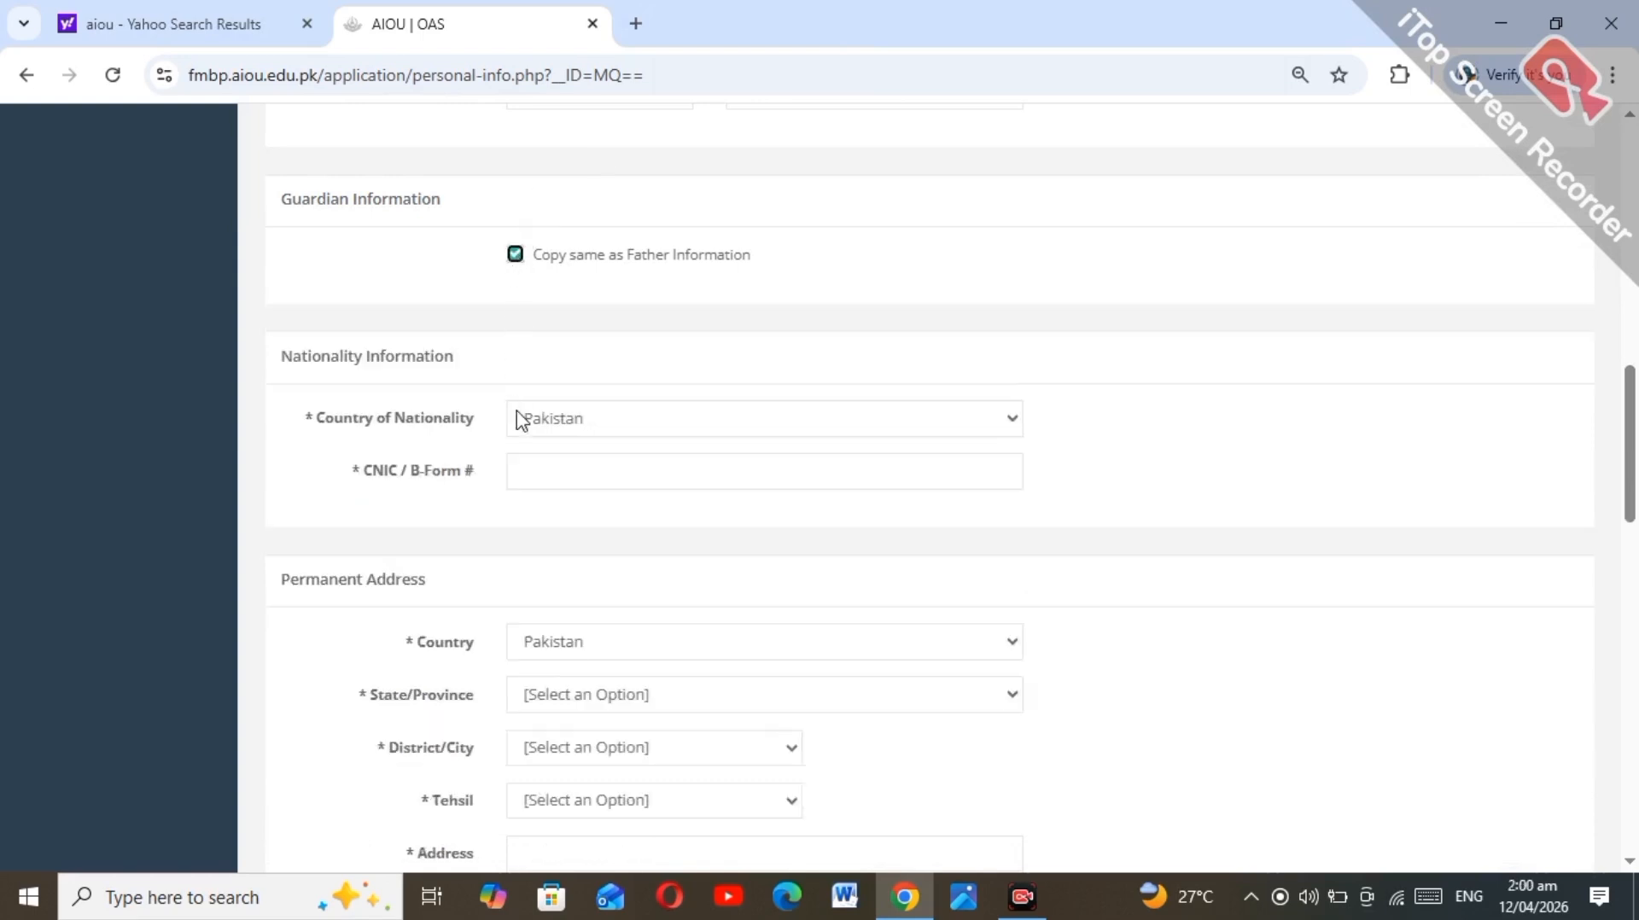
left_click(517, 256)
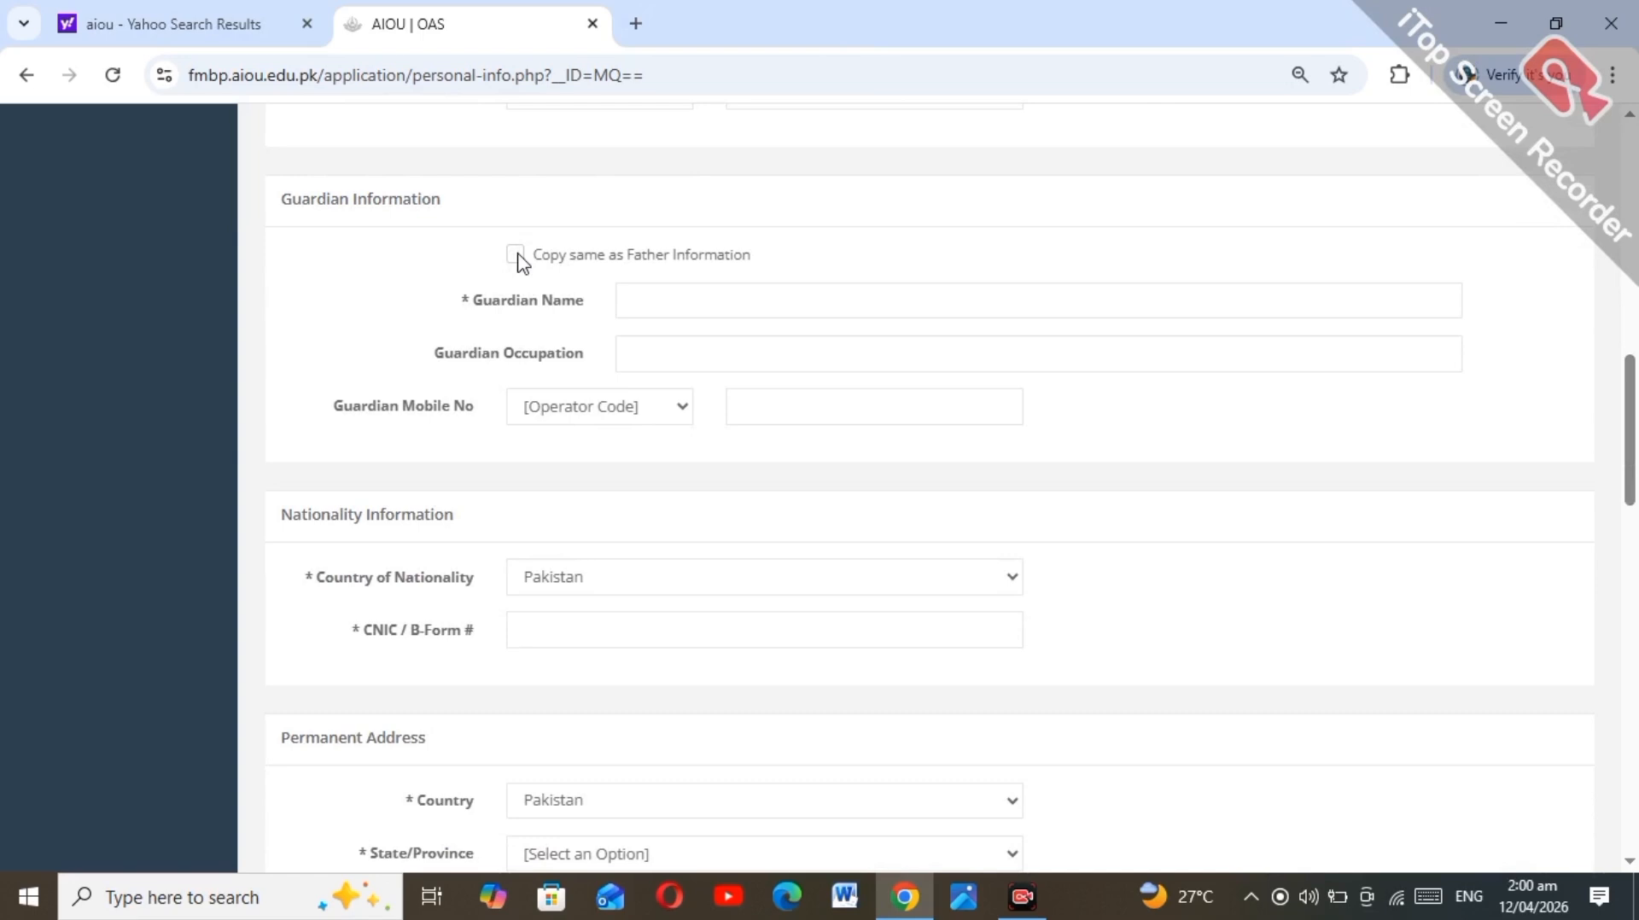
left_click(515, 254)
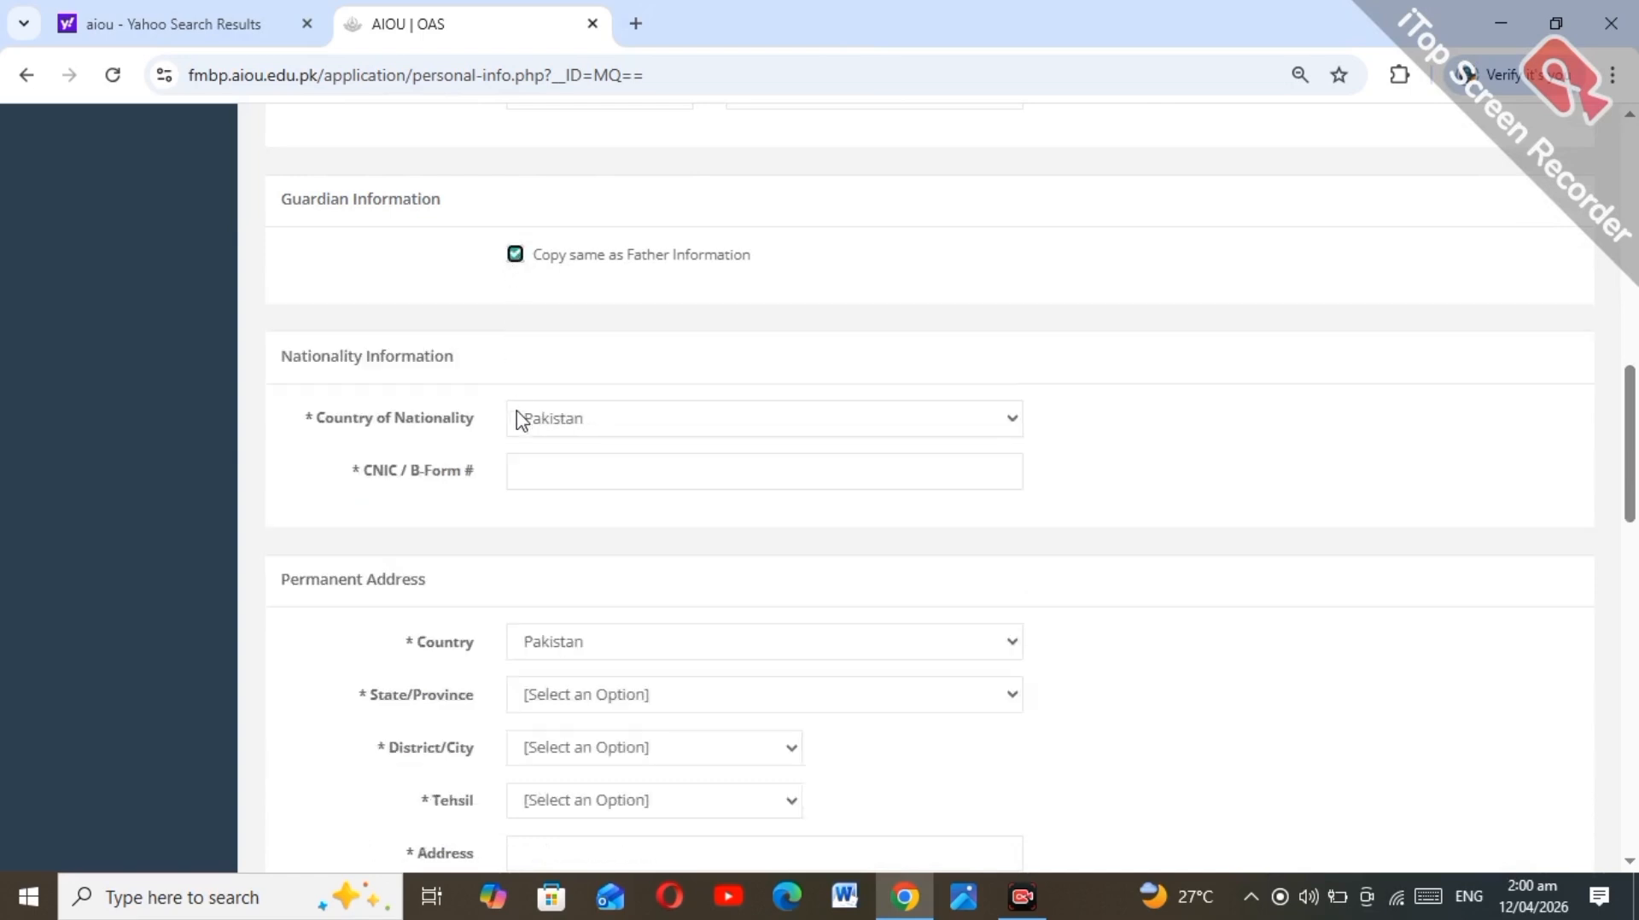
left_click(516, 256)
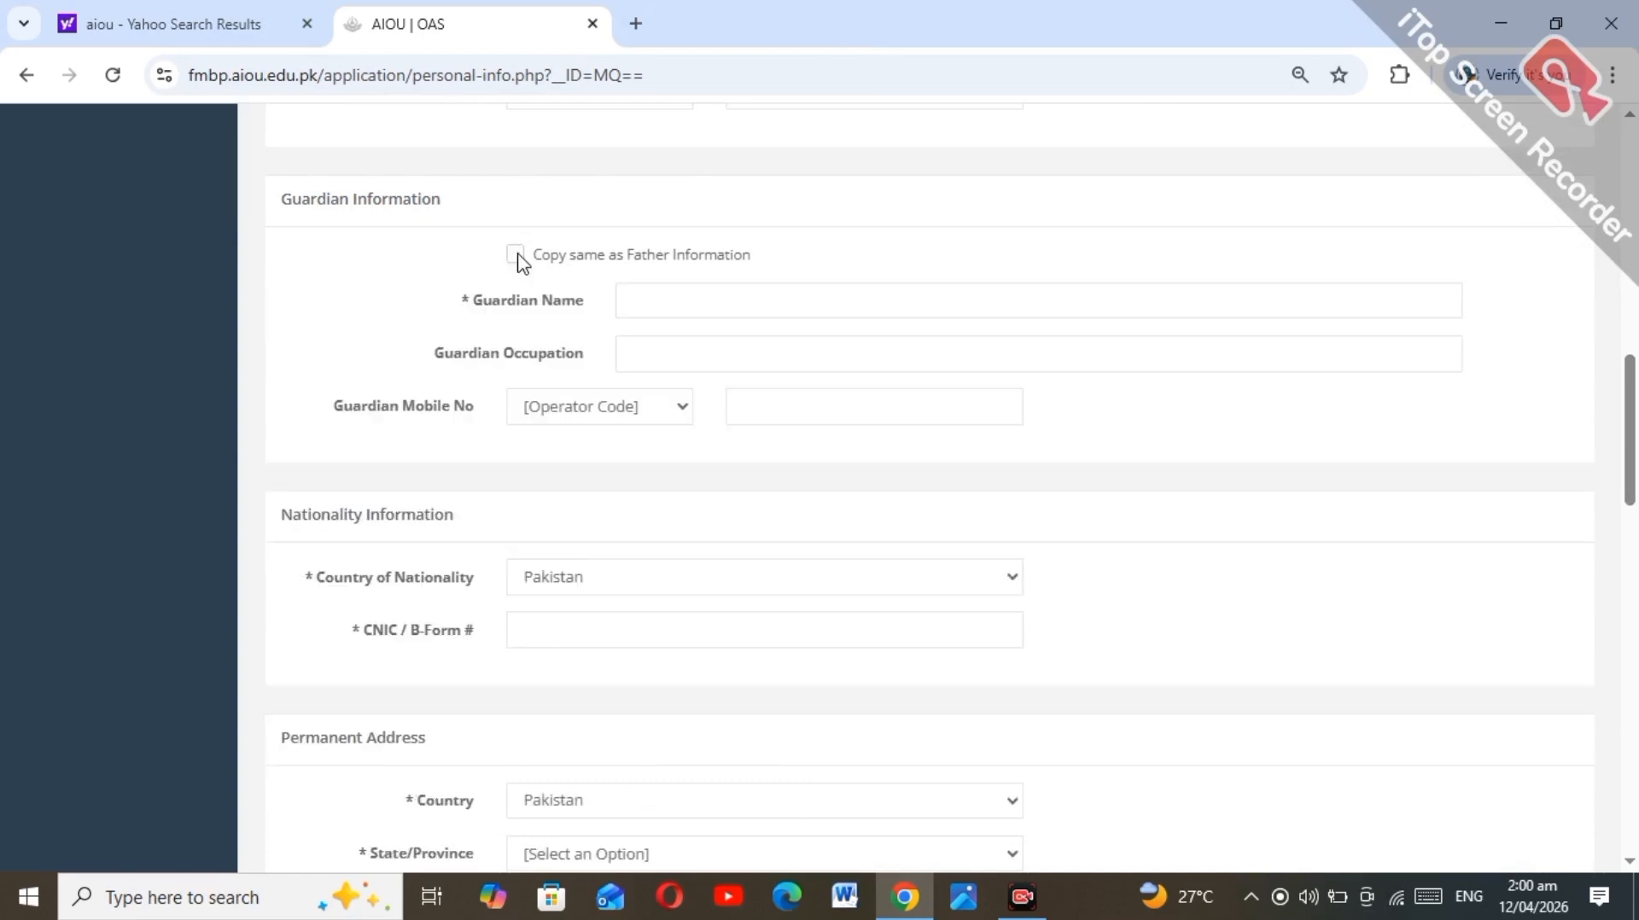
left_click(517, 256)
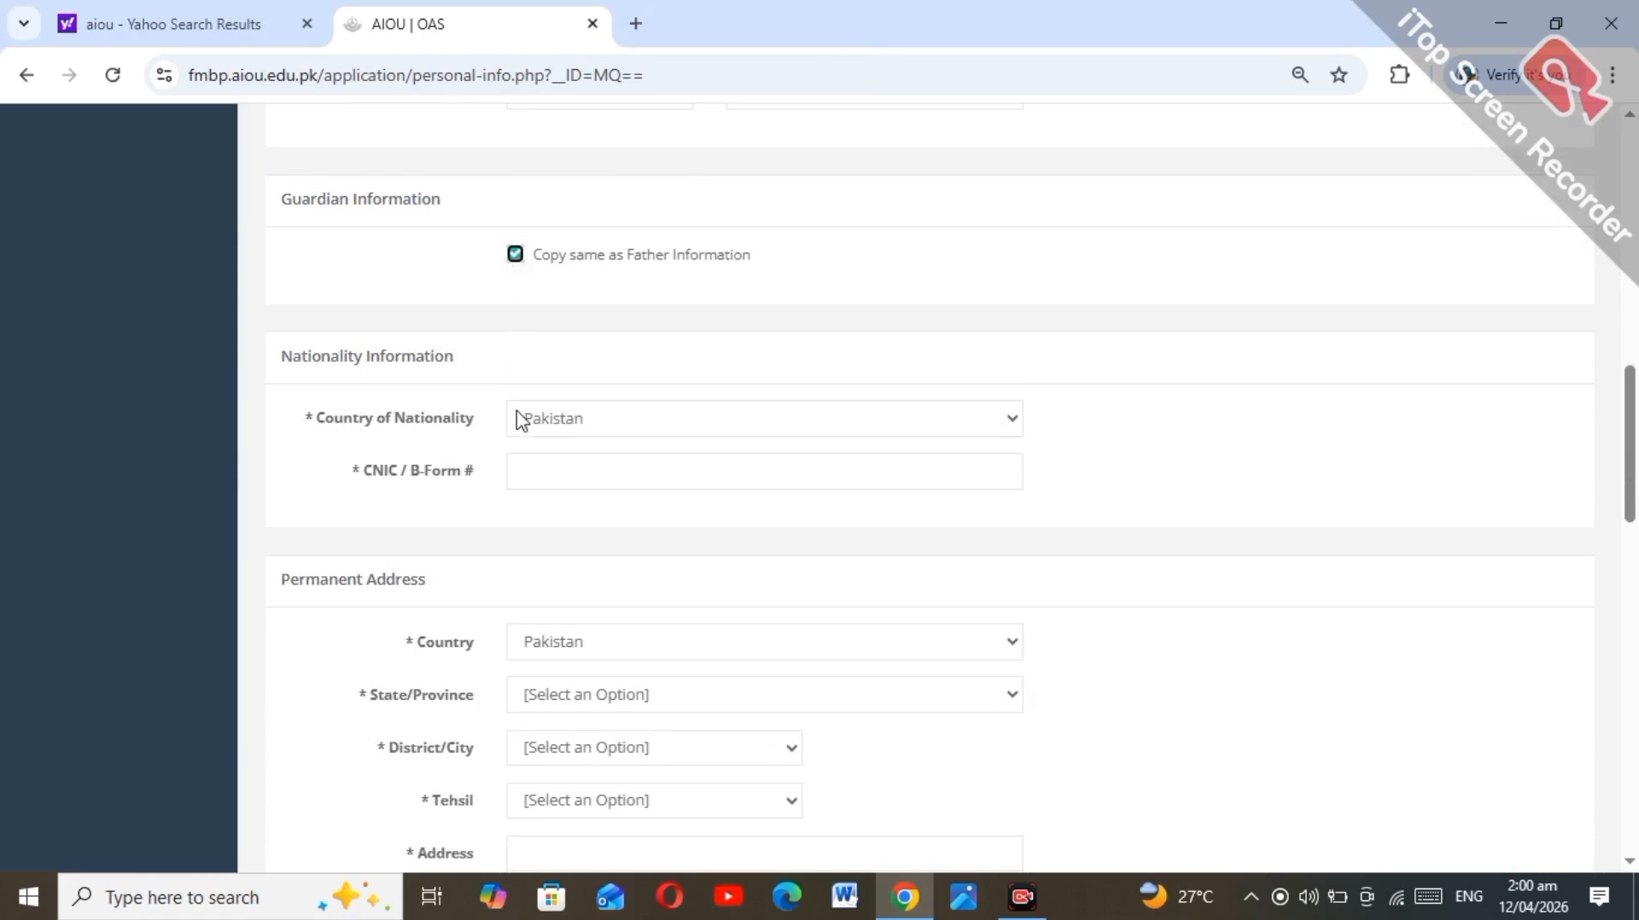
left_click(516, 256)
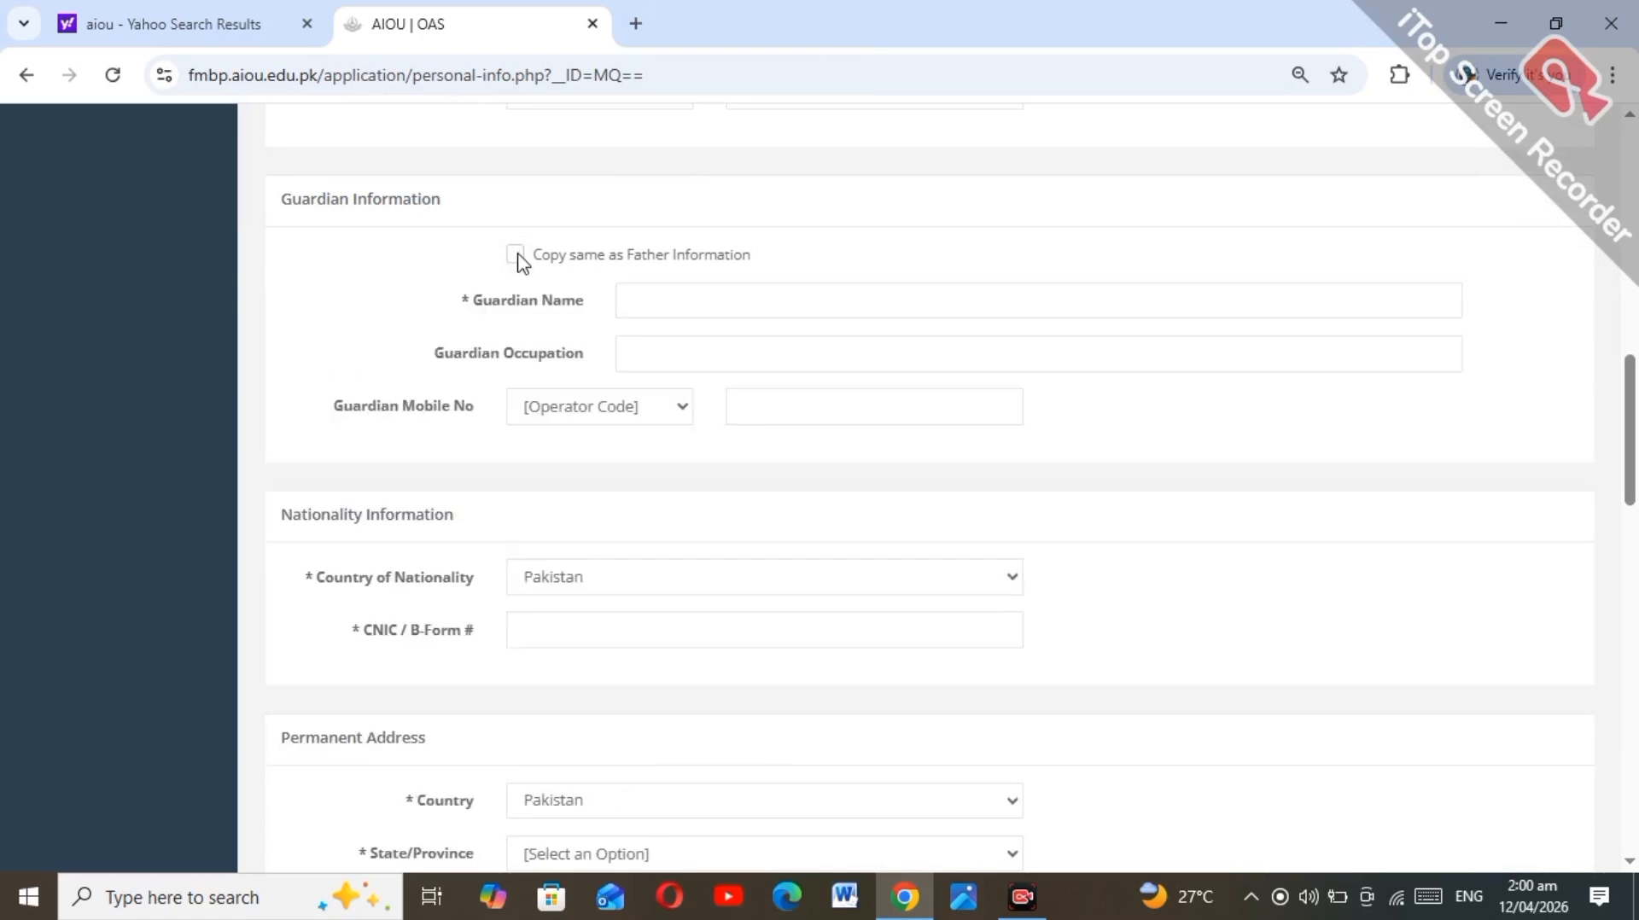
left_click(517, 256)
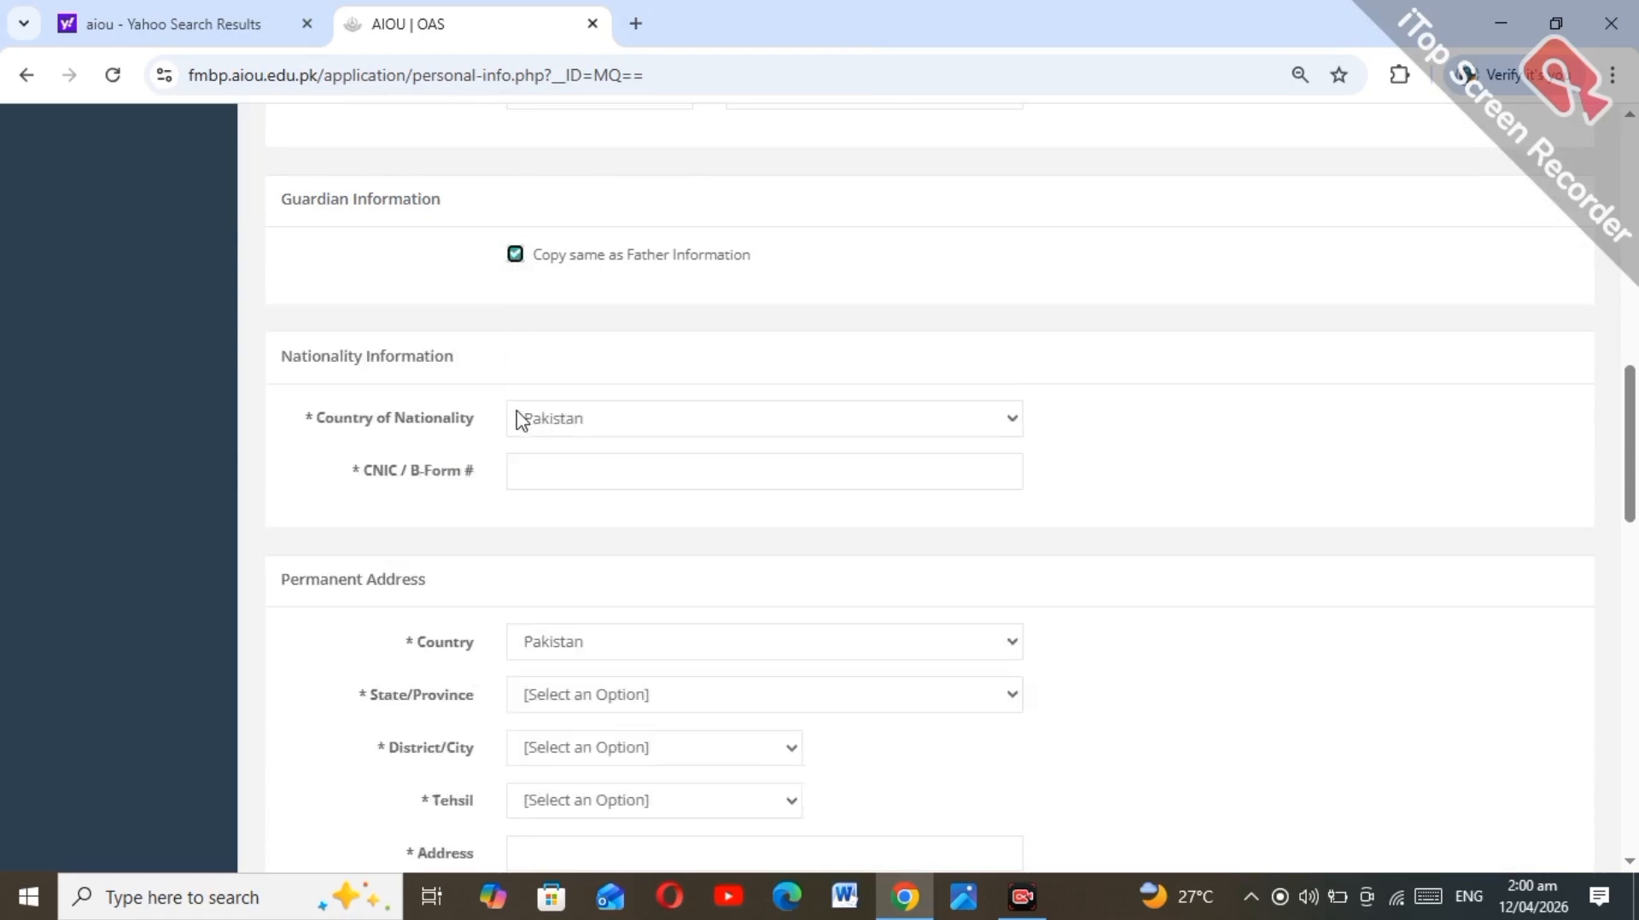
left_click(517, 256)
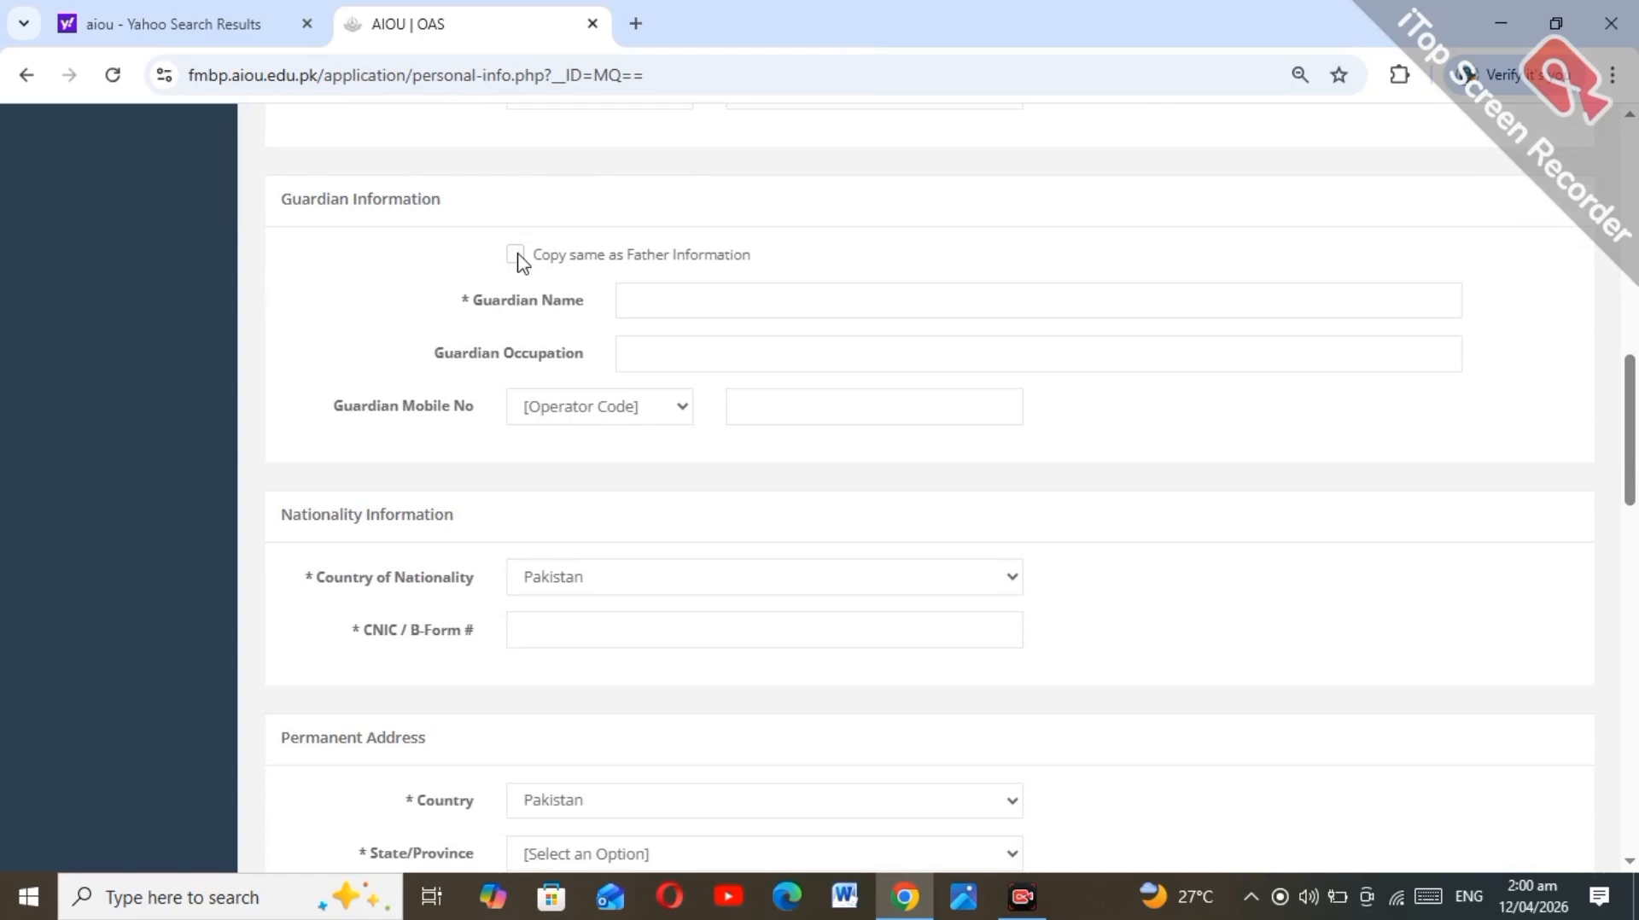
left_click(516, 256)
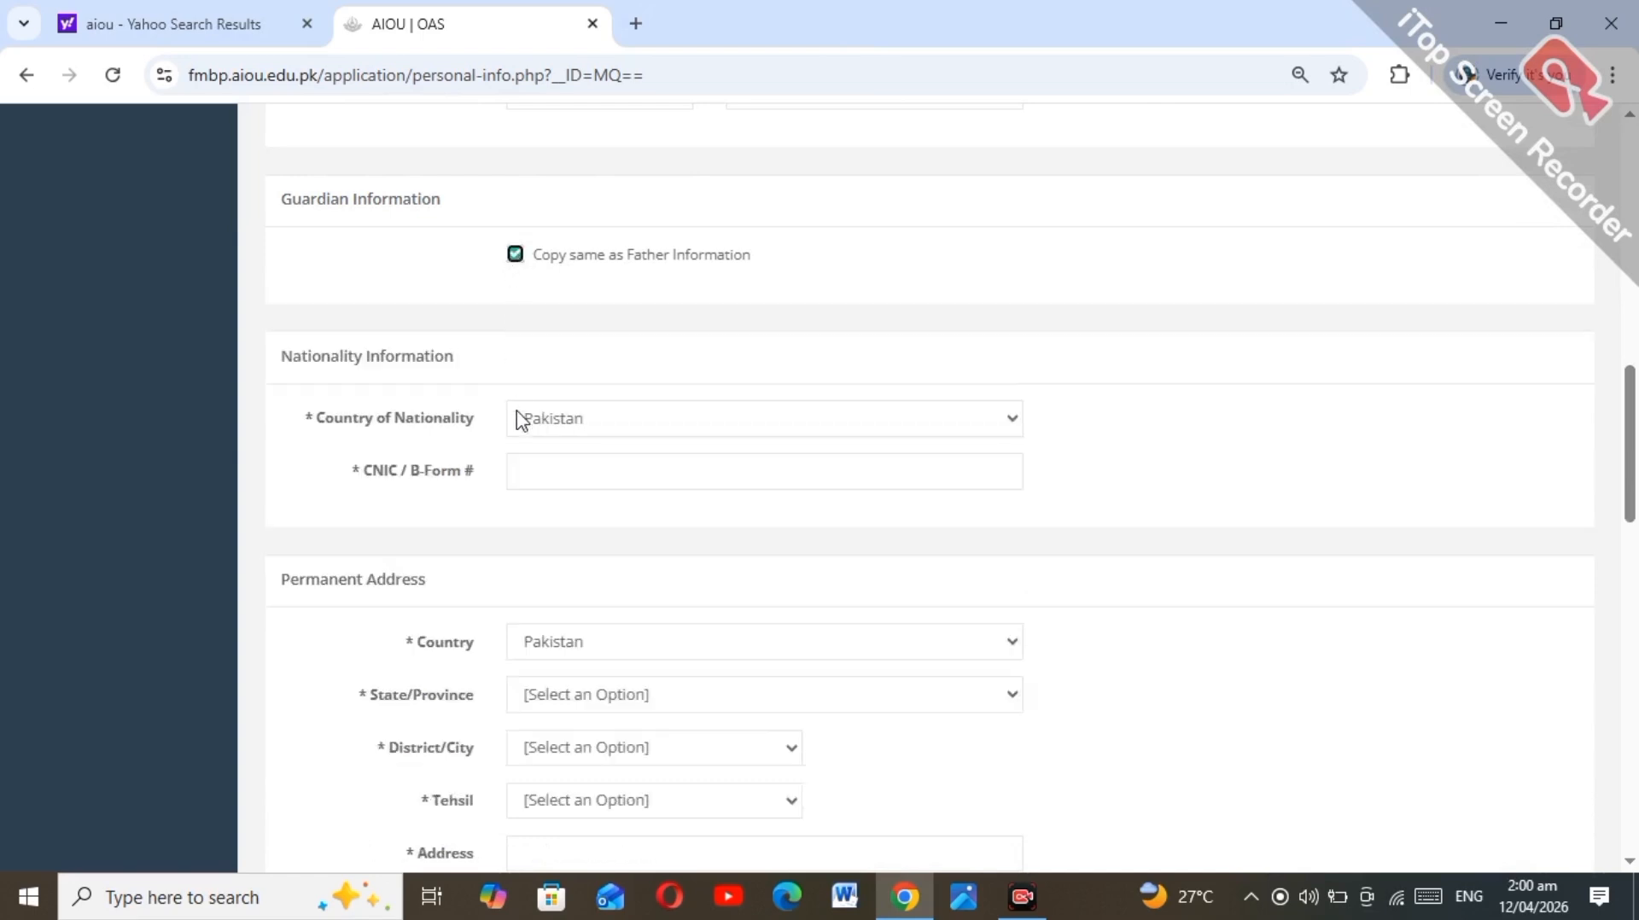
left_click(516, 256)
left_click(516, 257)
Step: Enter the applicant's CNIC / B-Form number and choose Sindh as the permanent address province
left_click(525, 469)
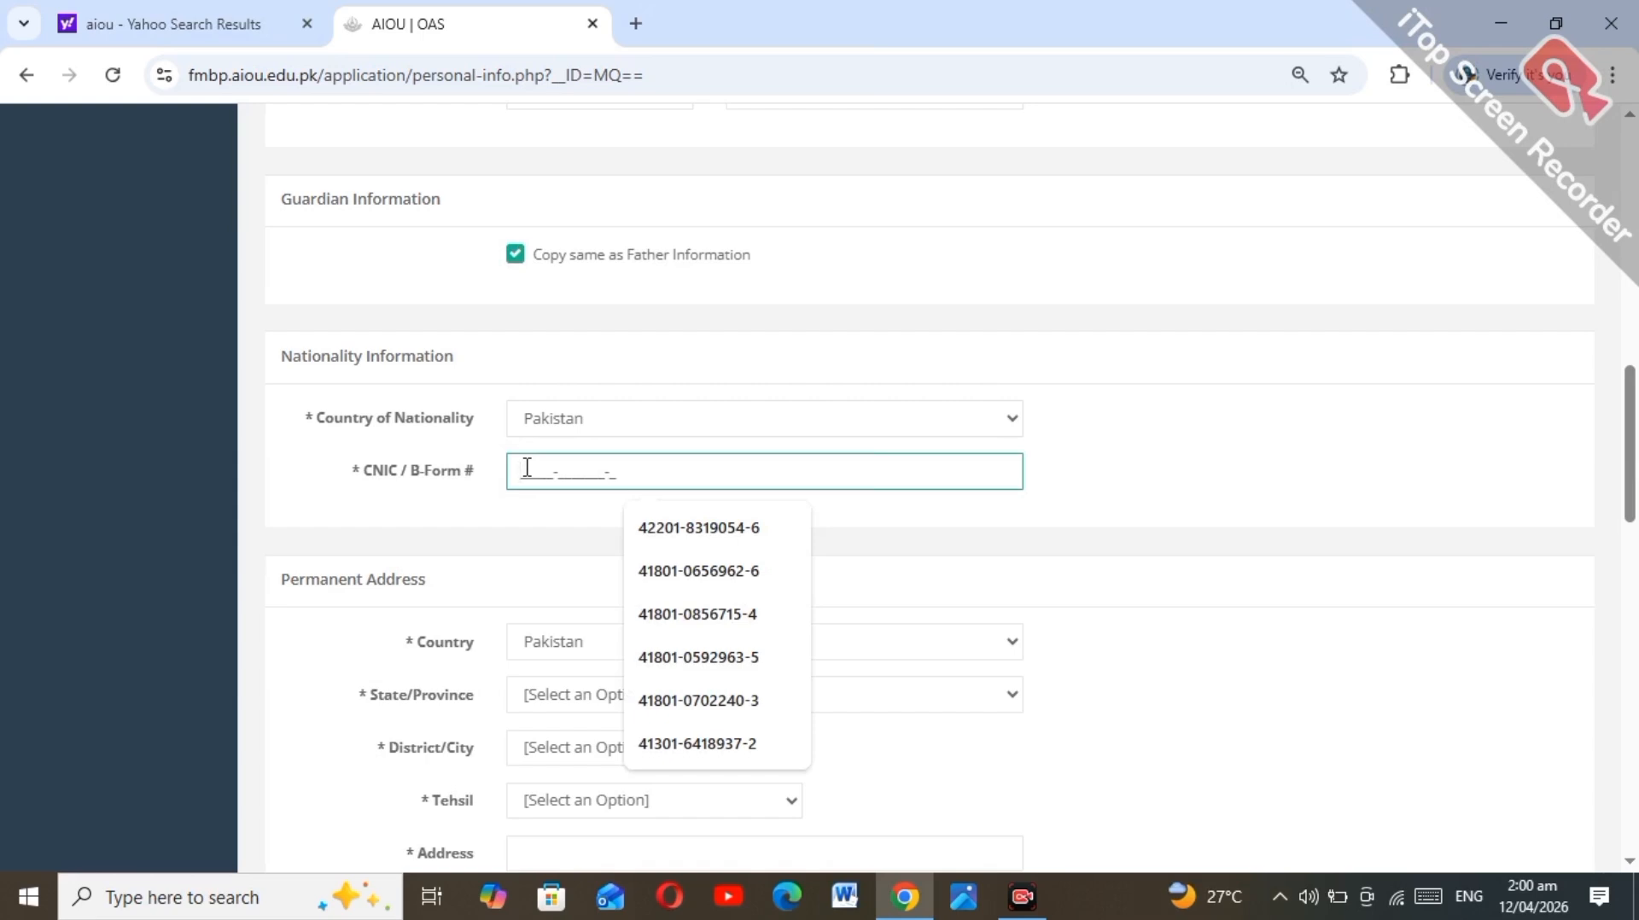
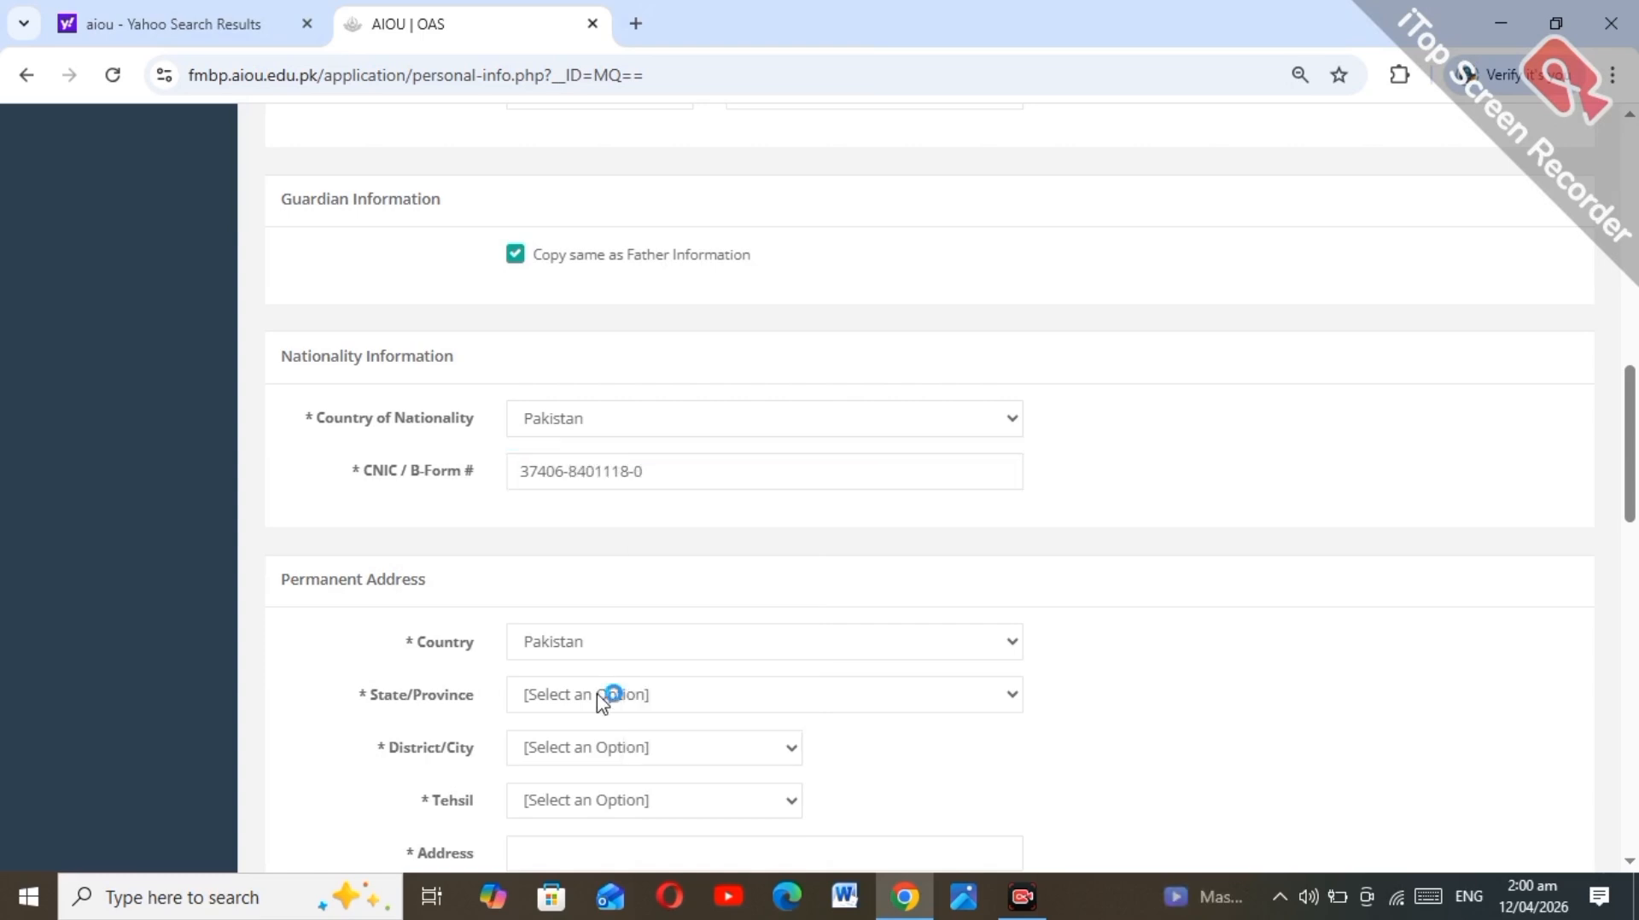
left_click(603, 702)
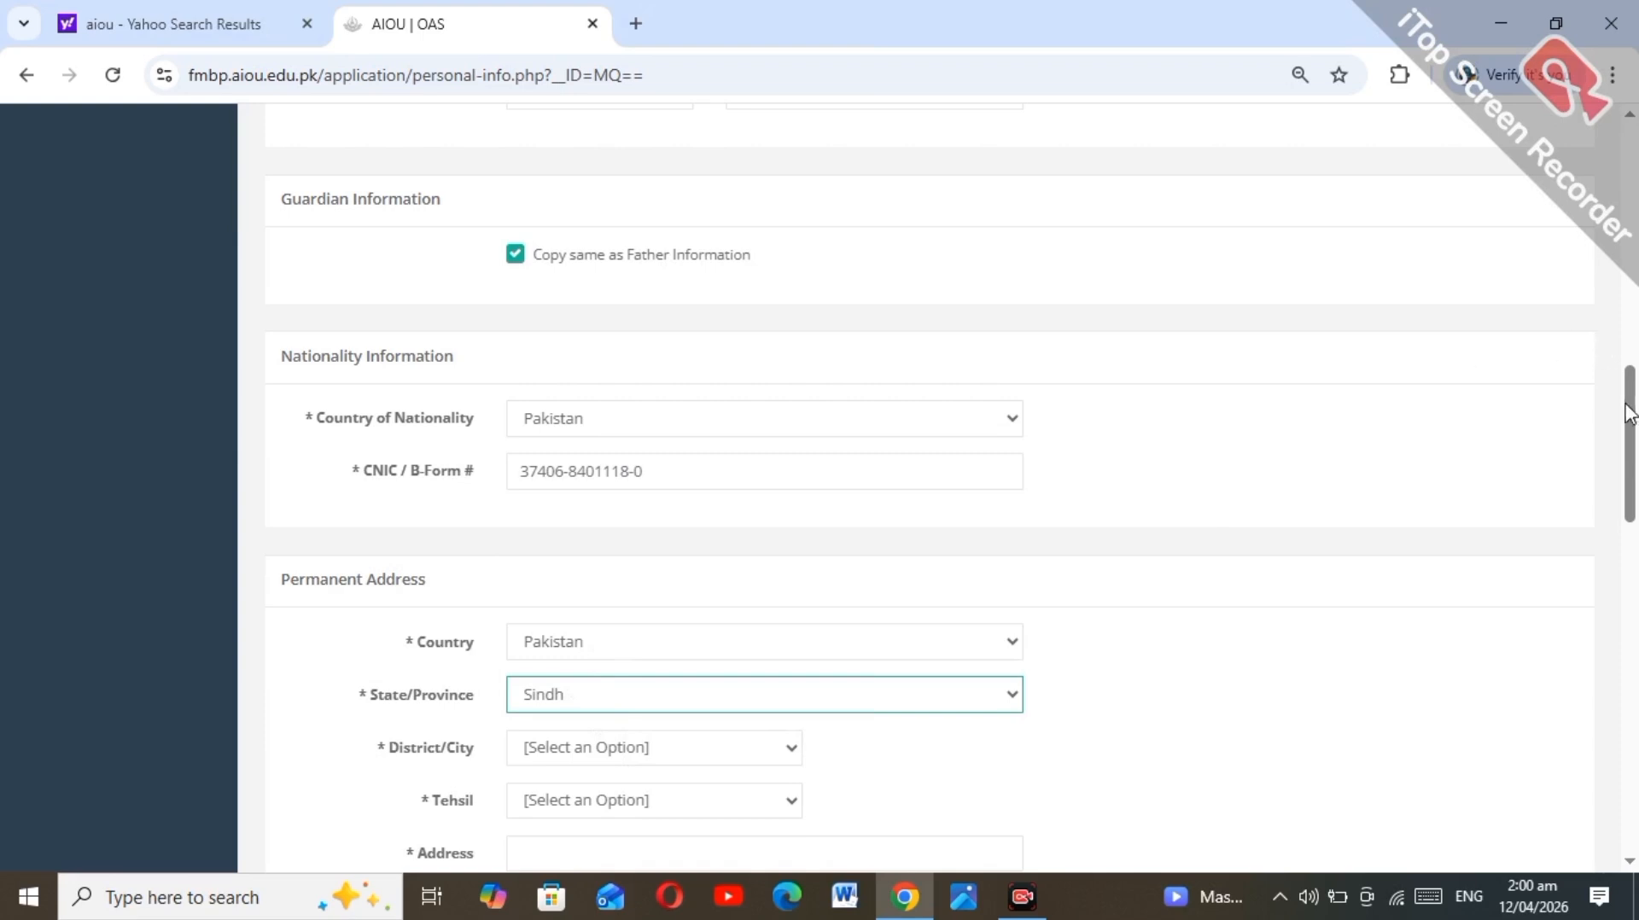
left_click_drag(1628, 414, 1635, 472)
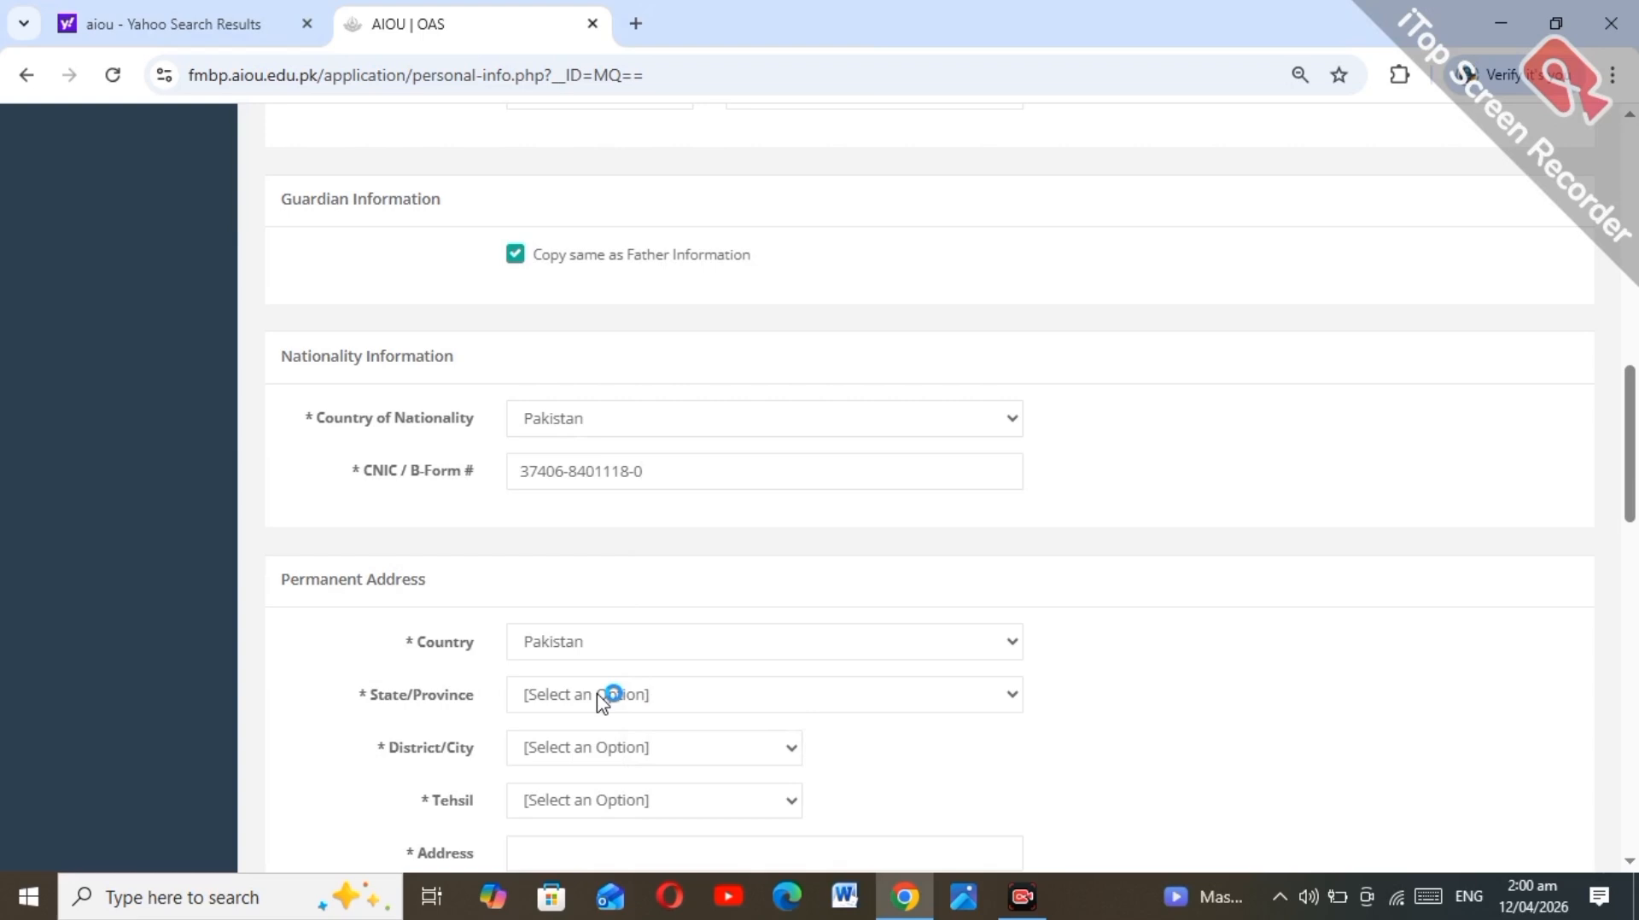
left_click(603, 695)
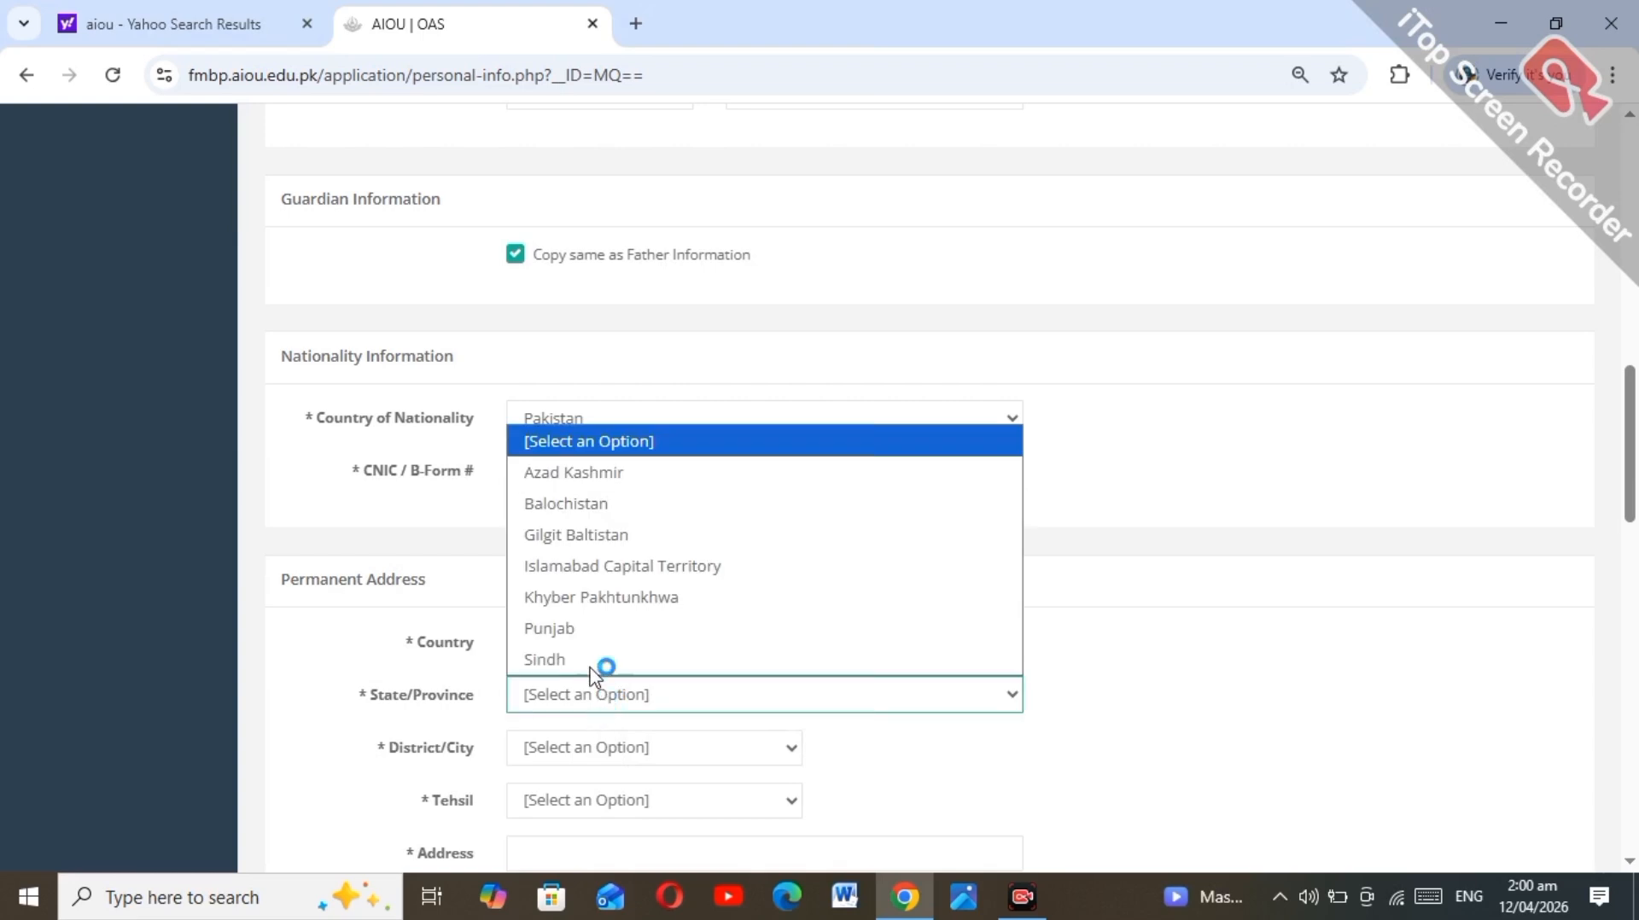
left_click(593, 651)
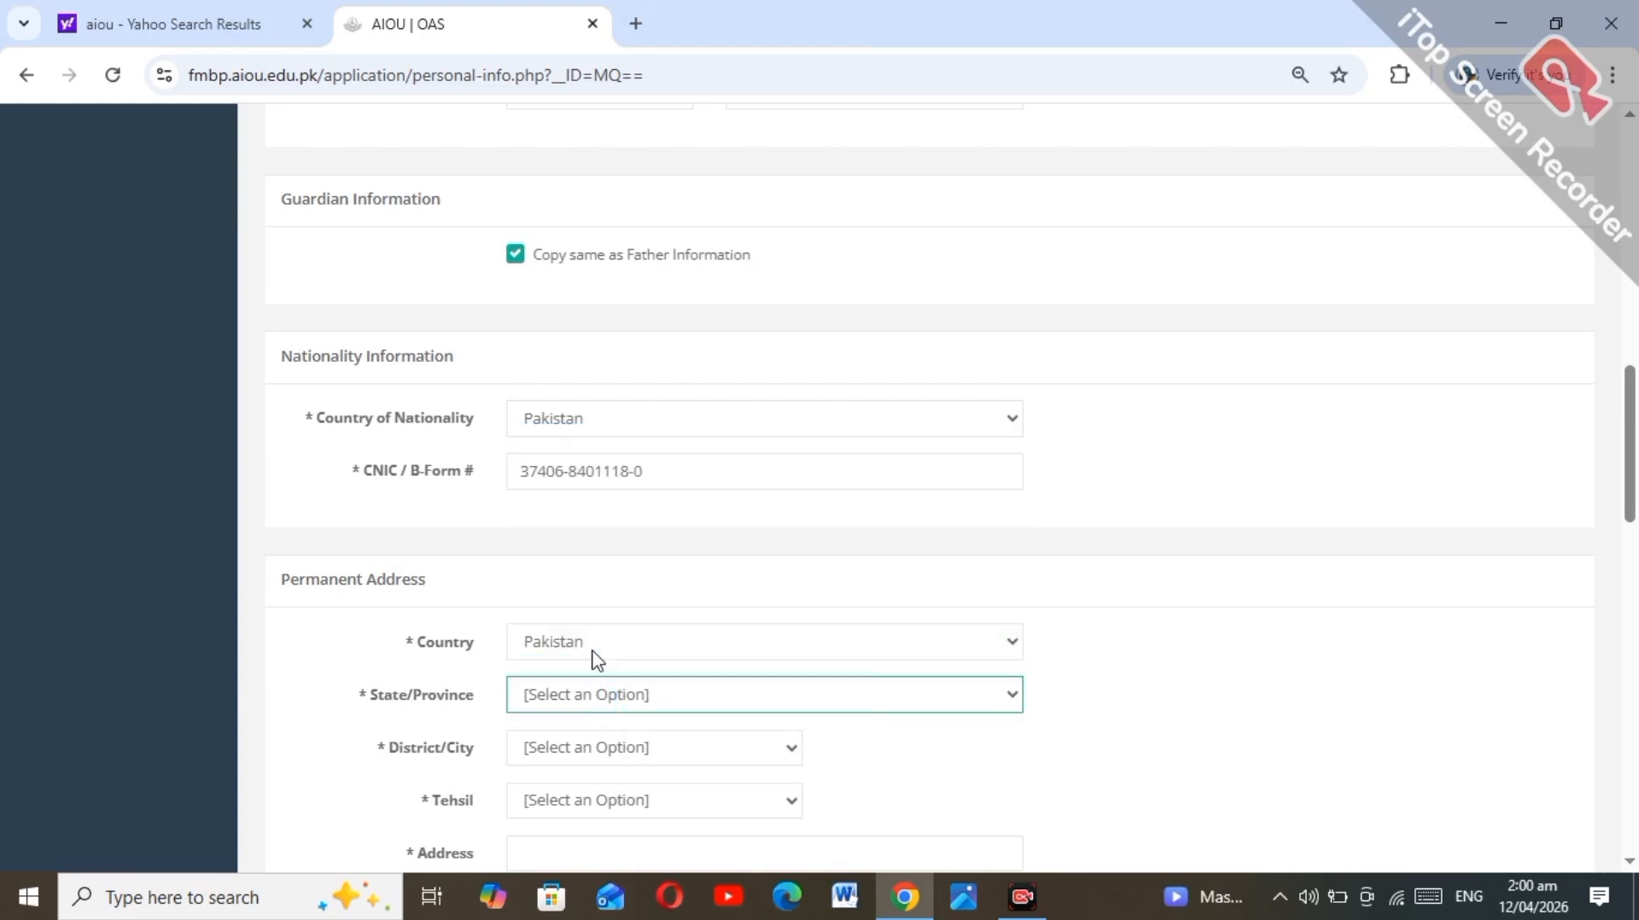
left_click_drag(1632, 414, 1635, 468)
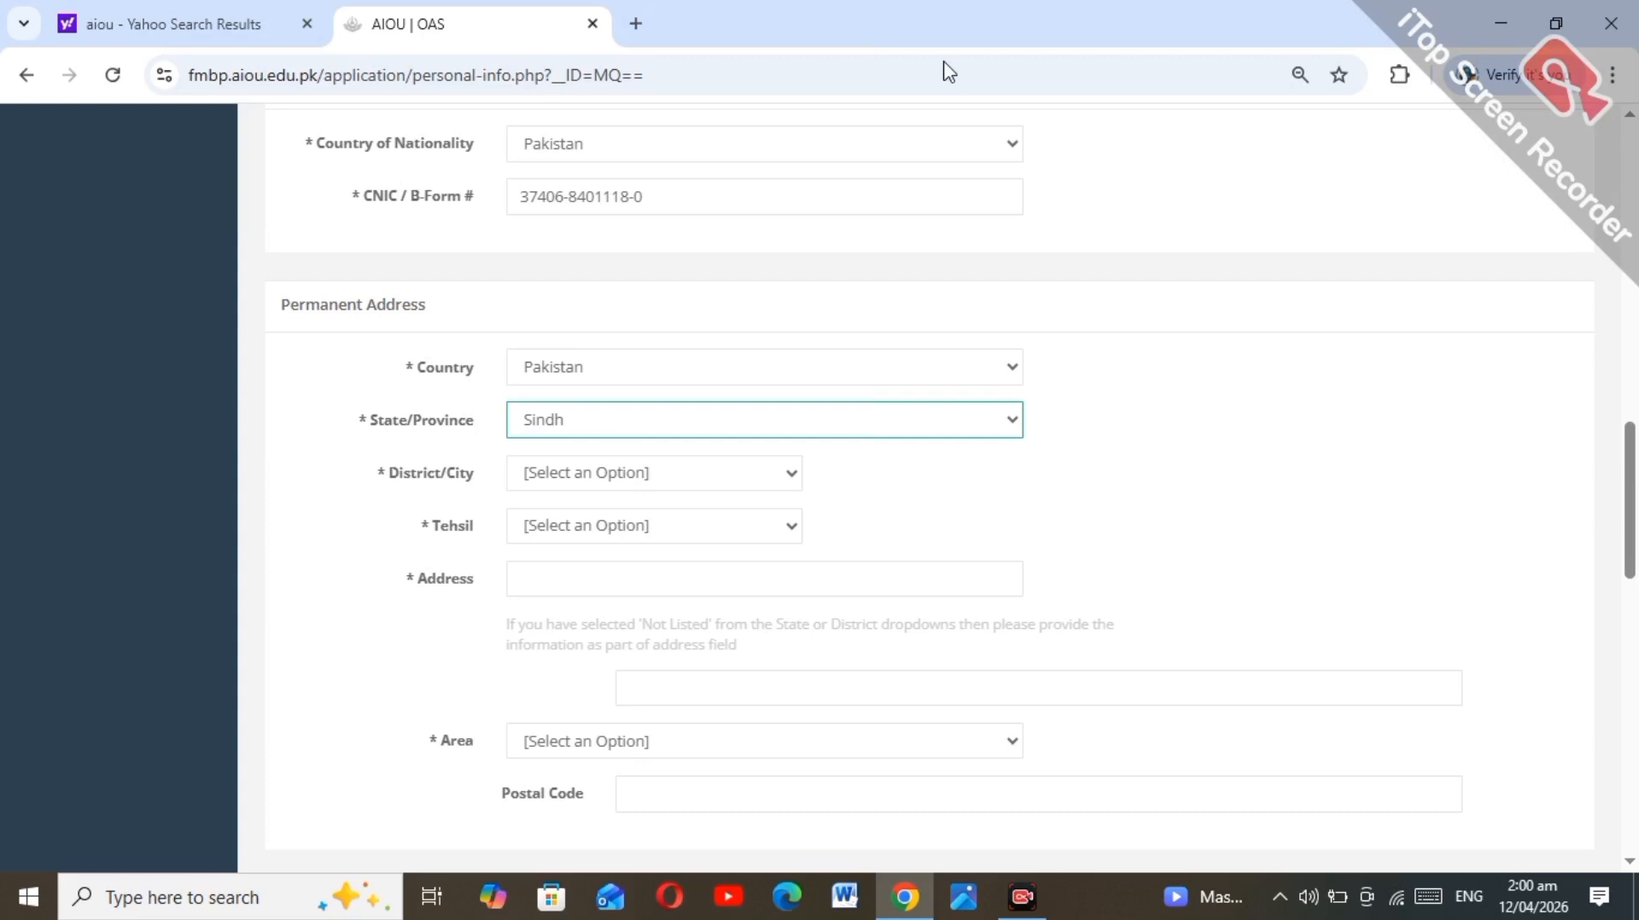
Step: Select MATIARI (M133) as the district and MATIARI as the tehsil
left_click(607, 465)
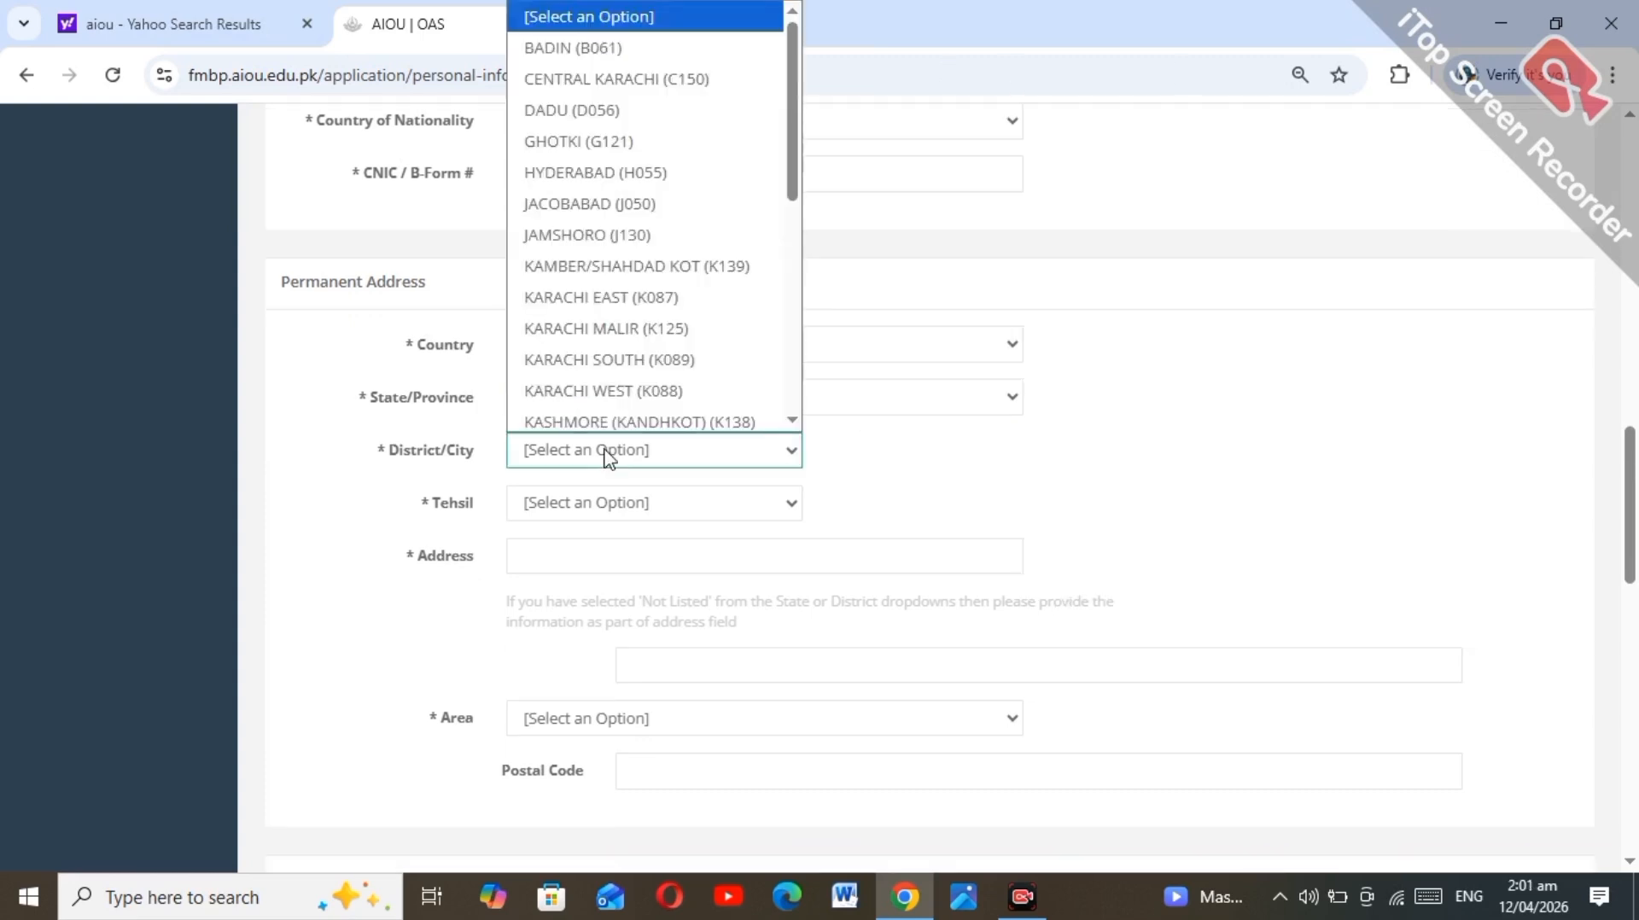
key("m")
key("Return")
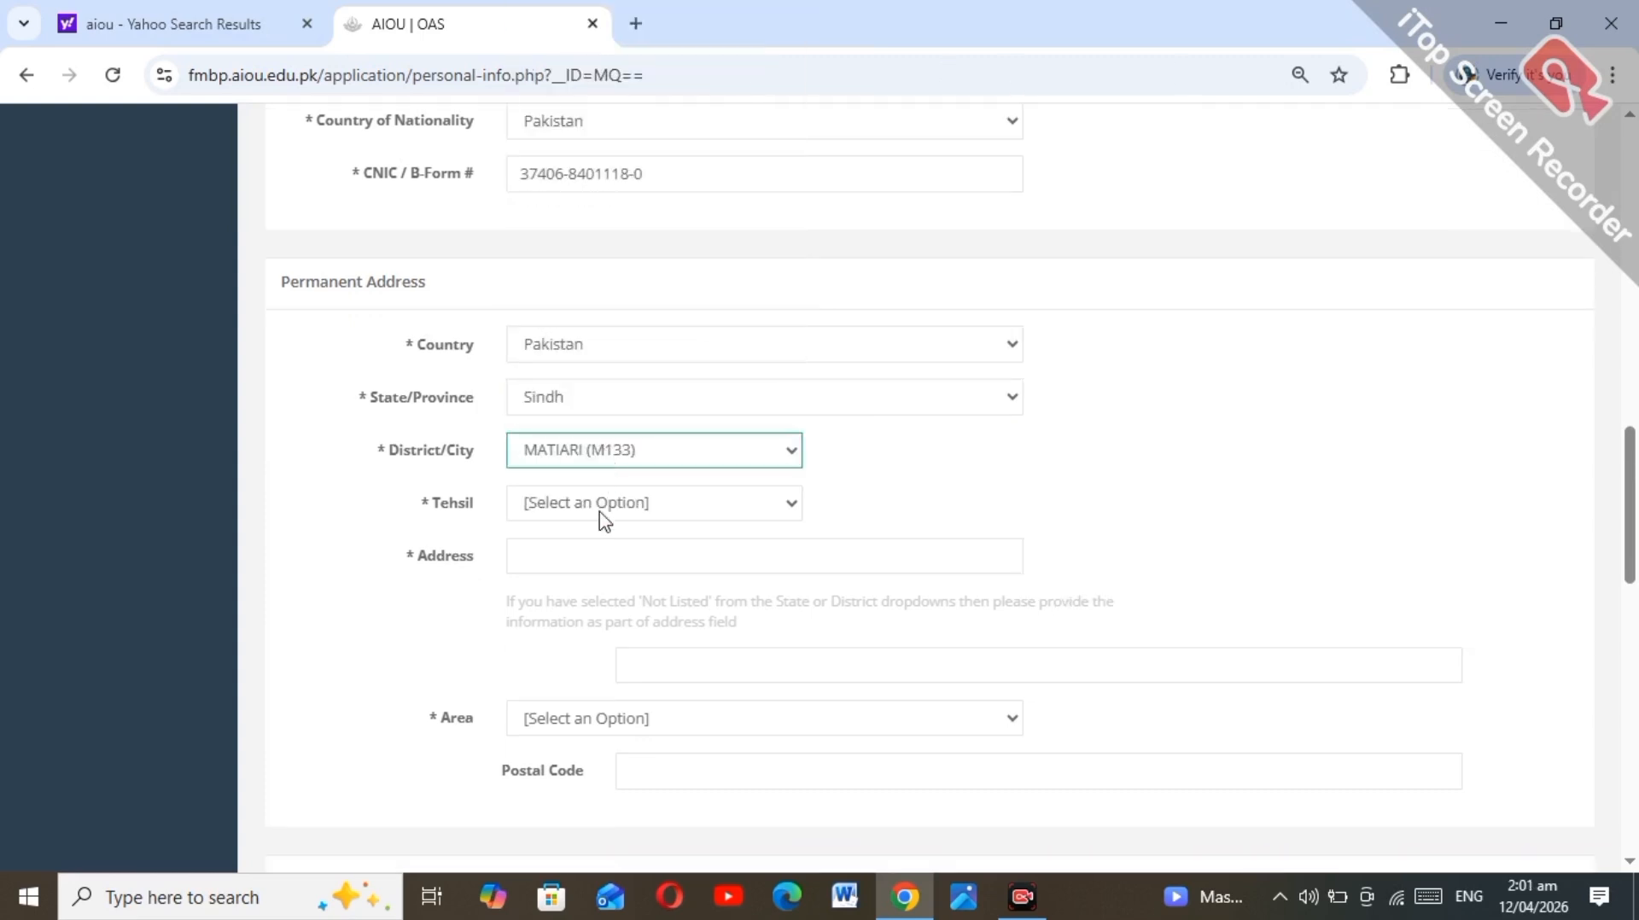
left_click(605, 512)
key("m")
key("Return")
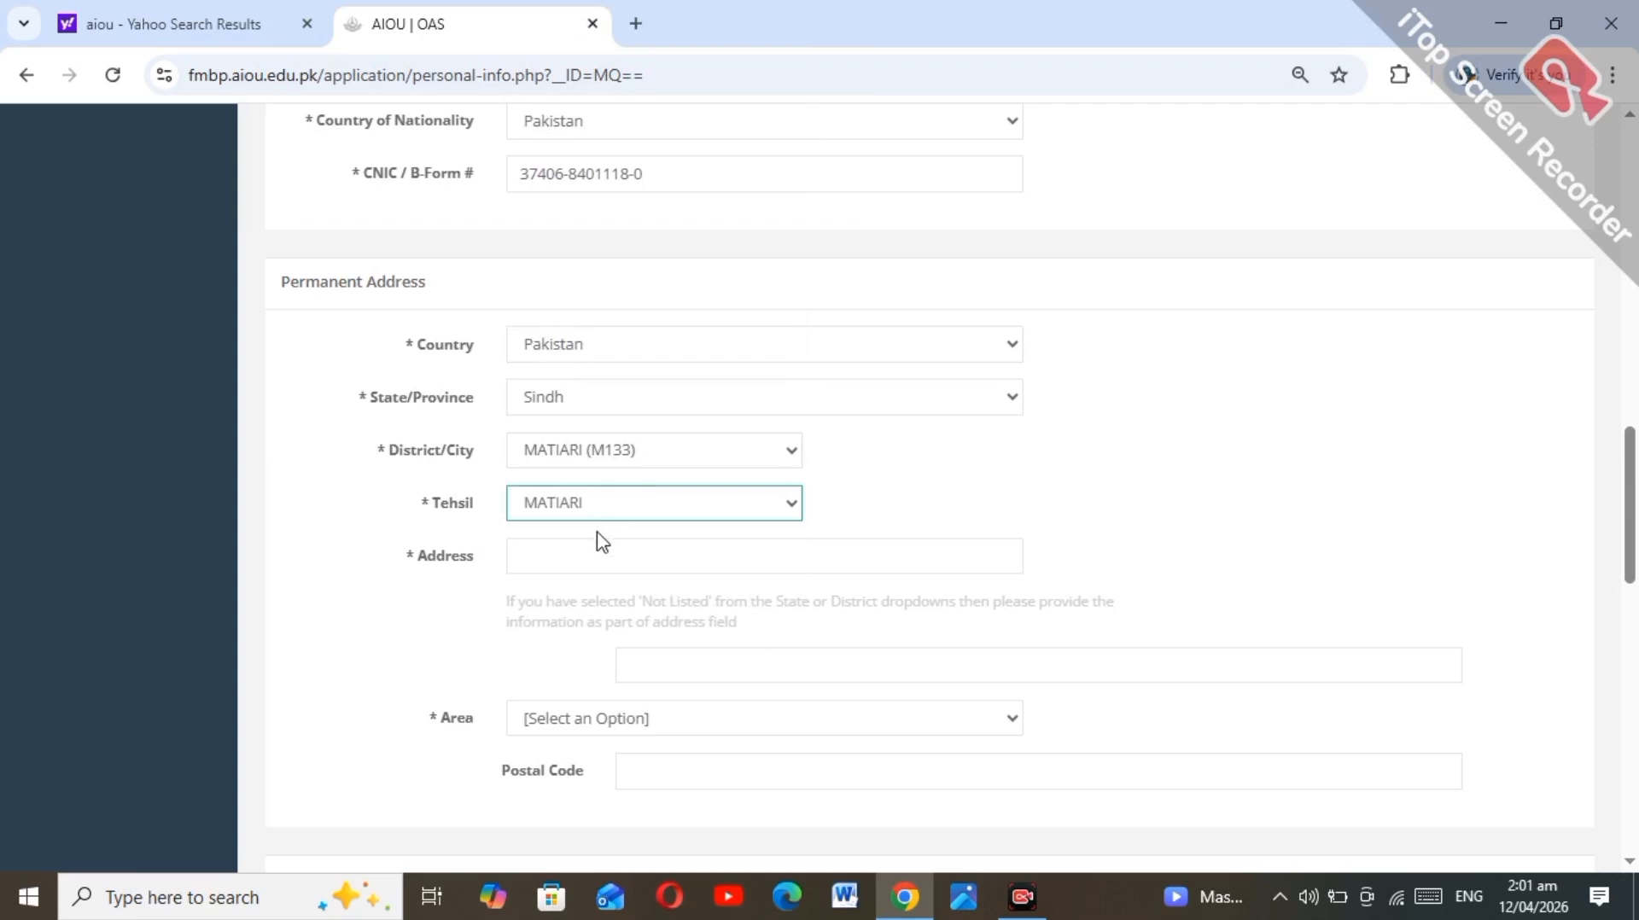
Step: Fill in the permanent street address from autofill and set the area to Urban
left_click(597, 540)
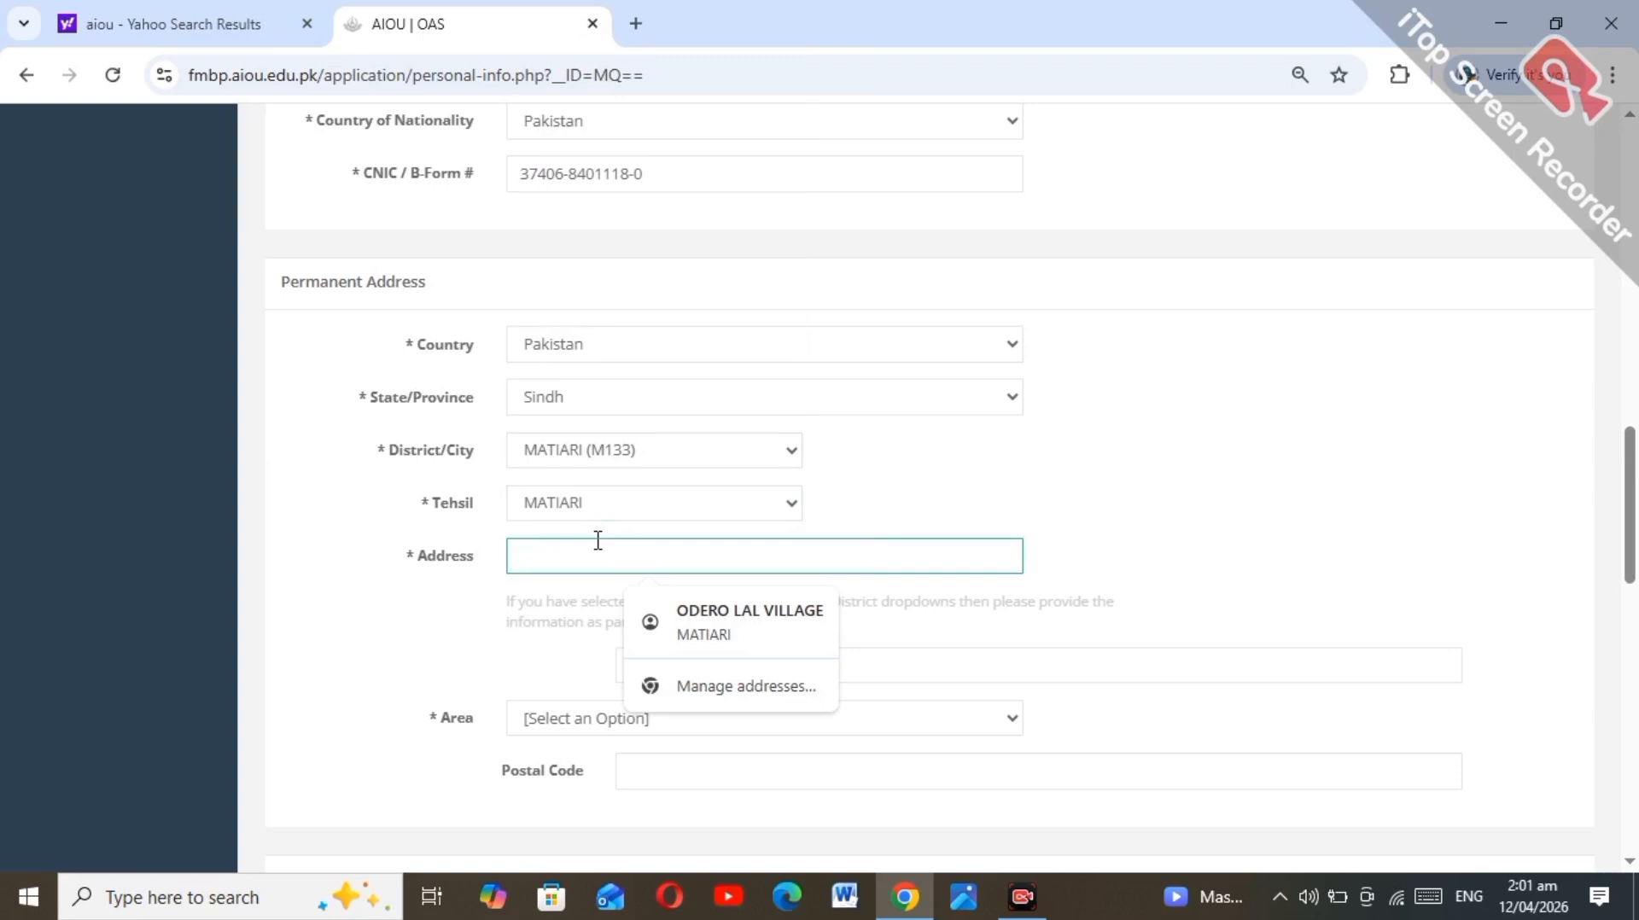
left_click(730, 630)
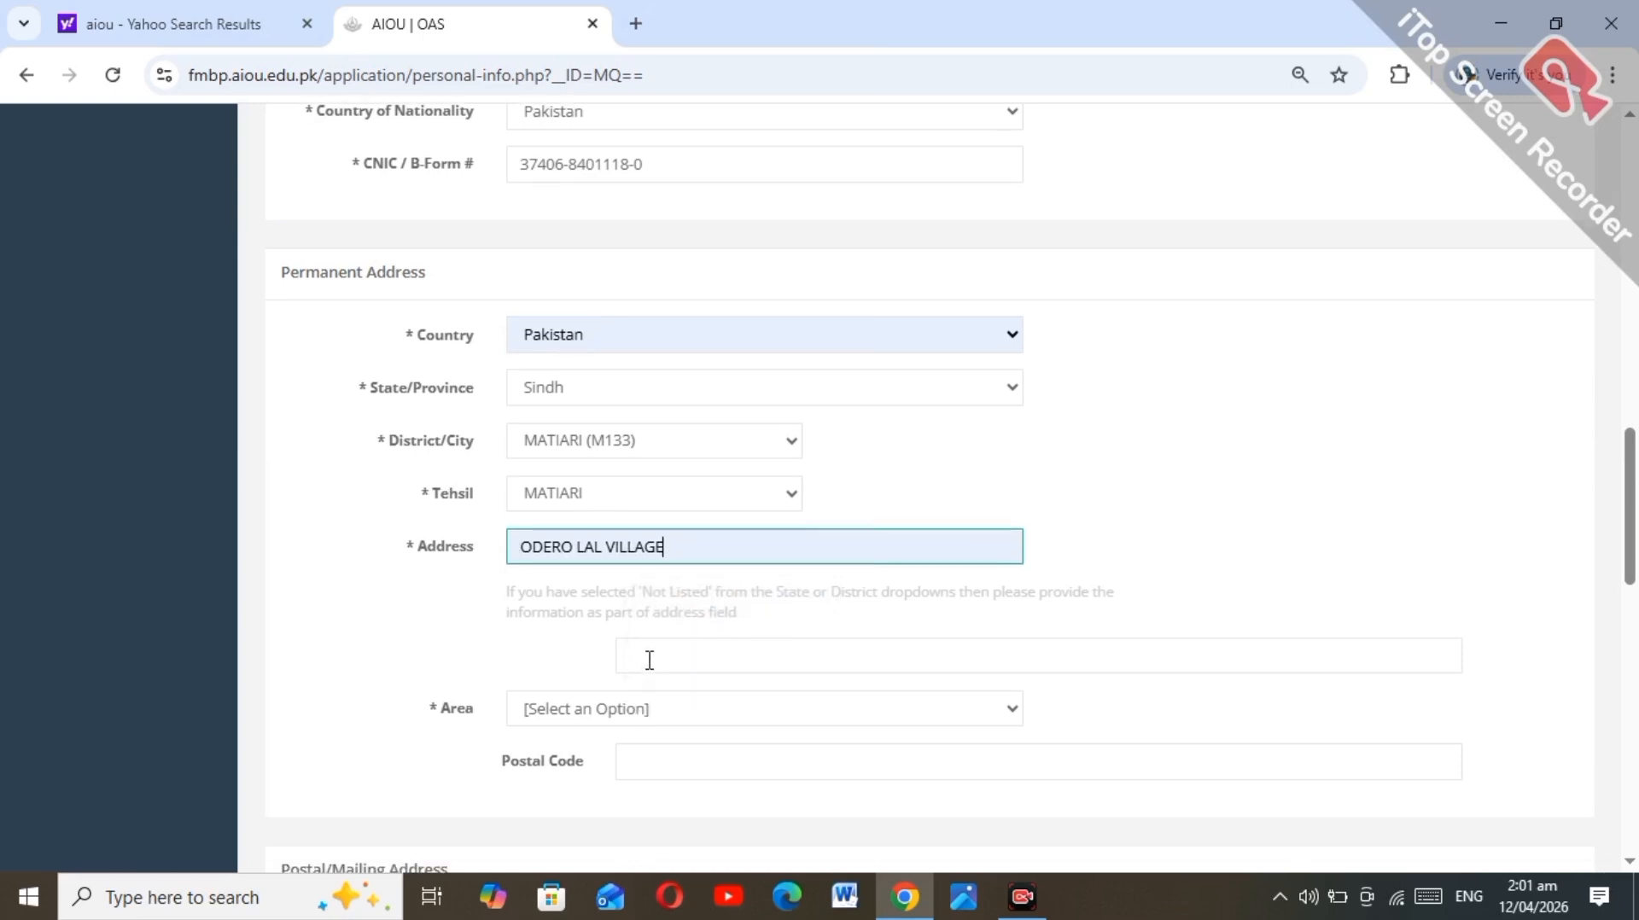
left_click(643, 642)
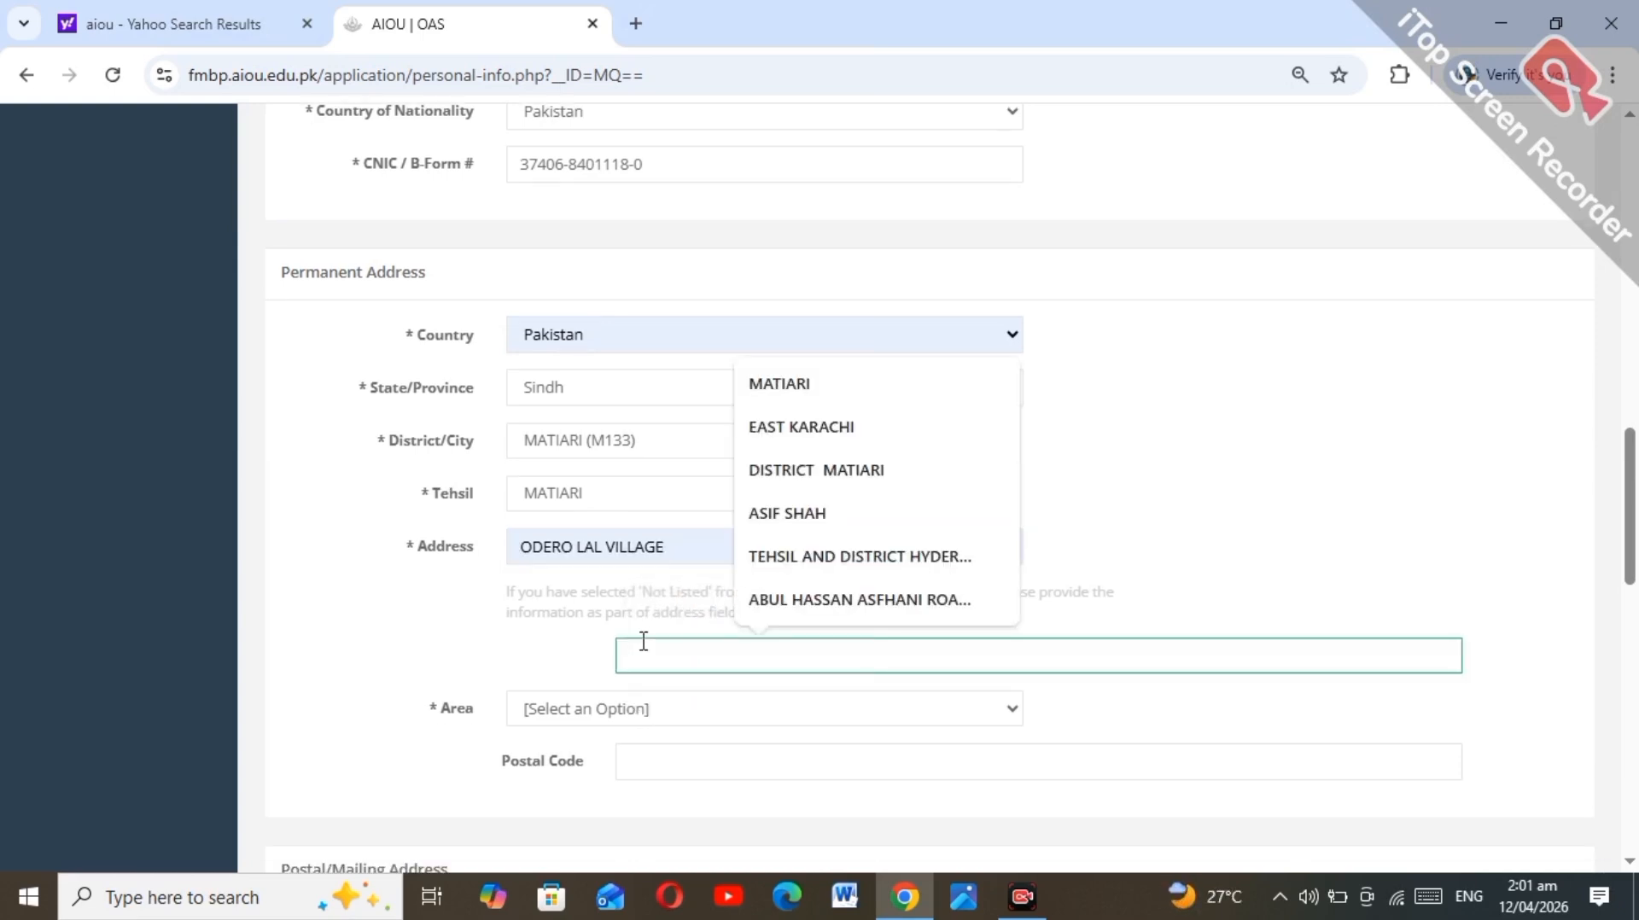
left_click(602, 708)
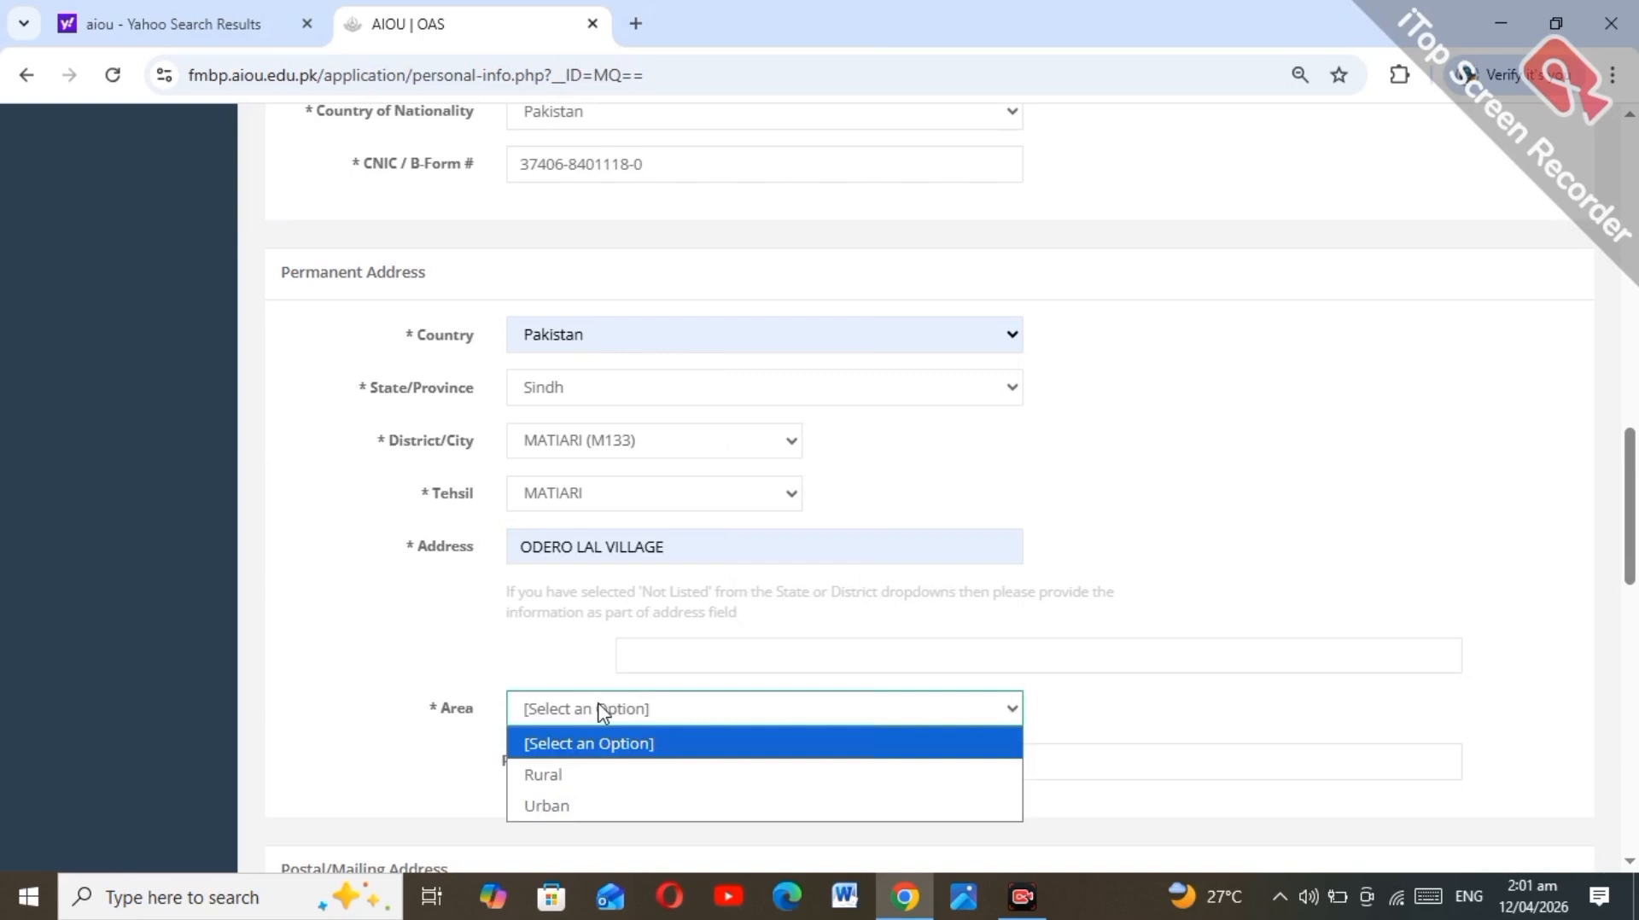
left_click(617, 802)
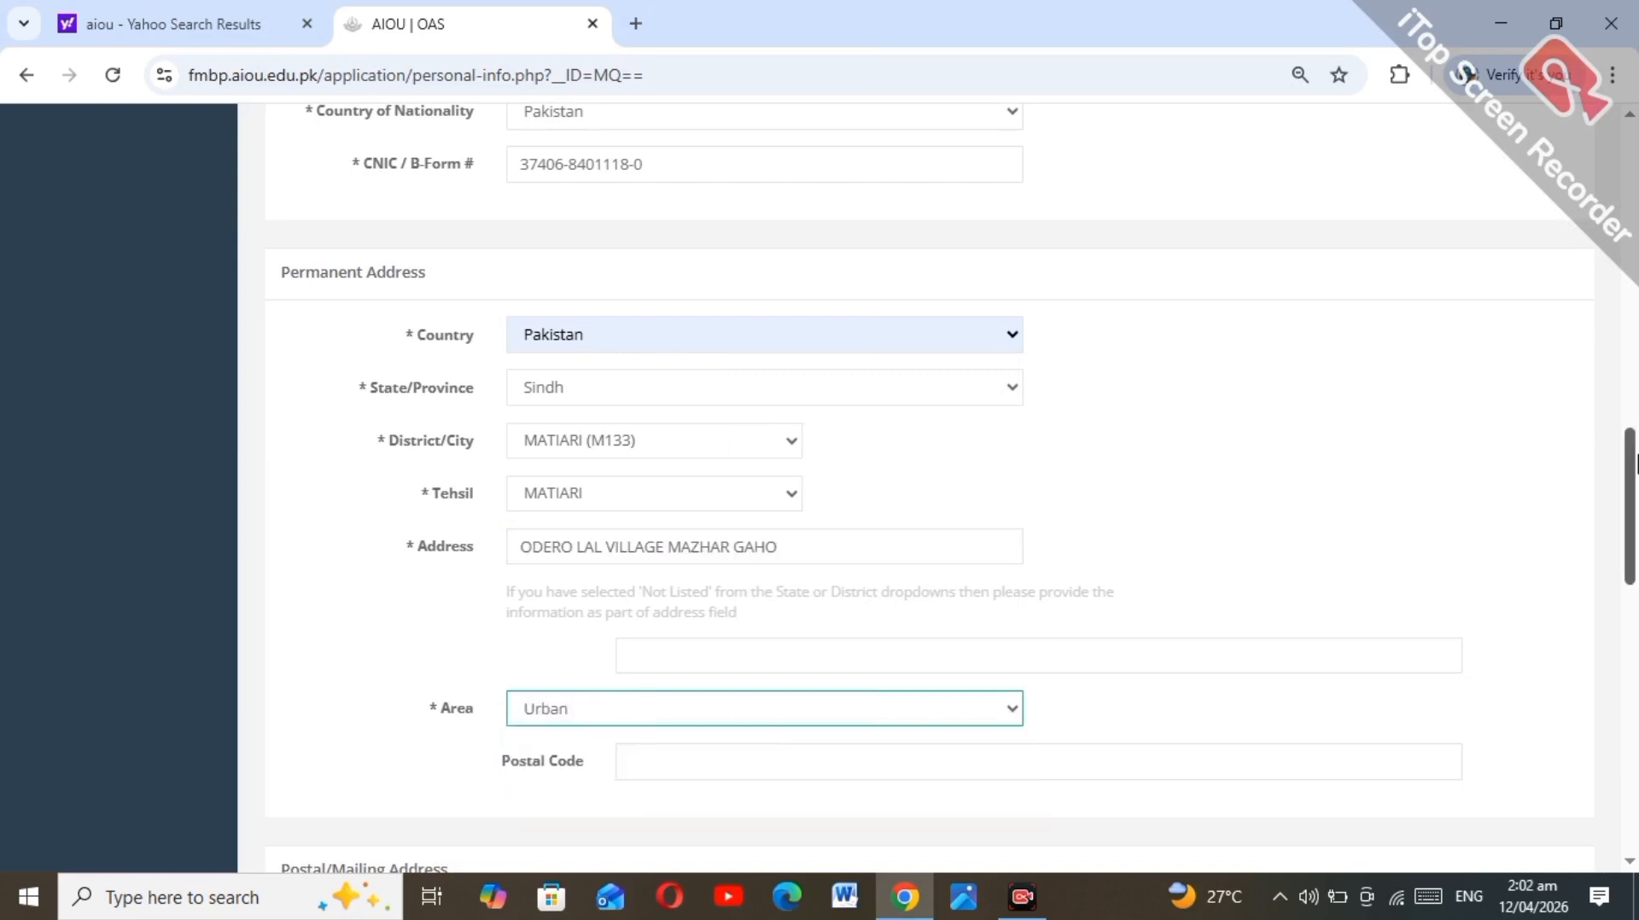
left_click_drag(1635, 465, 1634, 589)
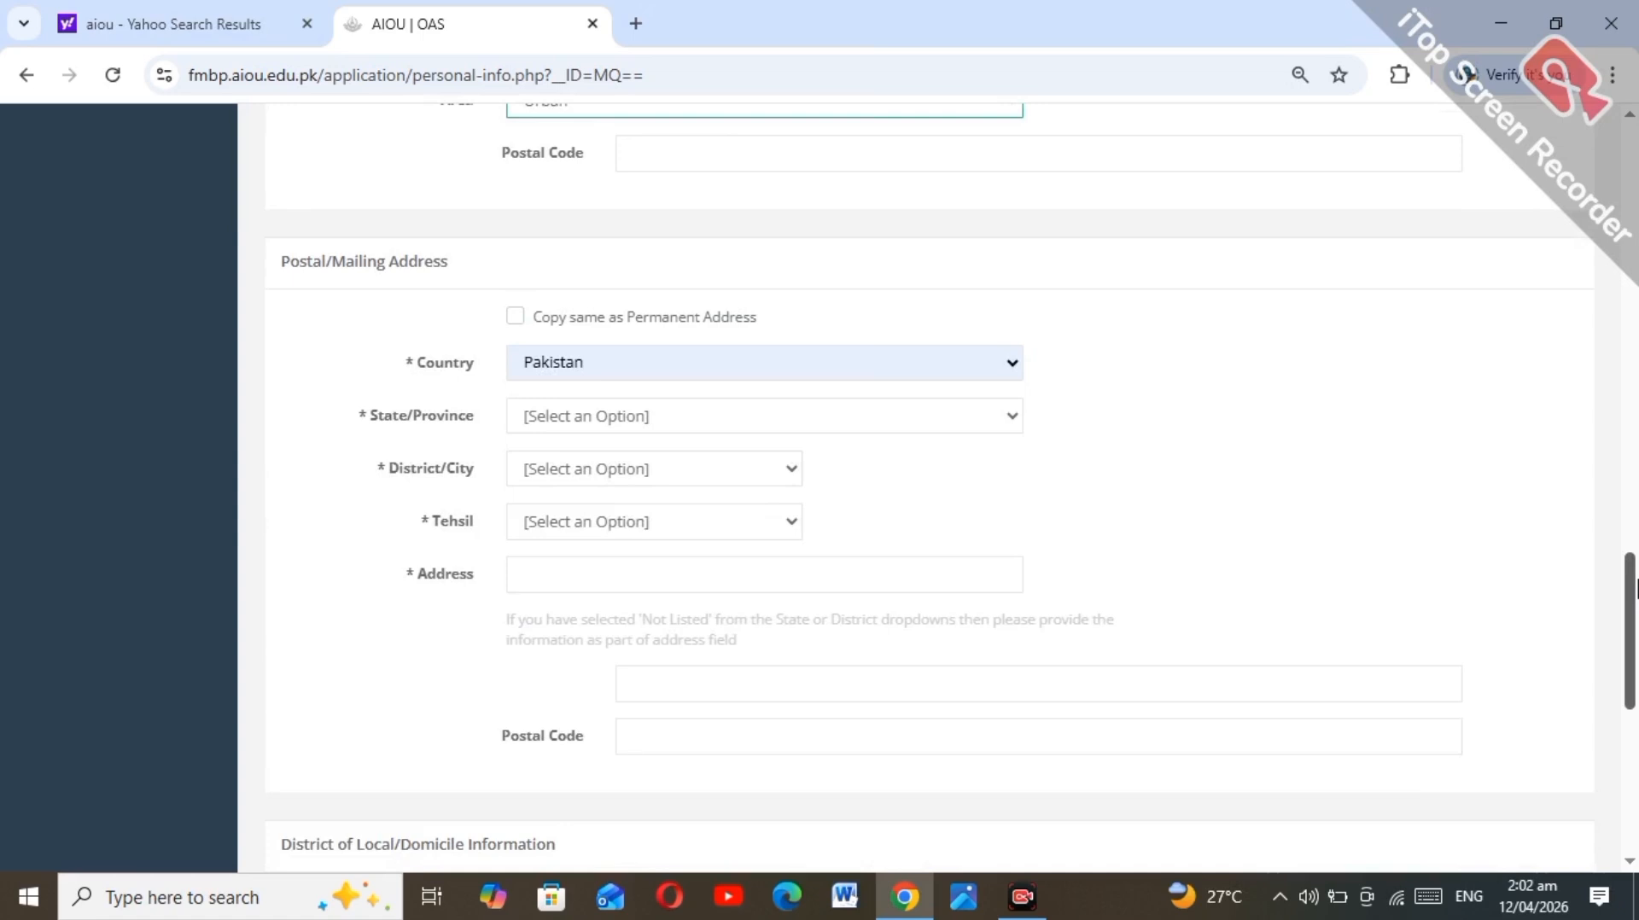
Step: Copy the permanent address for mailing, add the contact email and 0332 mobile number, and confirm the undertaking
left_click(515, 316)
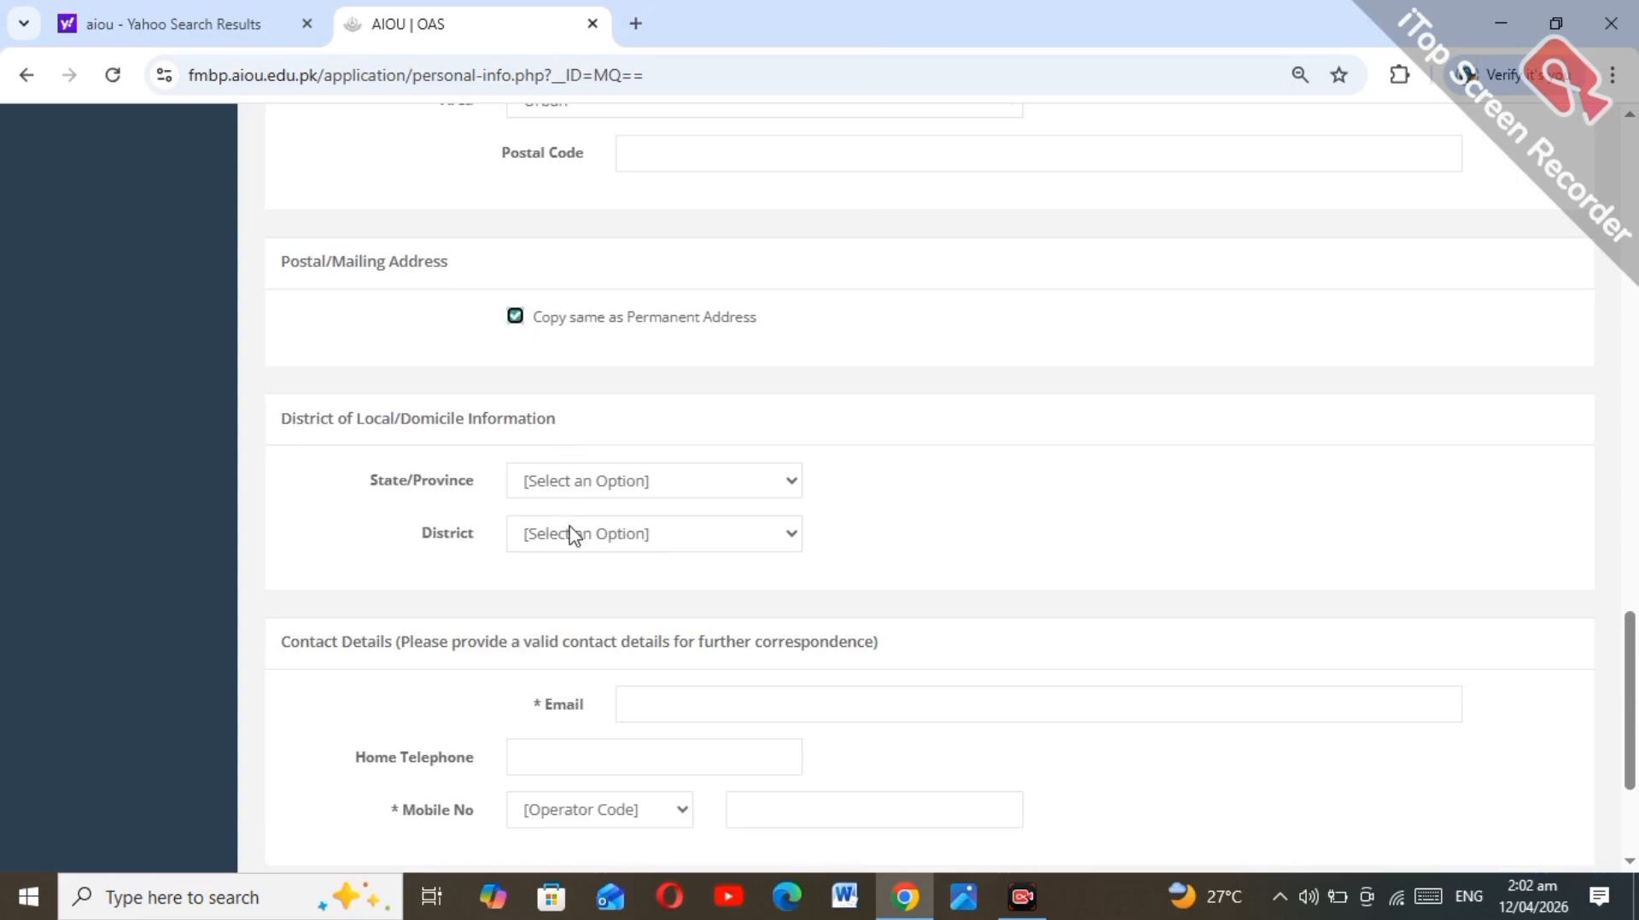
left_click(642, 707)
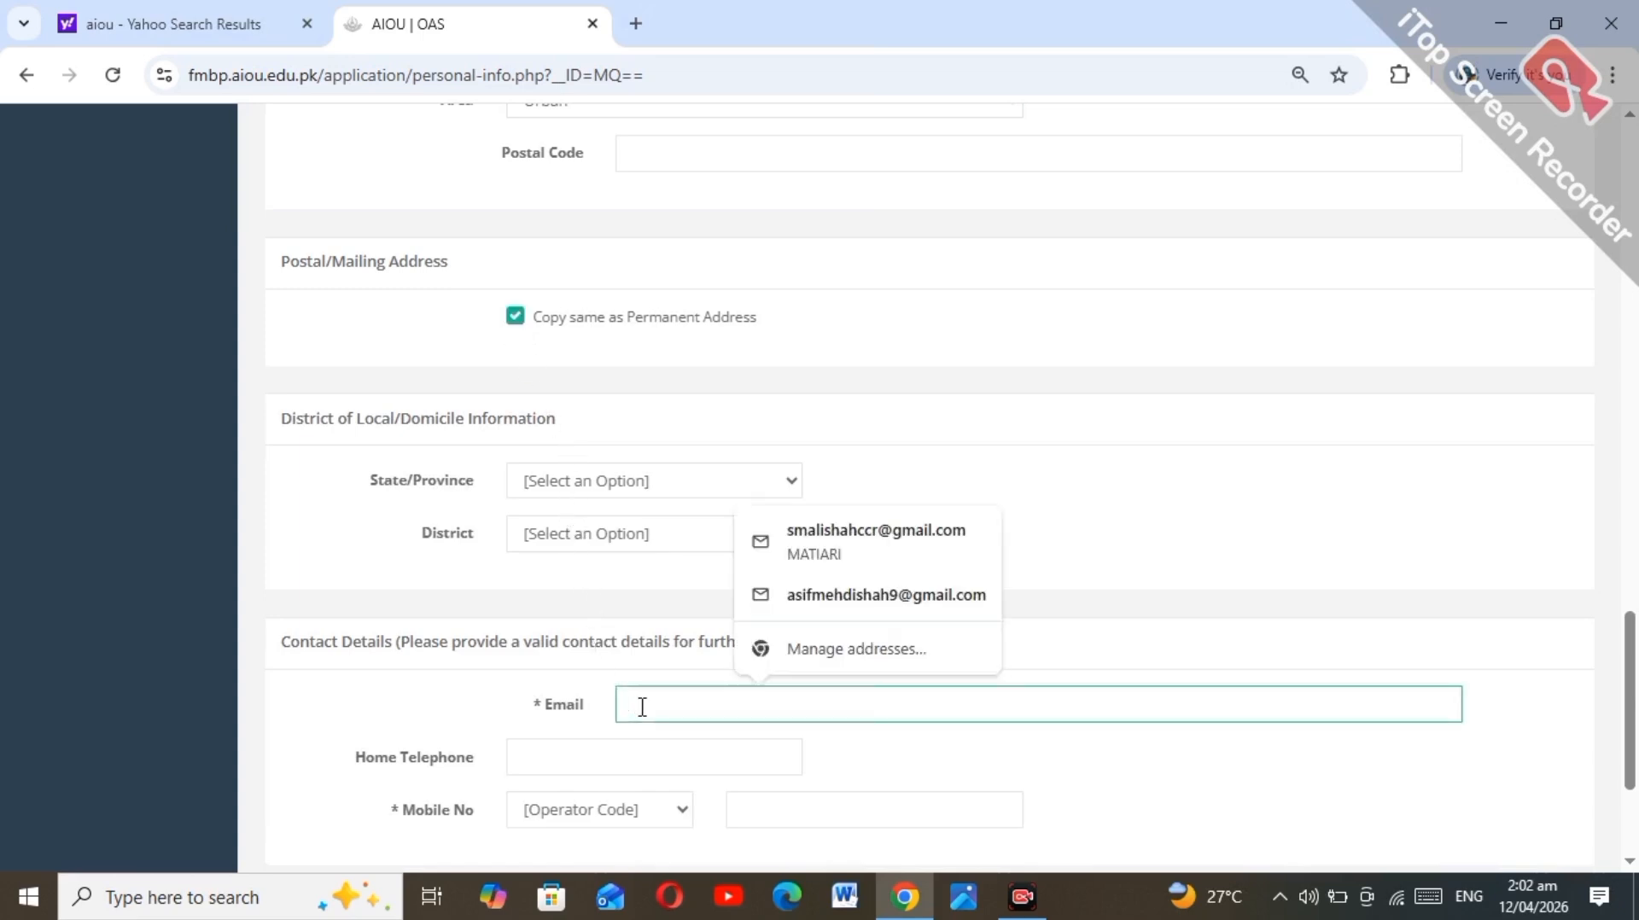
type("MAZ")
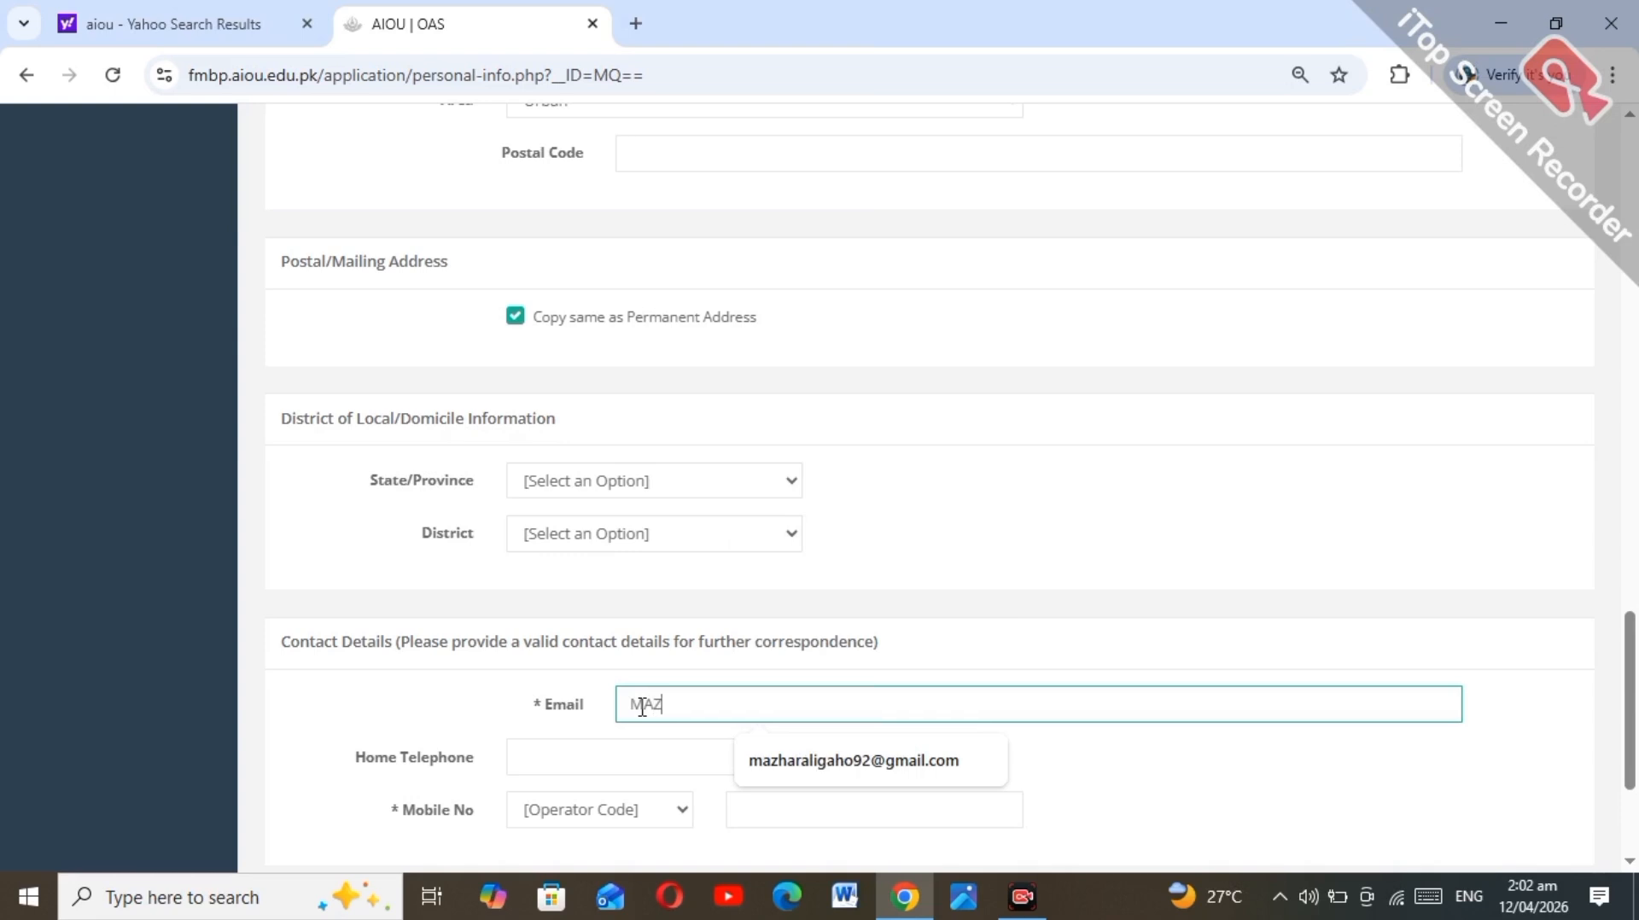
left_click(757, 768)
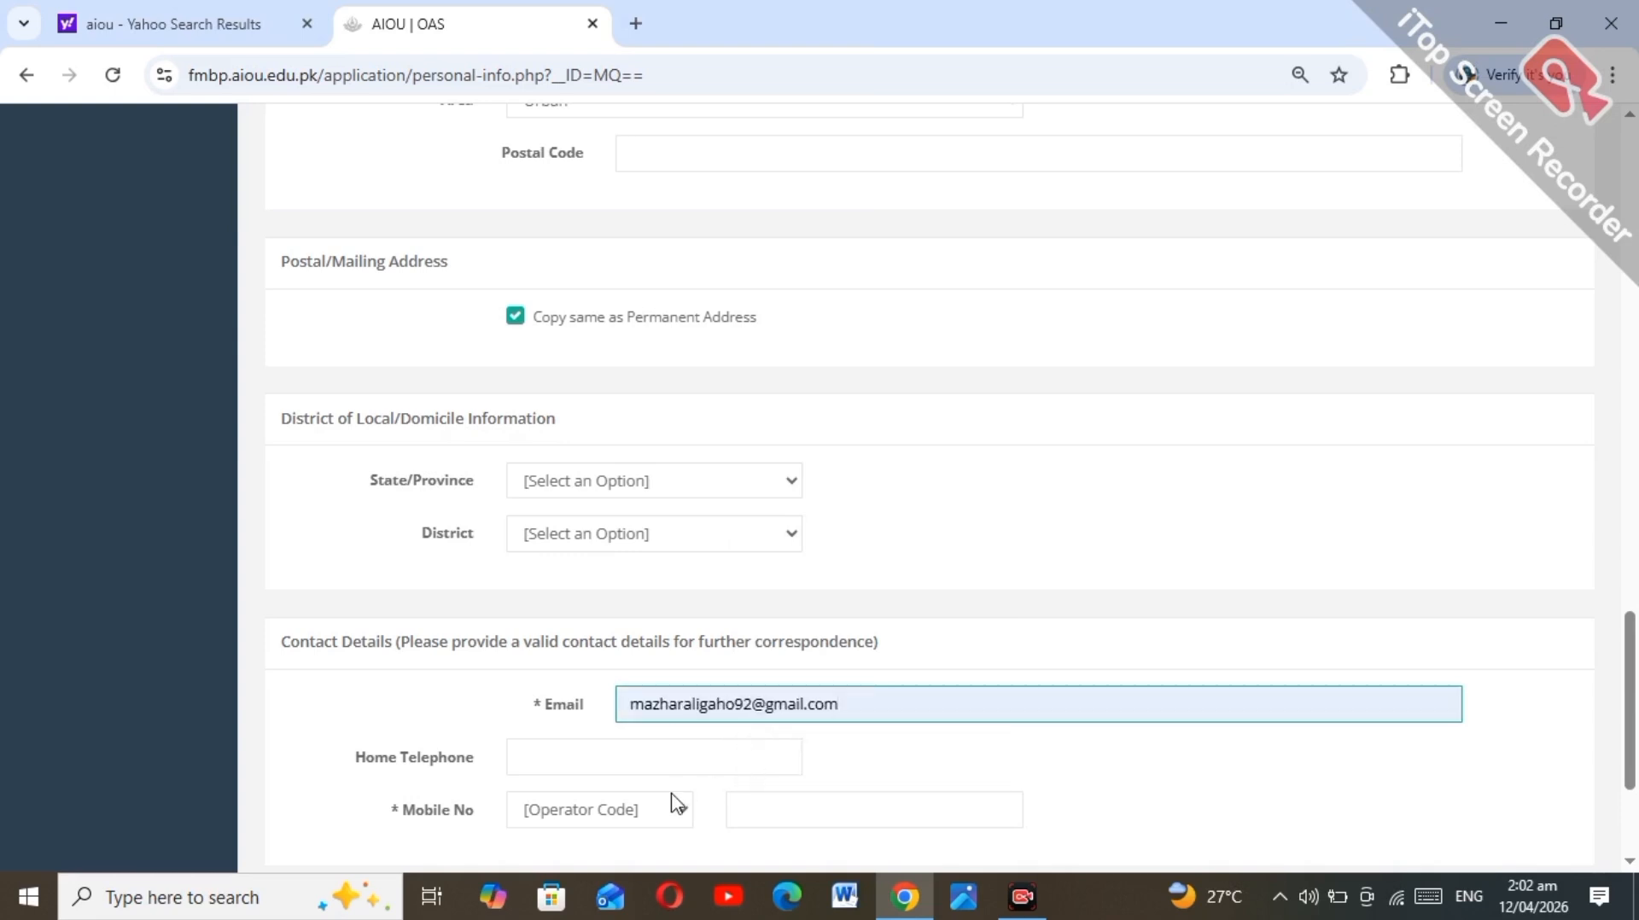
left_click(611, 811)
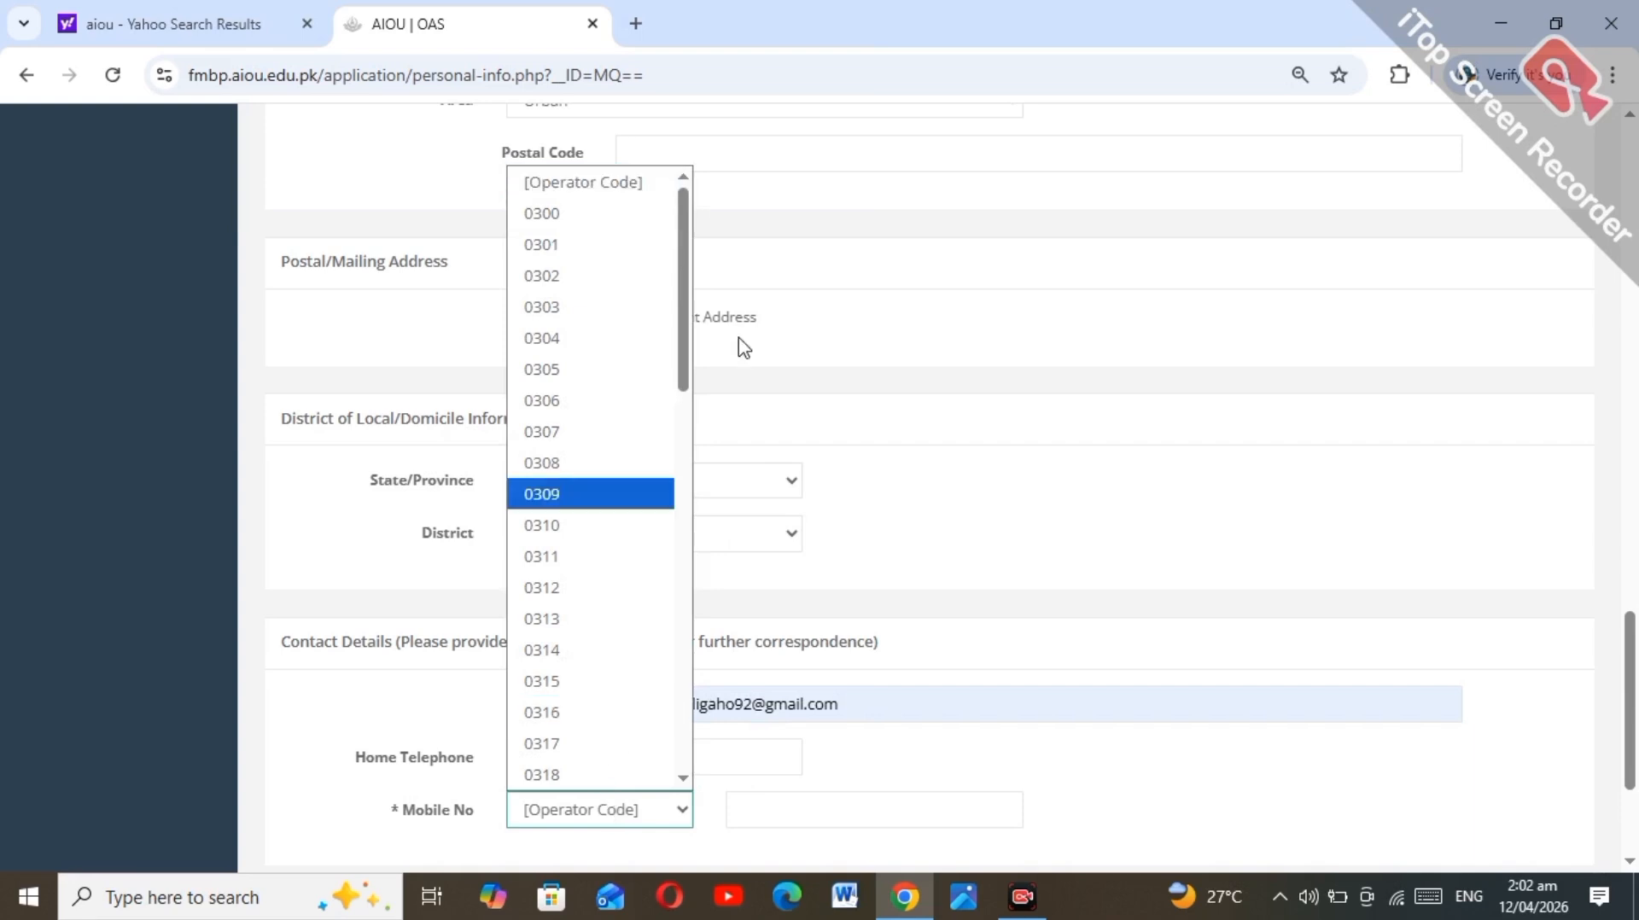
left_click_drag(685, 347, 663, 545)
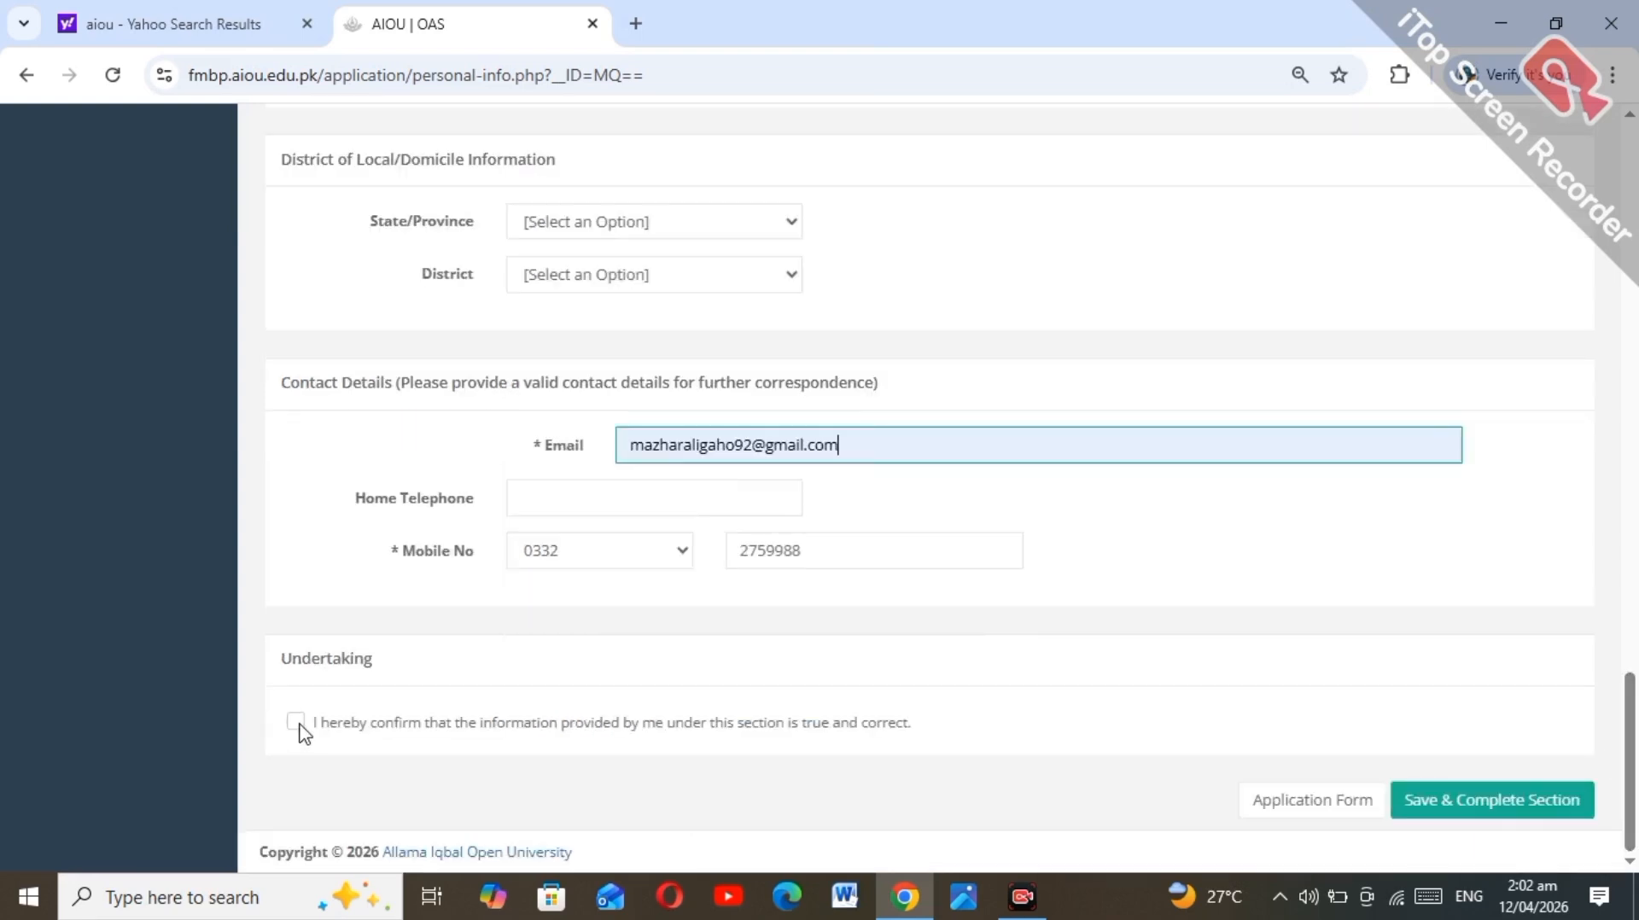
left_click(296, 722)
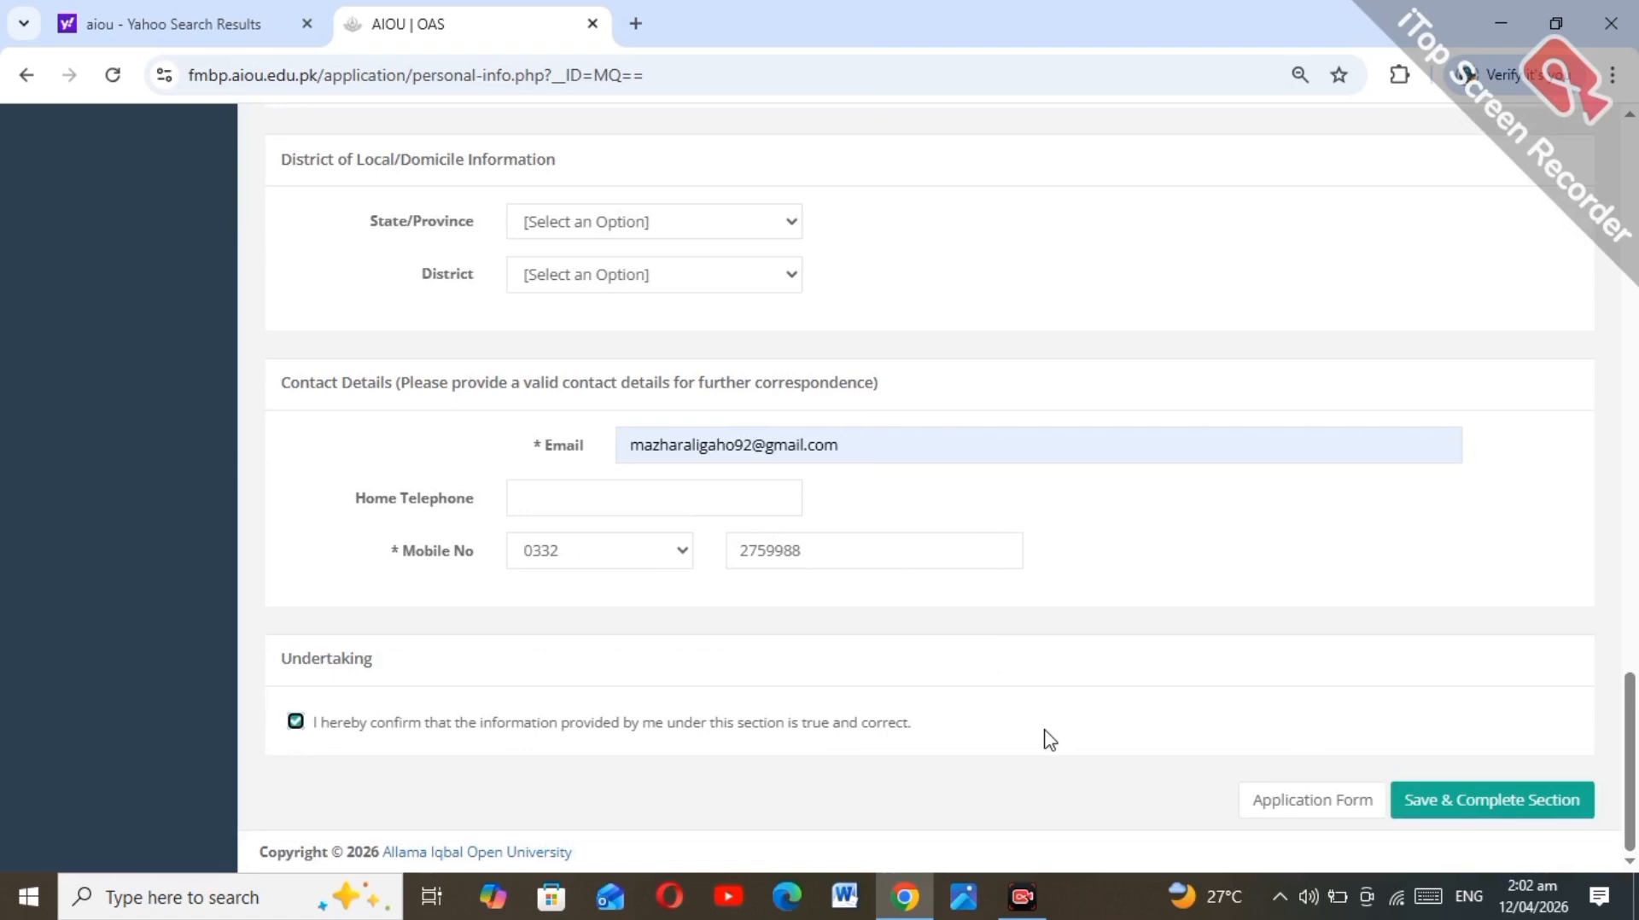
Step: Save Personal Information as completed and start a new academic record, showing the Degree Type options
left_click(1406, 804)
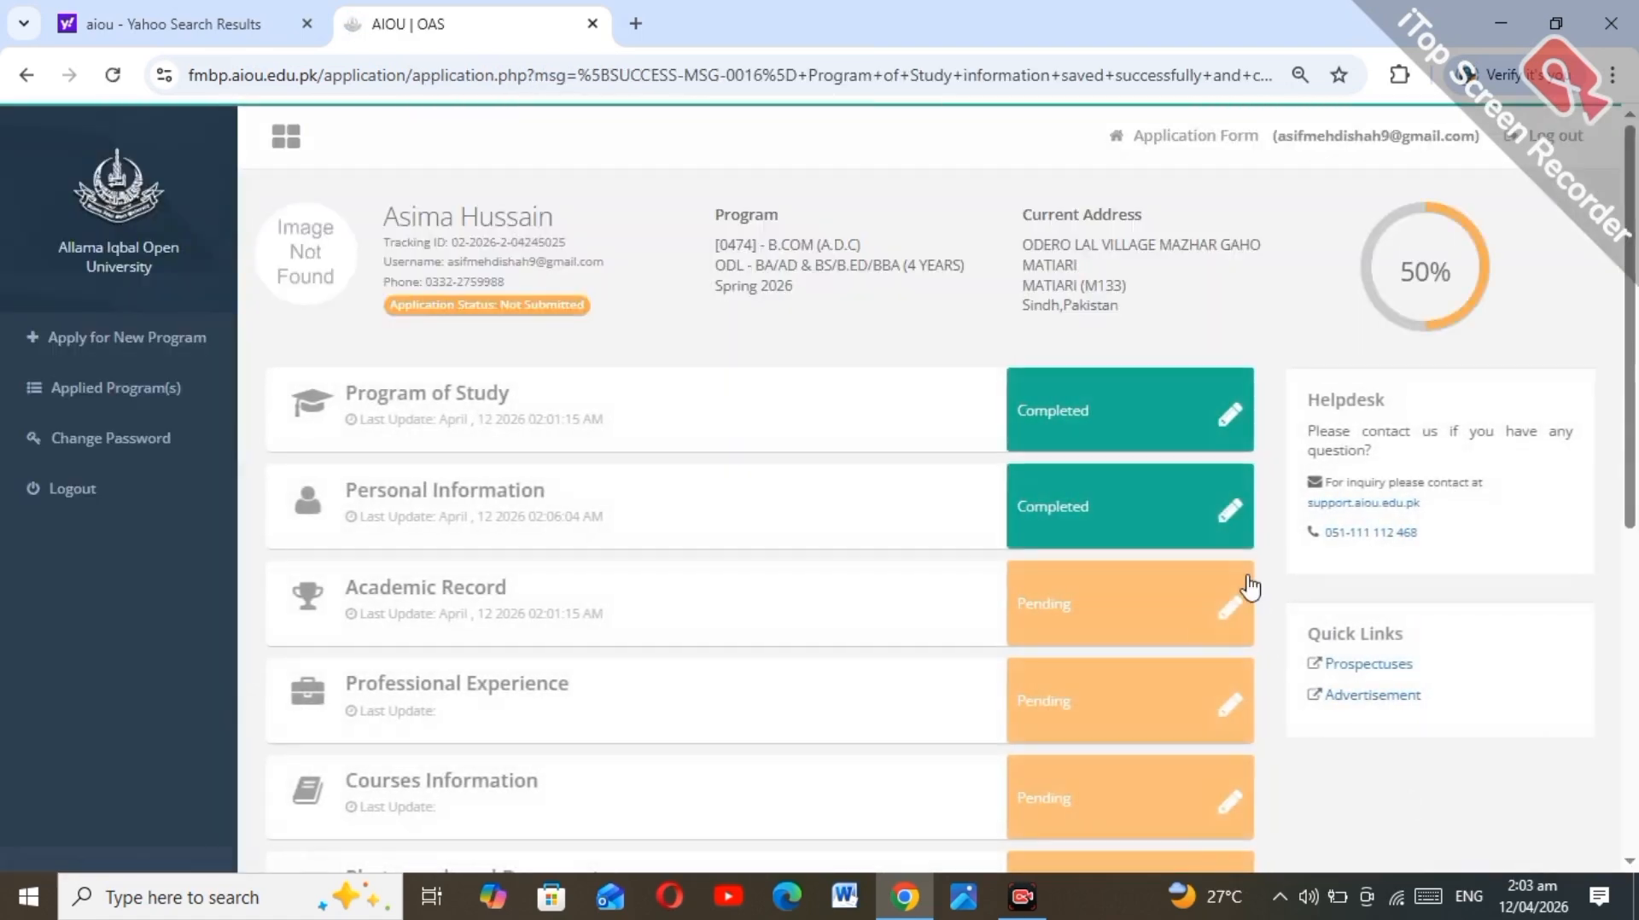
left_click(1229, 619)
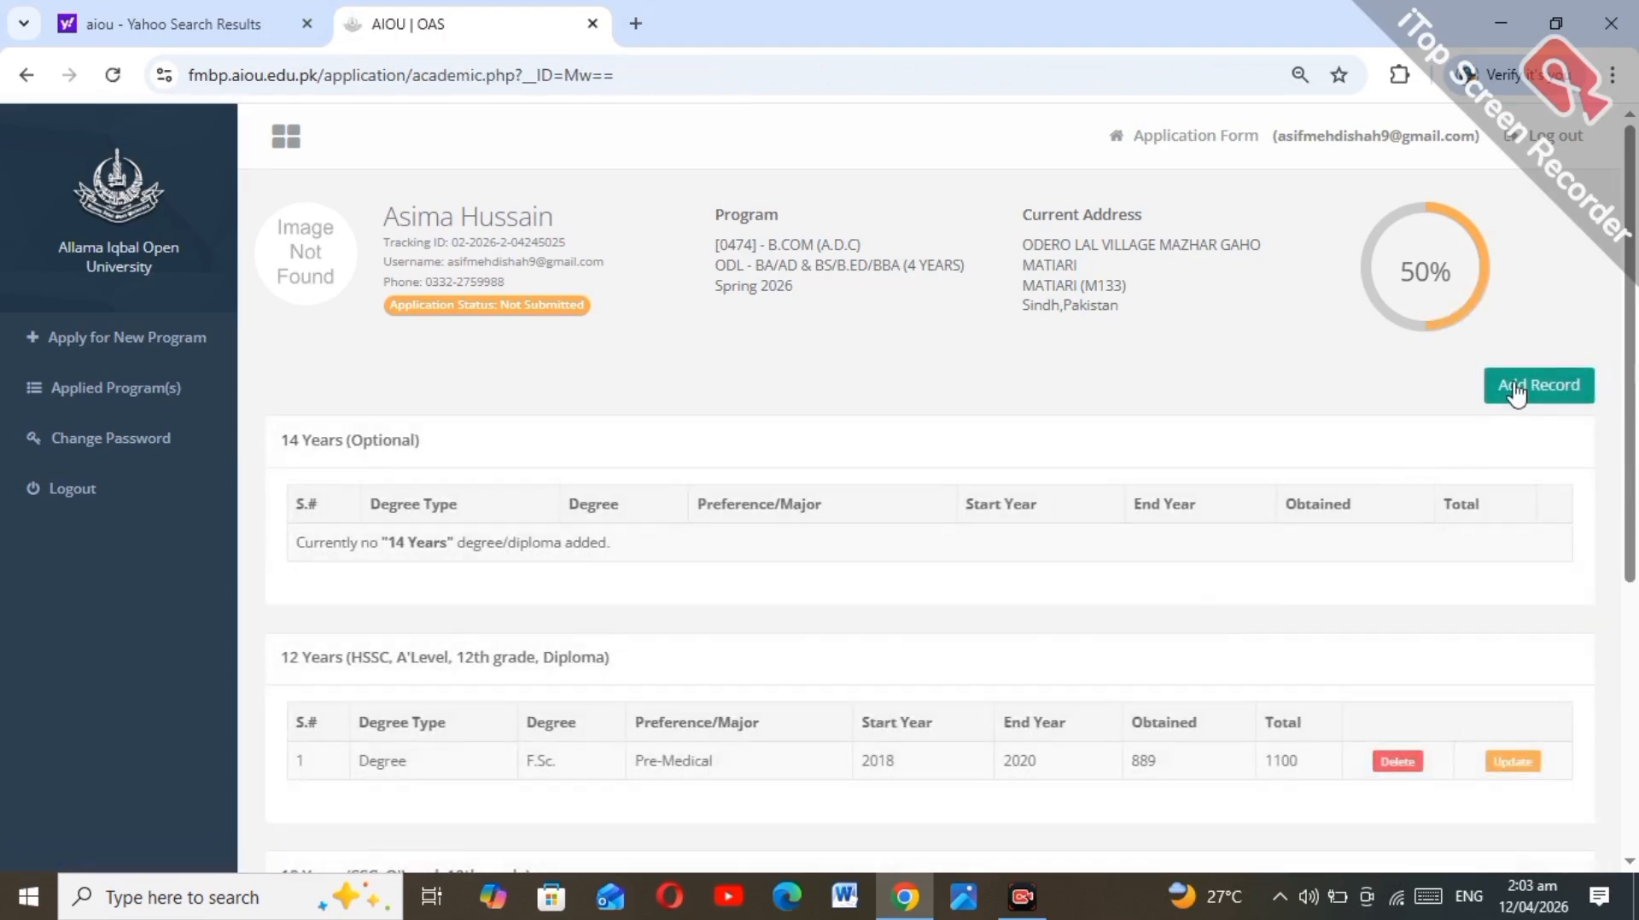
left_click(1515, 391)
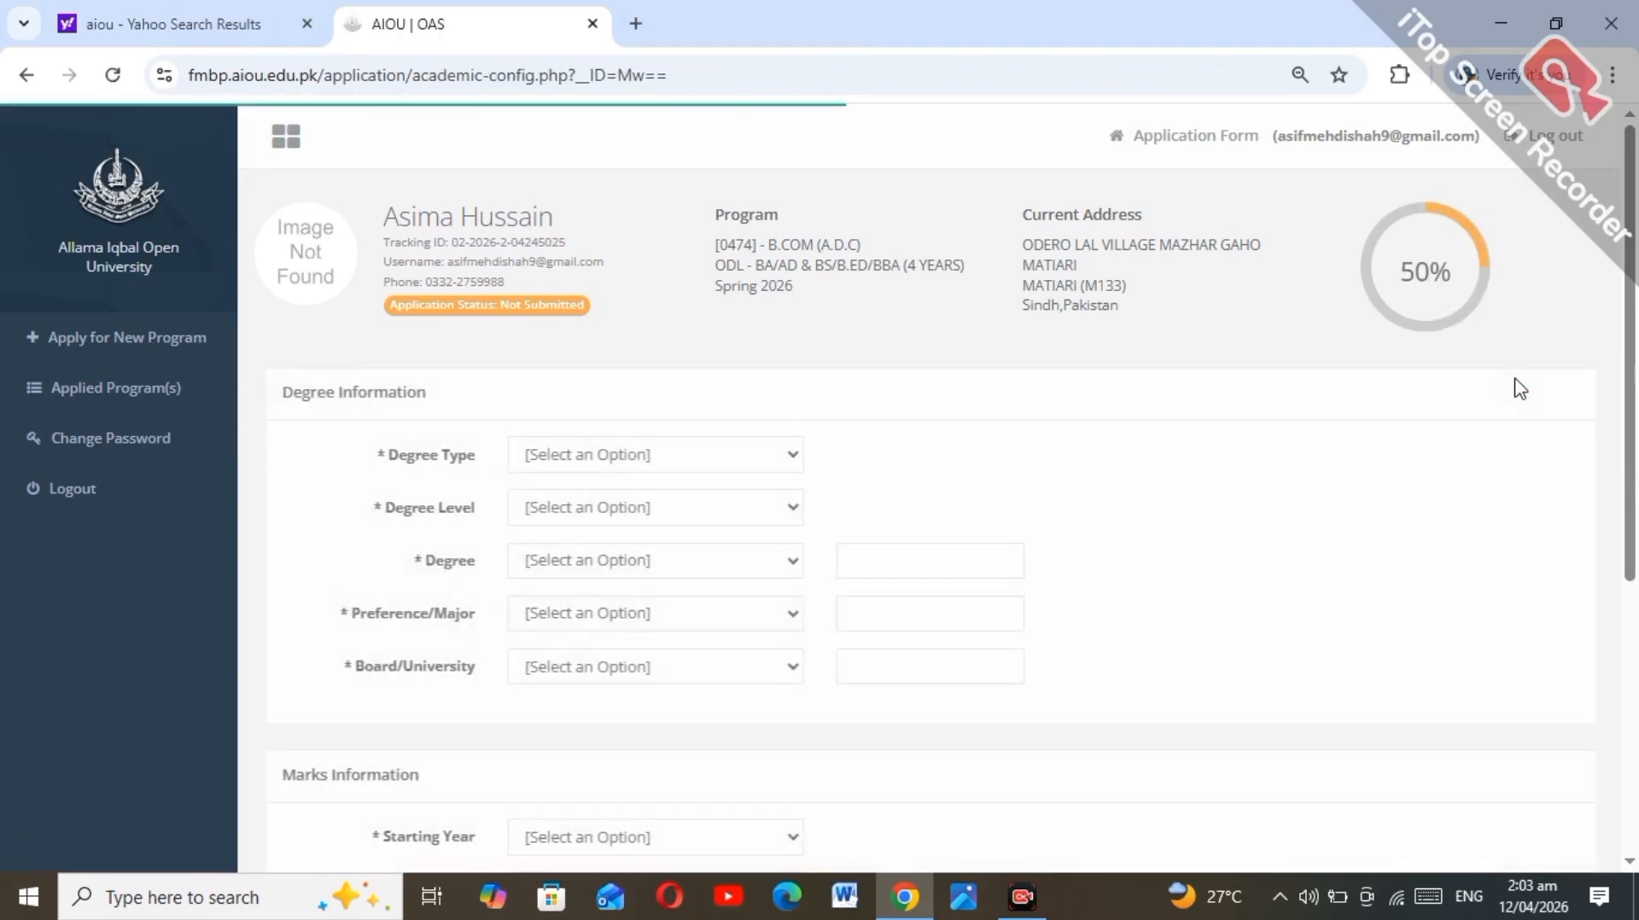
left_click(574, 466)
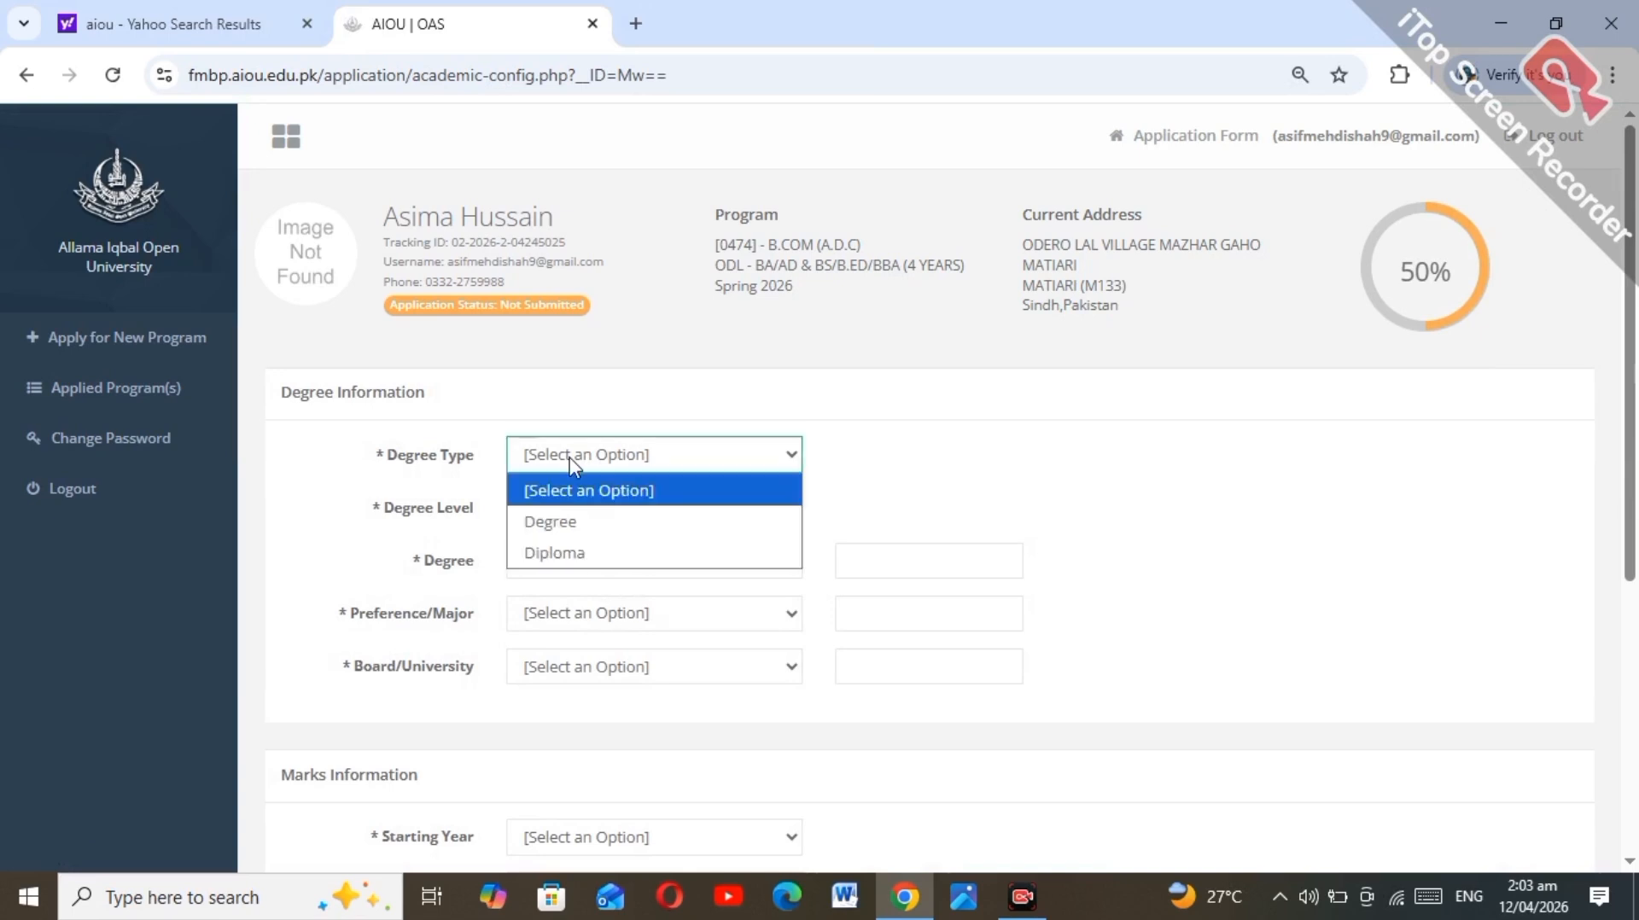
Step: Set the record to Degree, 10 Years, Matric, Science, from FBISE Islamabad
left_click(565, 519)
left_click(566, 512)
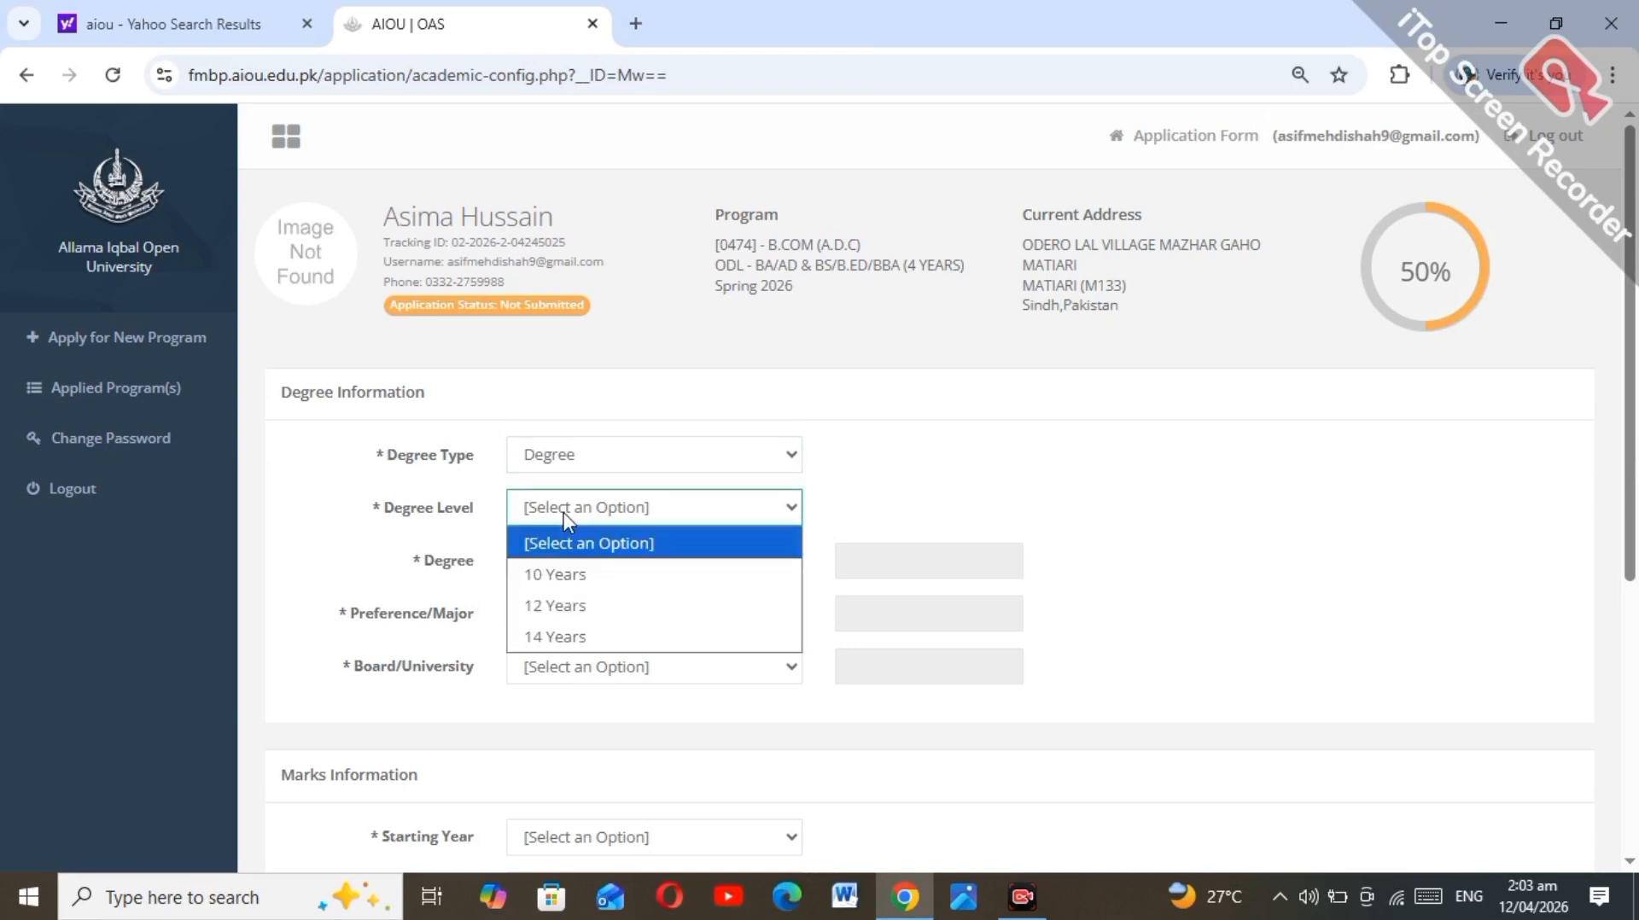
left_click(562, 576)
left_click(560, 570)
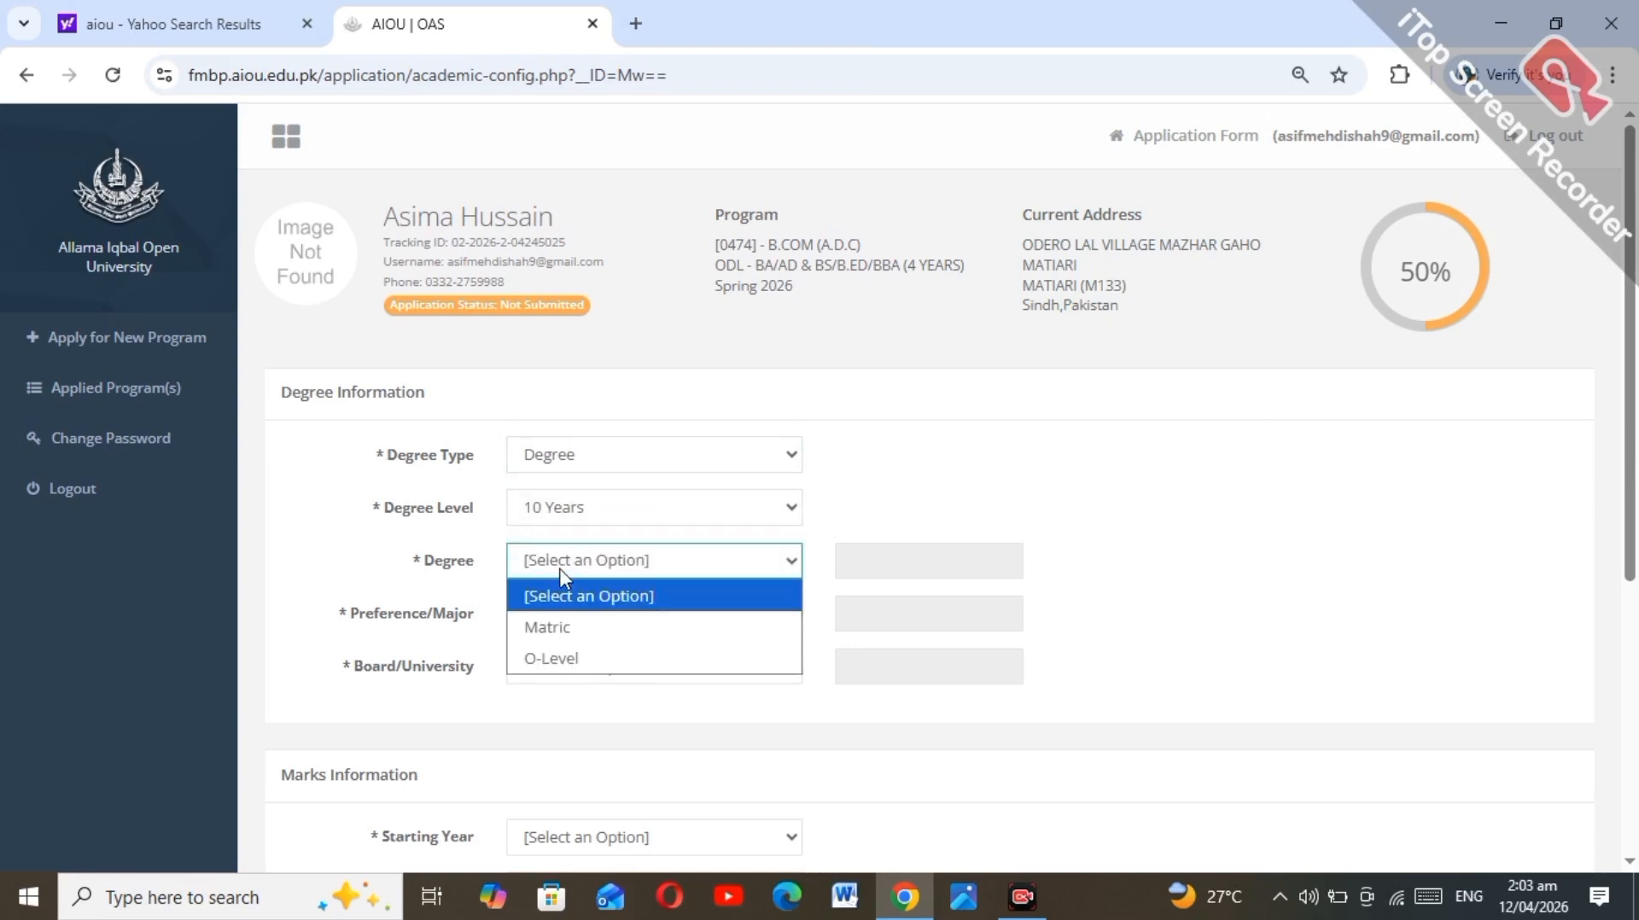
left_click(563, 629)
left_click(562, 616)
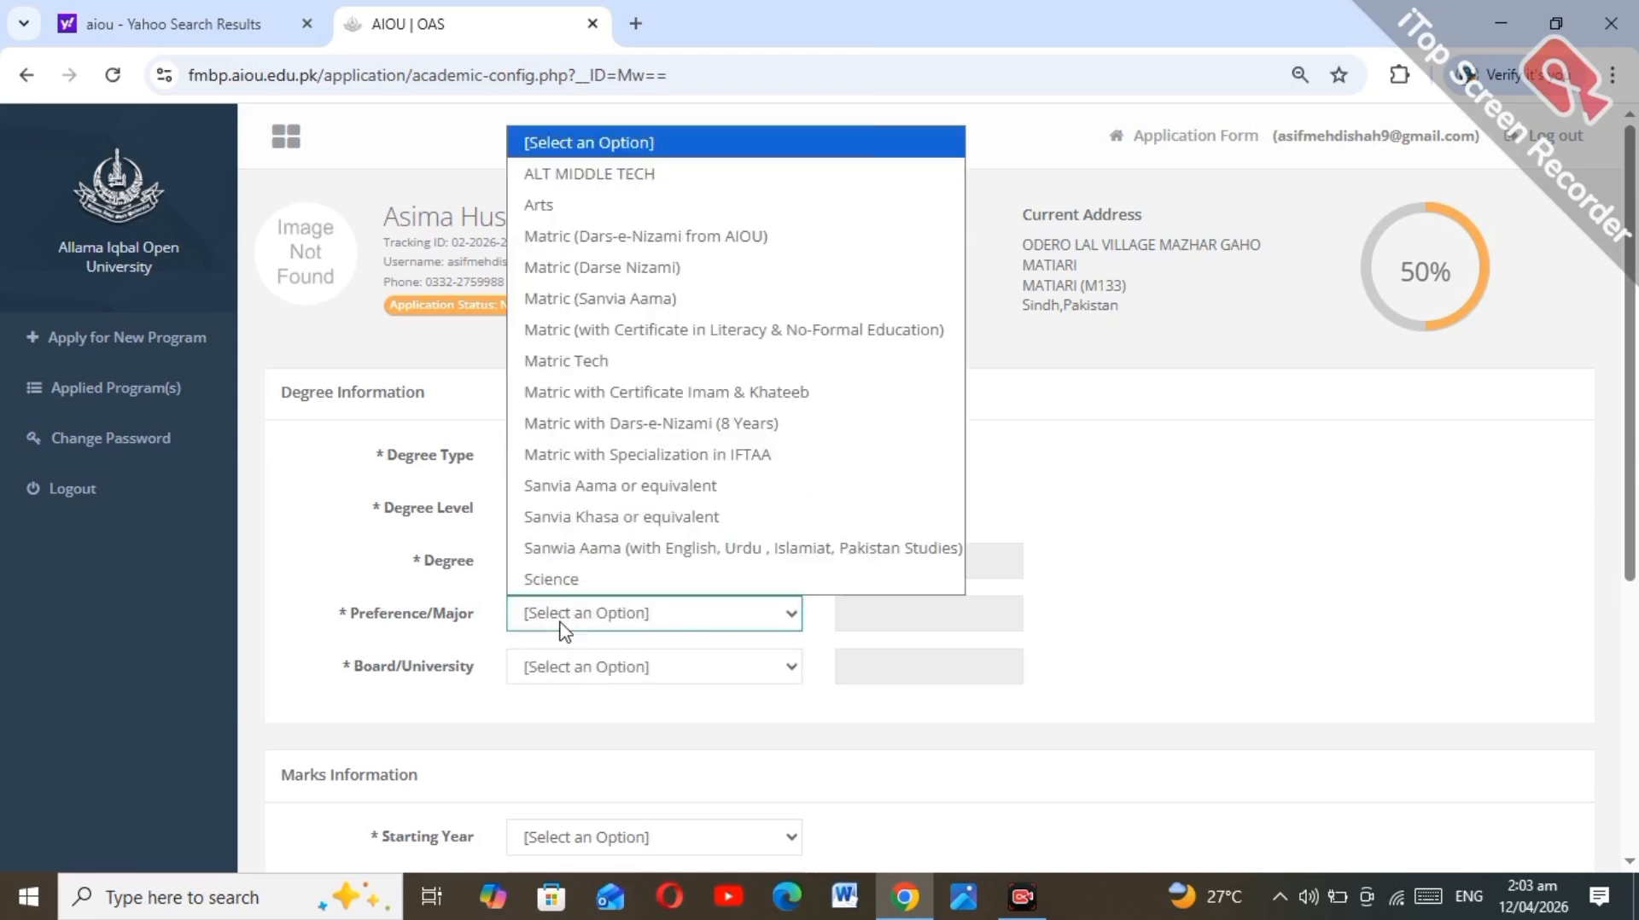
left_click(557, 579)
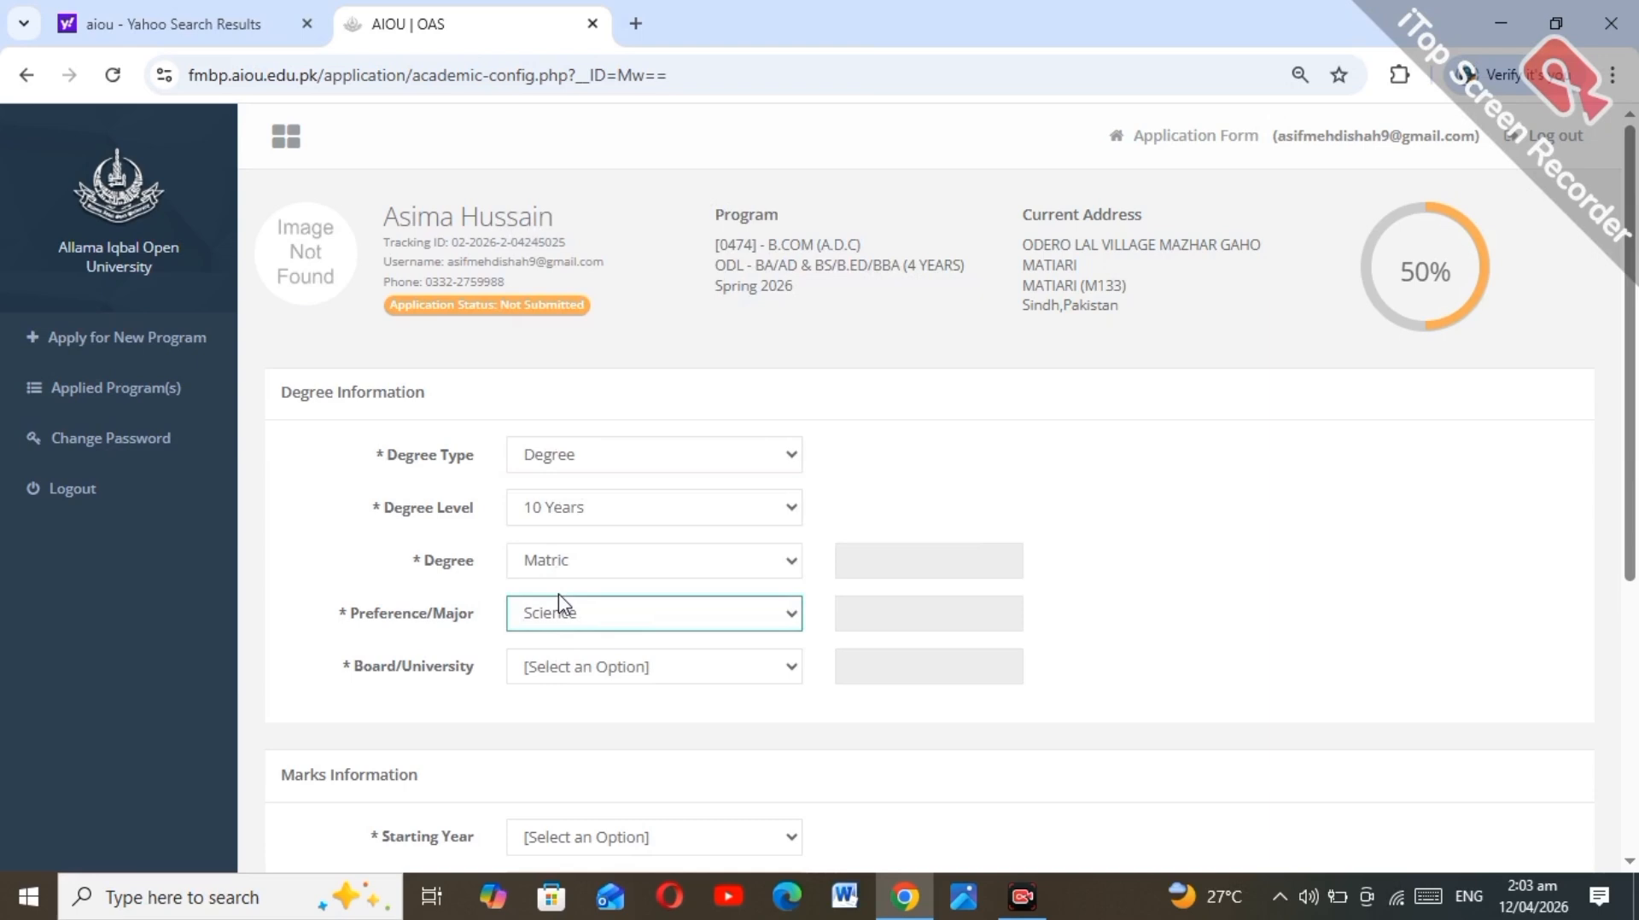
left_click(563, 674)
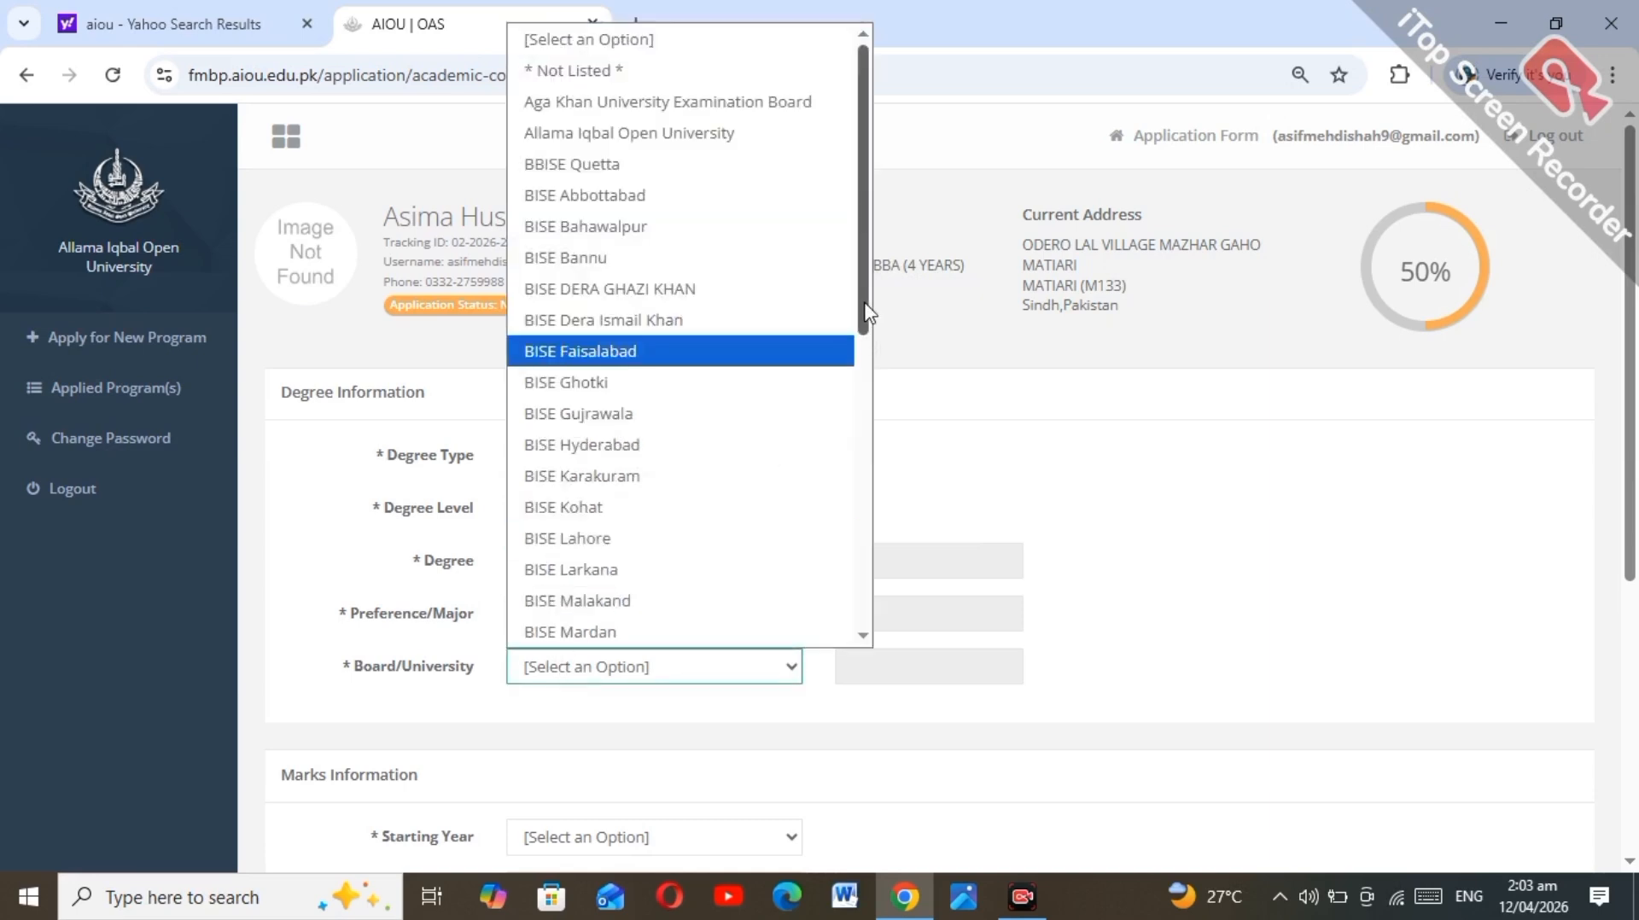
left_click_drag(864, 304, 862, 608)
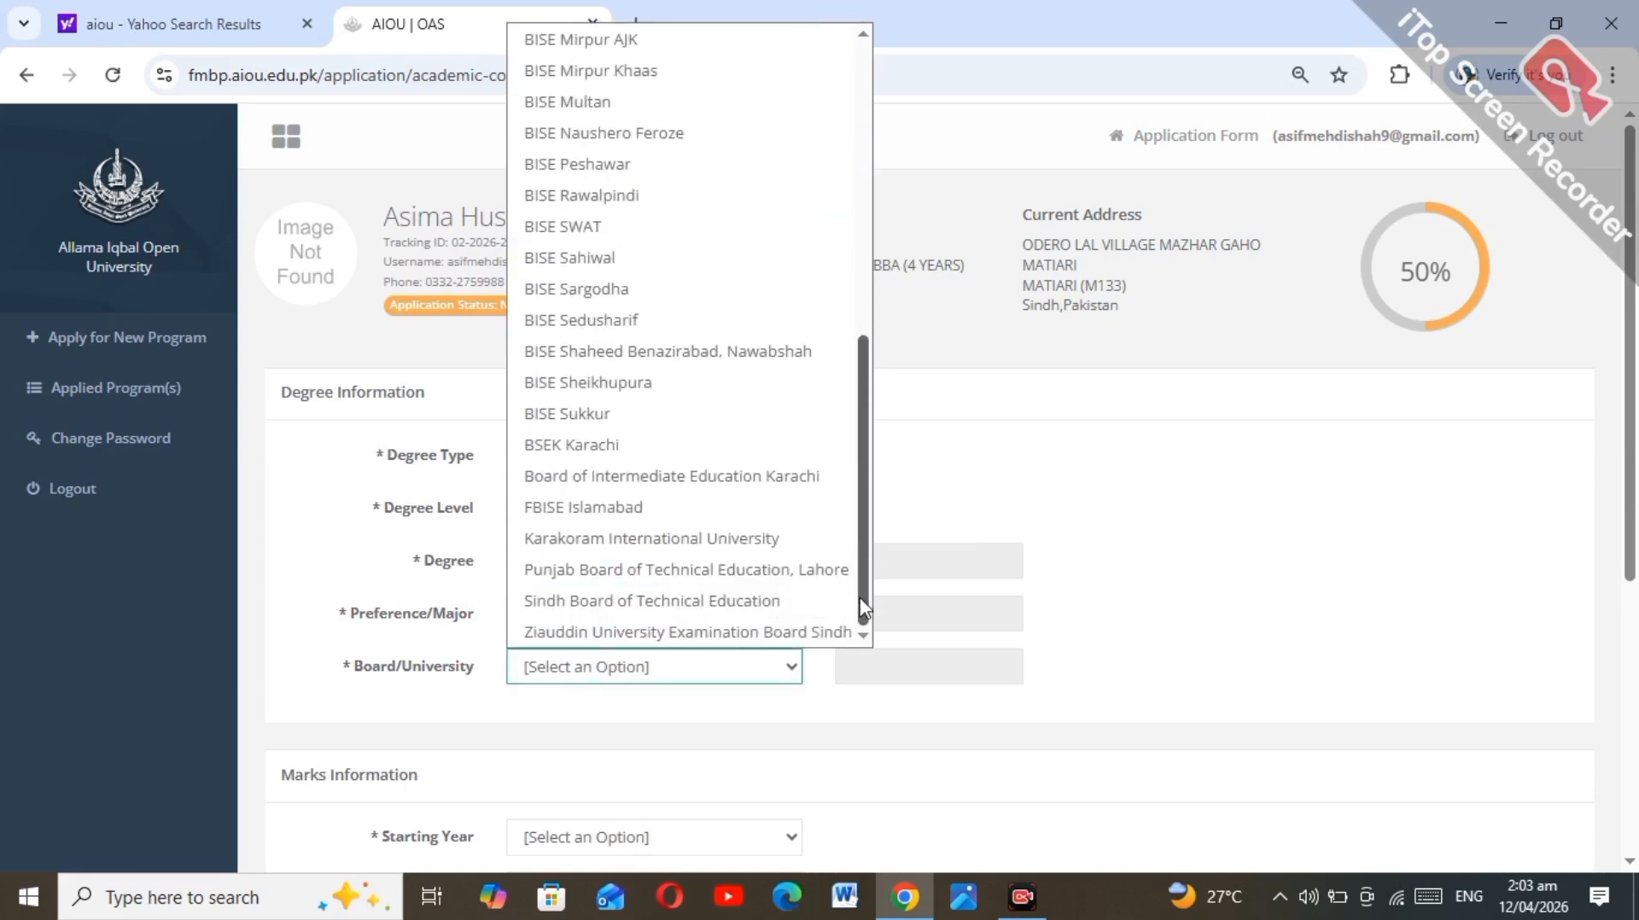
left_click(739, 507)
Step: Set the years to 2015–2017 and fill in the roll number
scroll(739, 517, "down", 5)
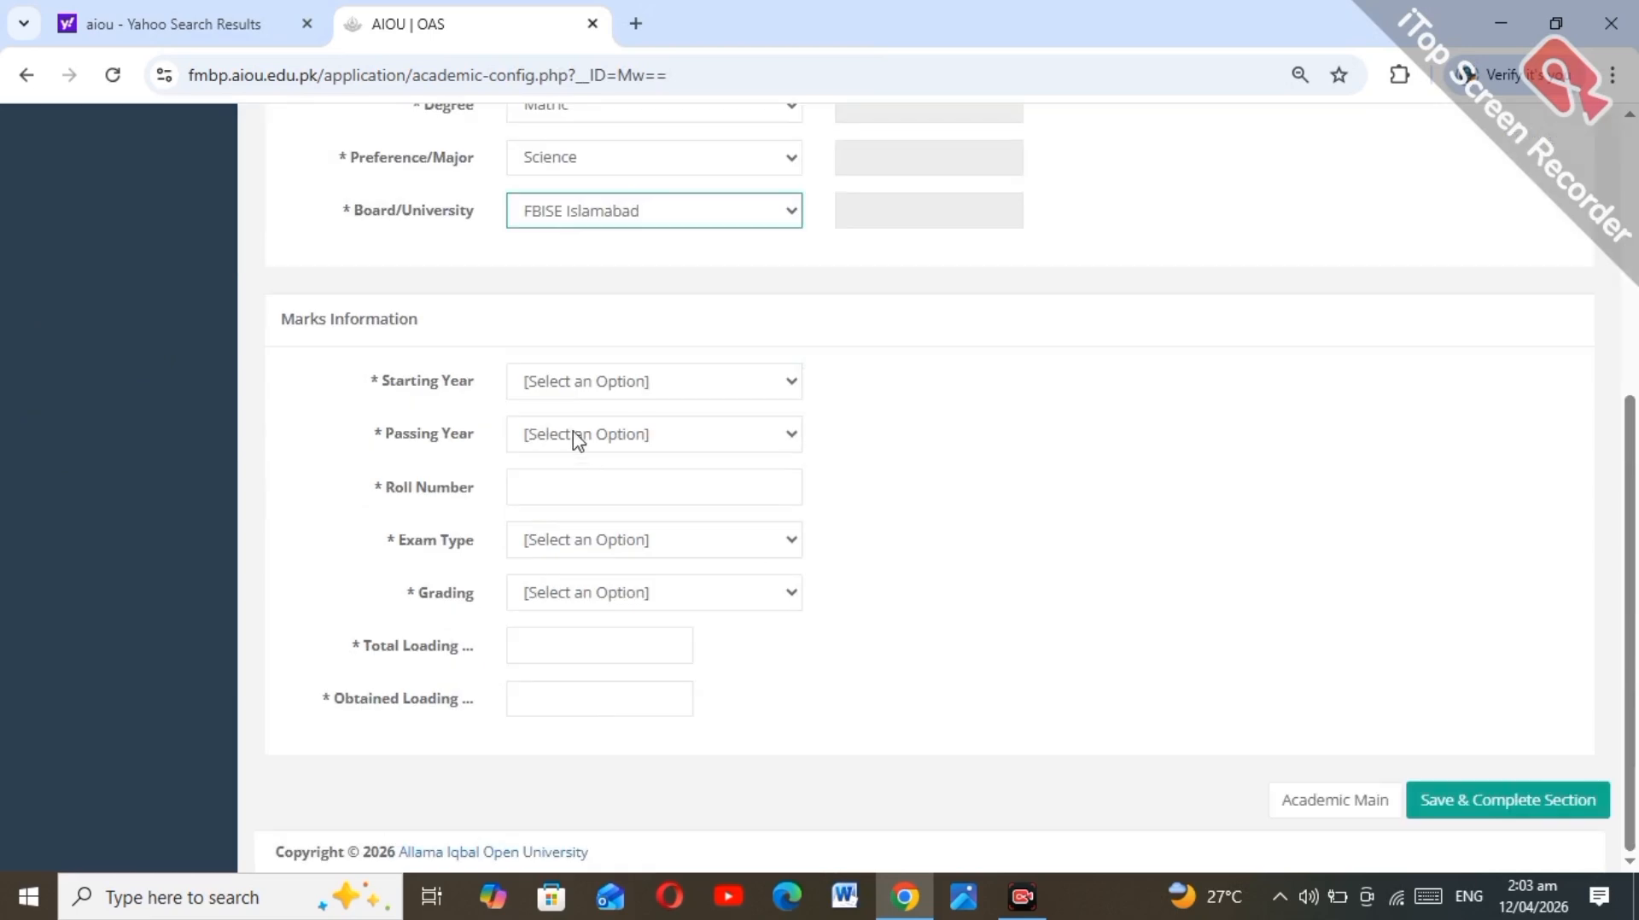
left_click(576, 440)
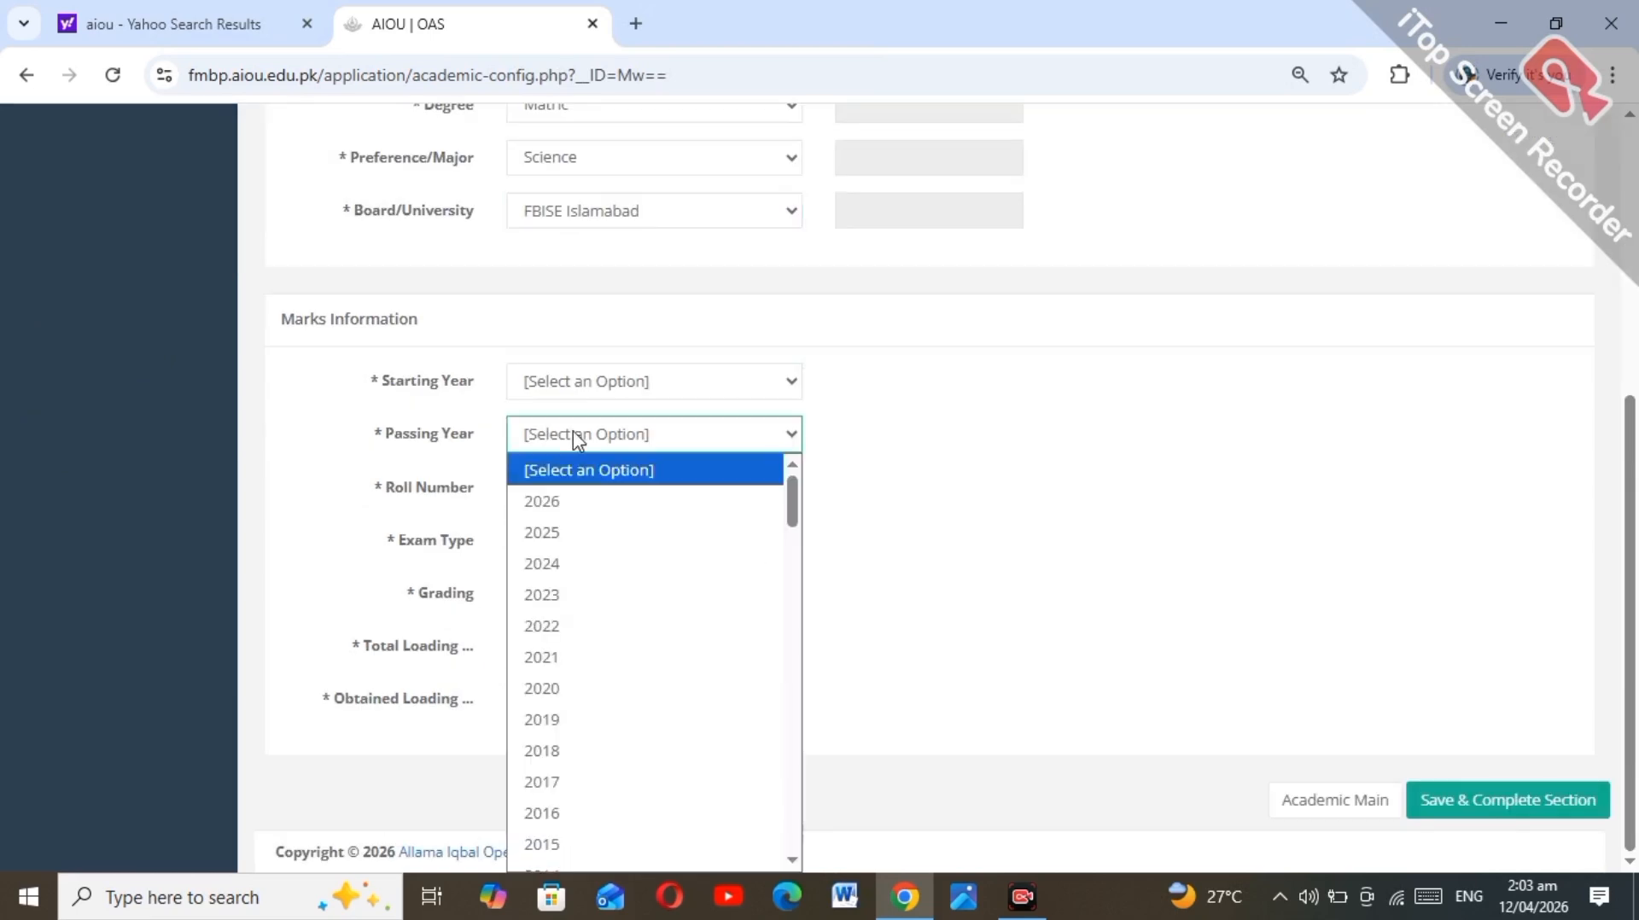
left_click(576, 781)
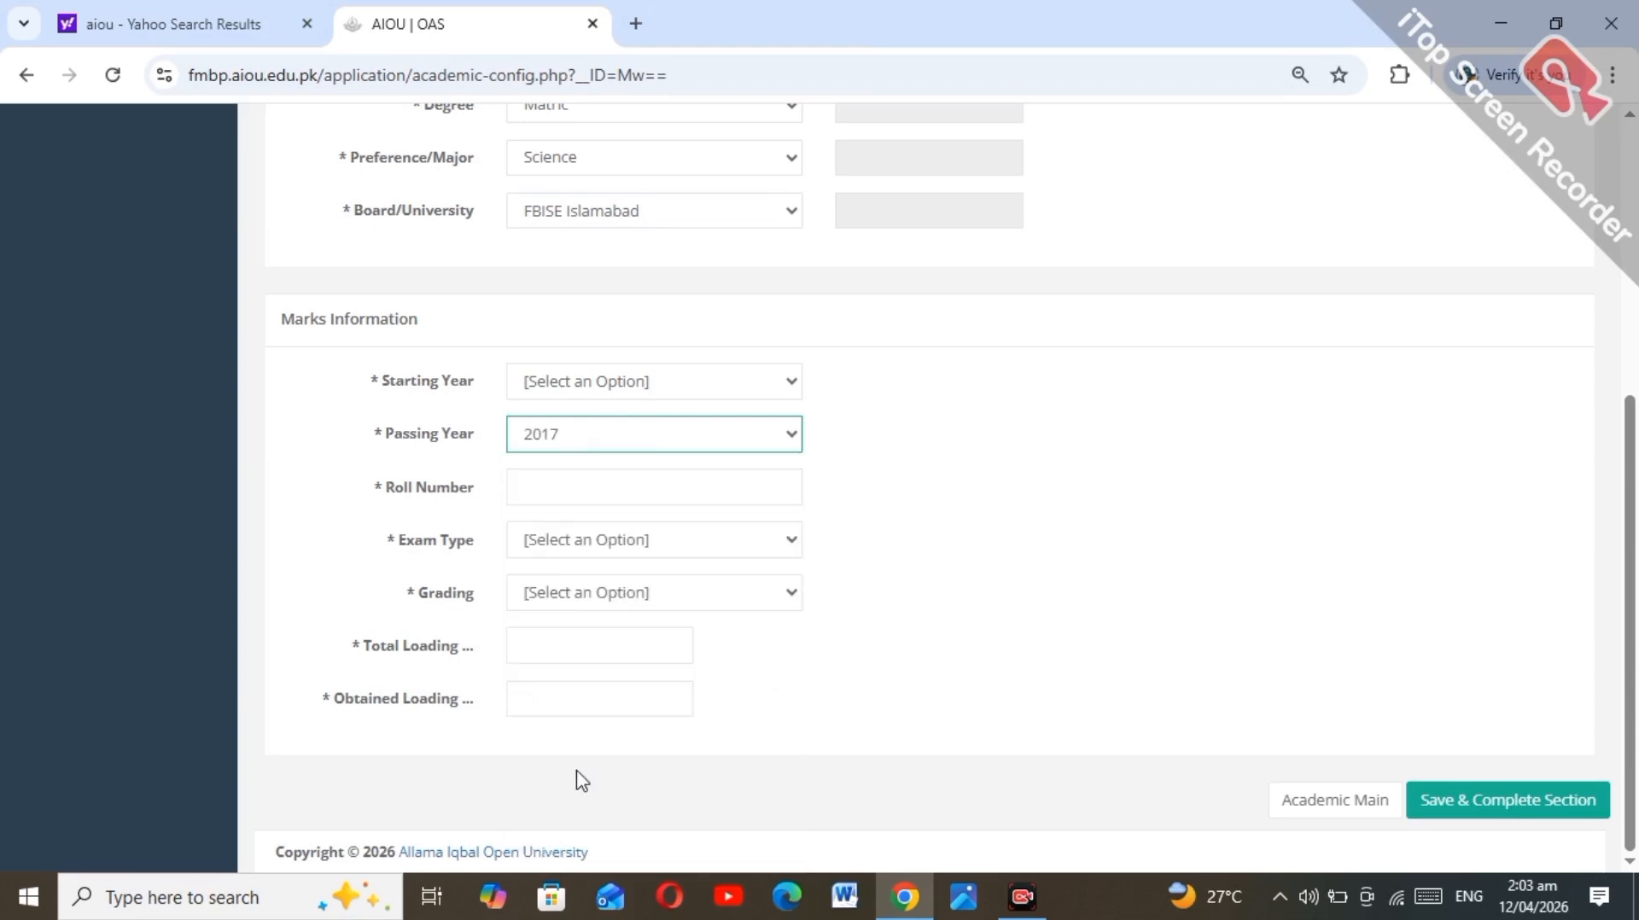
left_click(562, 384)
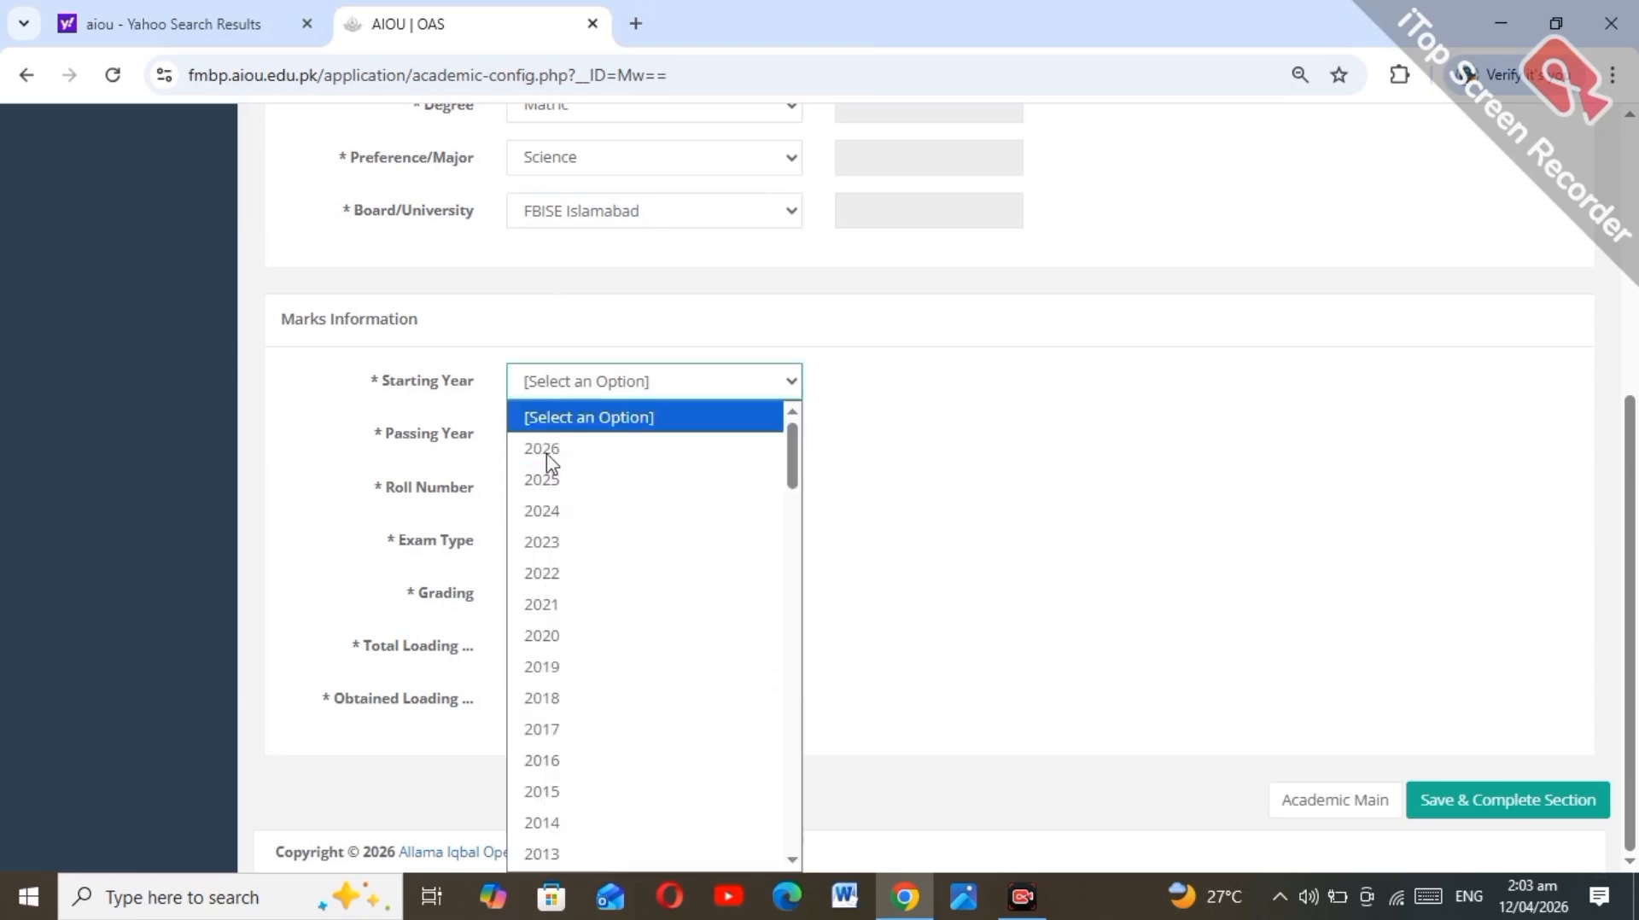
left_click(557, 791)
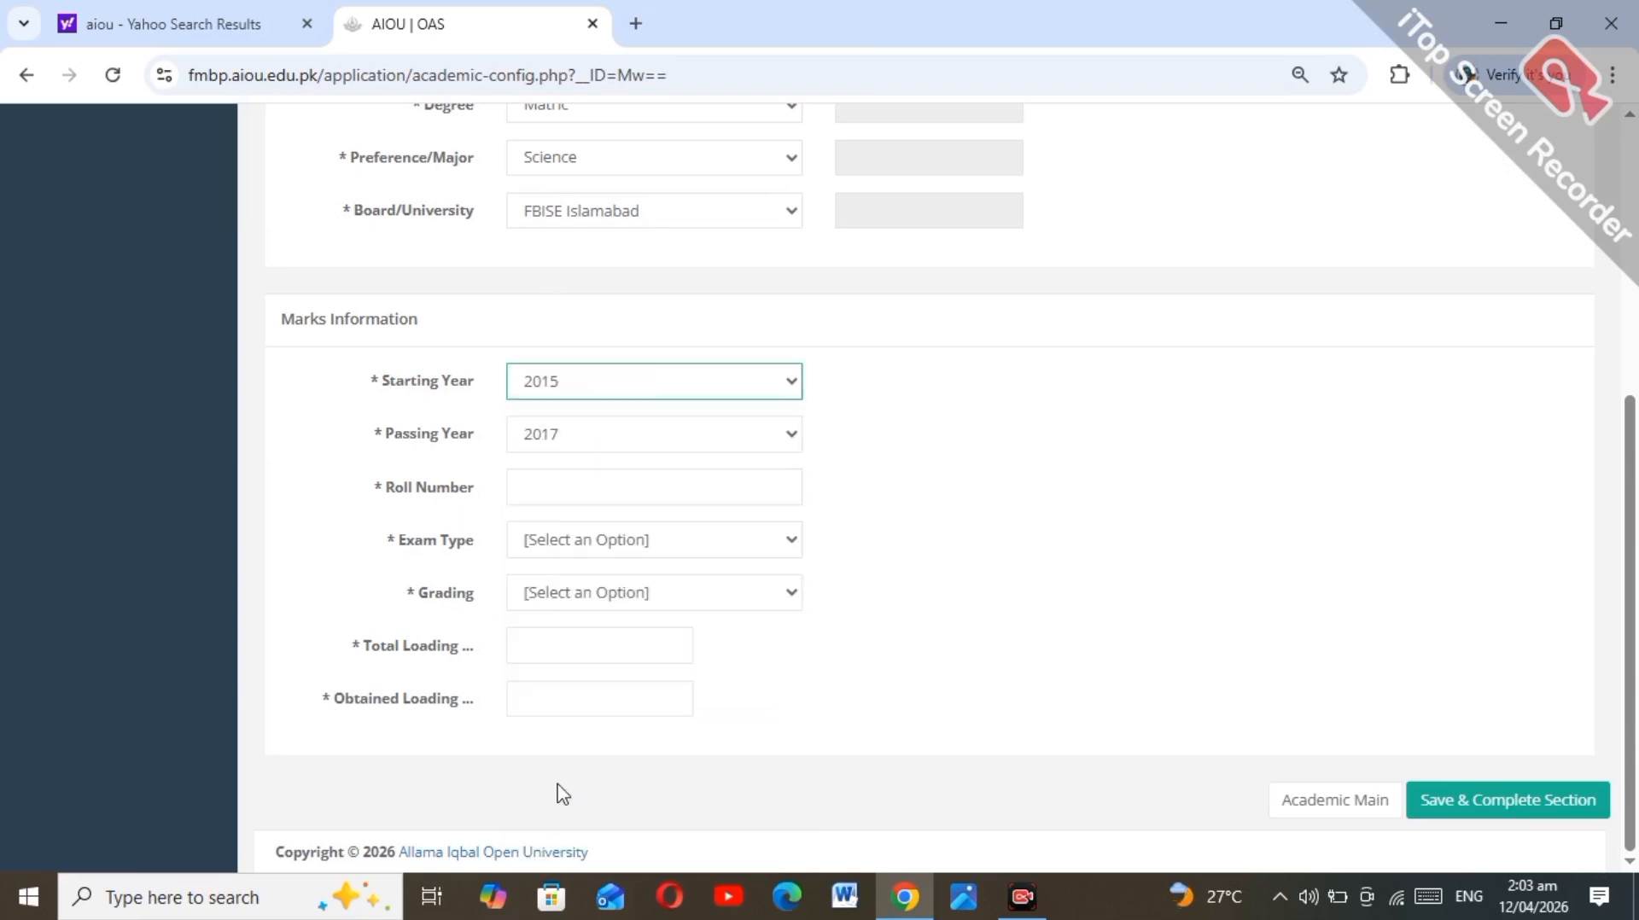
left_click(565, 482)
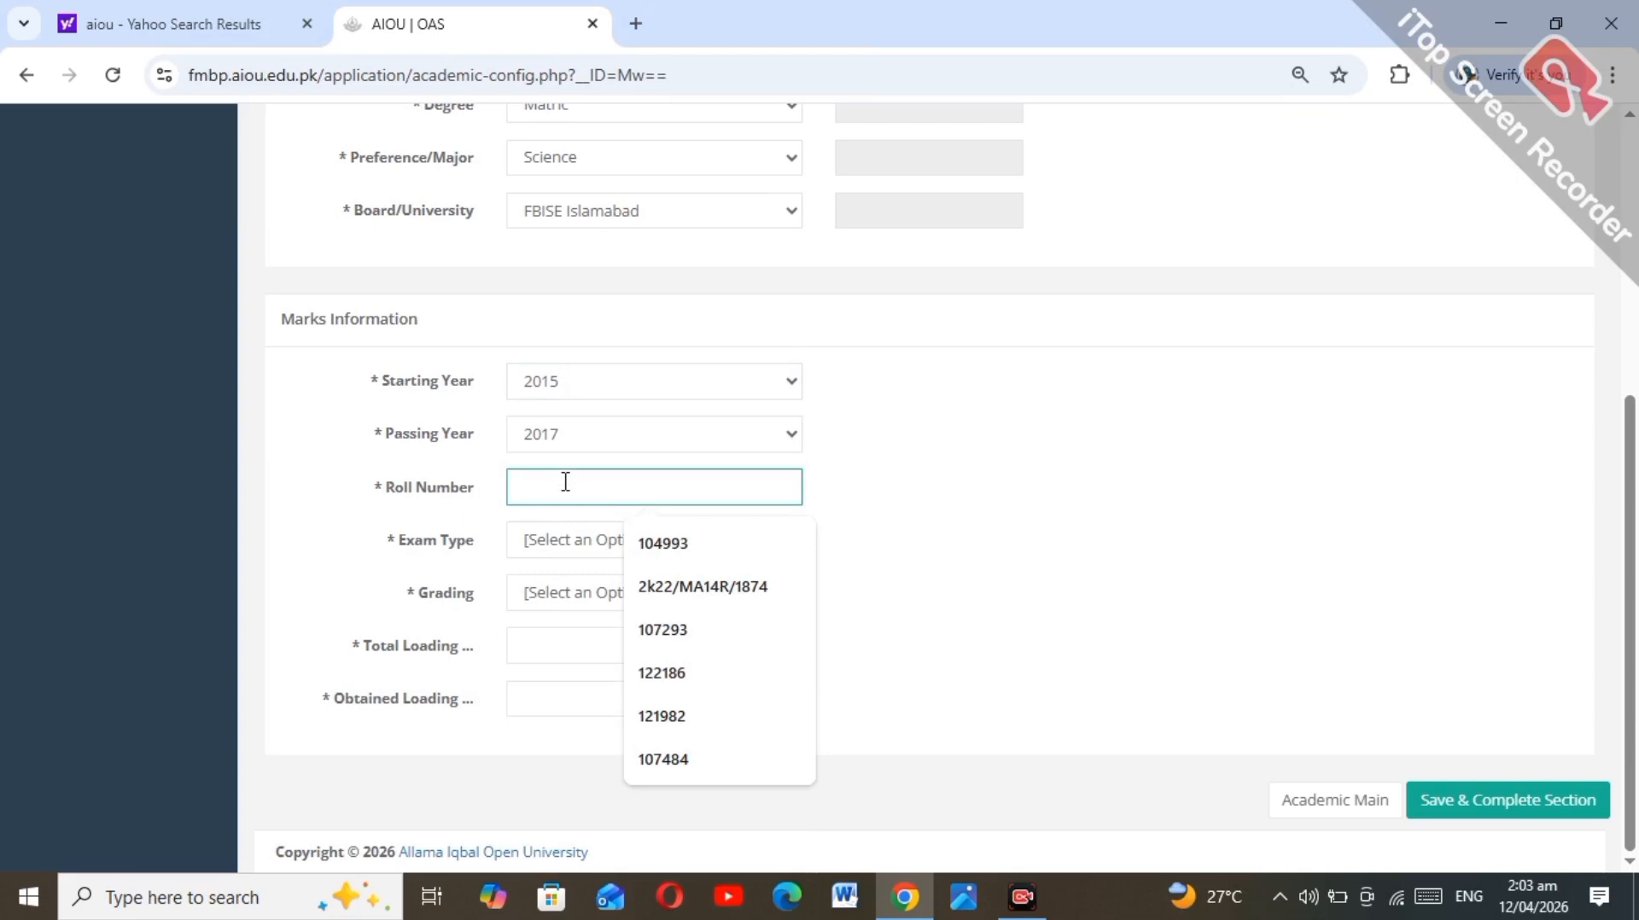
left_click(670, 546)
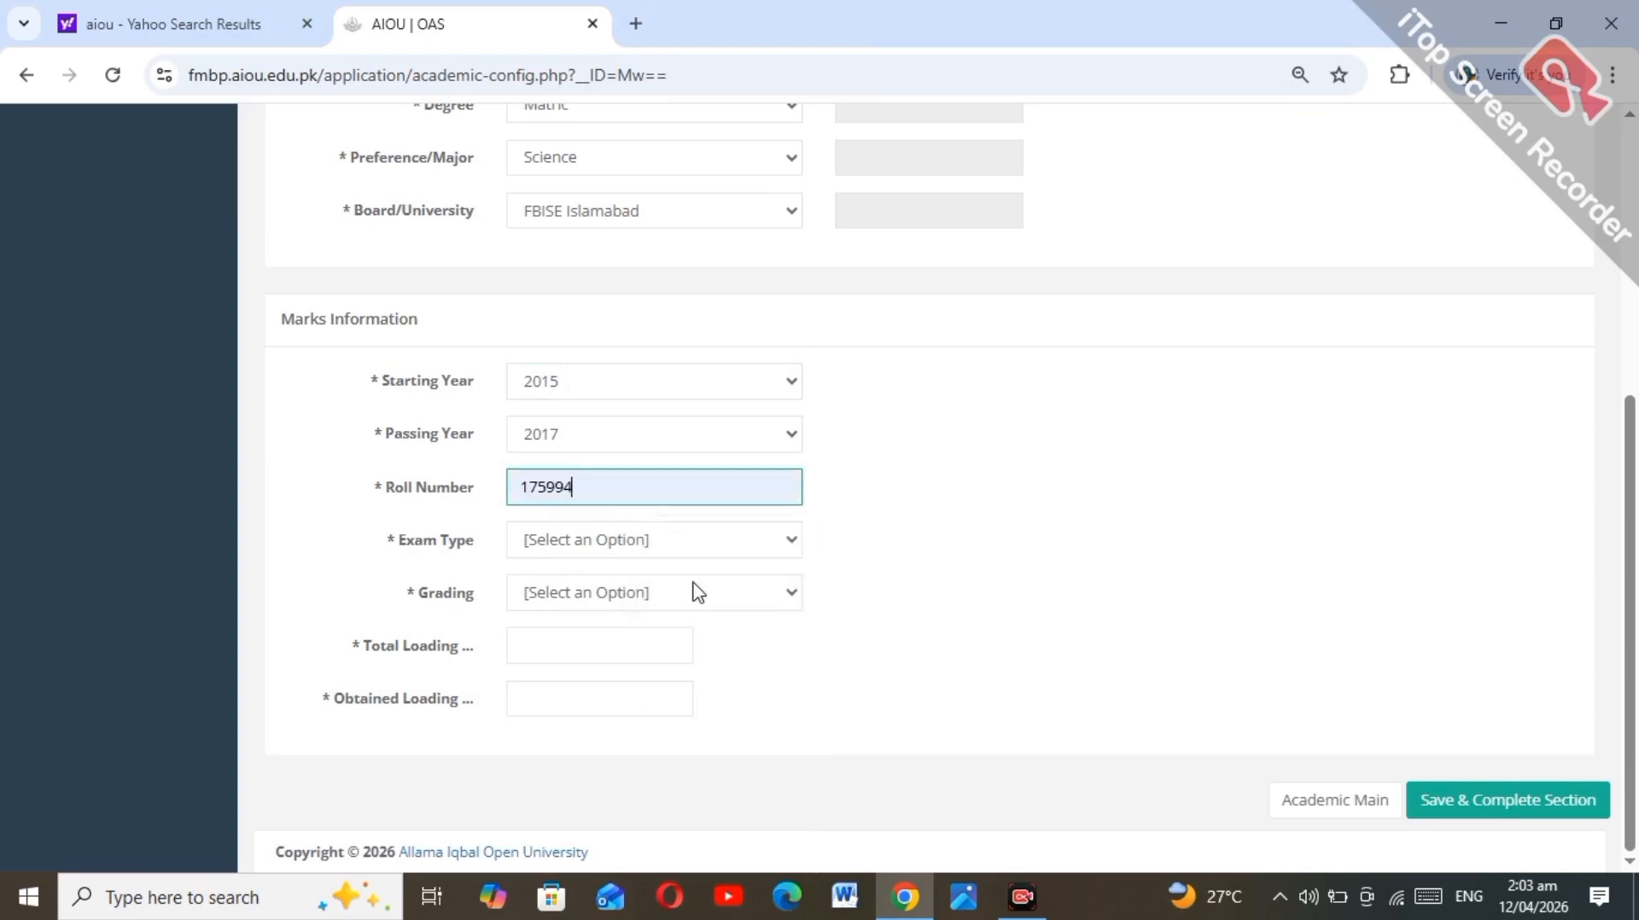
Step: Choose the Annual exam graded by Marks, with 1050 total and 929 obtained marks
left_click(647, 537)
left_click(634, 608)
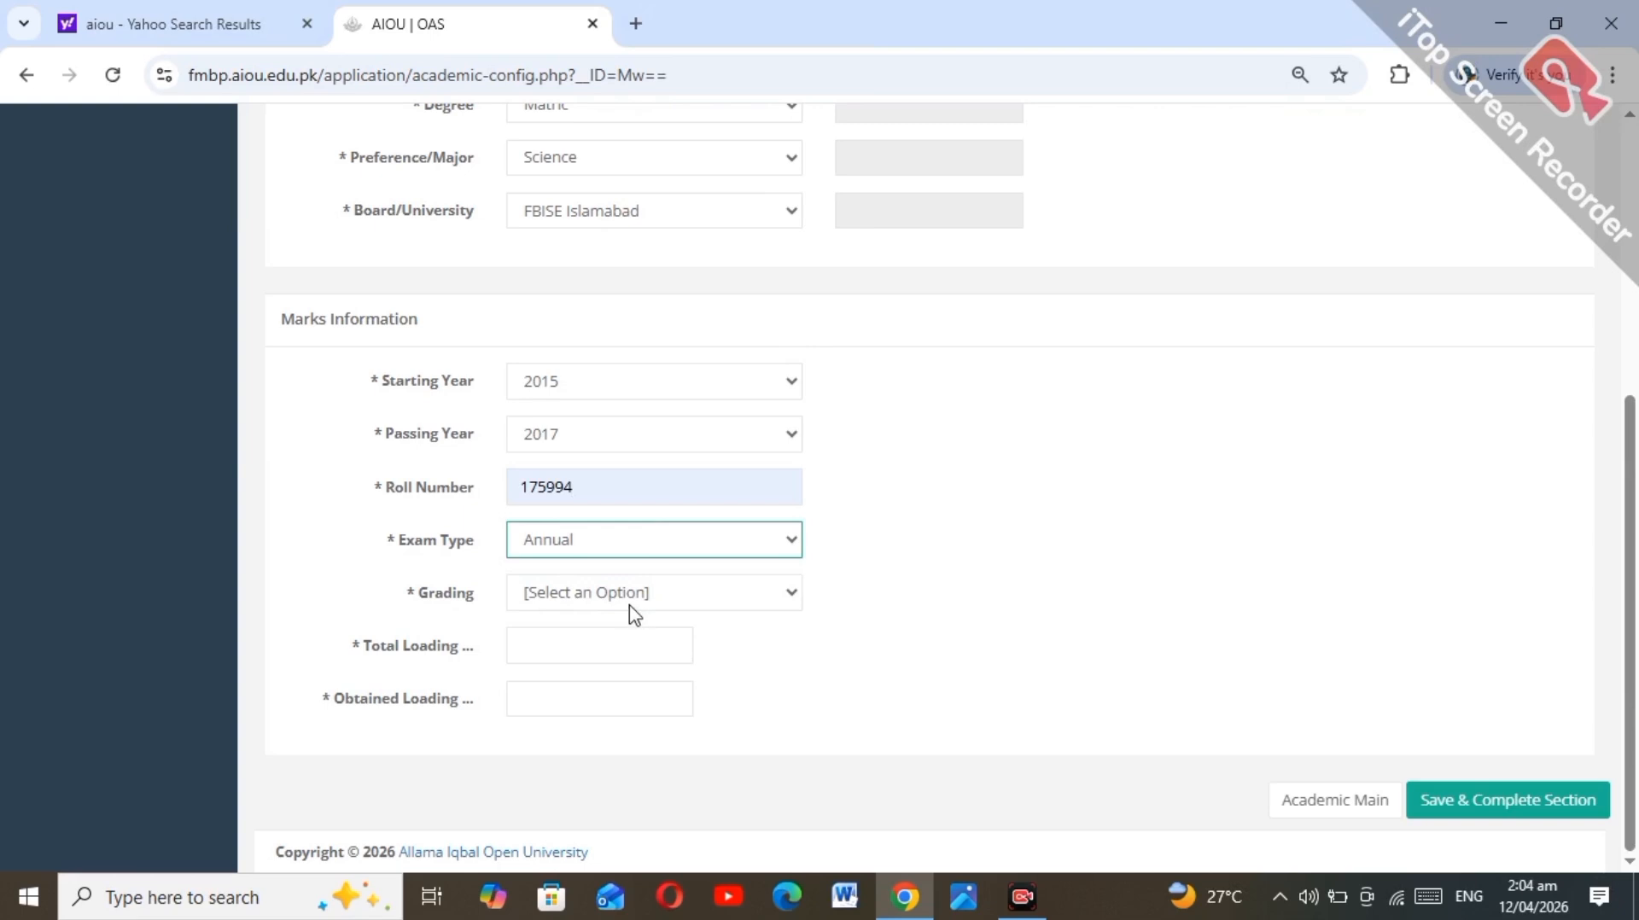
left_click(622, 596)
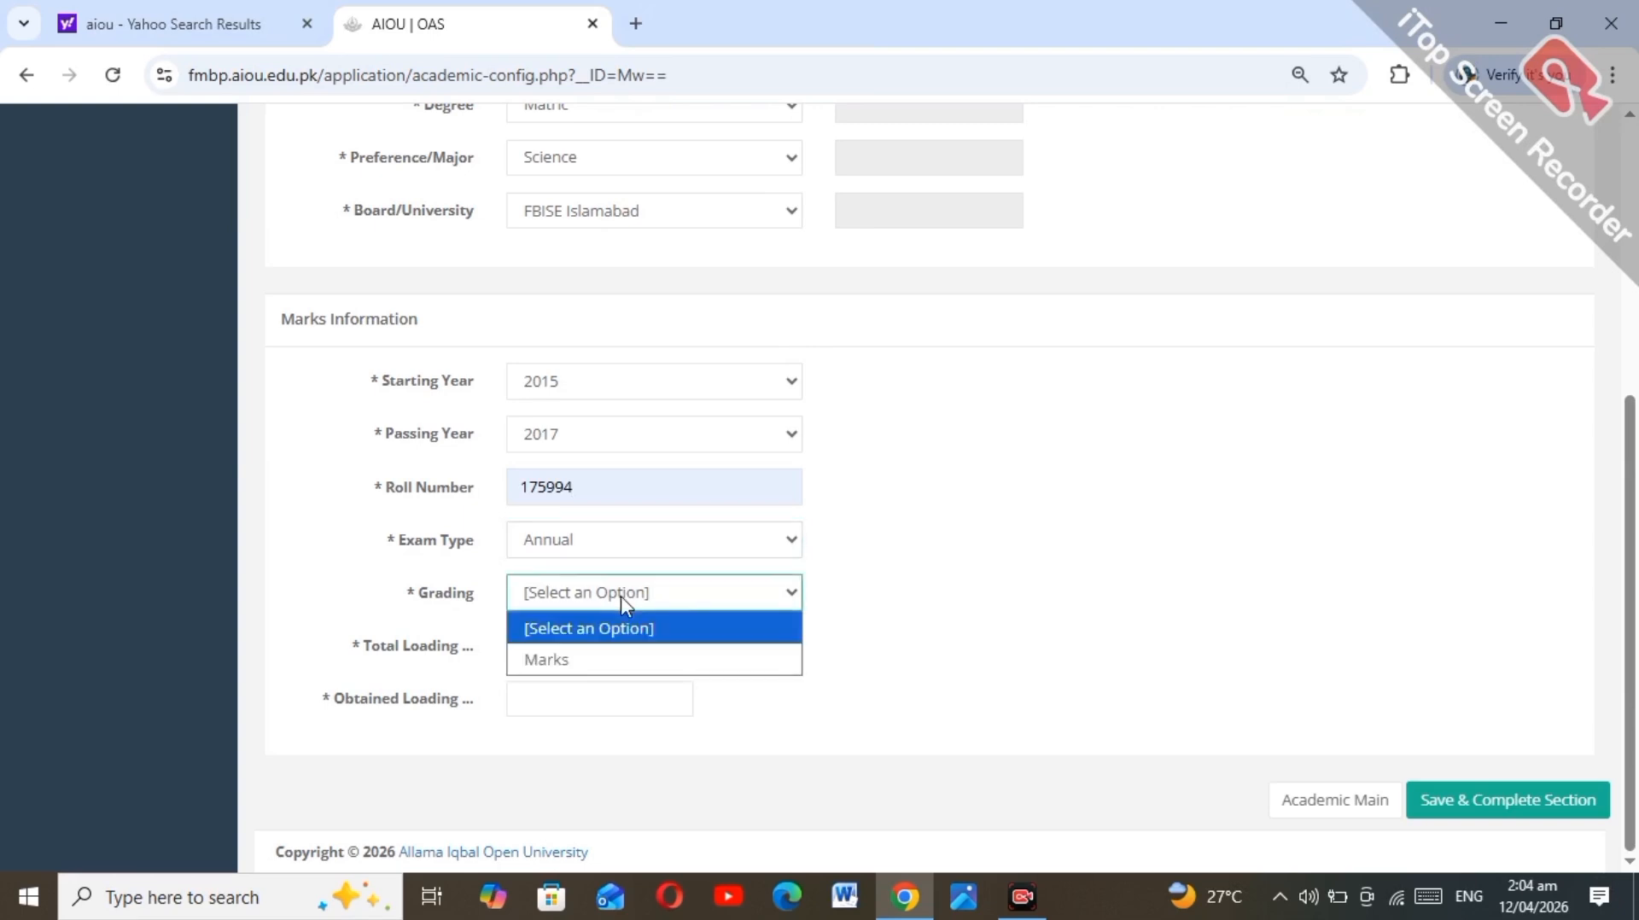
left_click(613, 670)
left_click(597, 652)
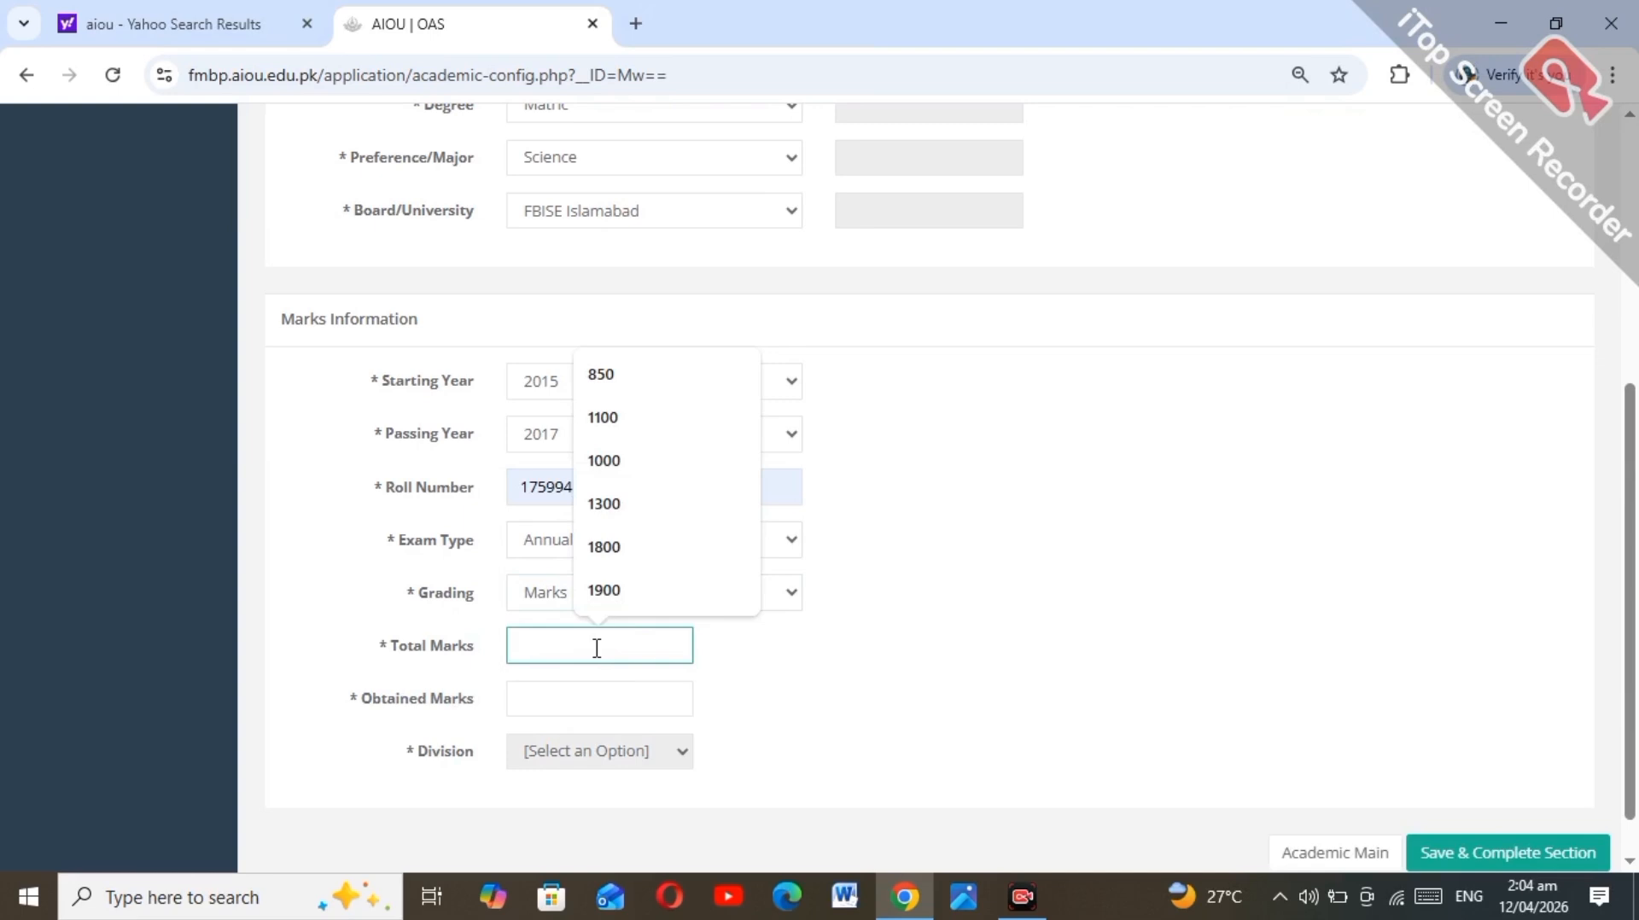
type("1050")
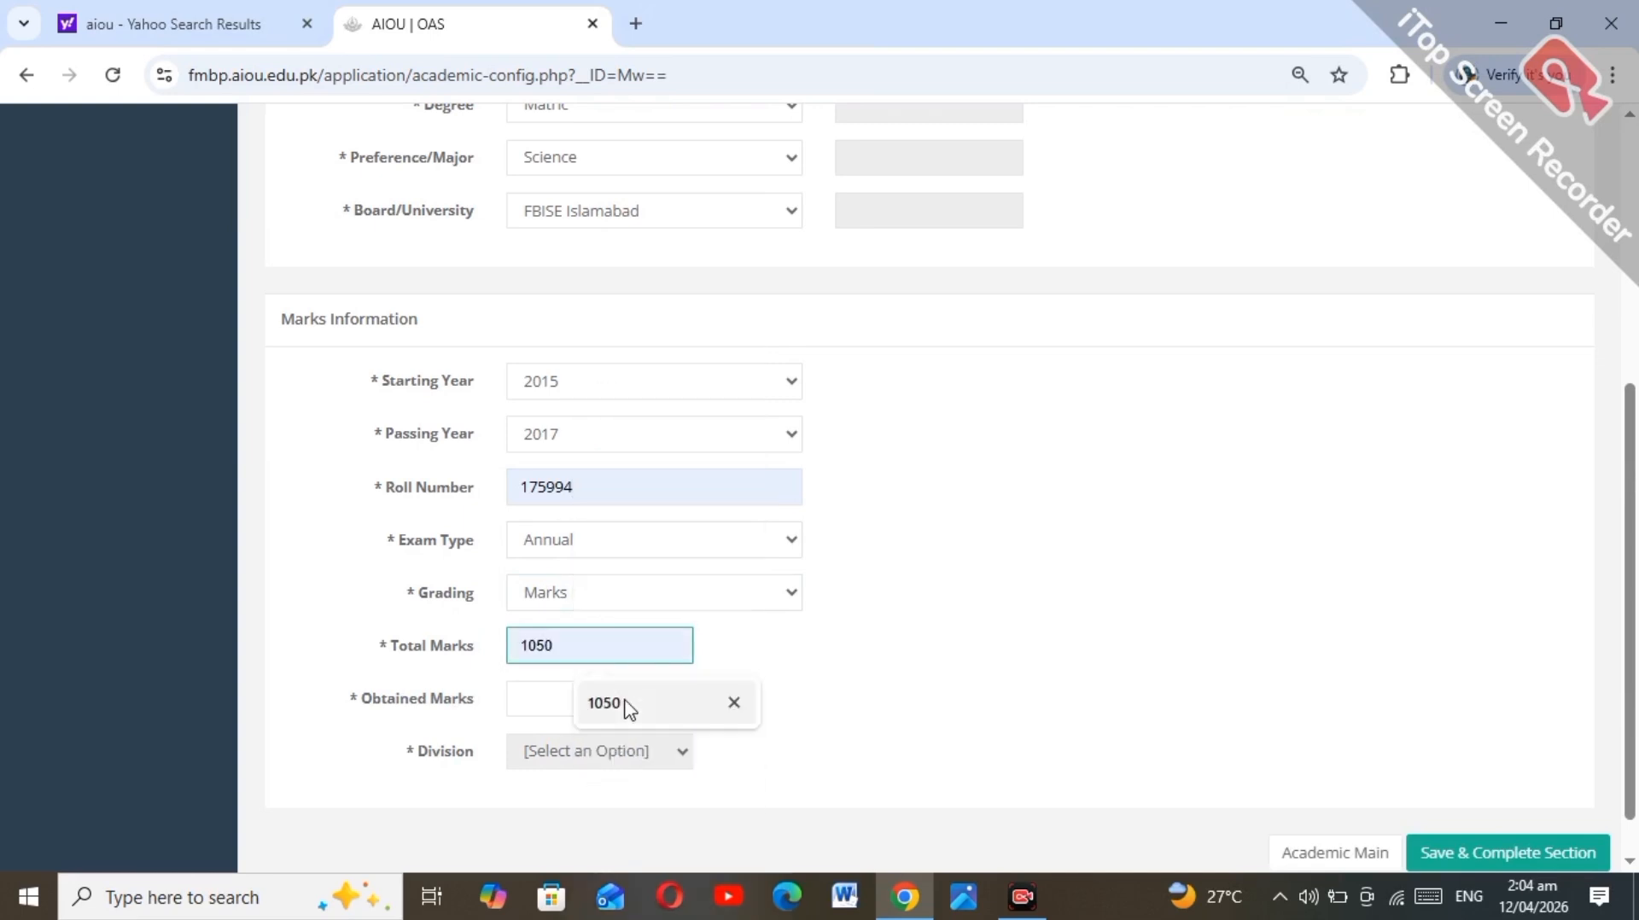
left_click(629, 705)
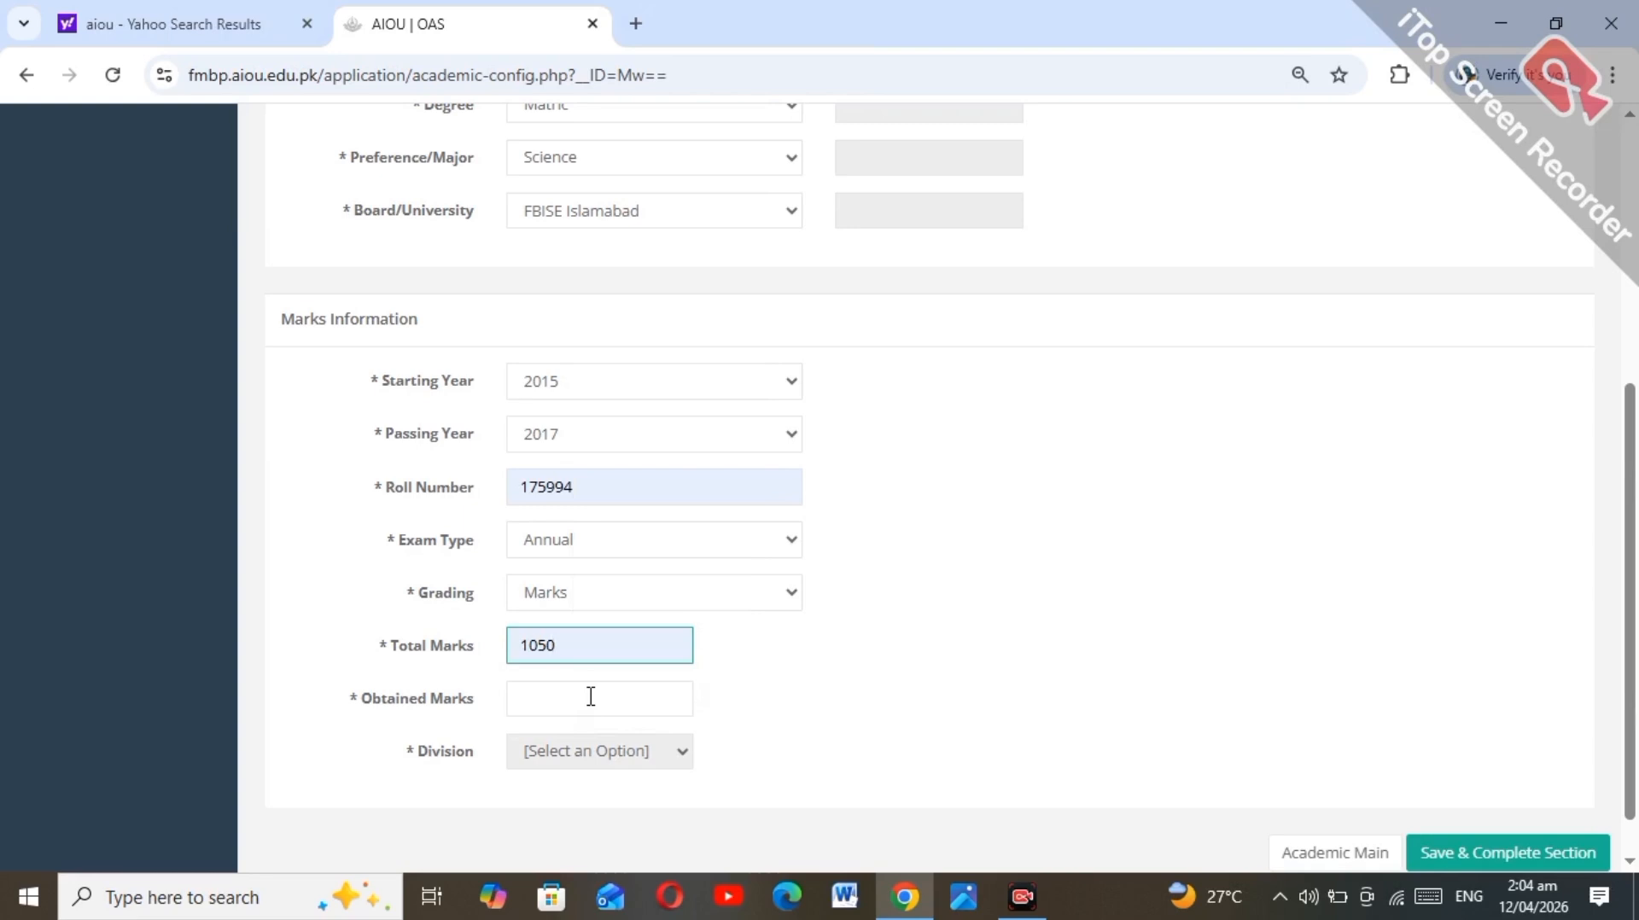
left_click(586, 700)
type("929")
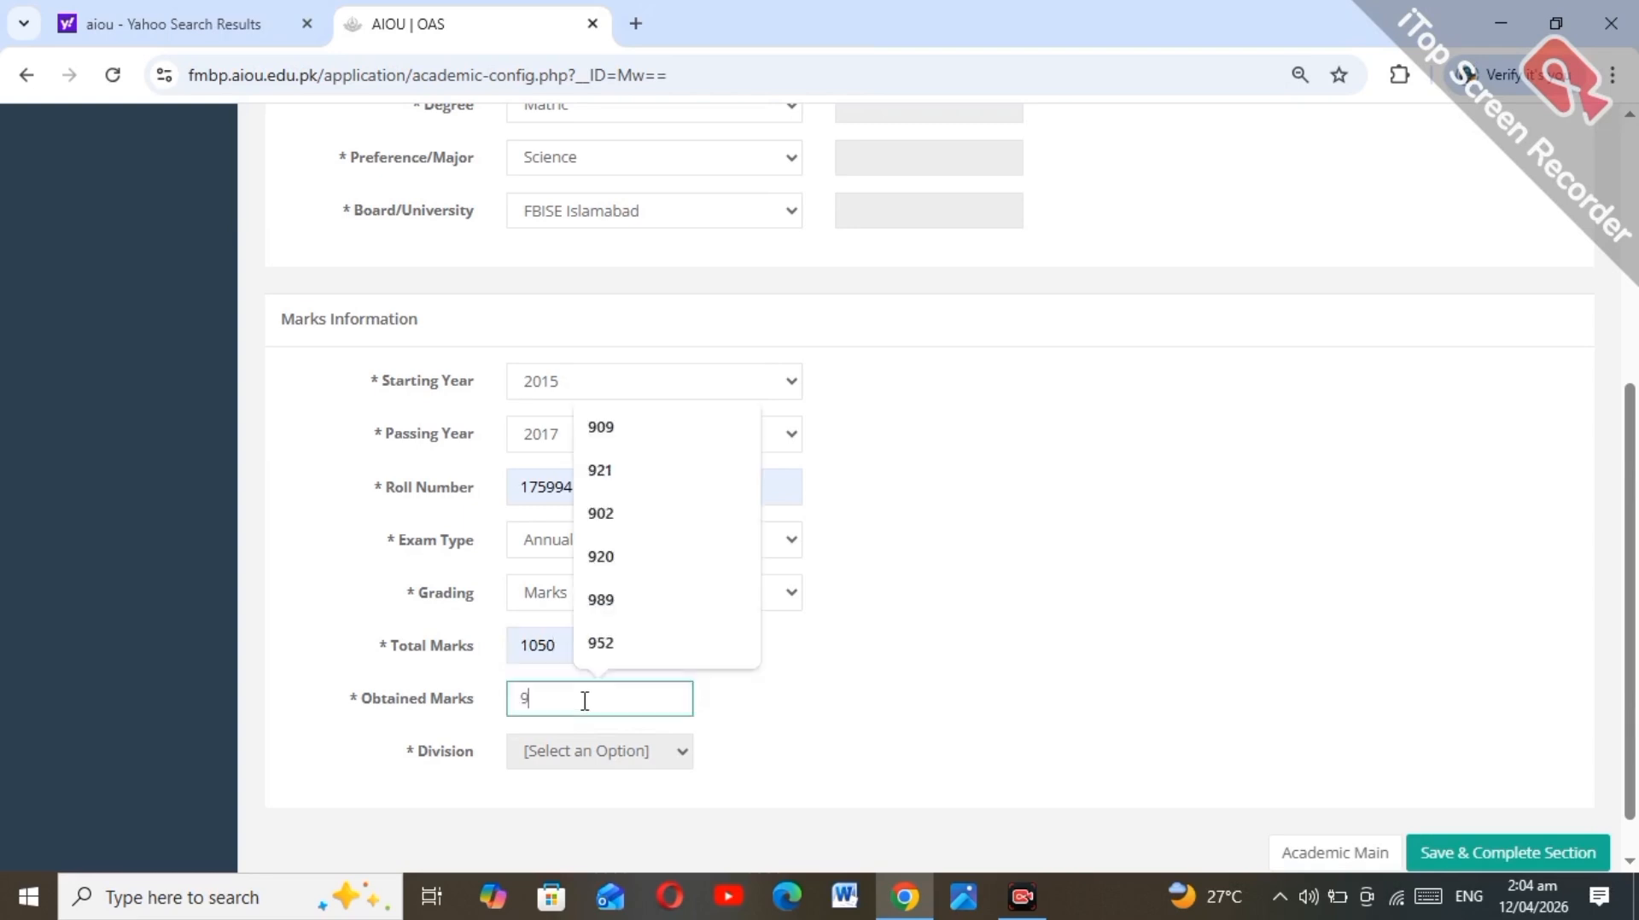
left_click(736, 699)
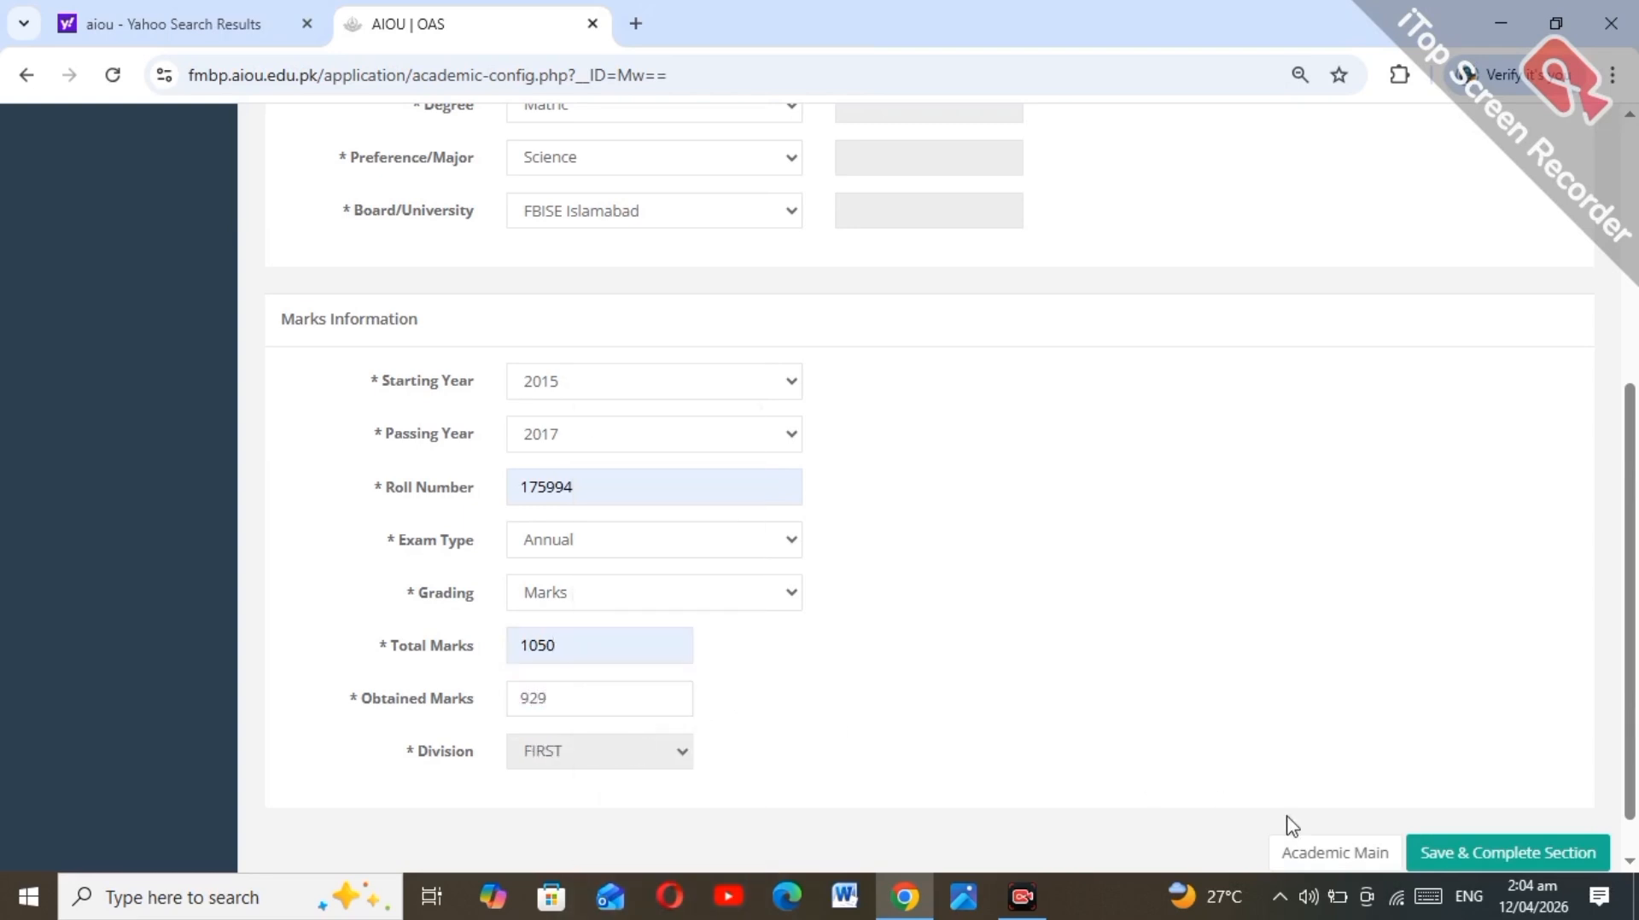
Step: Save the Matric record, tick the academic undertaking, and save the academic section as complete
left_click(1495, 852)
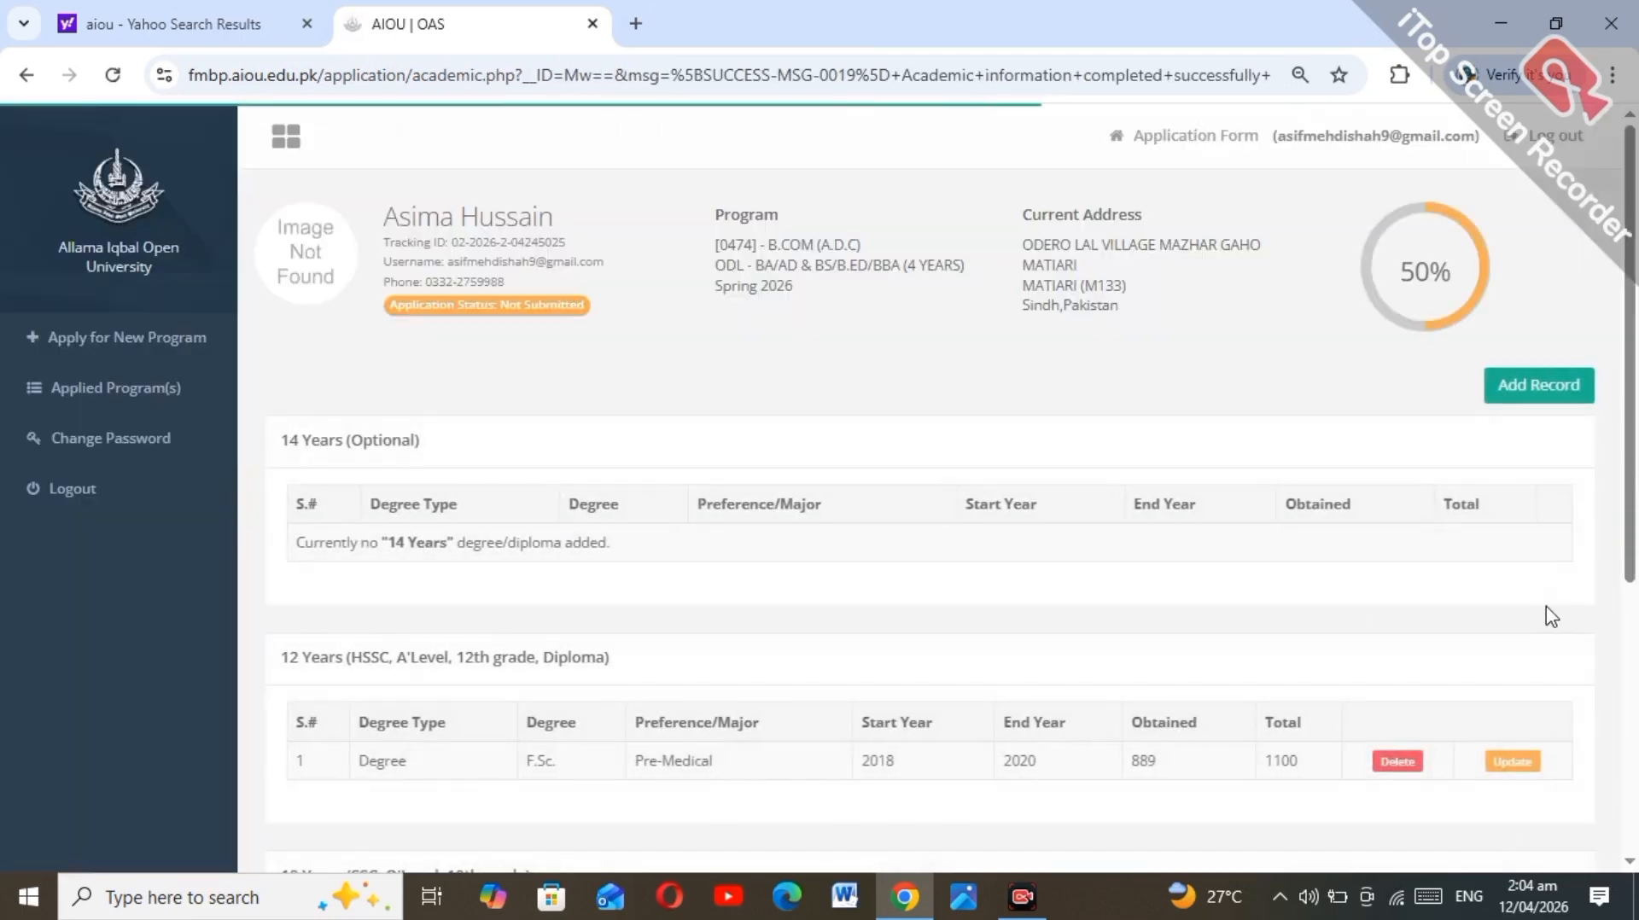
left_click_drag(1633, 565, 1635, 799)
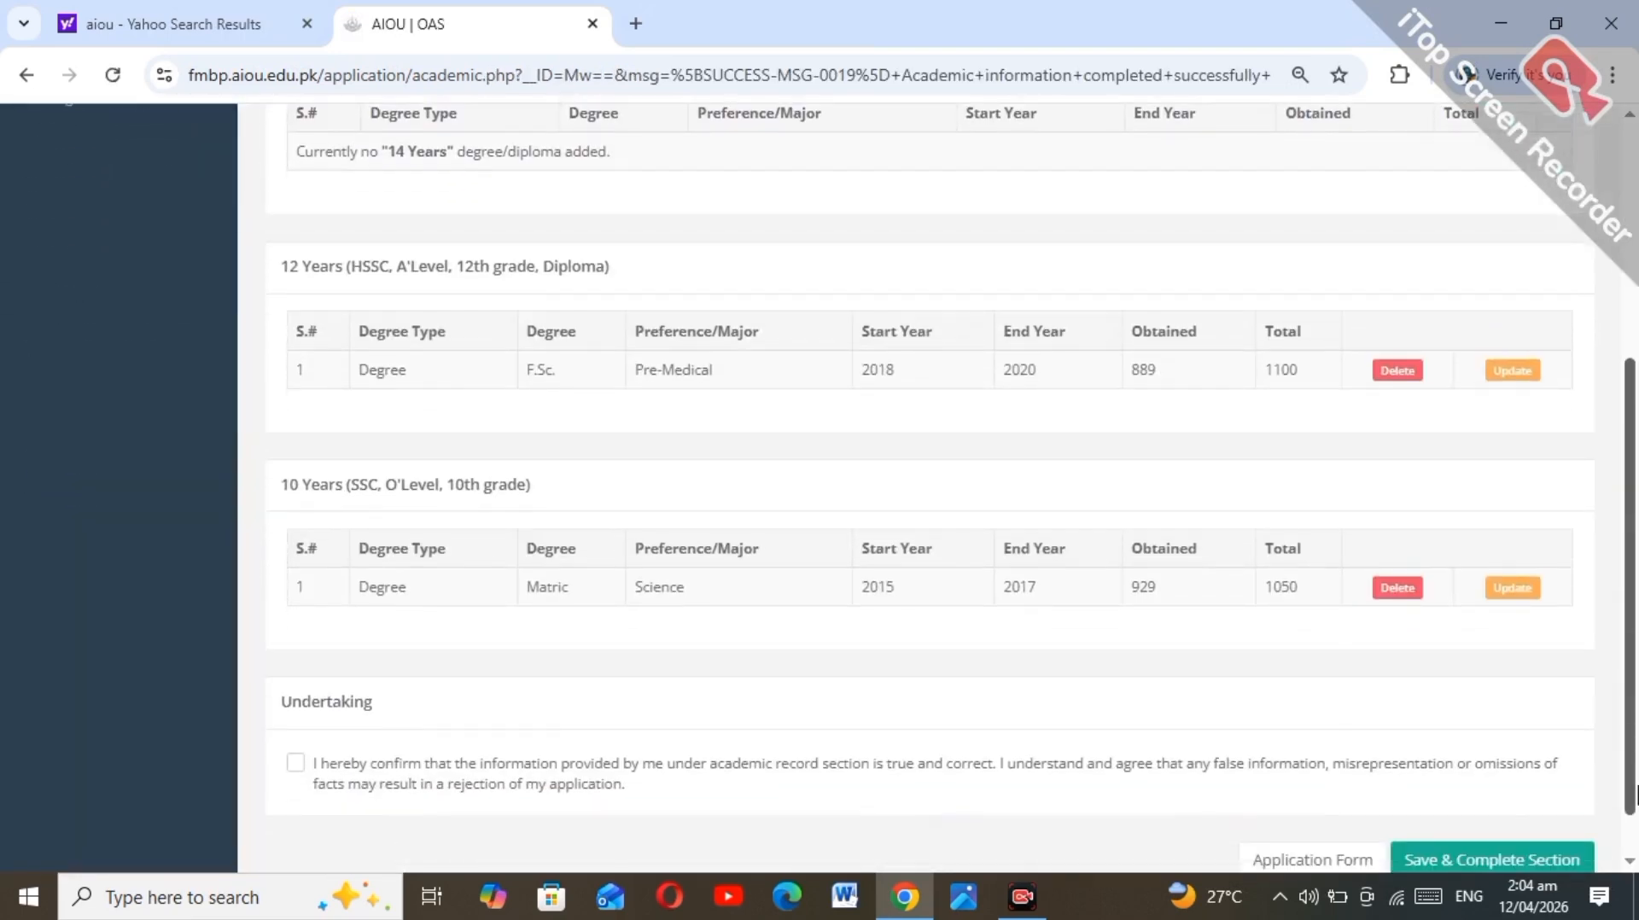
left_click(295, 764)
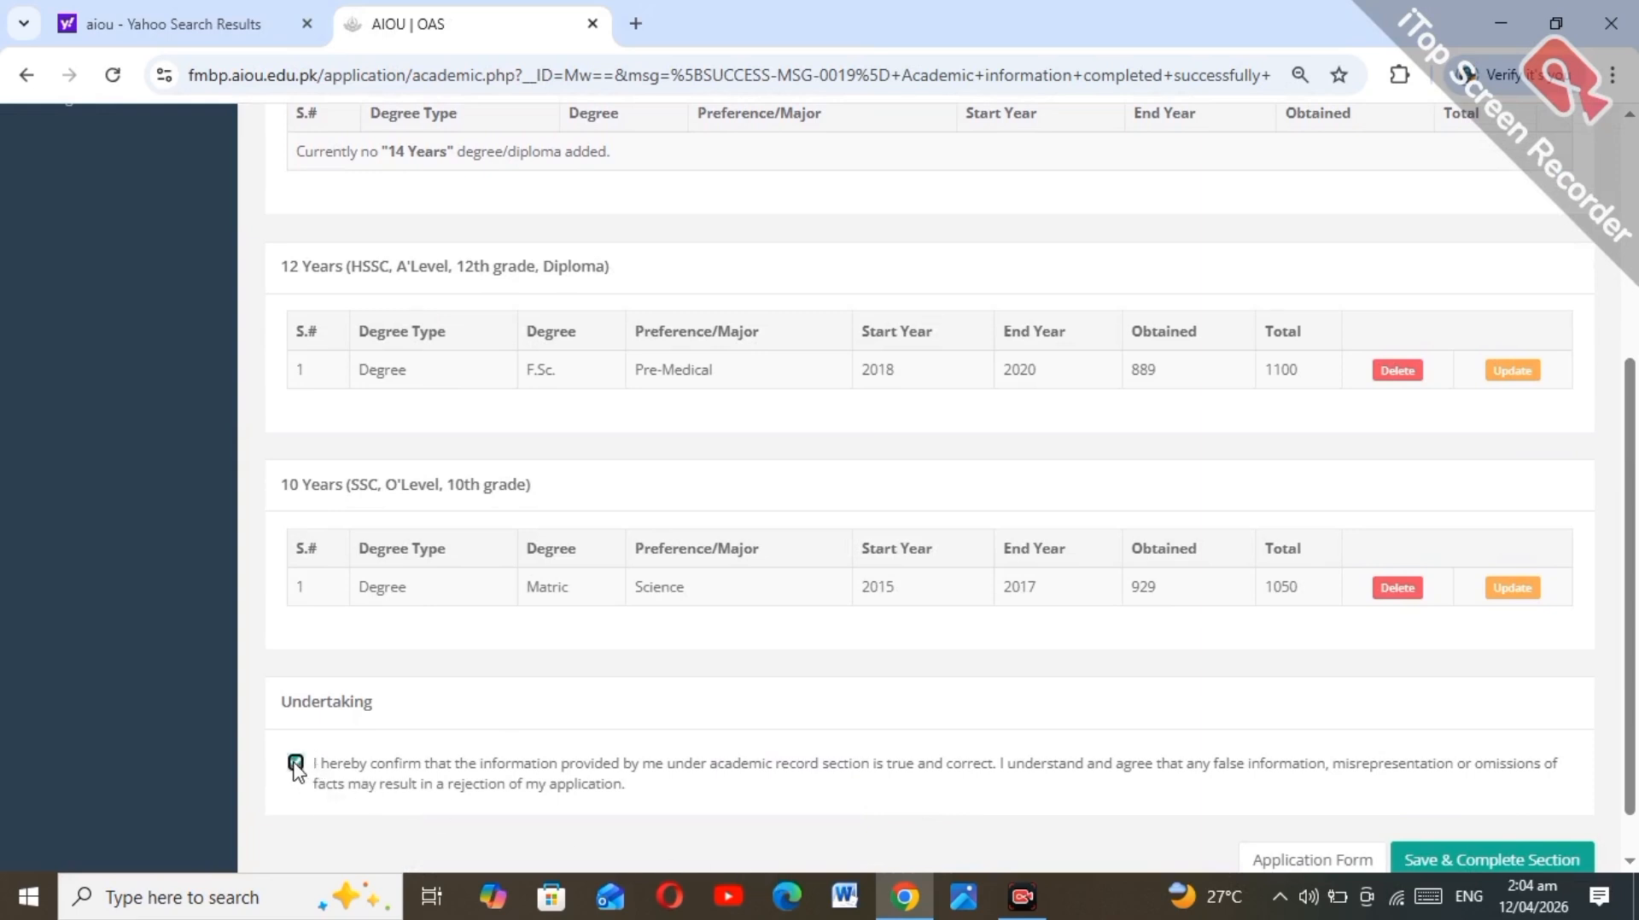
left_click(1443, 856)
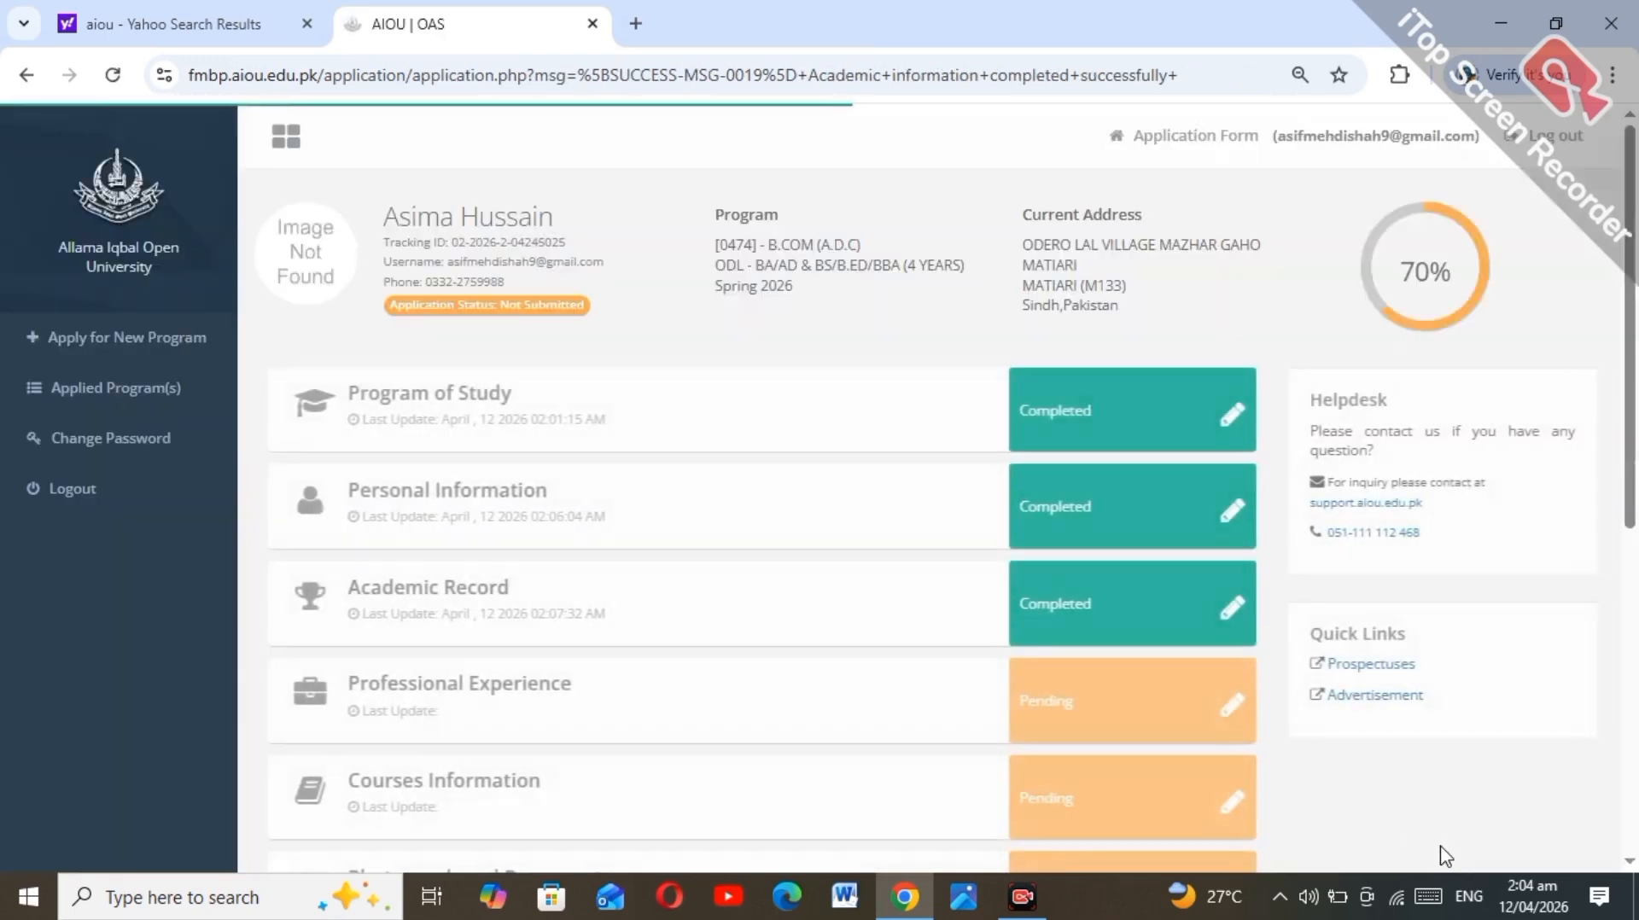
Step: Complete the Professional Experience section without adding any work records
left_click(1230, 710)
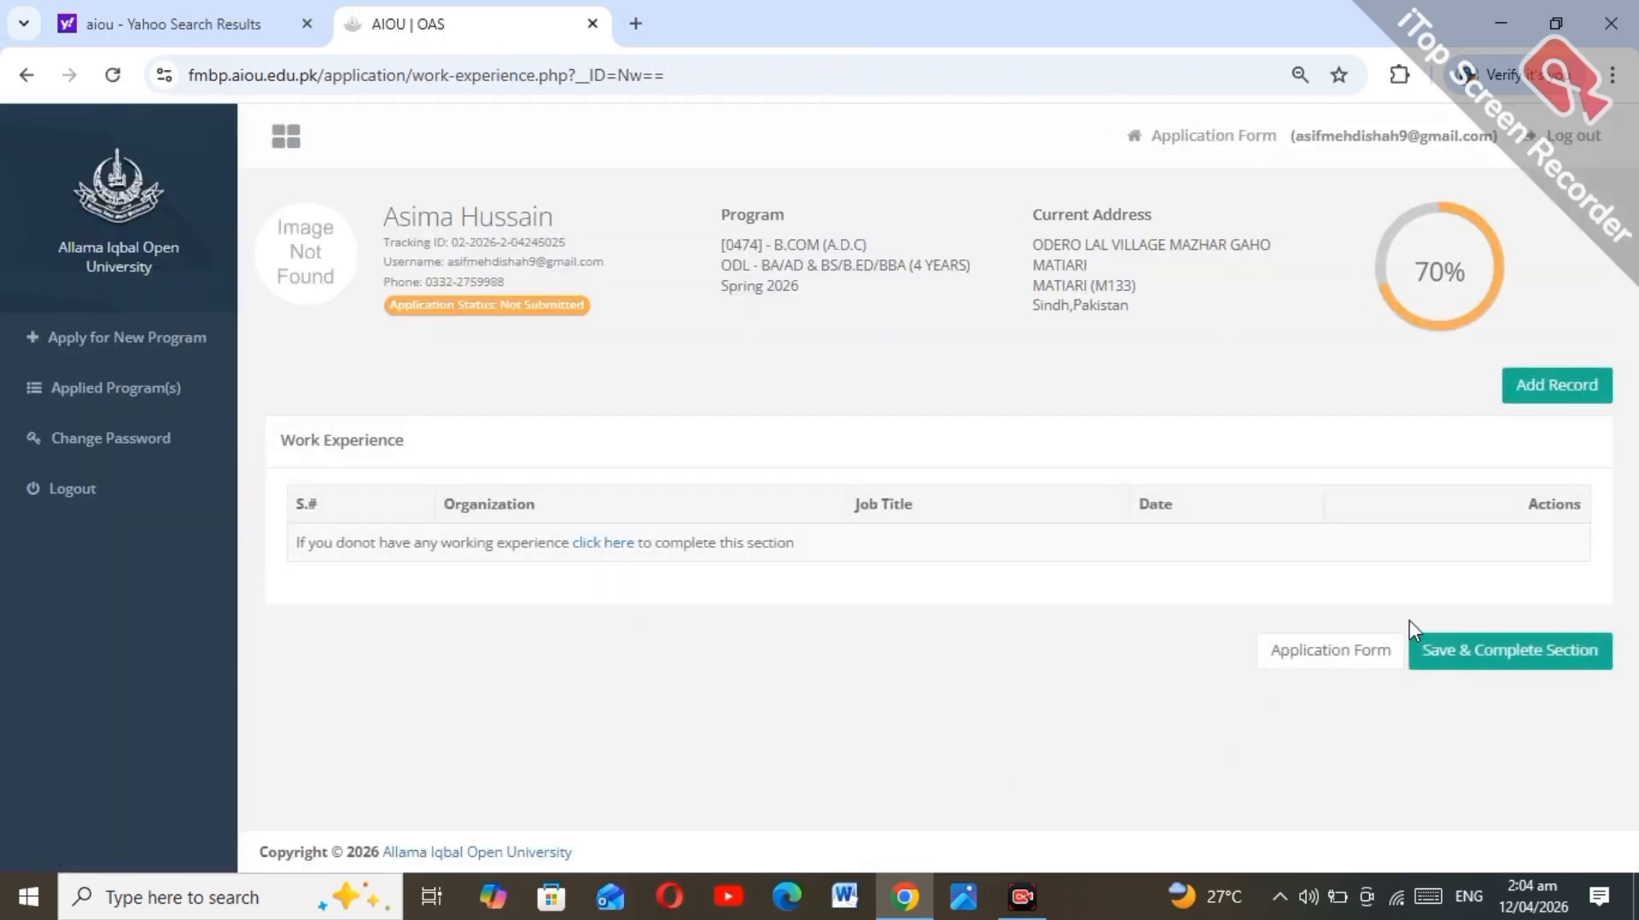
left_click(1479, 675)
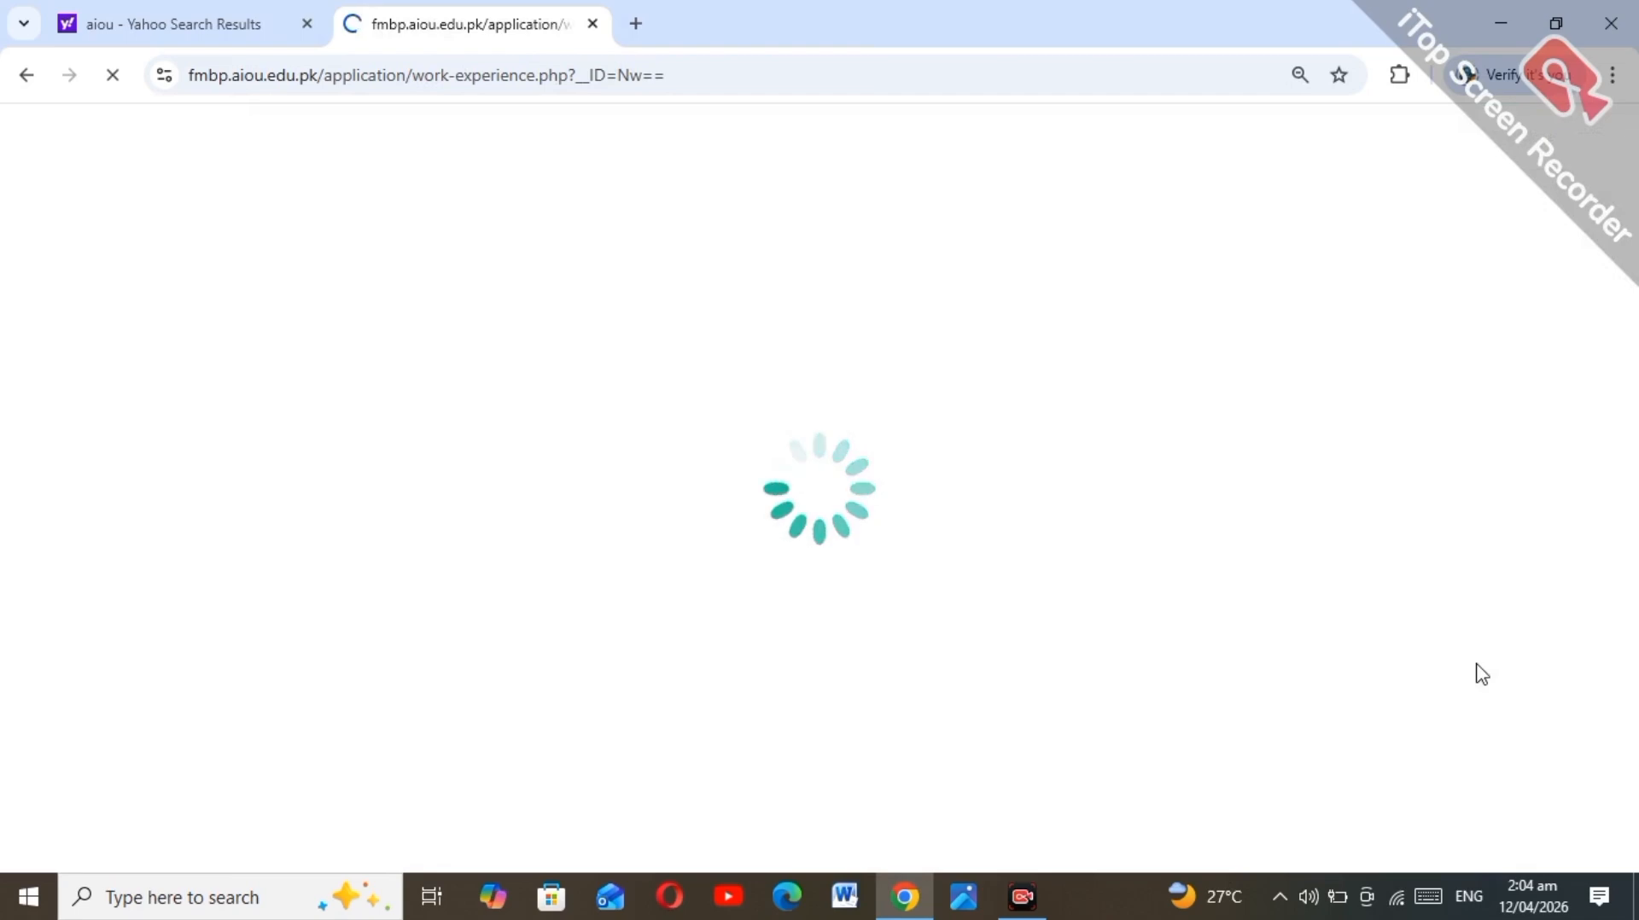
scroll(1474, 674, "down", 7)
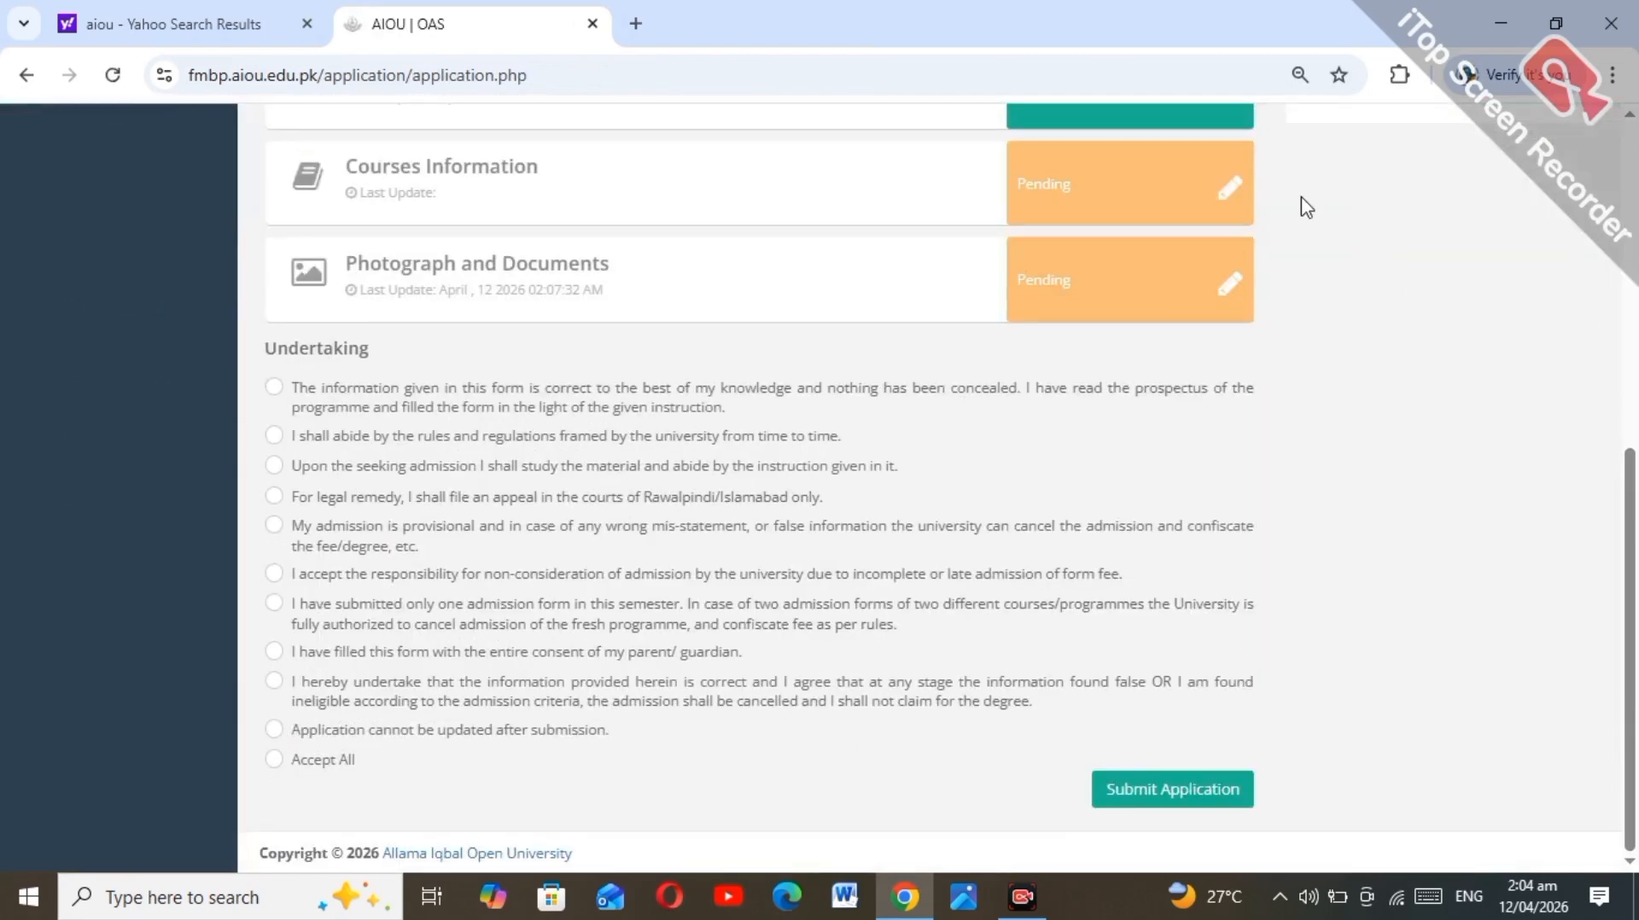
Step: Choose ISLAMIAT as the elective course and save the course selection
left_click(1230, 198)
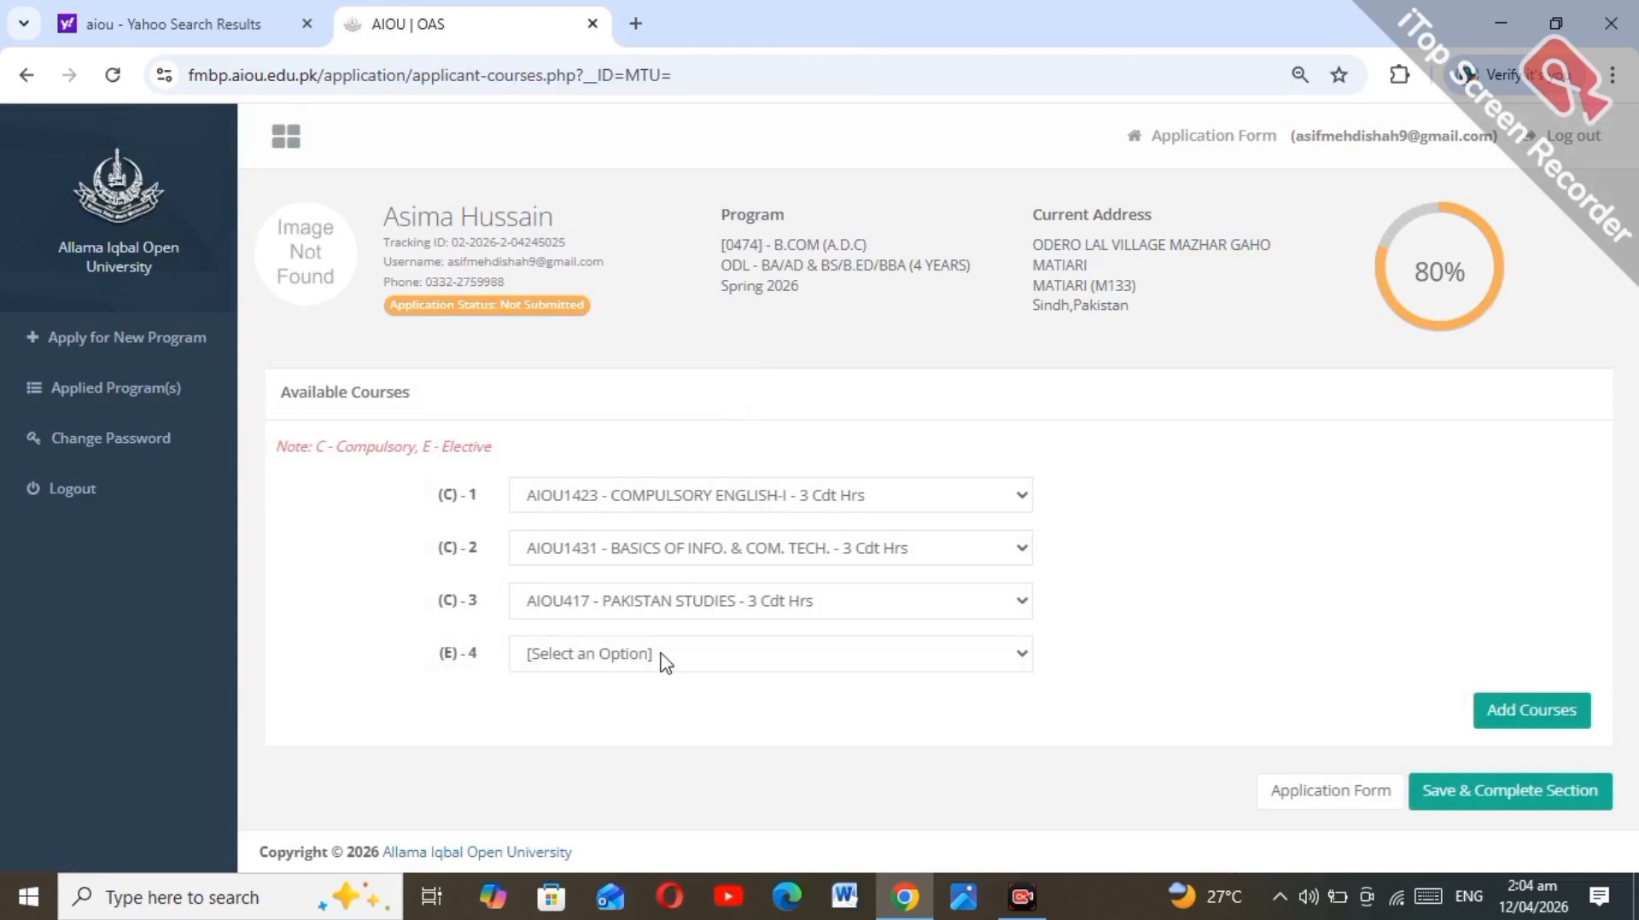
left_click(665, 661)
left_click(660, 720)
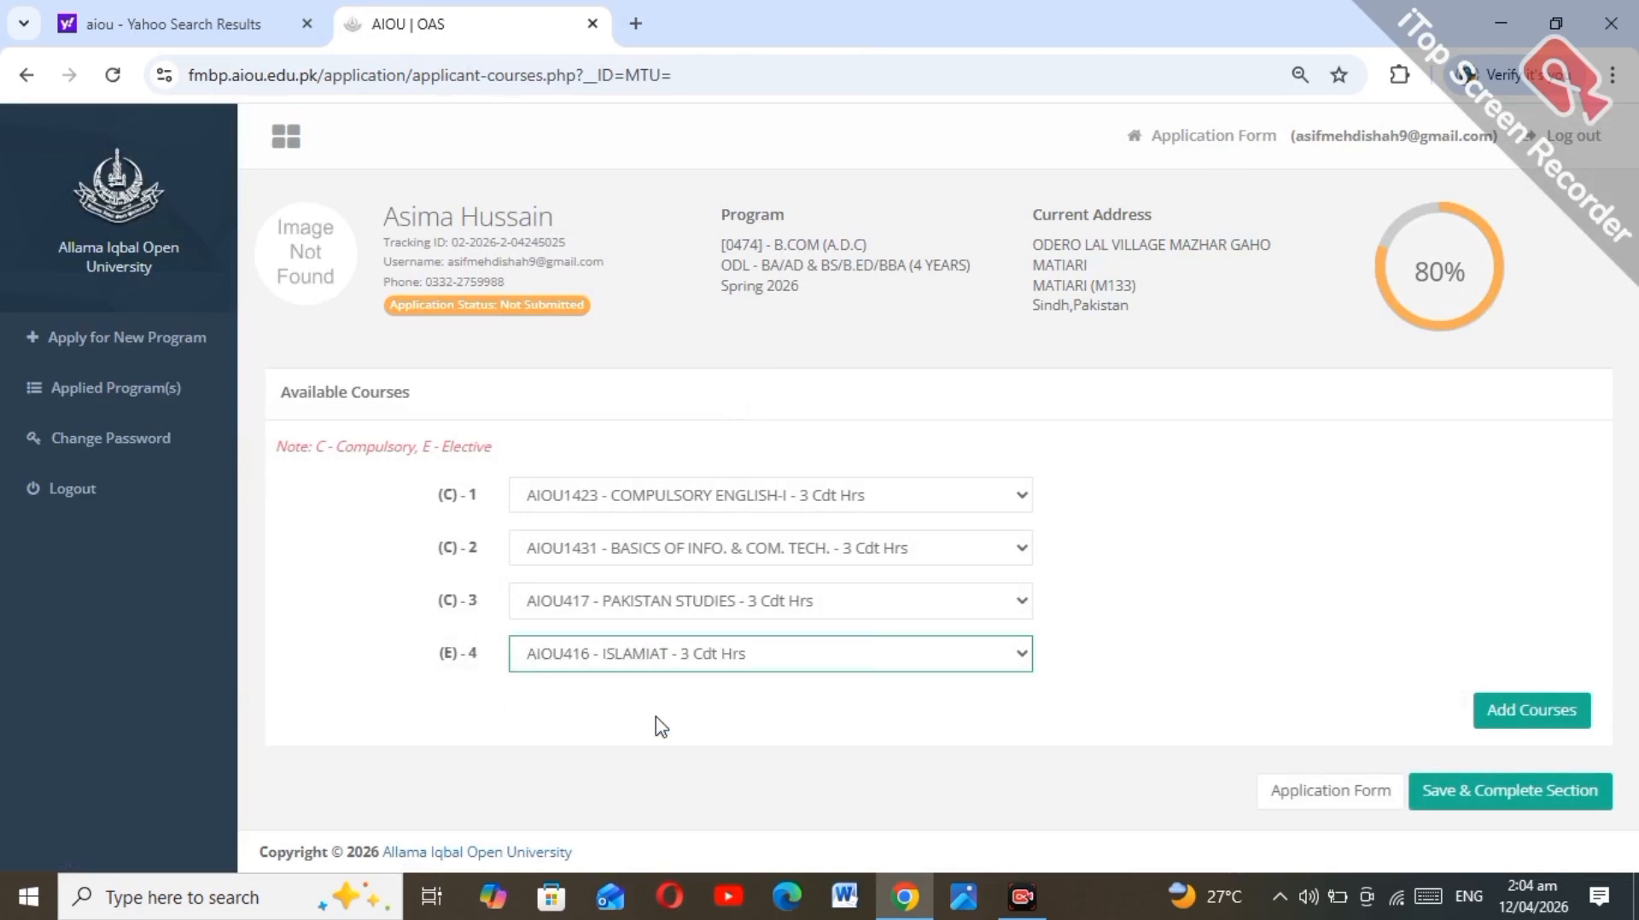
left_click(1532, 710)
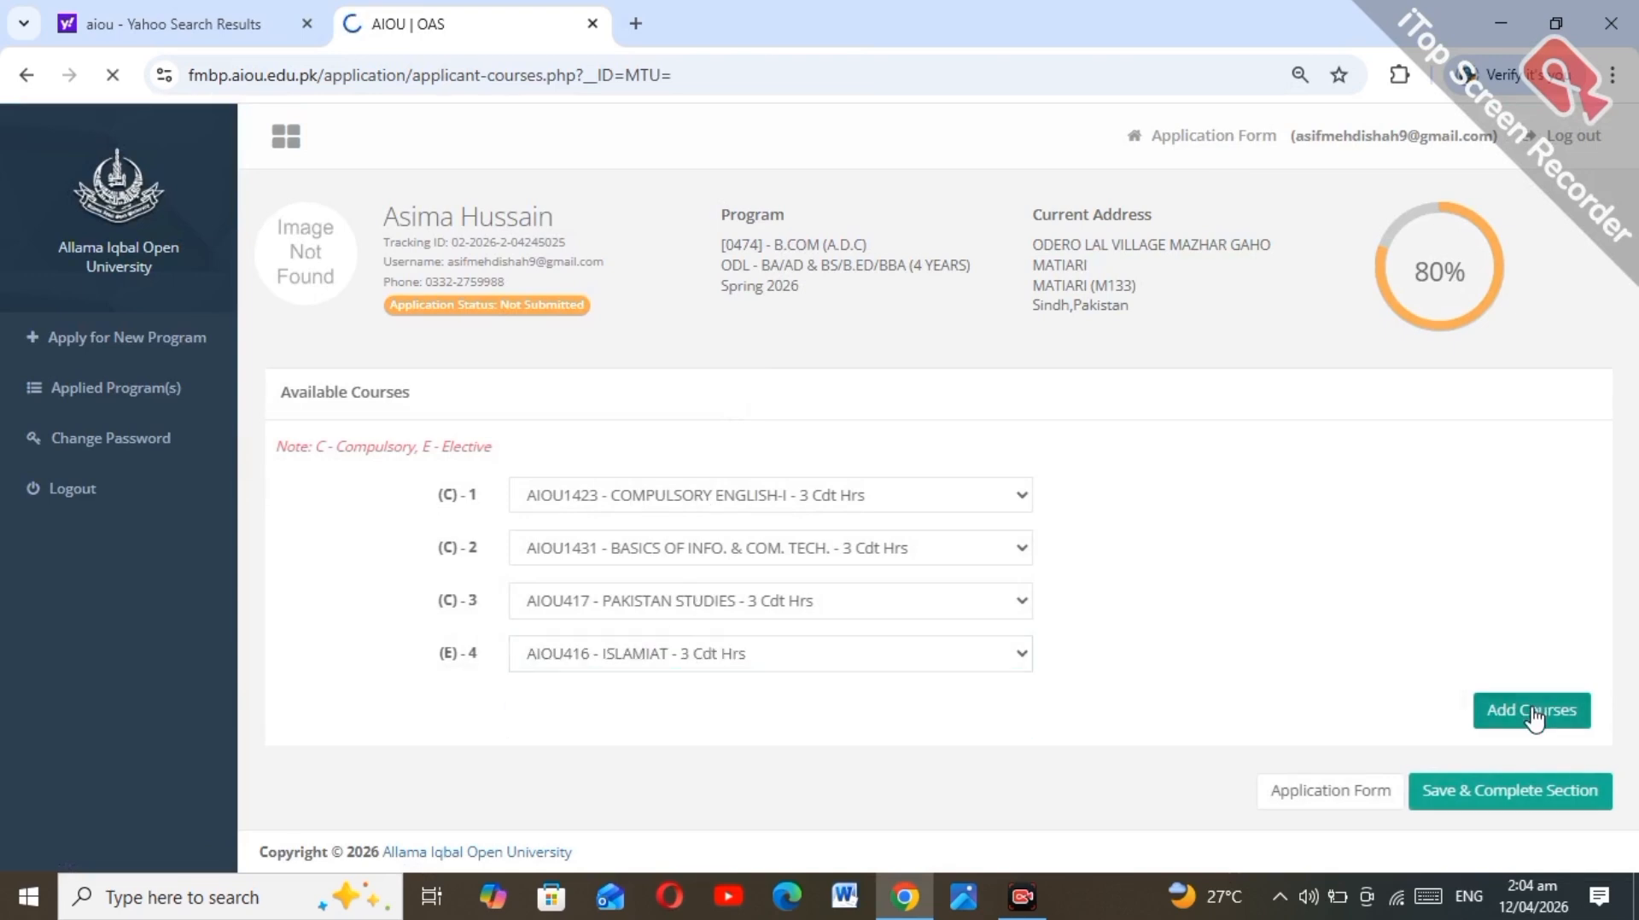
Step: Go to the pending Photograph and Documents section to see the upload checklist
scroll(1635, 779, "down", 8)
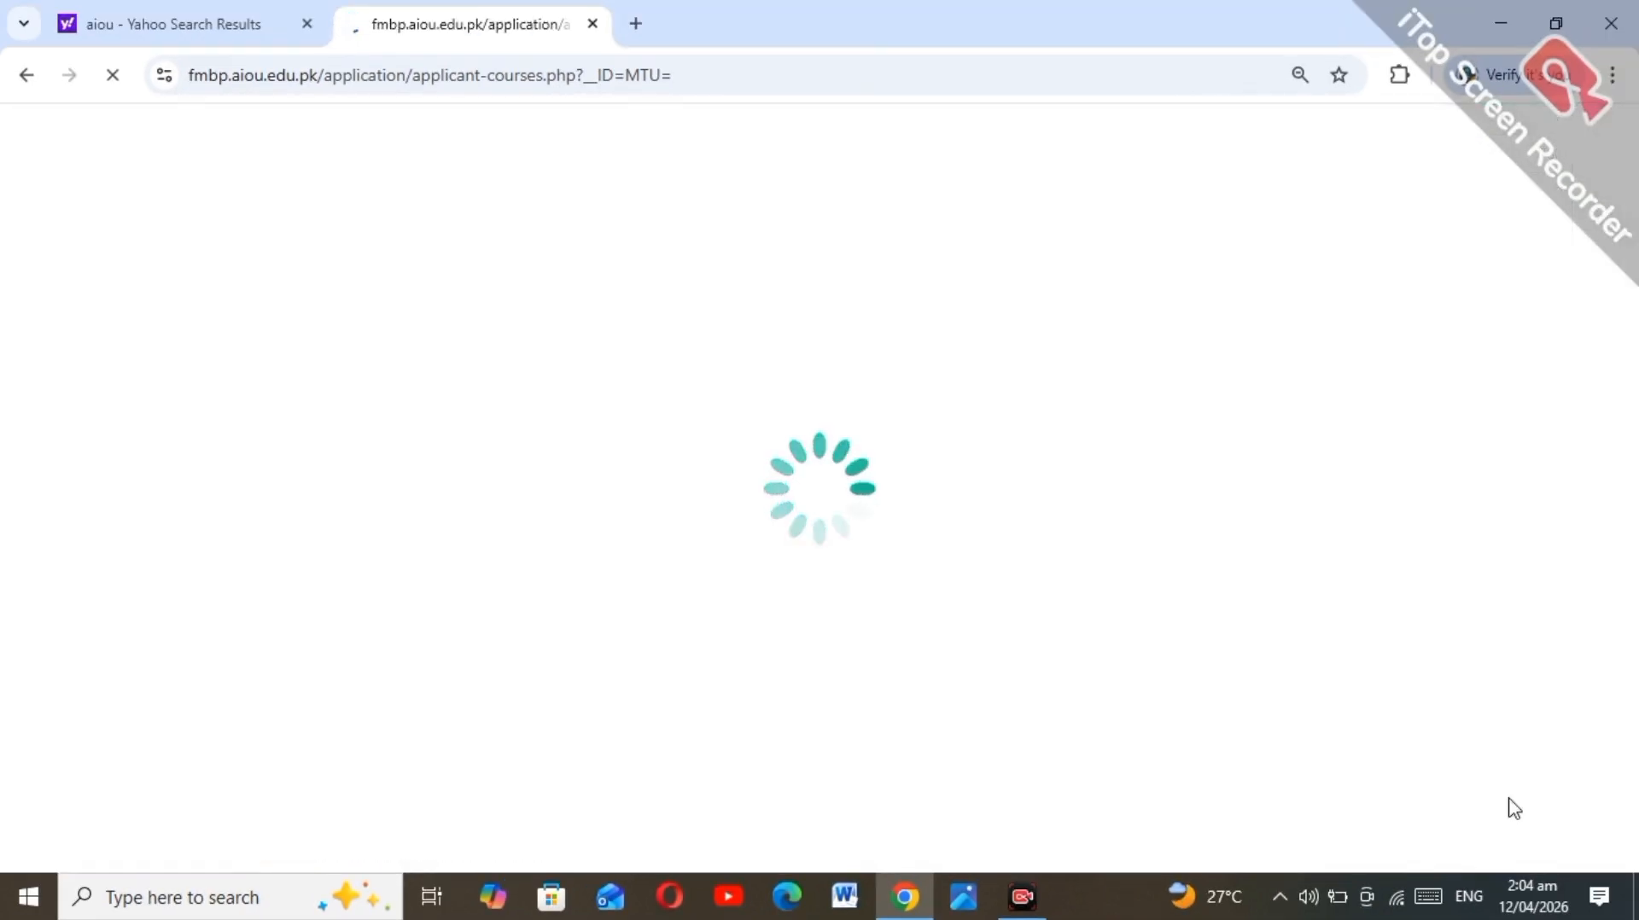
scroll(1507, 804, "down", 8)
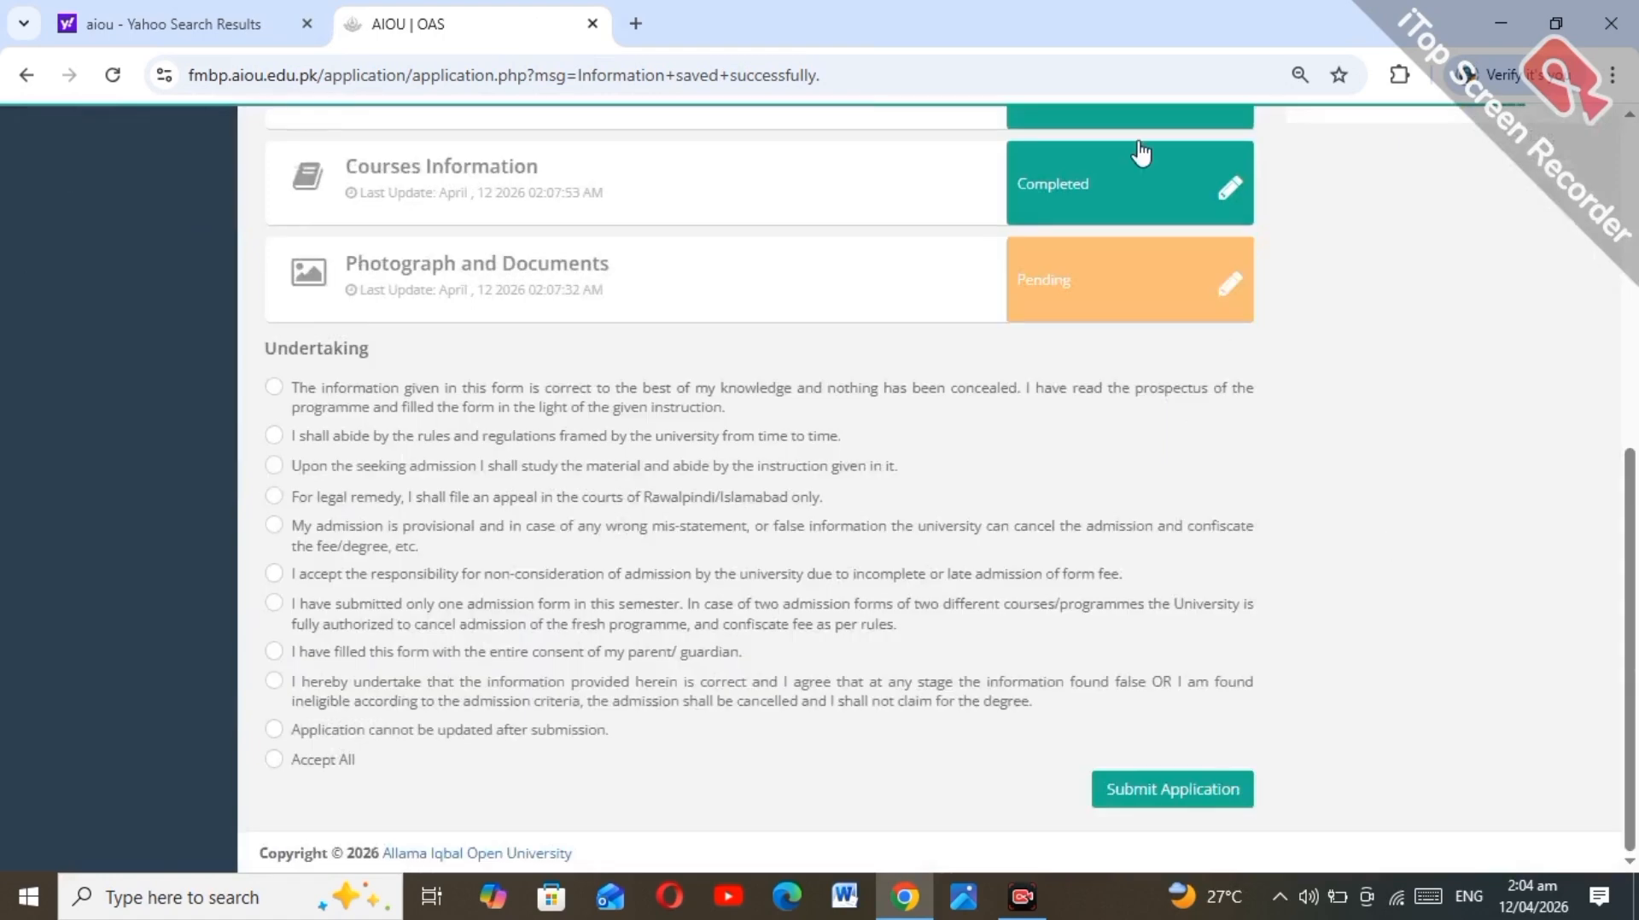
left_click(1222, 272)
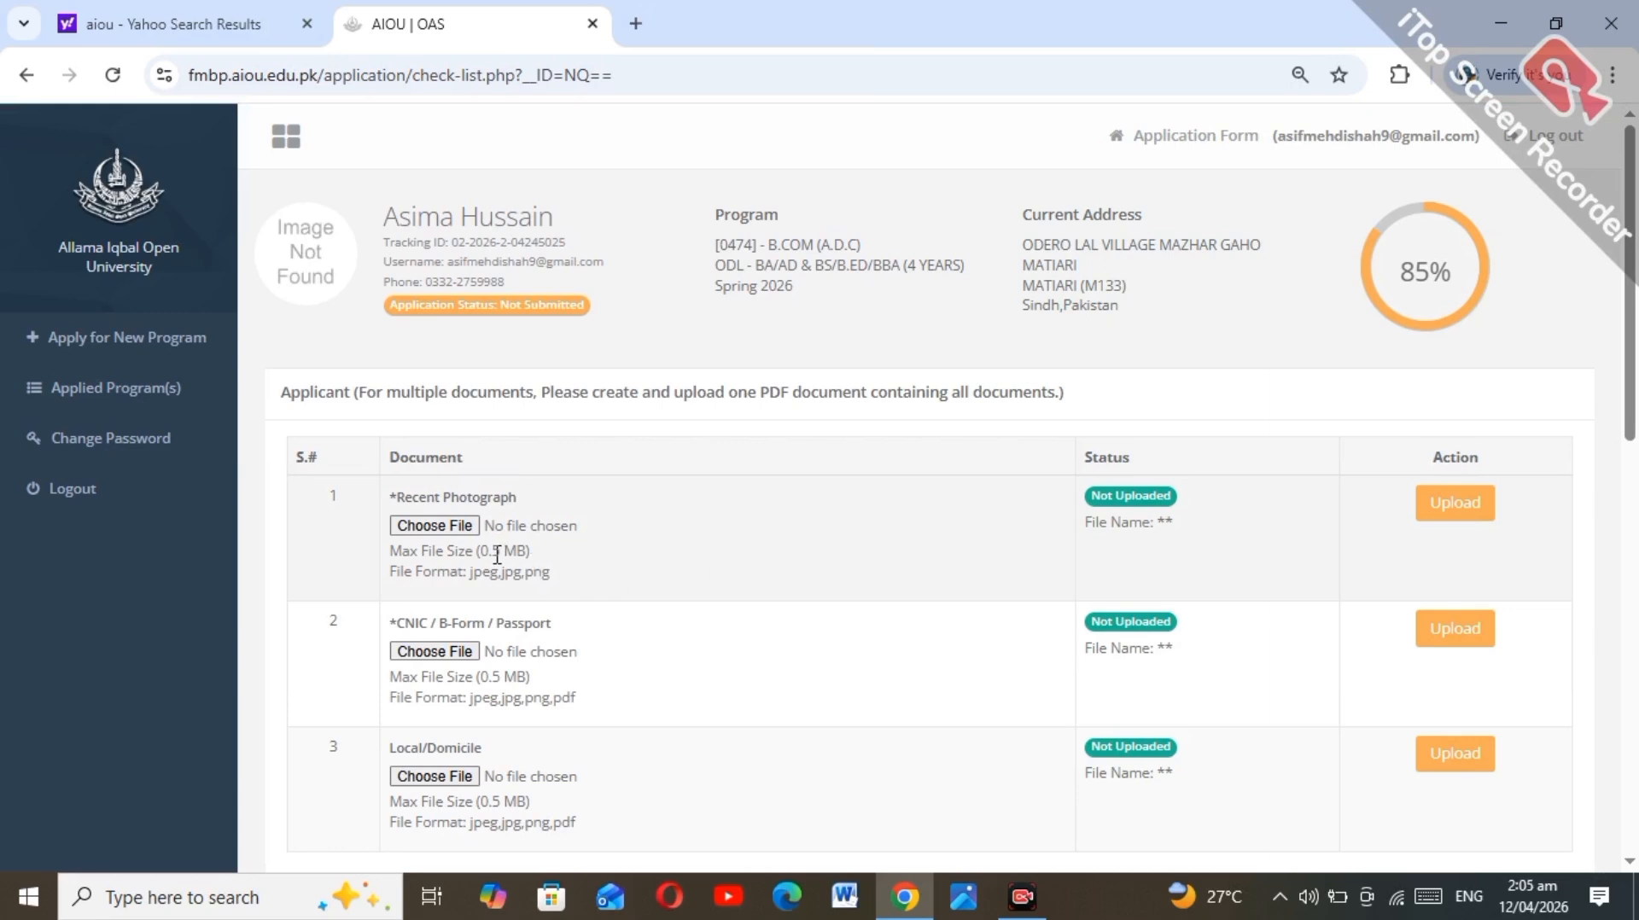
Step: Upload the applicant's recent photograph, keeping within the 0.5 MB file size limit
left_click_drag(476, 547, 553, 557)
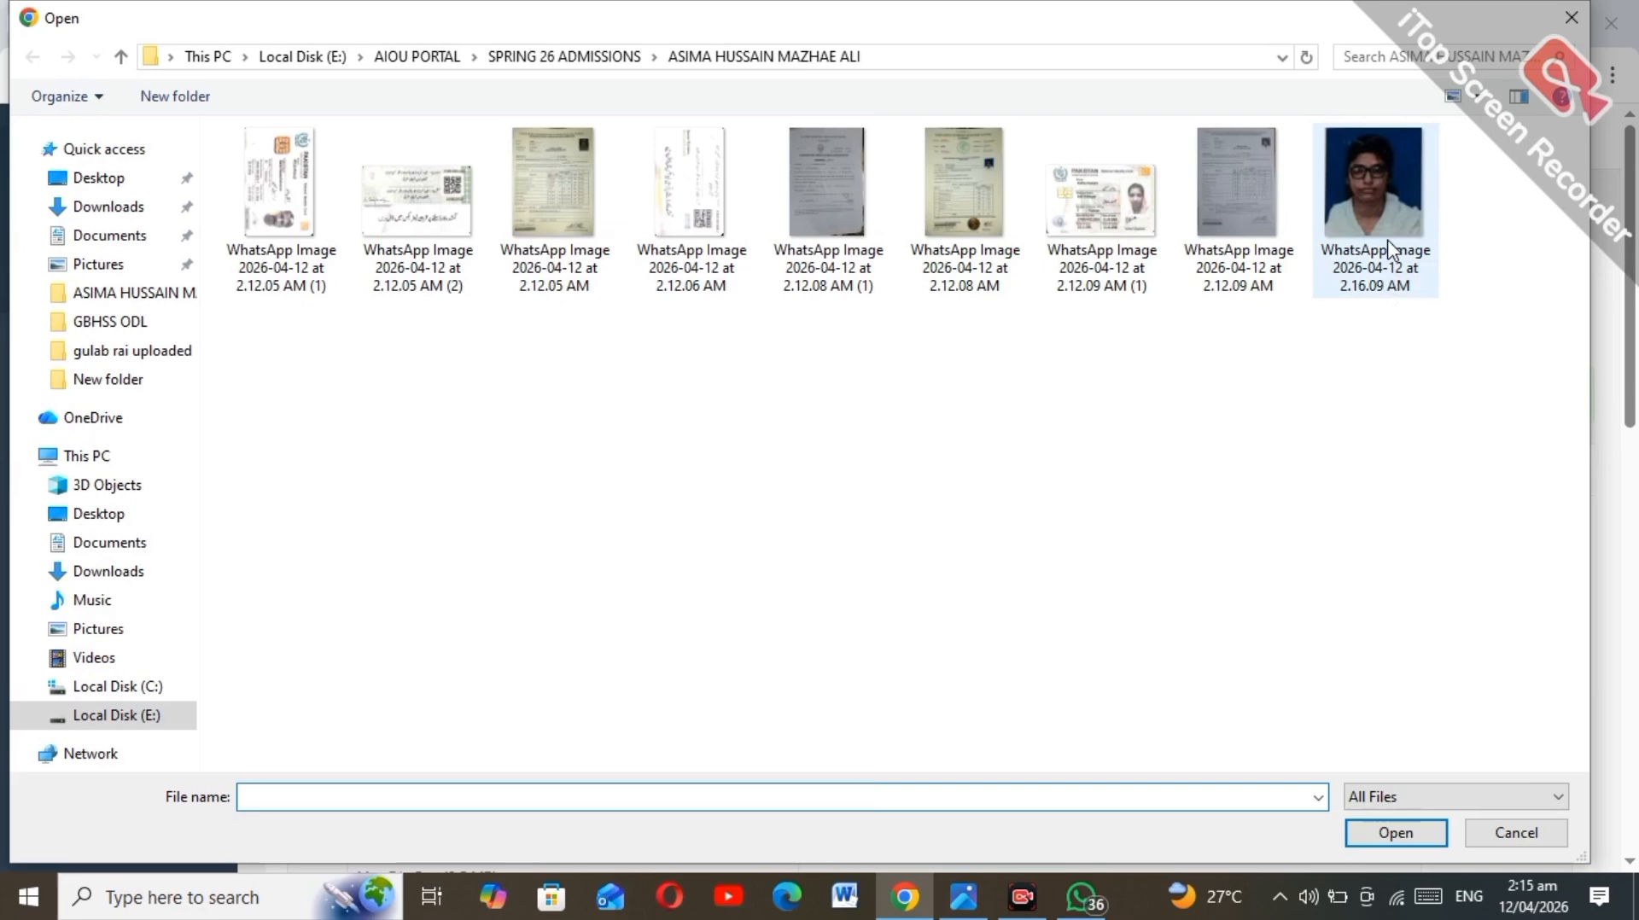
left_click(1390, 252)
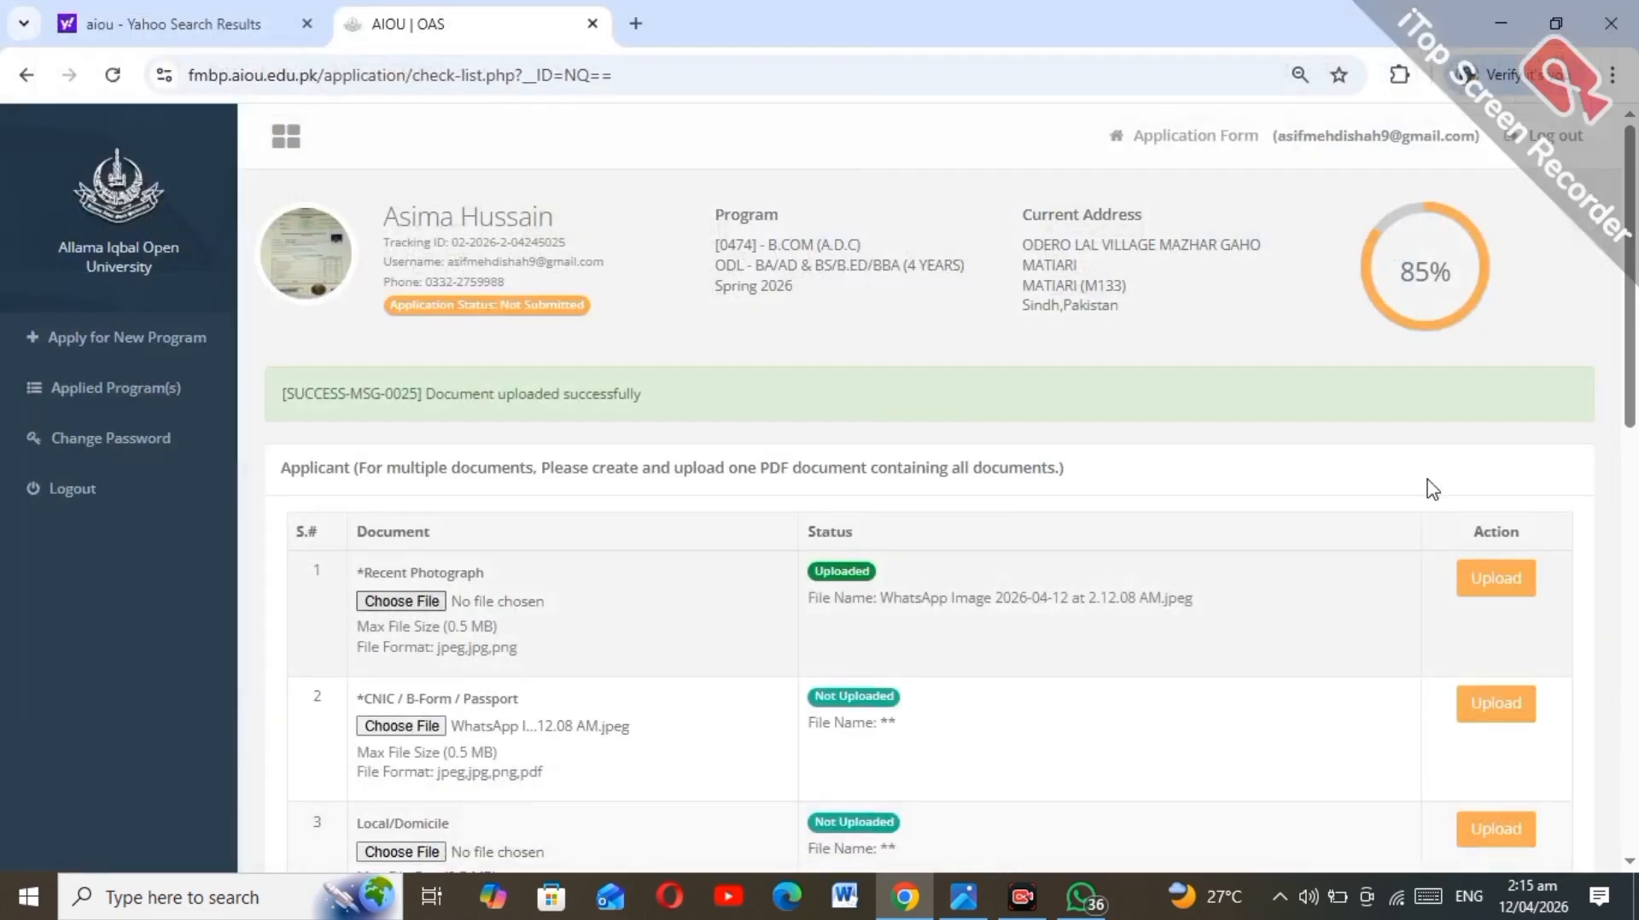
left_click(1495, 580)
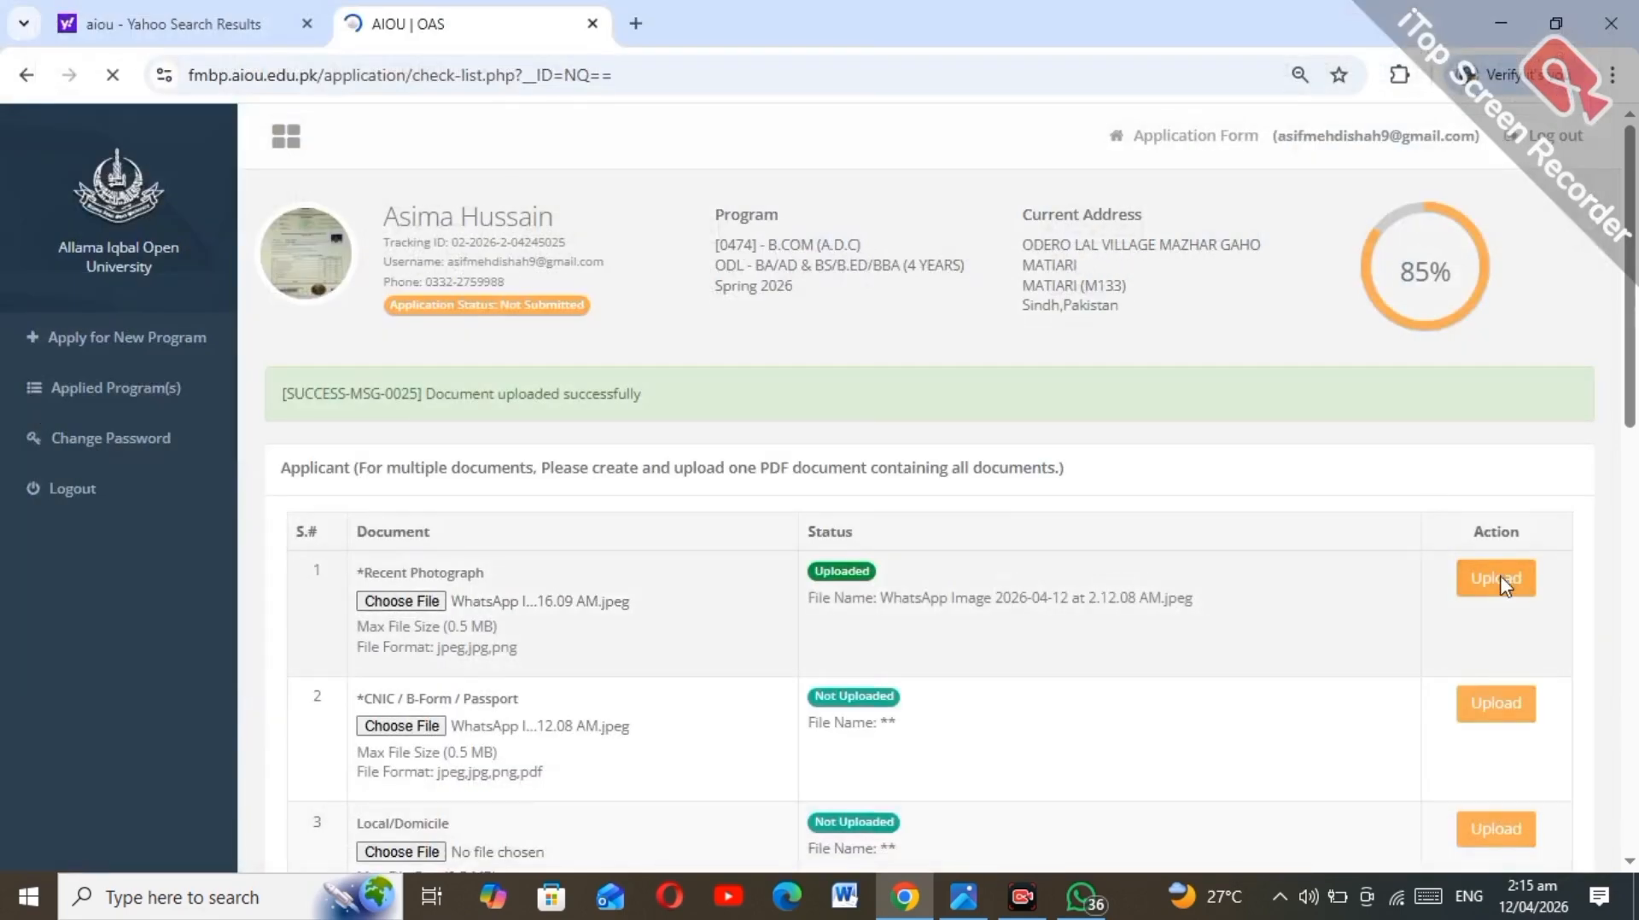
Step: Upload the ID card image for the CNIC / B-Form / Passport document
left_click(416, 726)
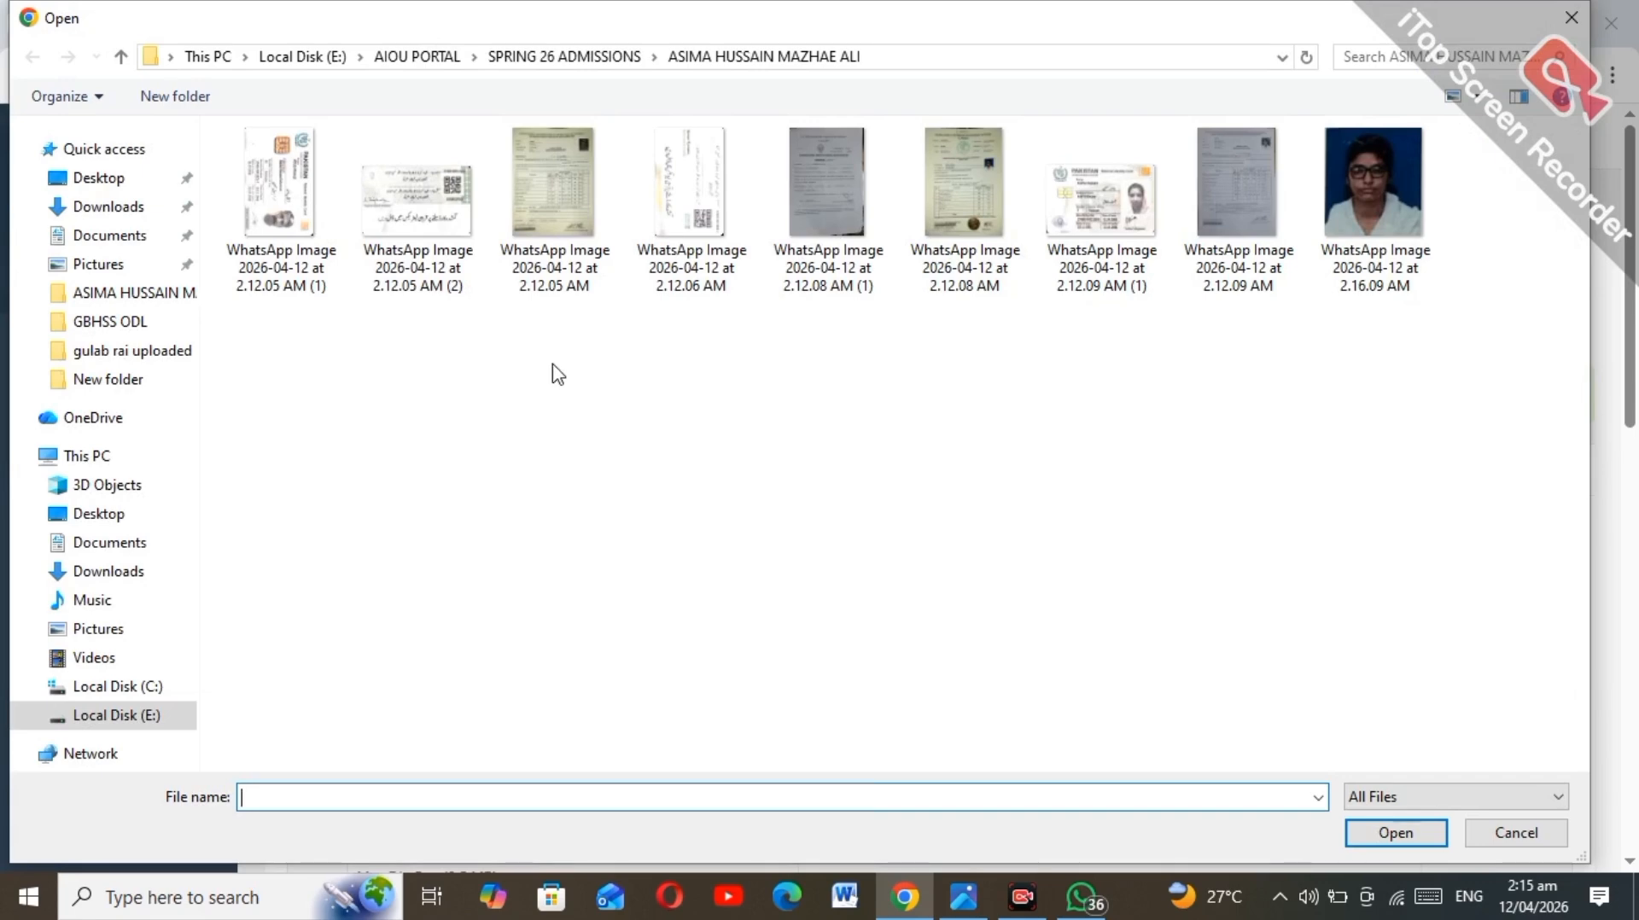
double_click(1101, 205)
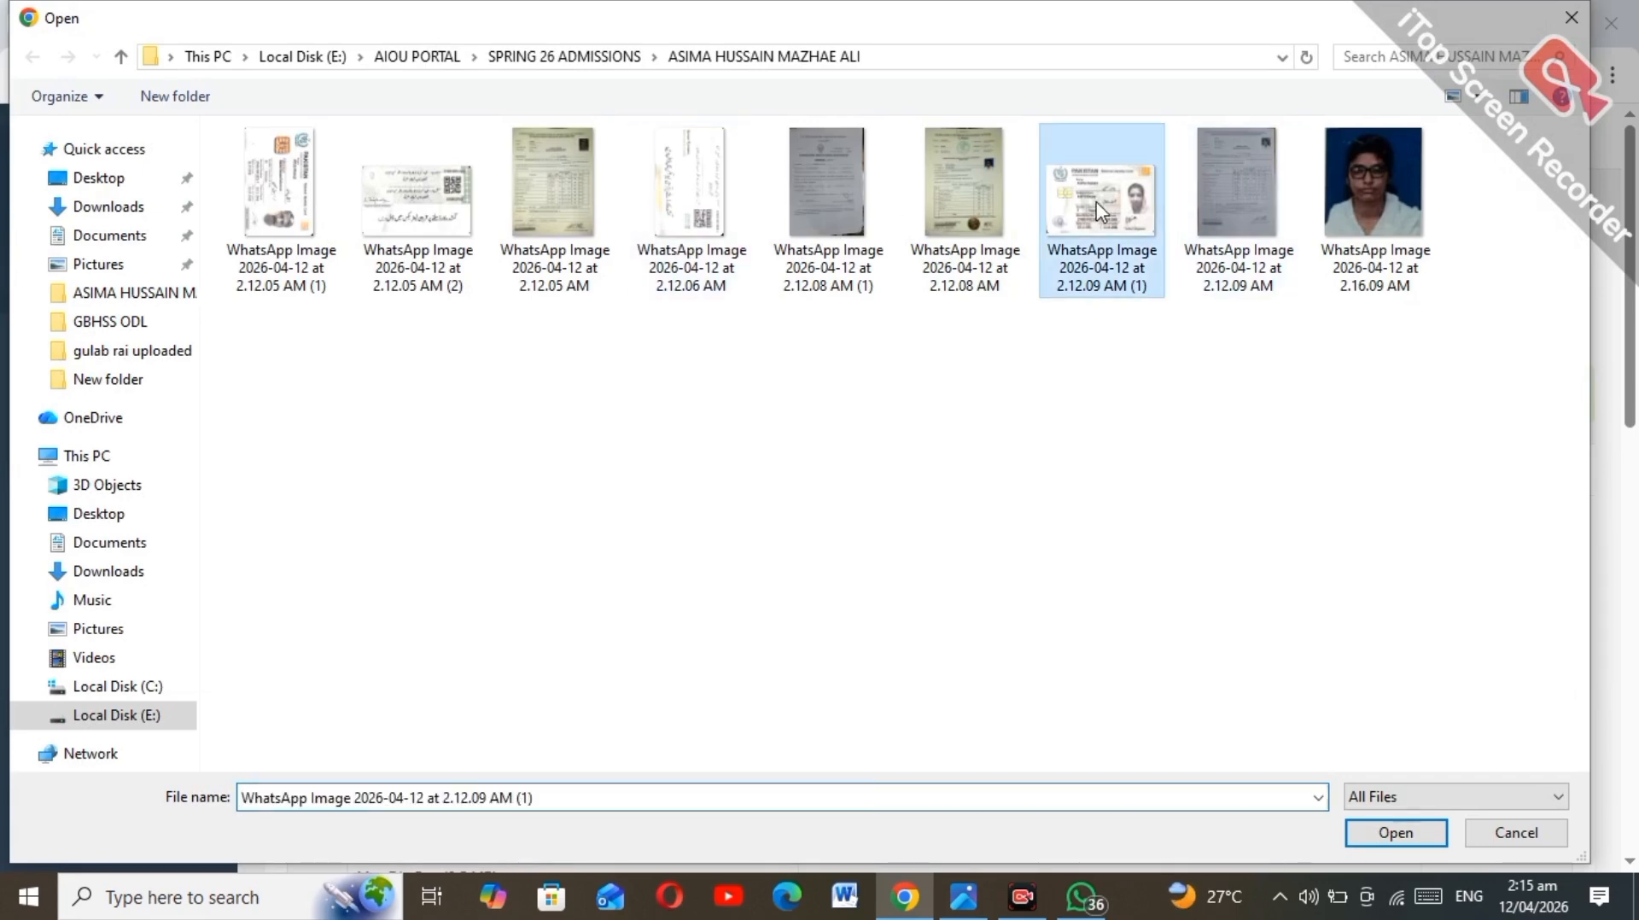
left_click(1484, 709)
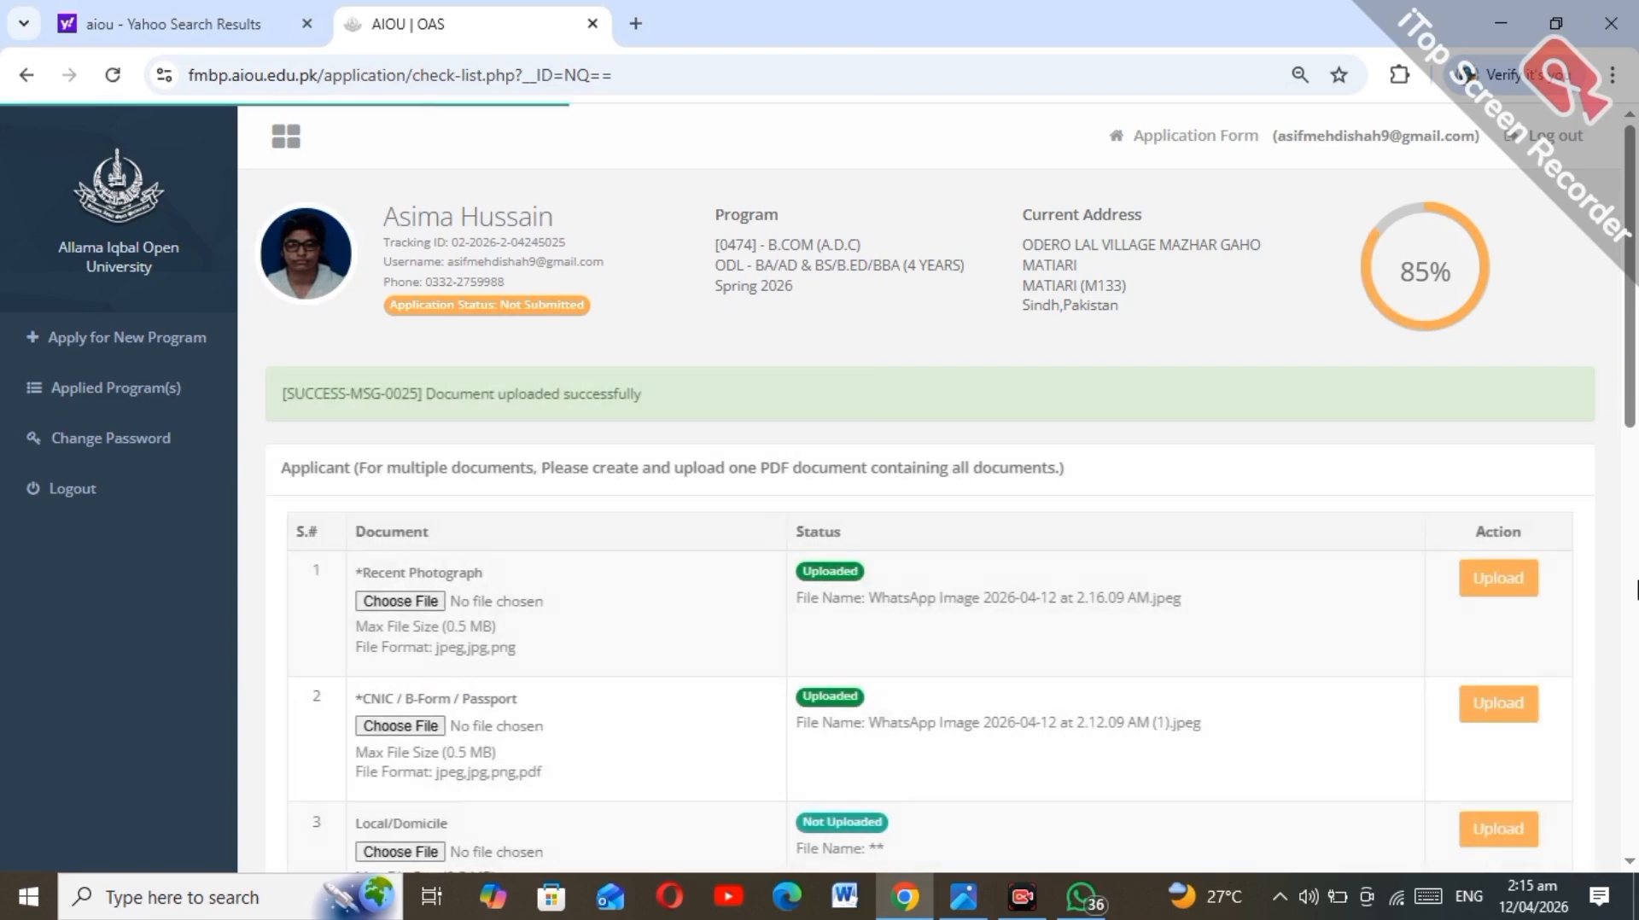
scroll(547, 487, "down", 7)
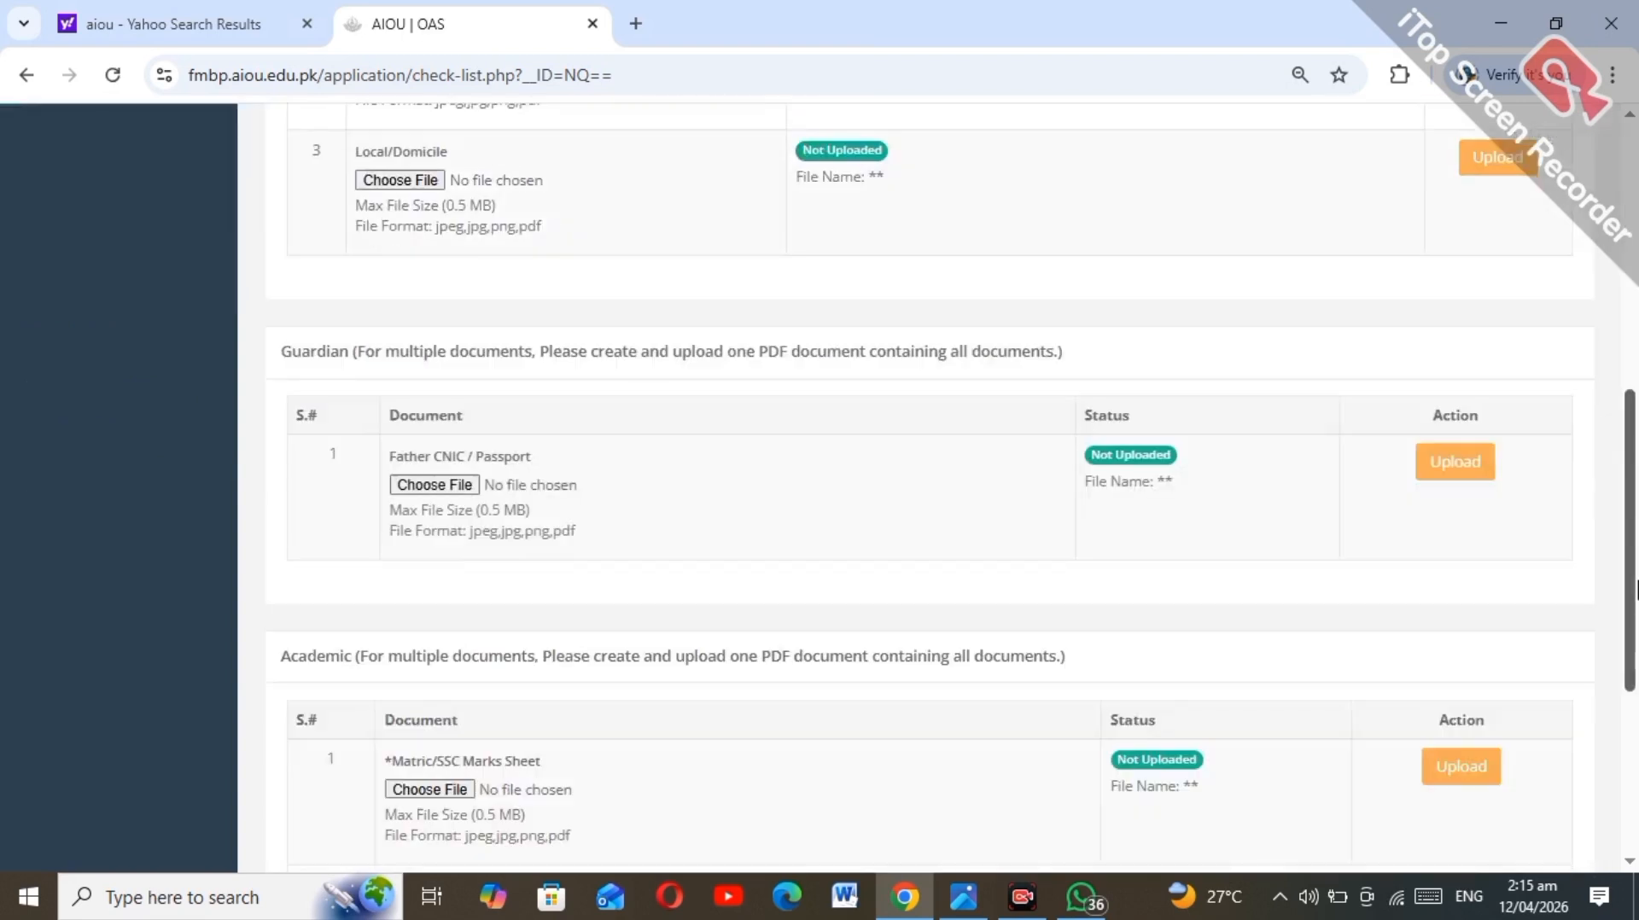
Step: Upload the Matric marks sheet image
left_click(438, 791)
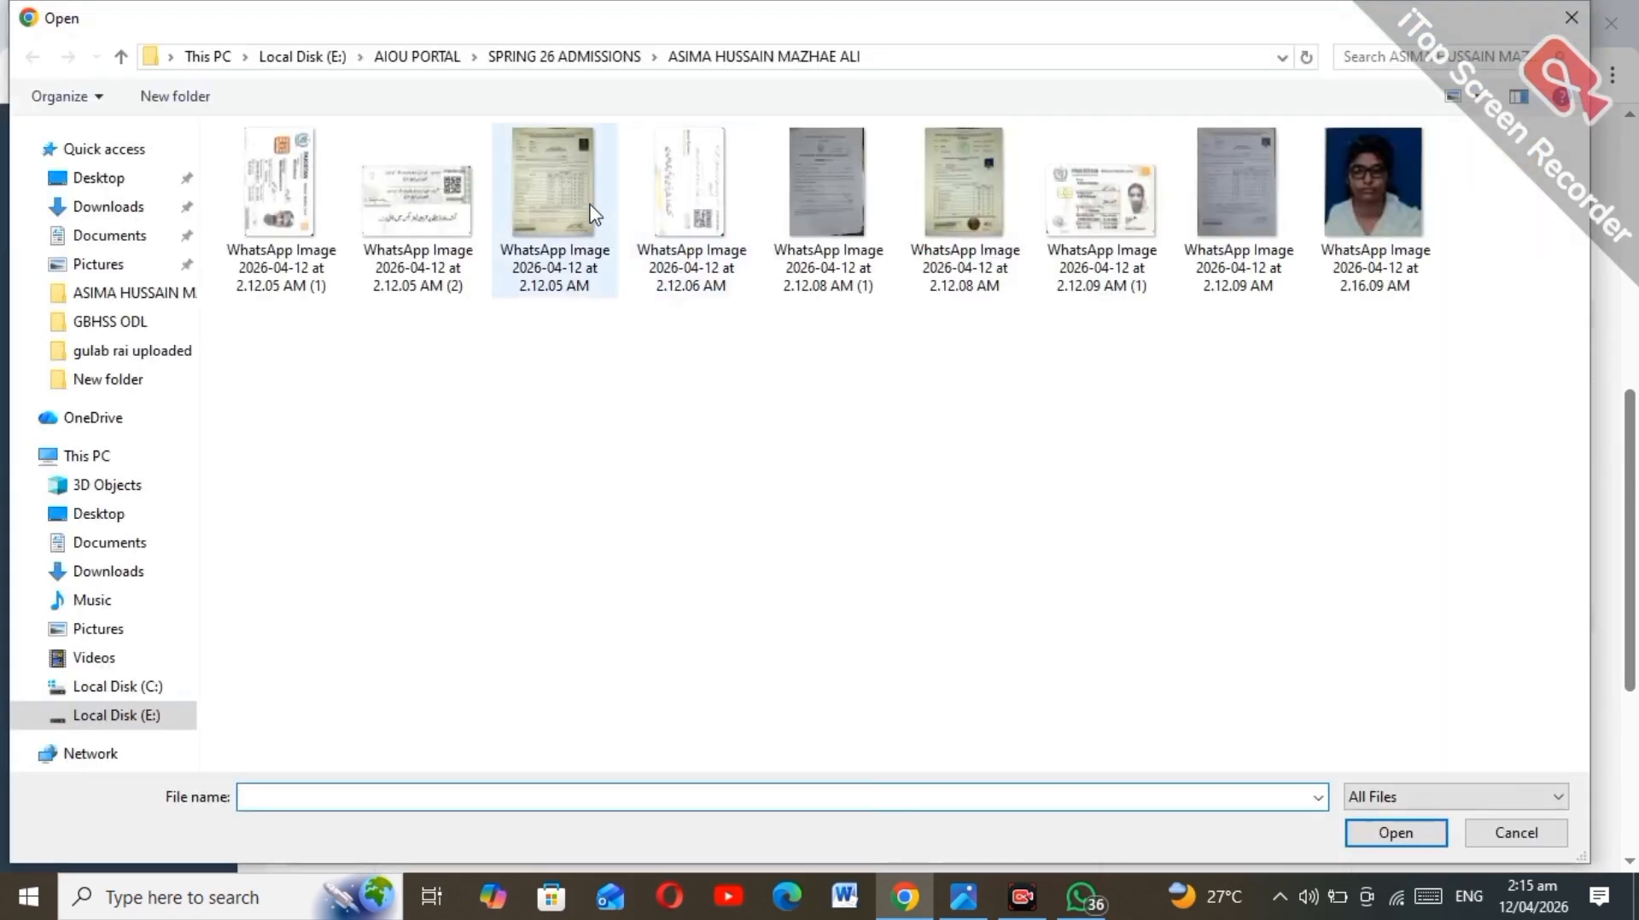
left_click(595, 213)
double_click(595, 214)
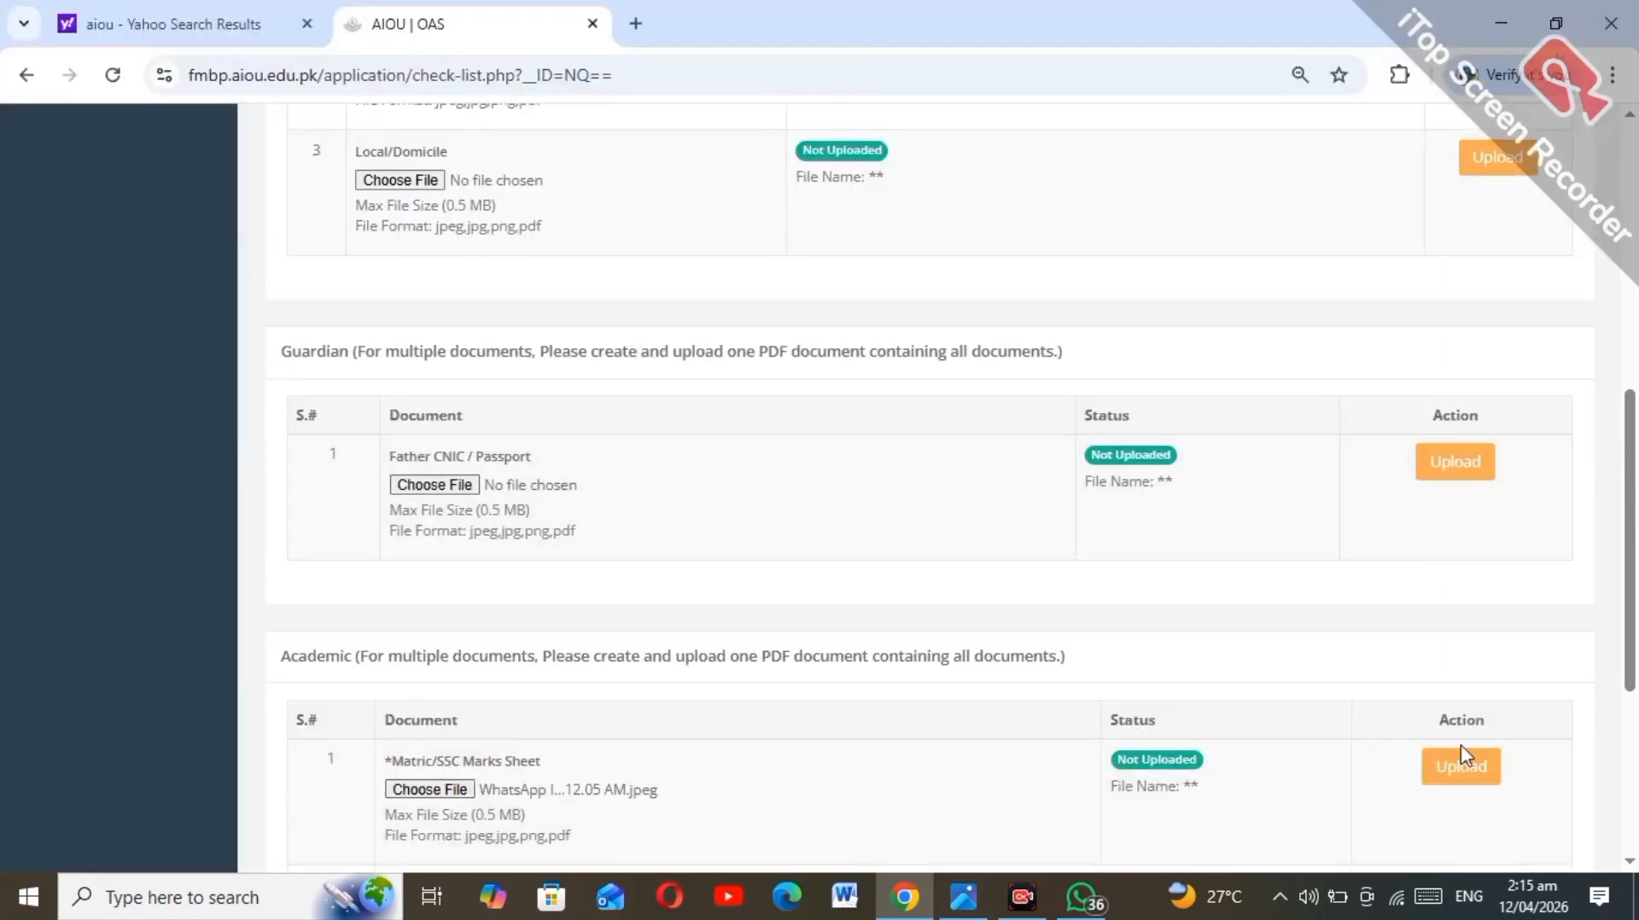
left_click(1460, 790)
scroll(1635, 760, "down", 10)
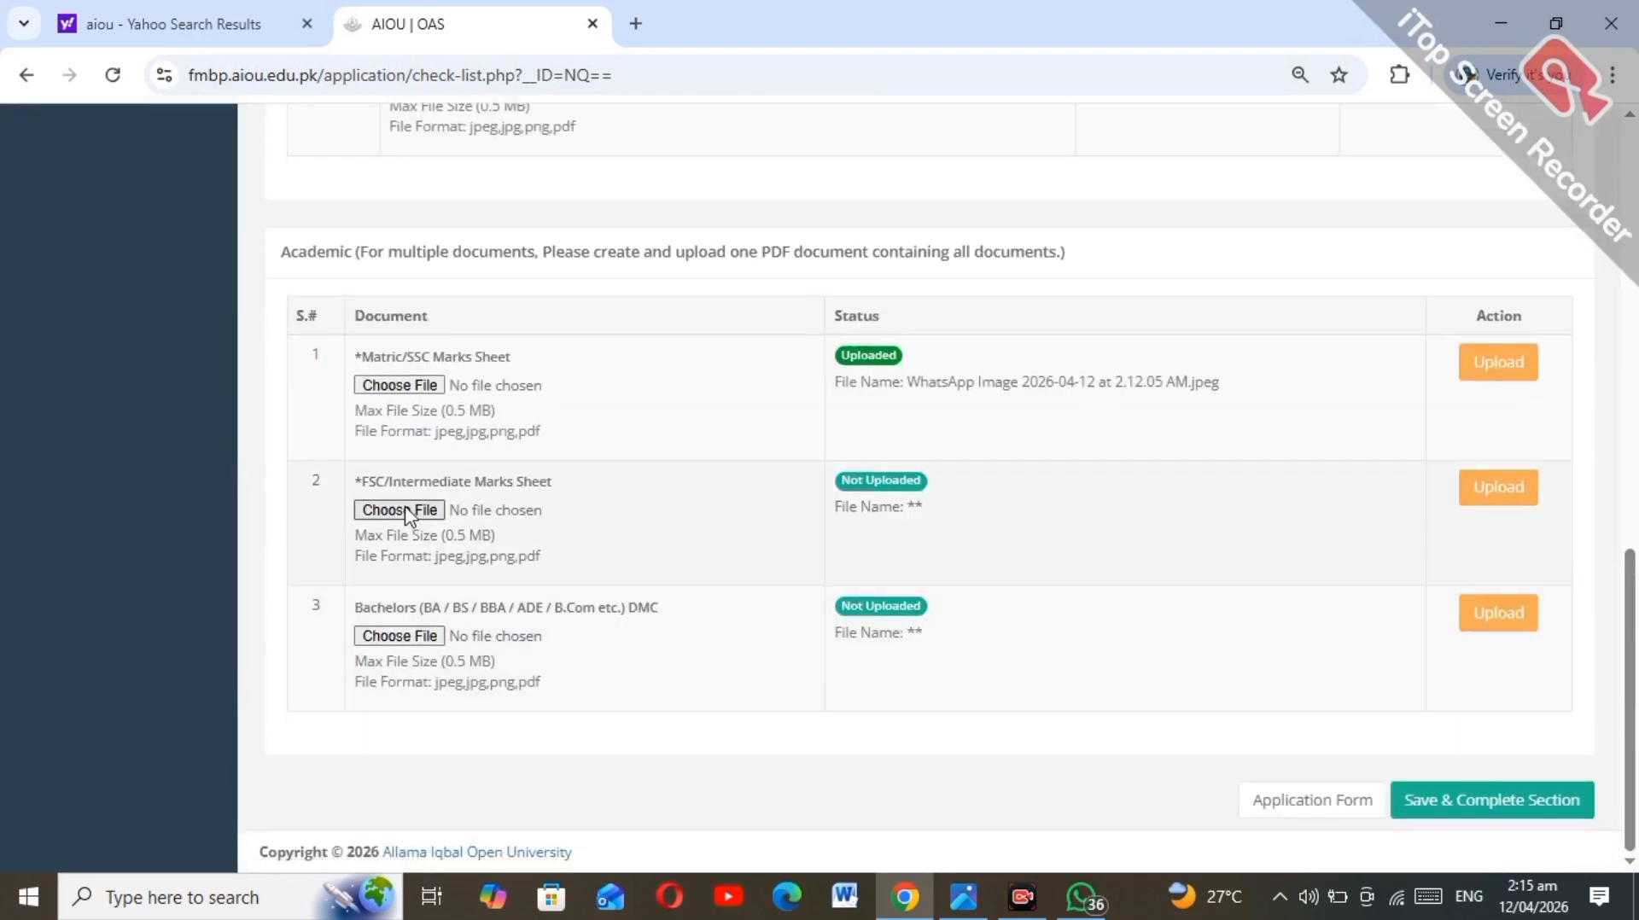
Step: Upload the FSC/Intermediate marks sheet and save the documents section, reaching 99%
left_click(407, 512)
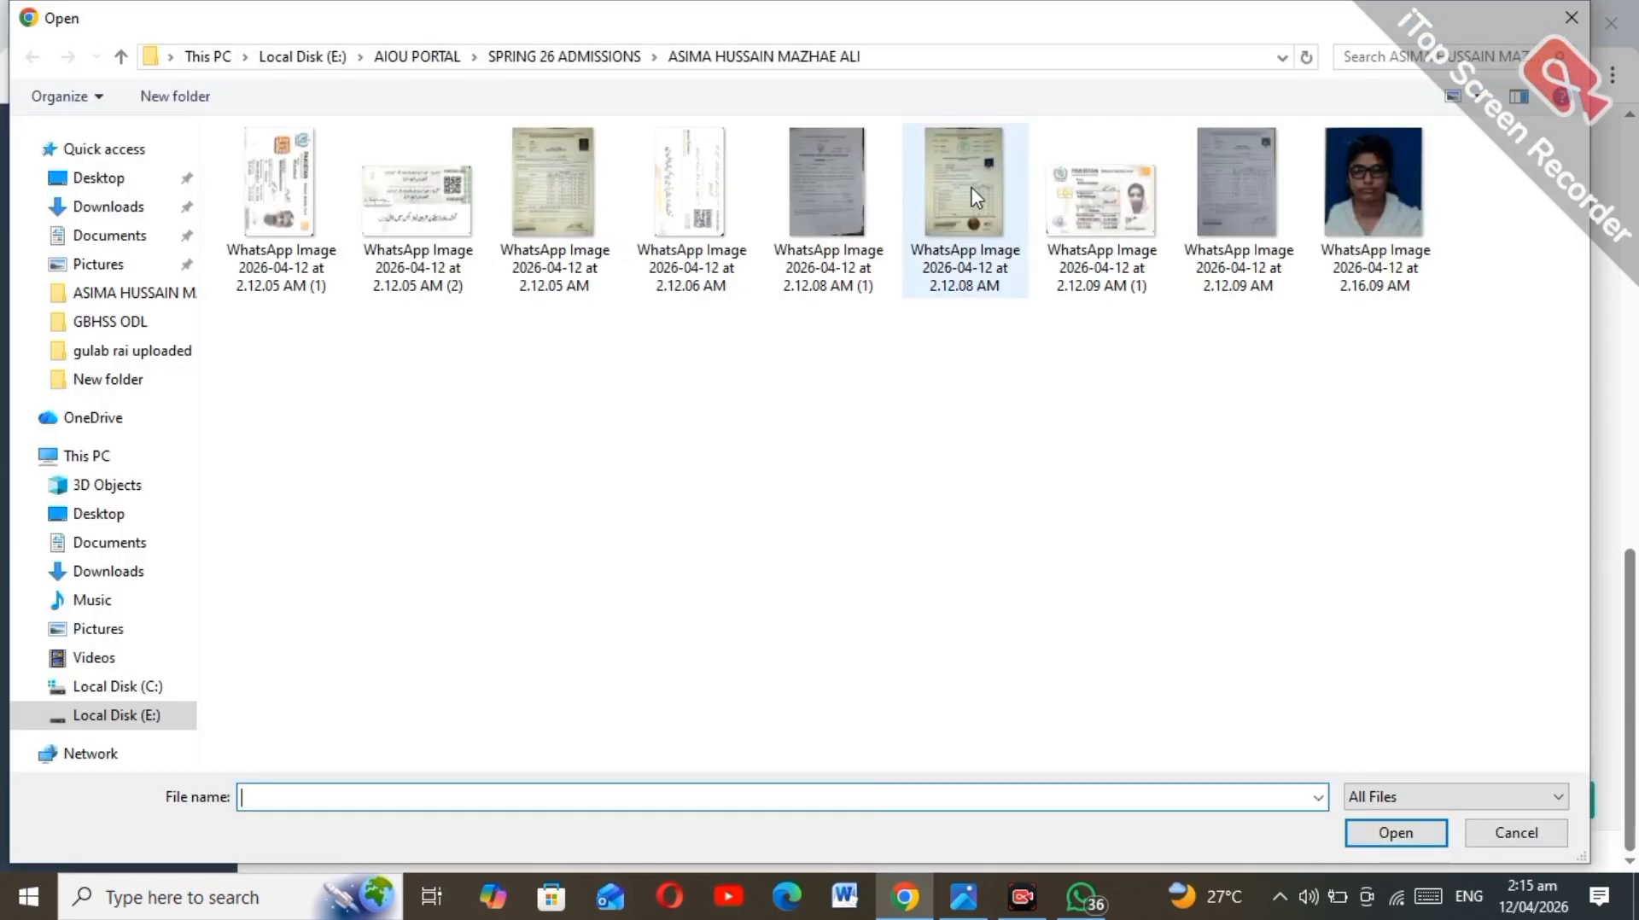
left_click(976, 197)
double_click(976, 197)
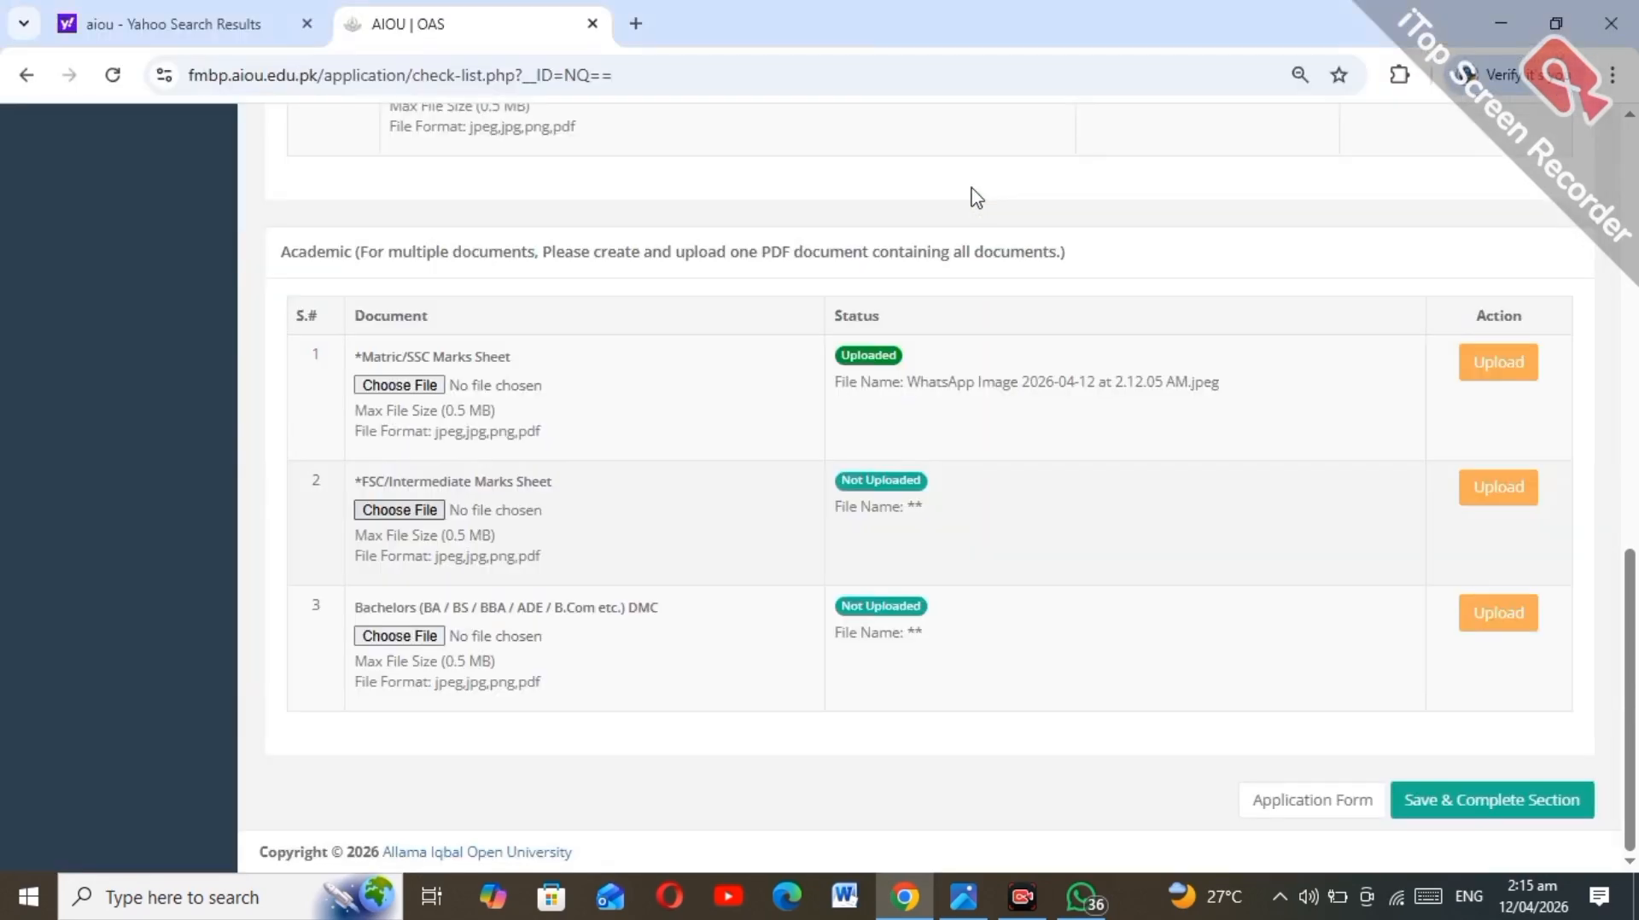
left_click(1505, 495)
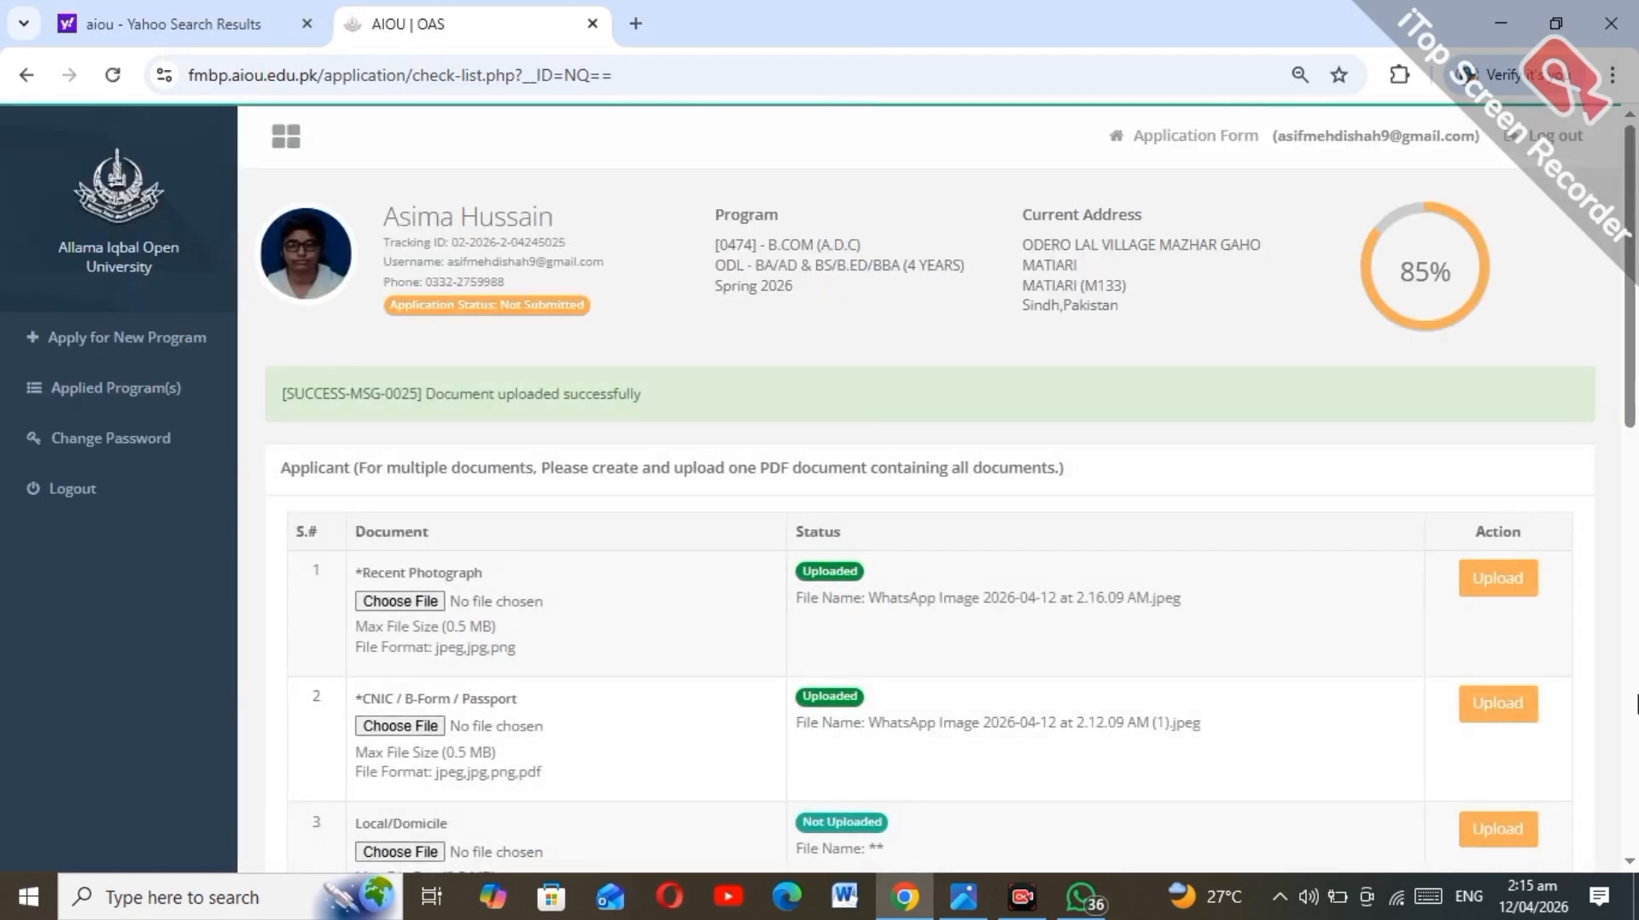
scroll(1509, 499, "down", 10)
left_click(1500, 805)
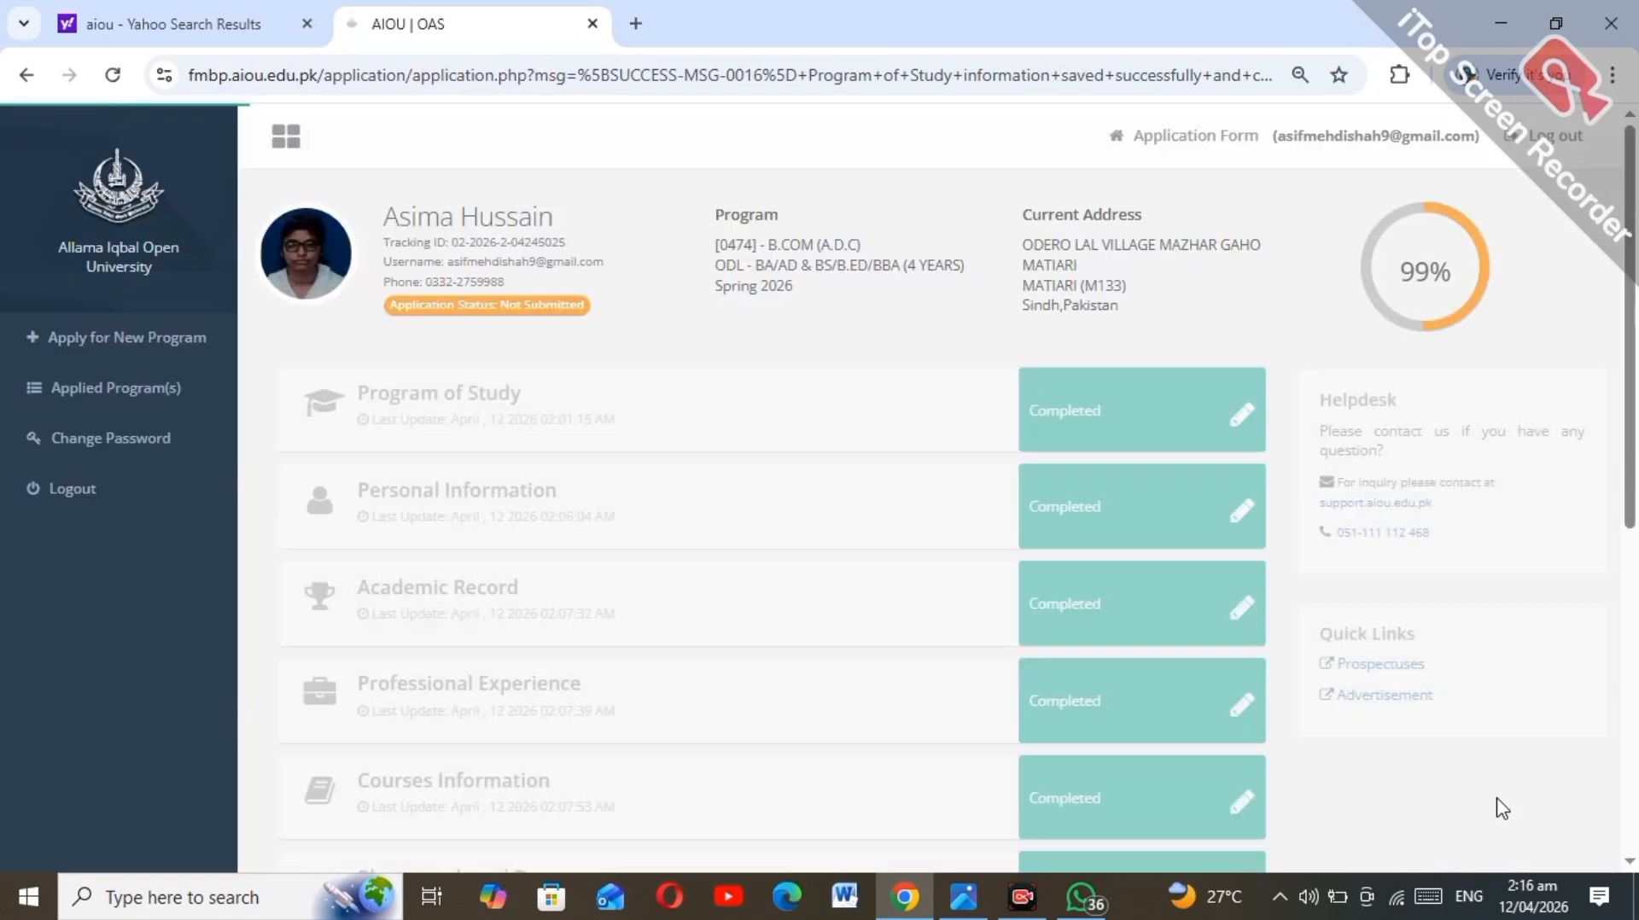
Step: Accept all undertaking statements with Accept All and submit the application
scroll(1498, 807, "down", 10)
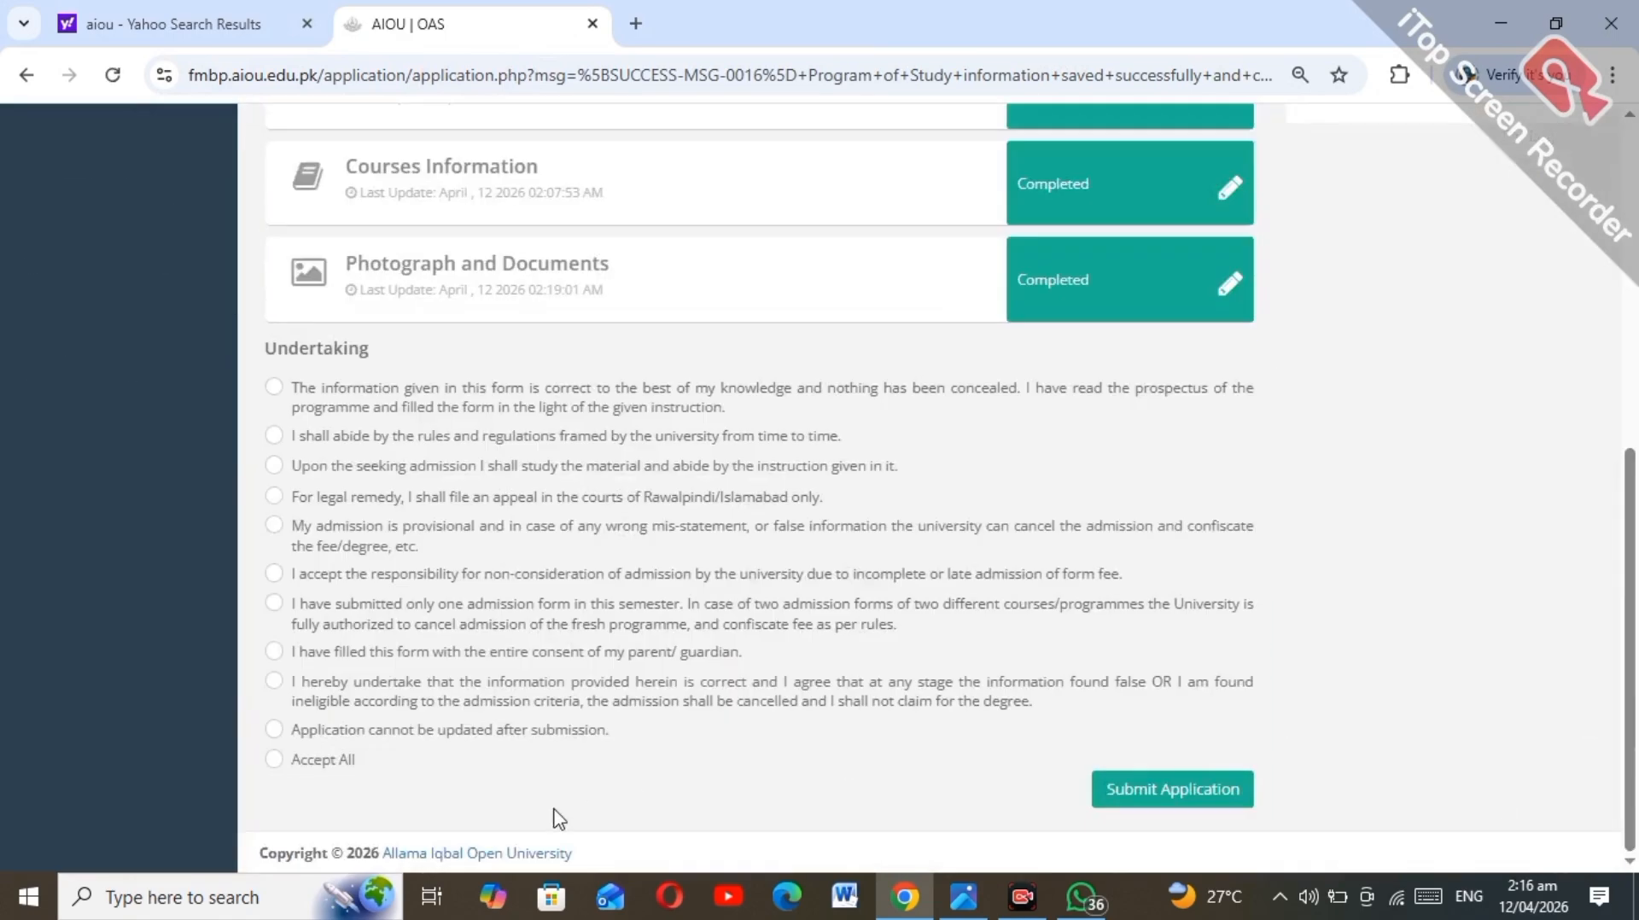
left_click(274, 759)
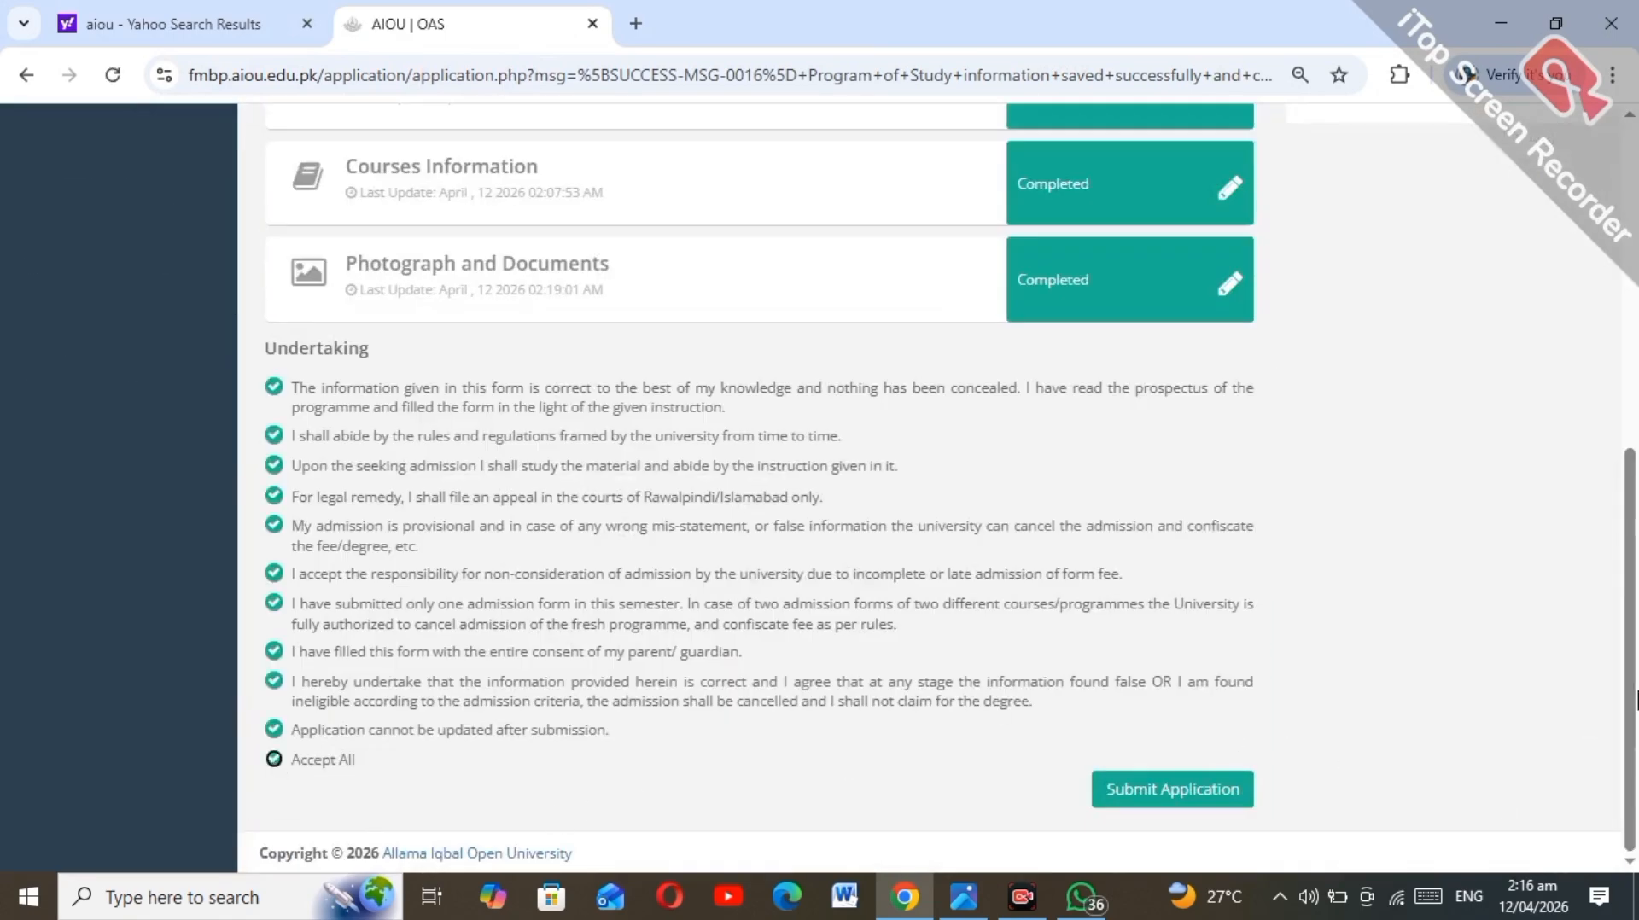
left_click_drag(1631, 696, 1637, 753)
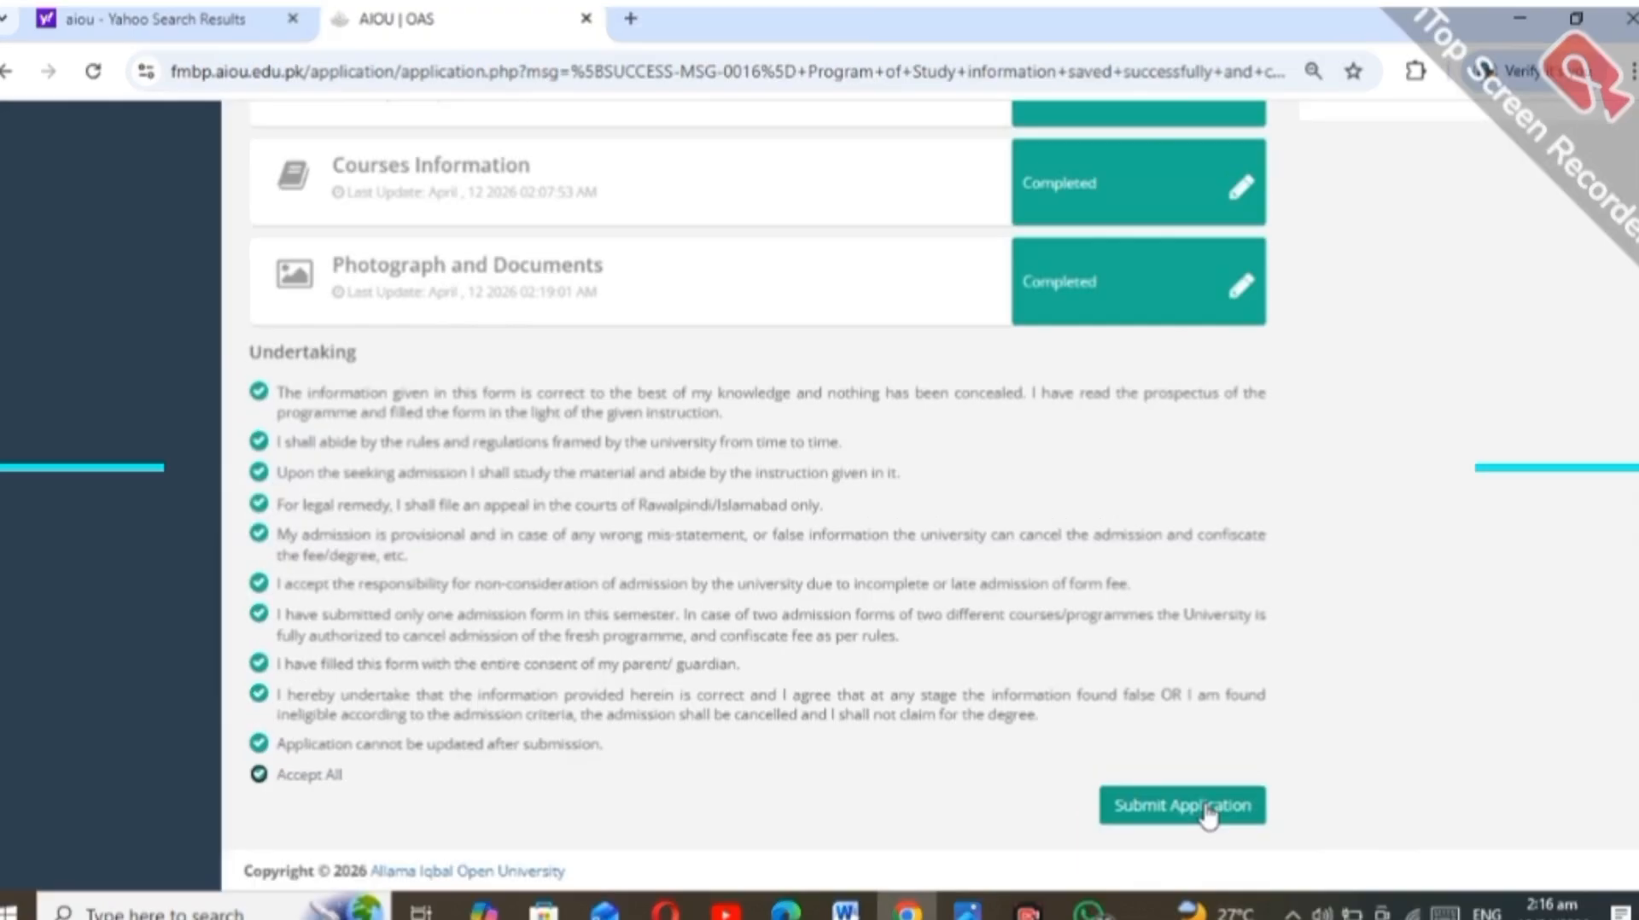
left_click(1206, 811)
Step: Download the unpaid Admission Spring 2026 fee voucher PDF and open it for viewing
left_click(1205, 808)
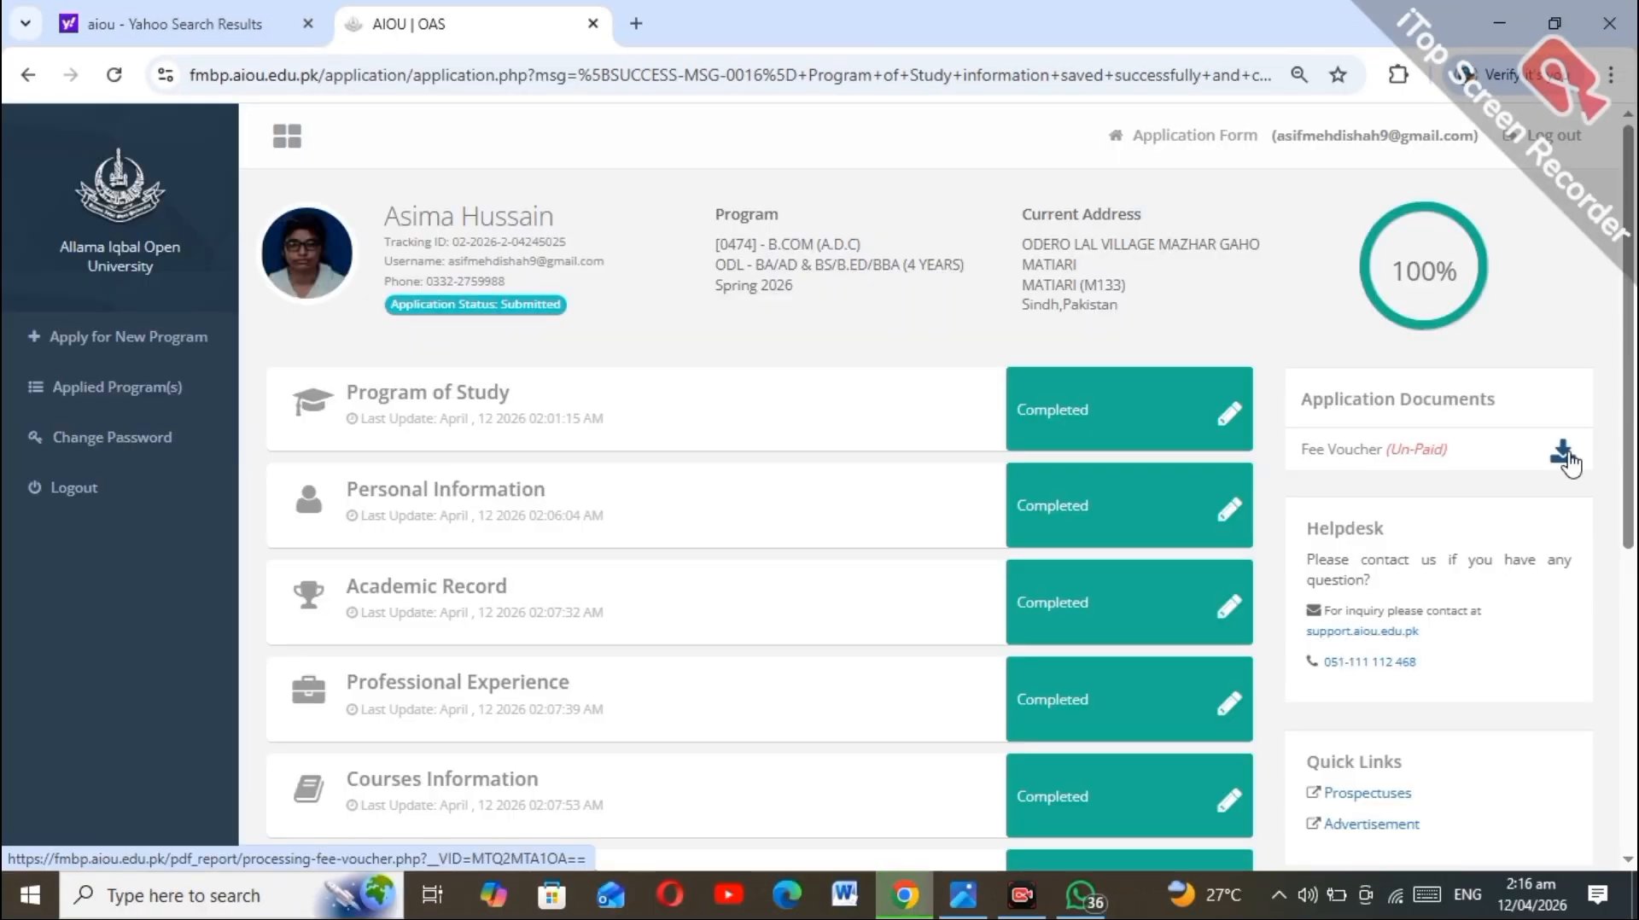
left_click(1563, 453)
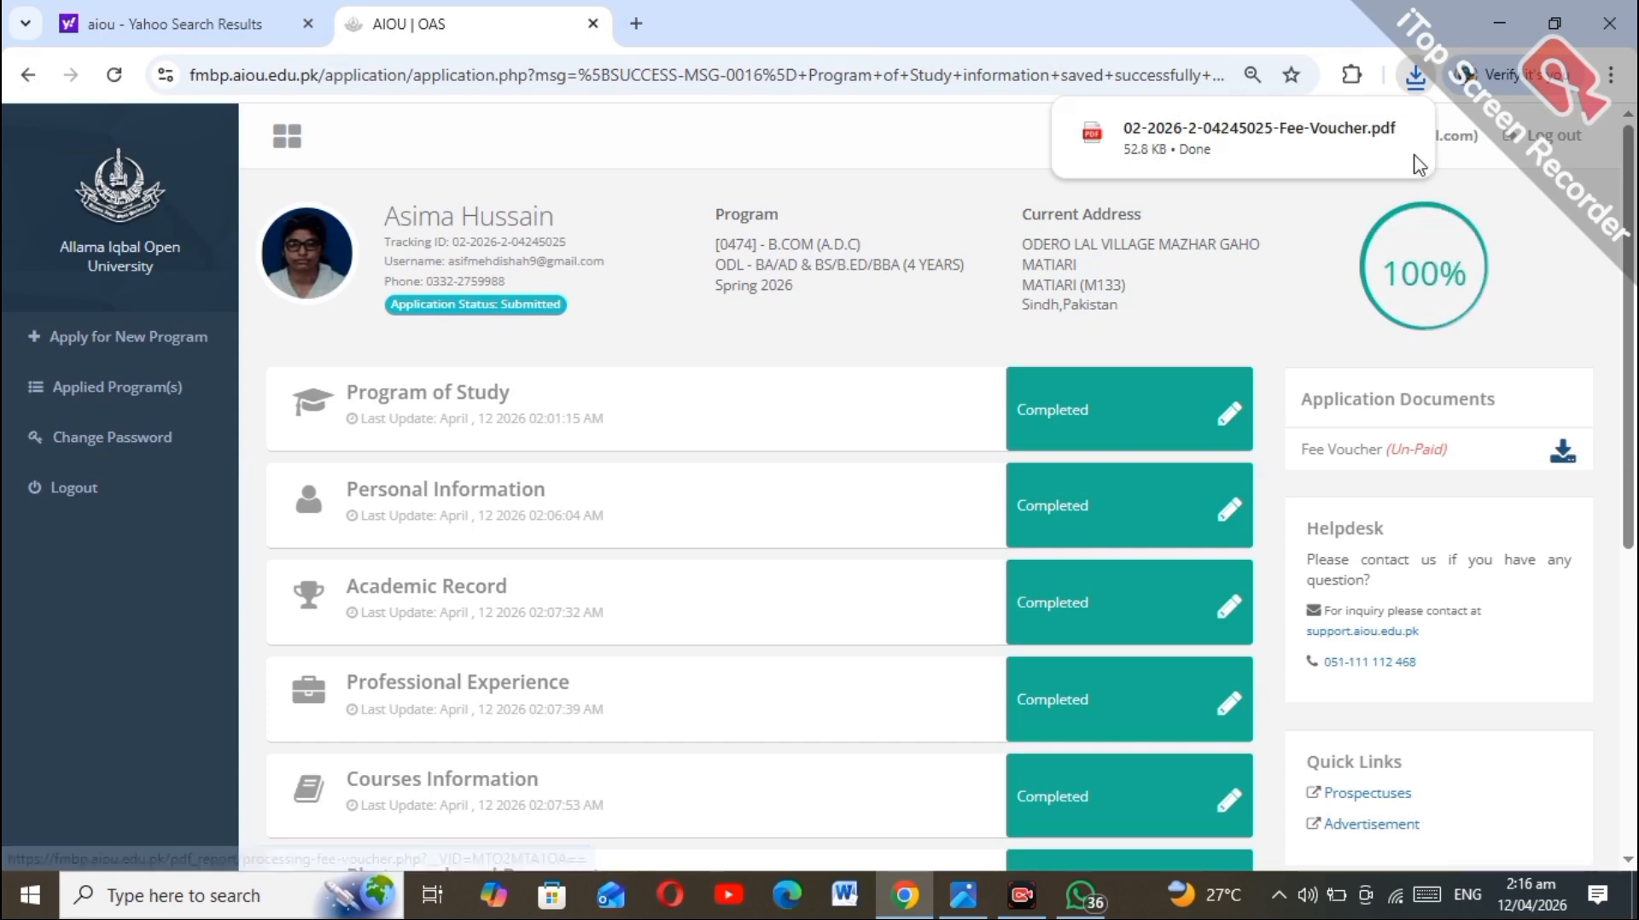
left_click(1353, 134)
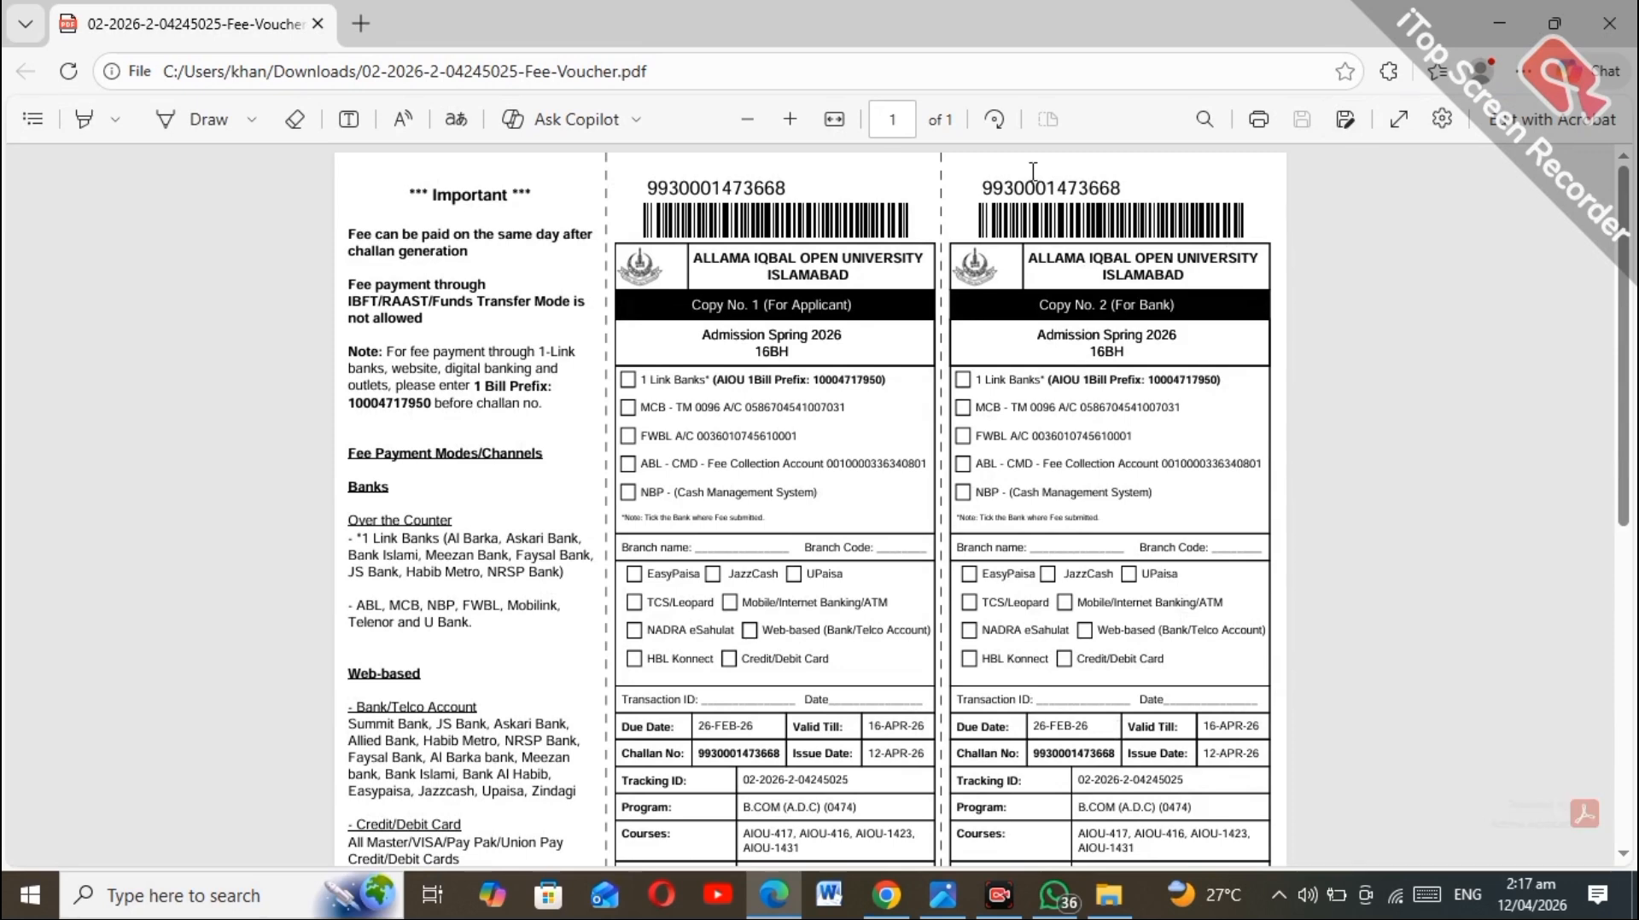
Step: Snip the challan number area above the barcode on the applicant's copy
key("super+shift+s")
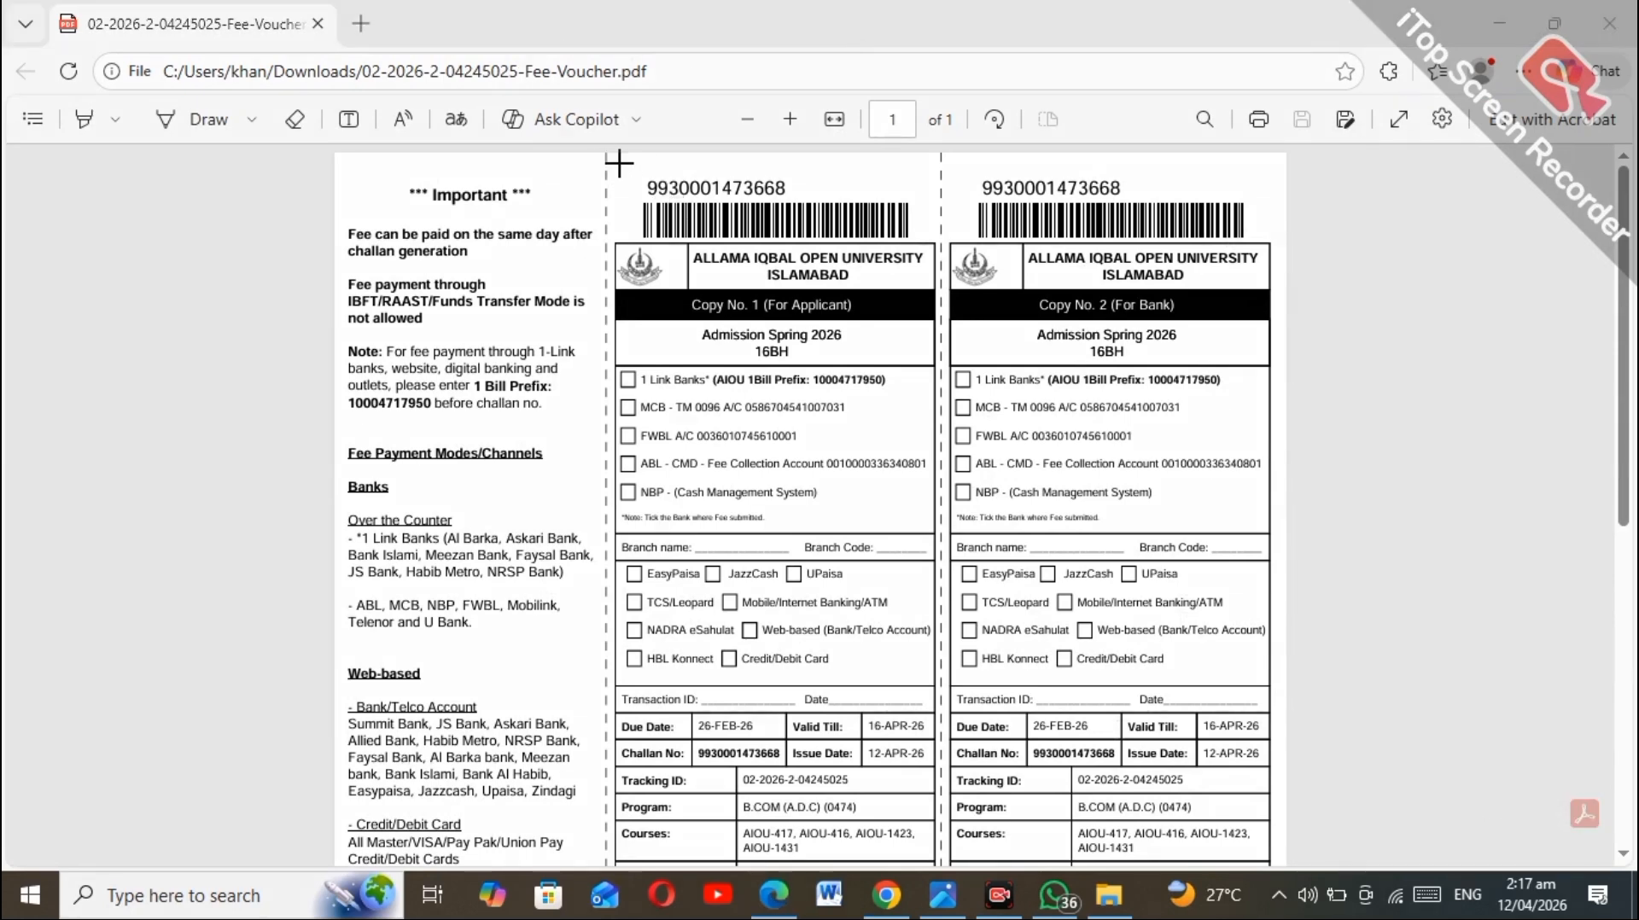
left_click_drag(618, 162, 824, 216)
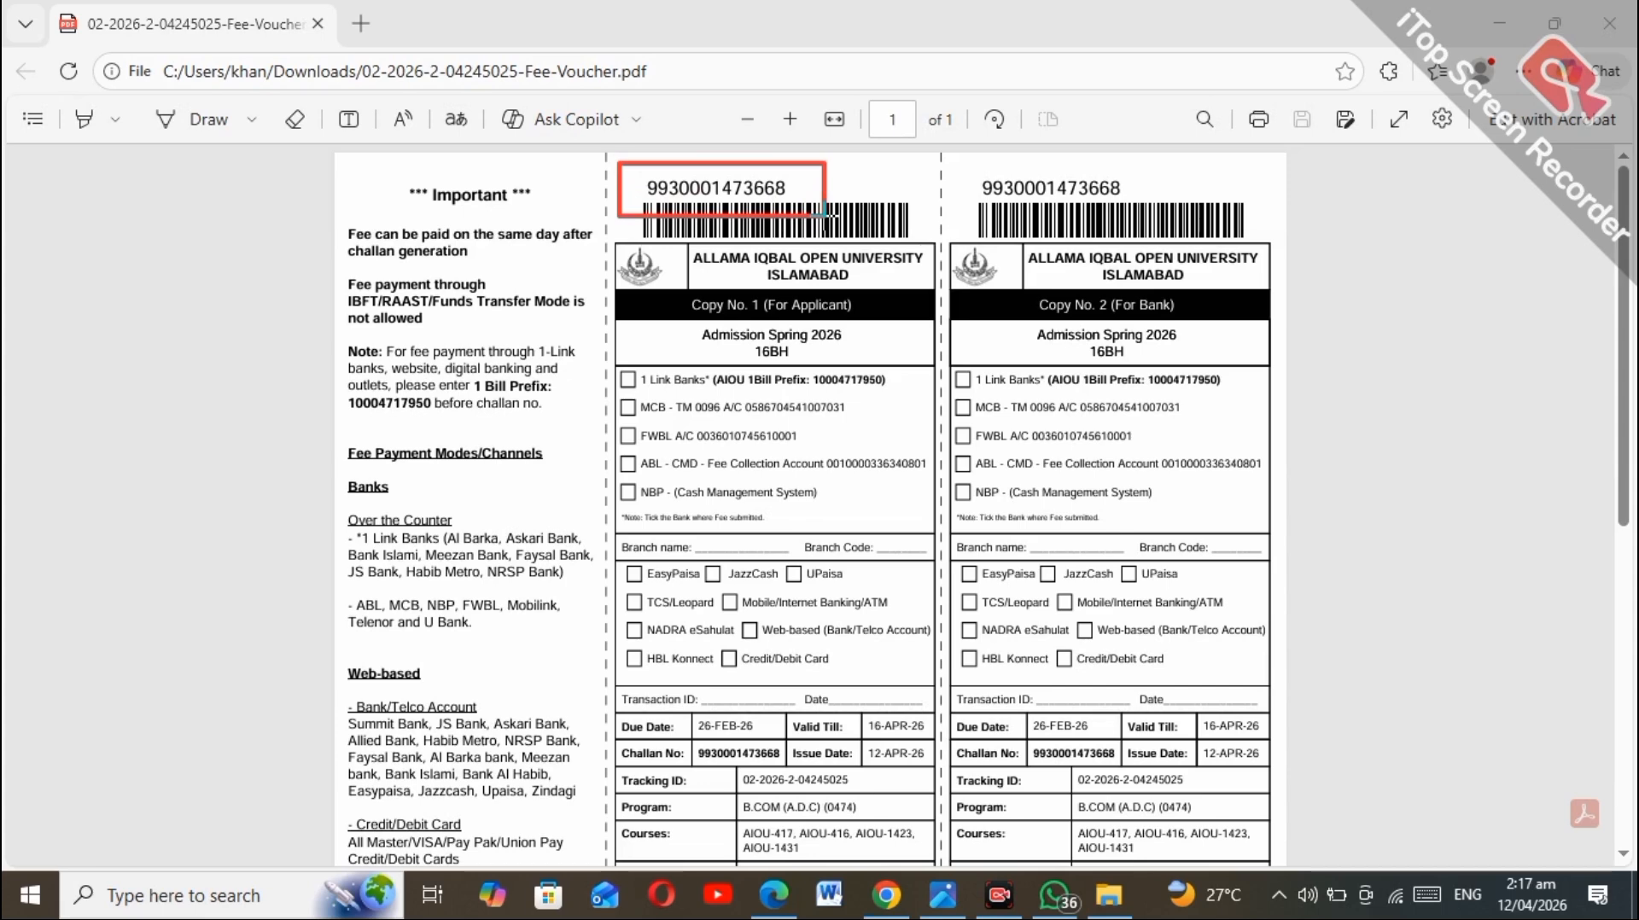